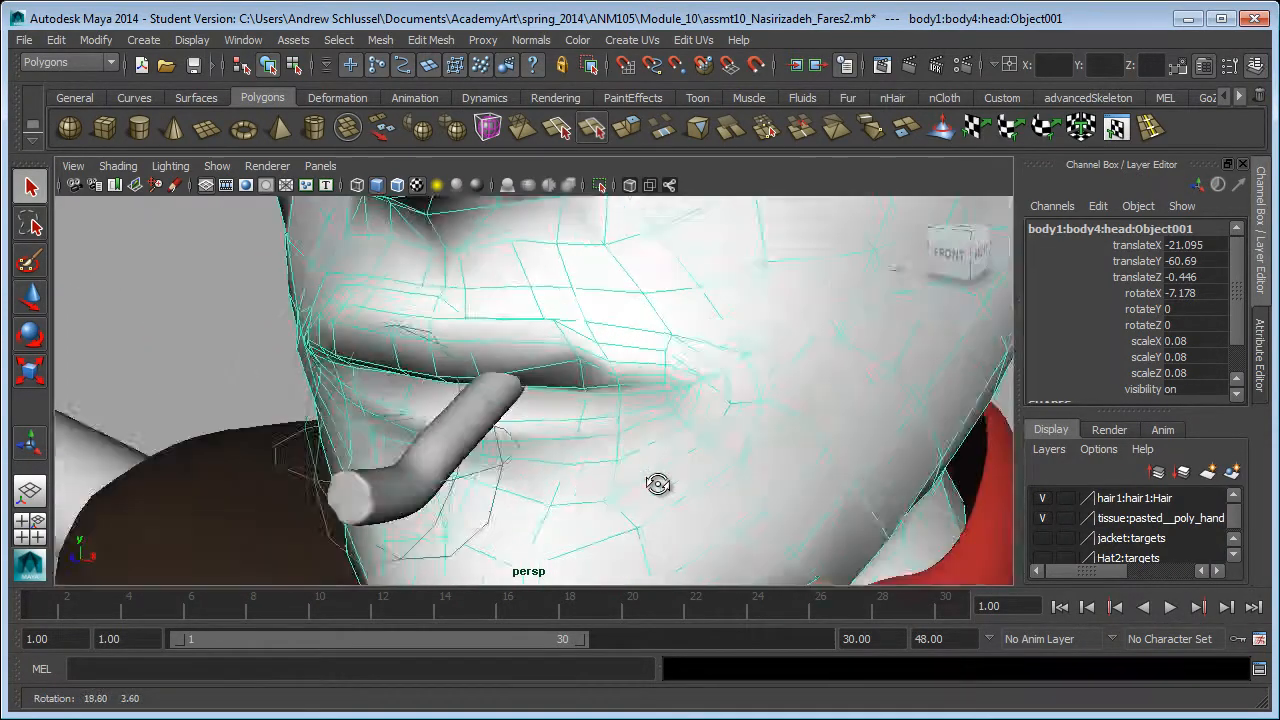
Step: Duplicate the selected head mesh and freeze the transformations of the copy
{"action": "left_click_drag", "start_coordinate": [867, 443], "coordinate": [845, 444], "text": "alt"}
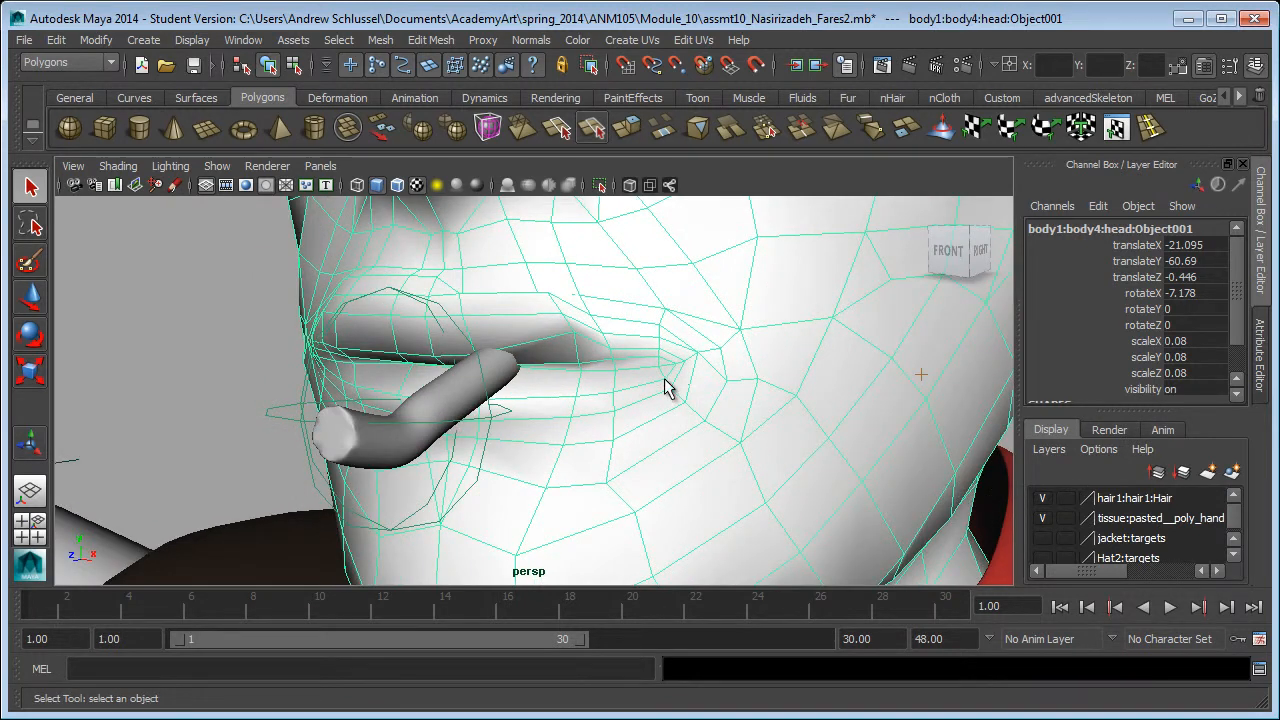
{"action": "scroll", "coordinate": [686, 384], "scroll_direction": "down", "scroll_amount": 5}
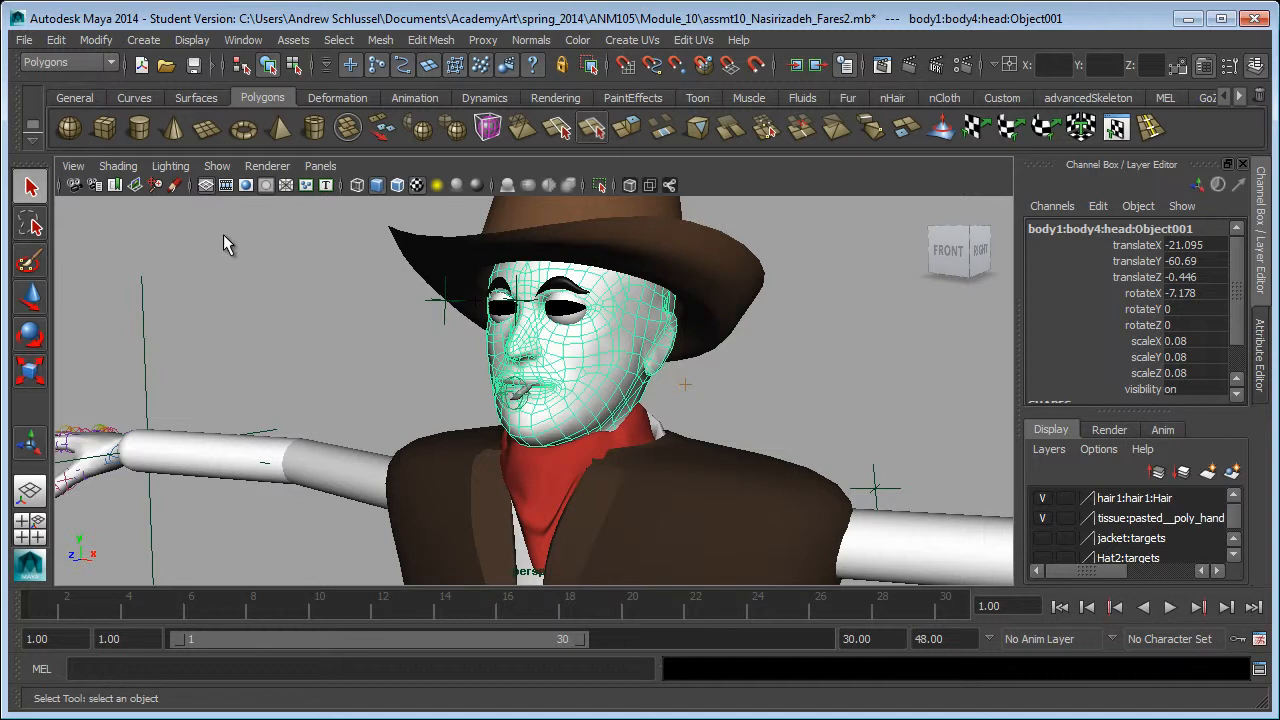
{"action": "key", "text": "shift+p"}
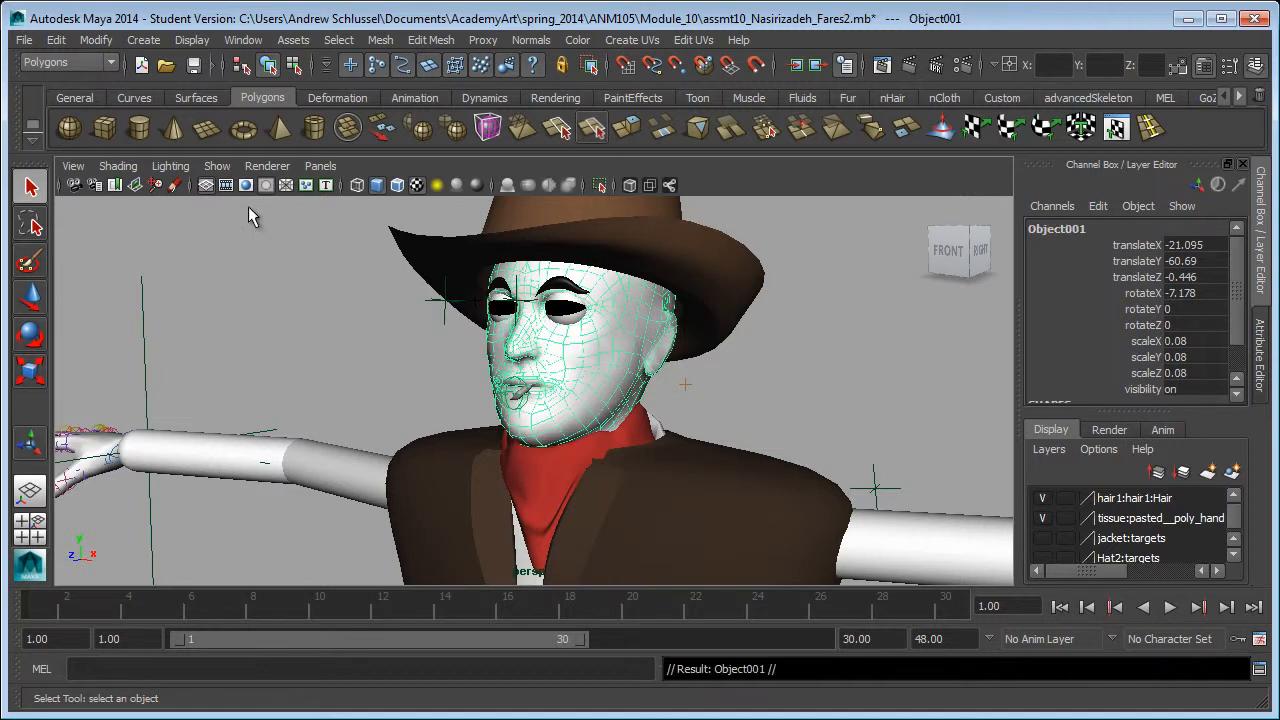
{"action": "left_click", "coordinate": [97, 40]}
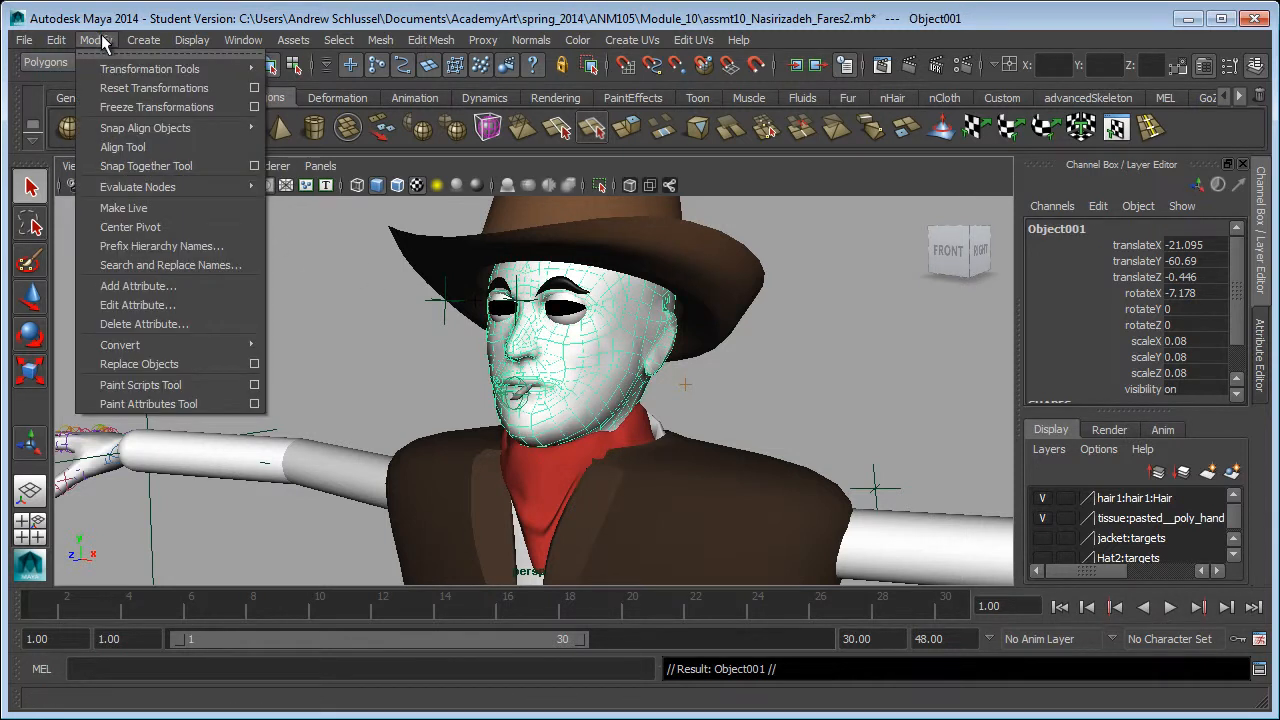
{"action": "left_click", "coordinate": [128, 106]}
Step: Move the head copy about 1.09 units along X so it stands beside the character
{"action": "left_click_drag", "start_coordinate": [590, 450], "coordinate": [630, 448], "text": "alt"}
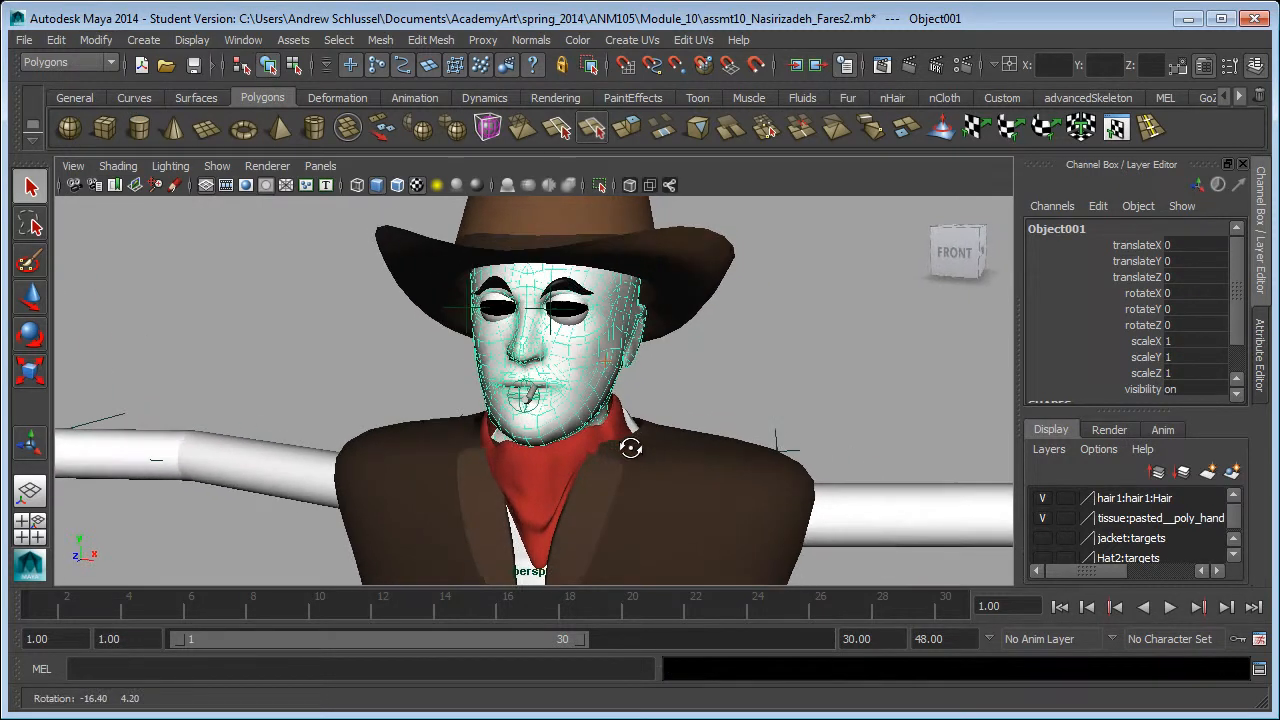
{"action": "key", "text": "w"}
{"action": "left_click_drag", "start_coordinate": [618, 340], "coordinate": [993, 368]}
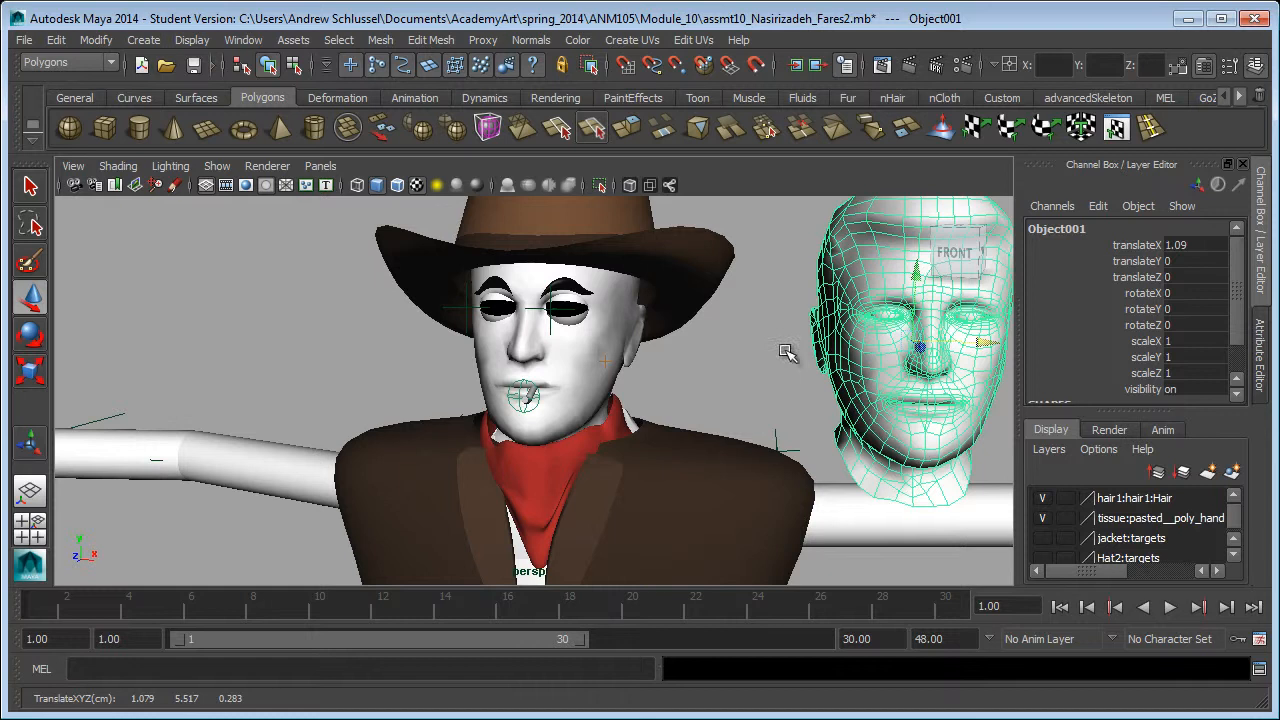
{"action": "middle_click_drag", "start_coordinate": [749, 346], "coordinate": [601, 340], "text": "alt"}
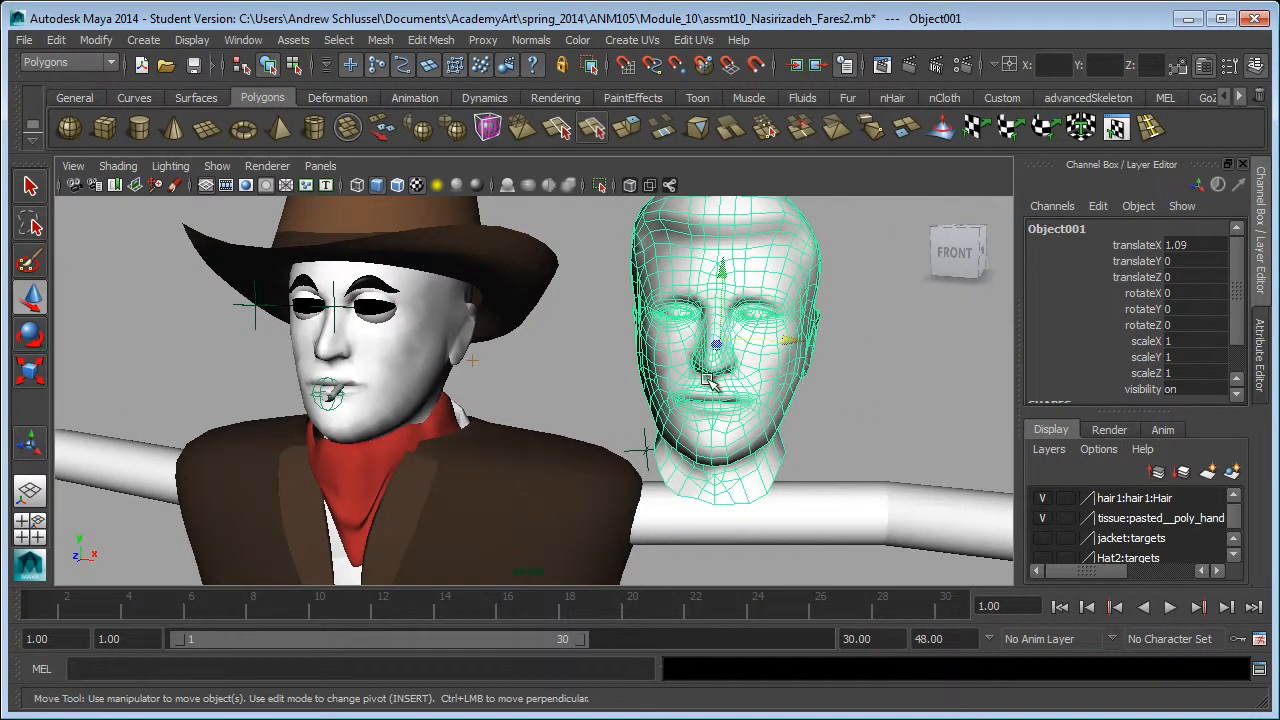
Step: Extrude the thin row of faces between the copy's lips about 0.036 units into the head
{"action": "scroll", "coordinate": [777, 430], "scroll_direction": "up", "scroll_amount": 5}
{"action": "scroll", "coordinate": [623, 423], "scroll_direction": "down", "scroll_amount": 2}
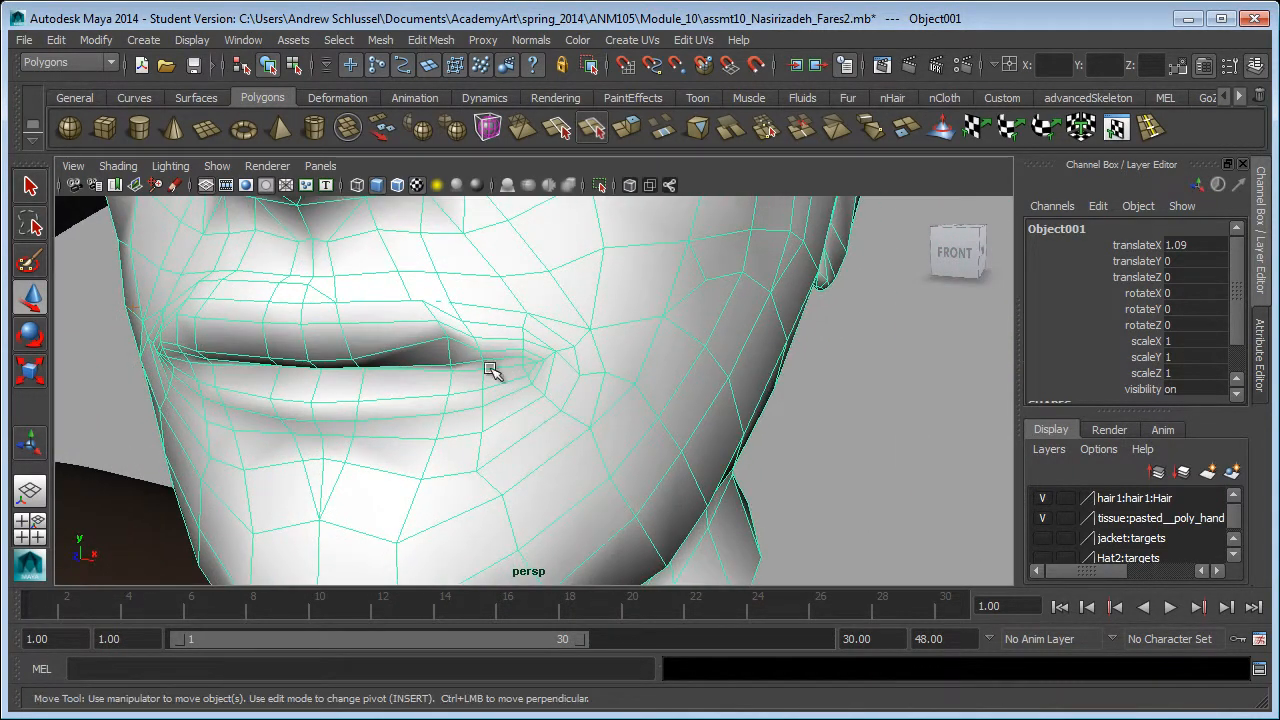
{"action": "left_click_drag", "start_coordinate": [706, 390], "coordinate": [640, 434], "text": "alt"}
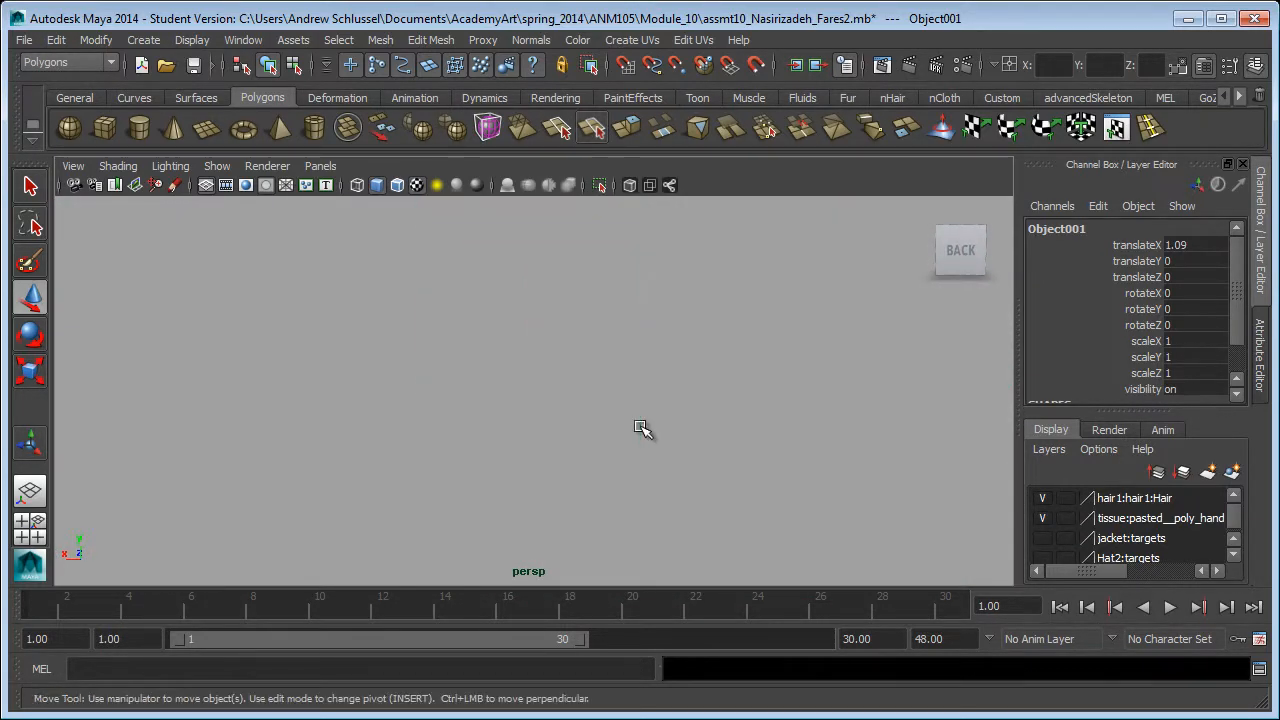
{"action": "scroll", "coordinate": [641, 428], "scroll_direction": "down", "scroll_amount": 5}
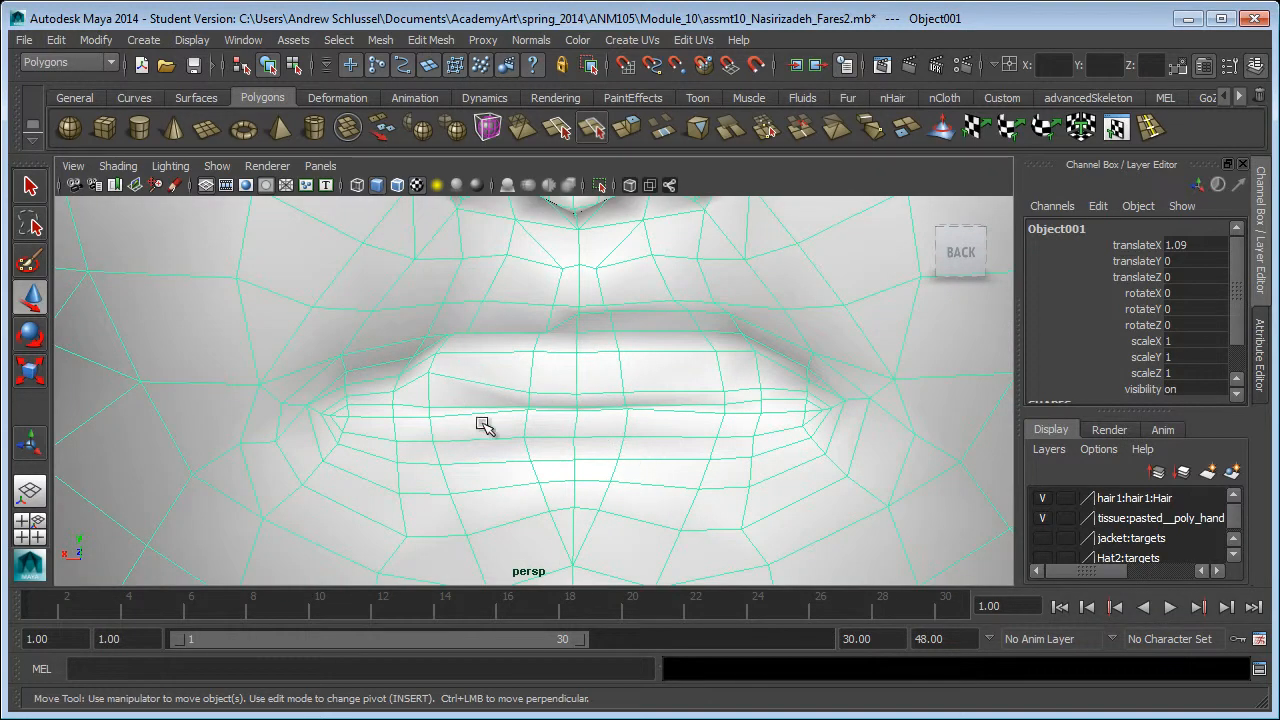
{"action": "left_click_drag", "start_coordinate": [465, 408], "coordinate": [543, 426], "text": "alt"}
{"action": "right_click", "coordinate": [346, 433]}
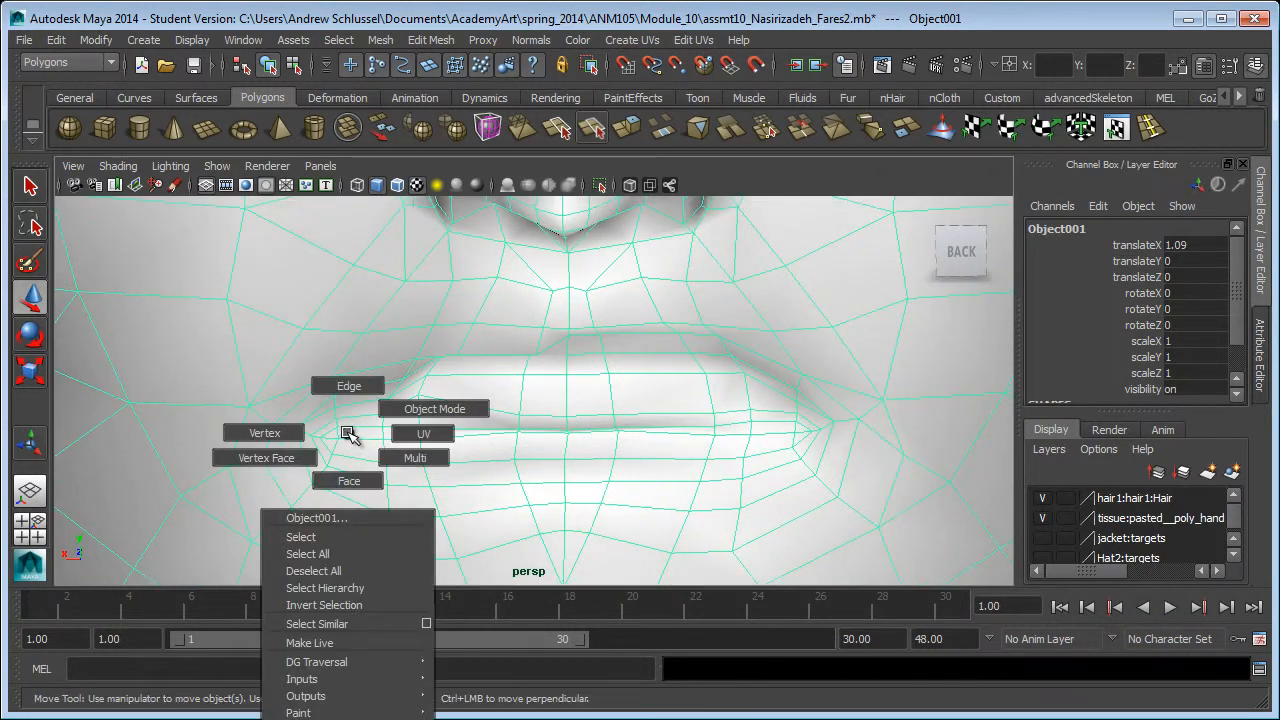
{"action": "left_click", "coordinate": [356, 472]}
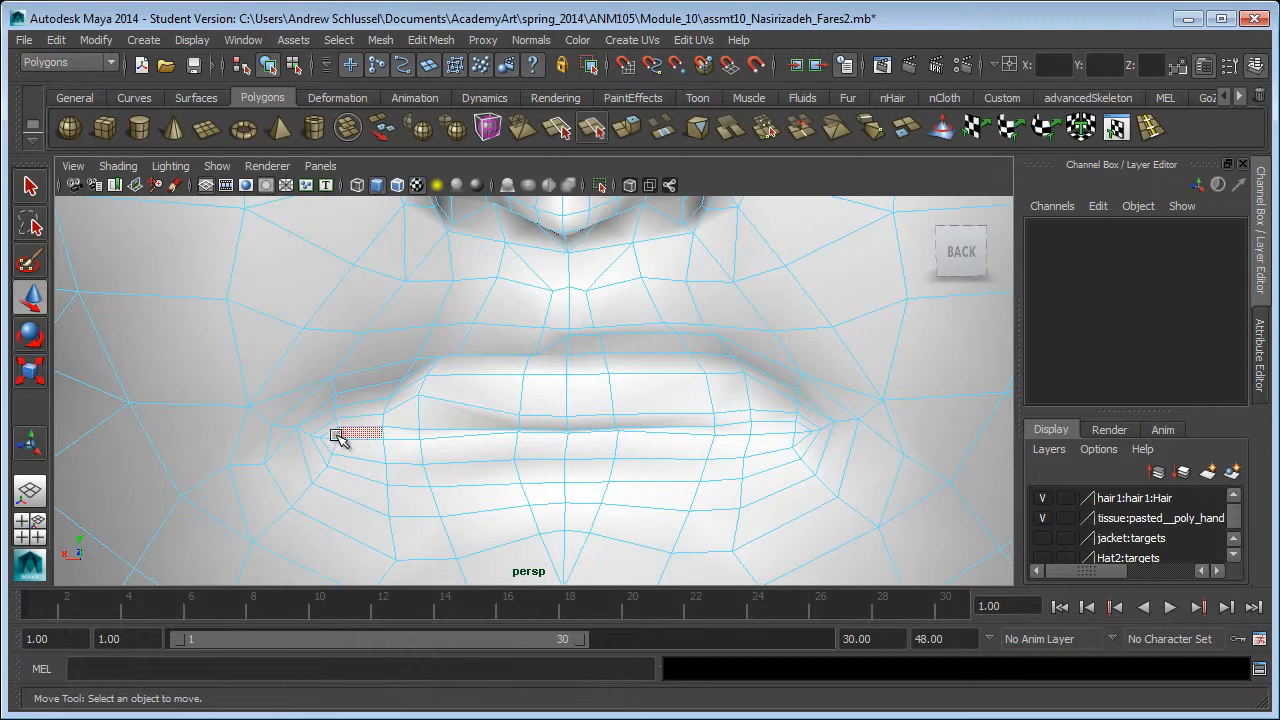
{"action": "left_click", "coordinate": [356, 434]}
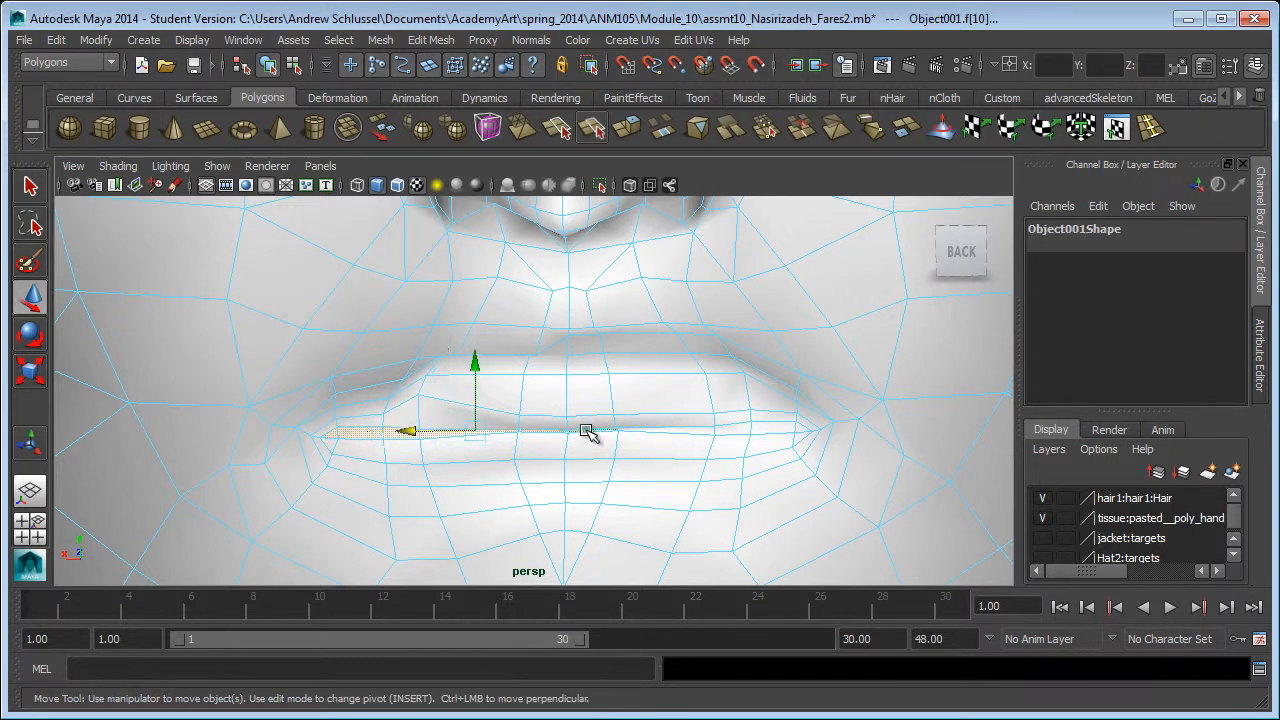
{"action": "left_click", "coordinate": [803, 431], "text": "shift"}
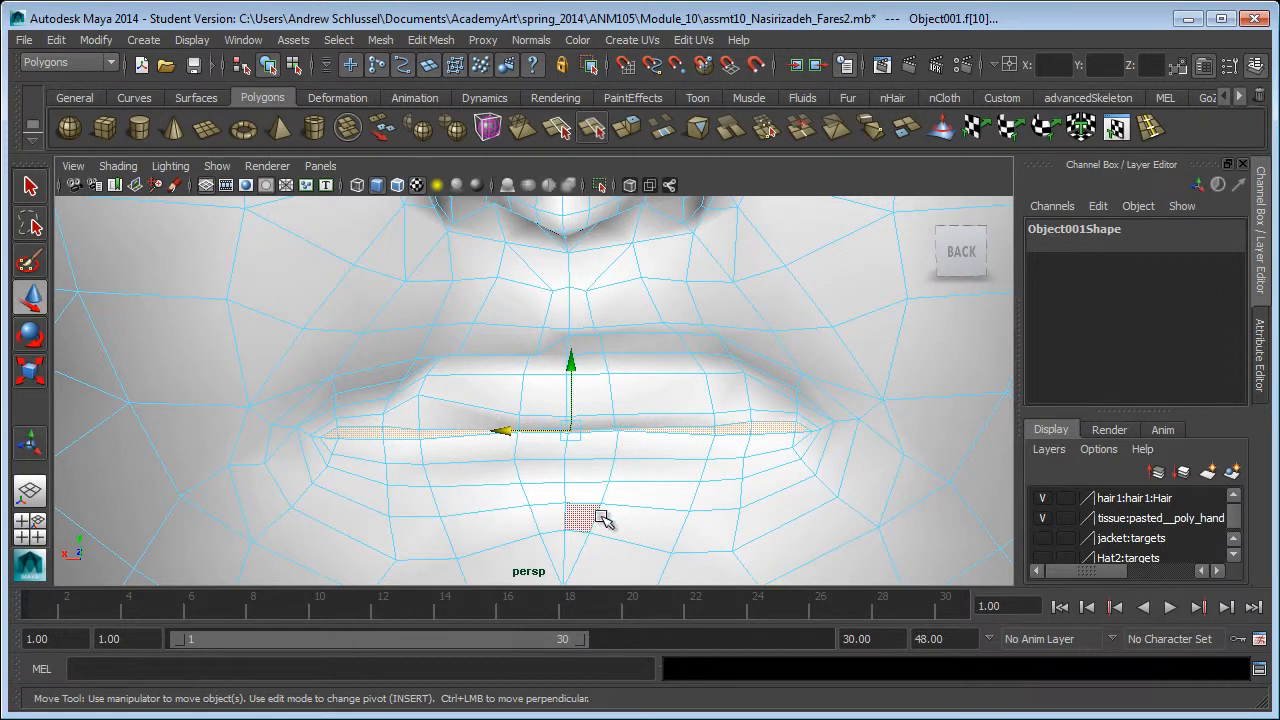
{"action": "left_click_drag", "start_coordinate": [551, 457], "coordinate": [724, 476], "text": "alt"}
{"action": "key", "text": "f"}
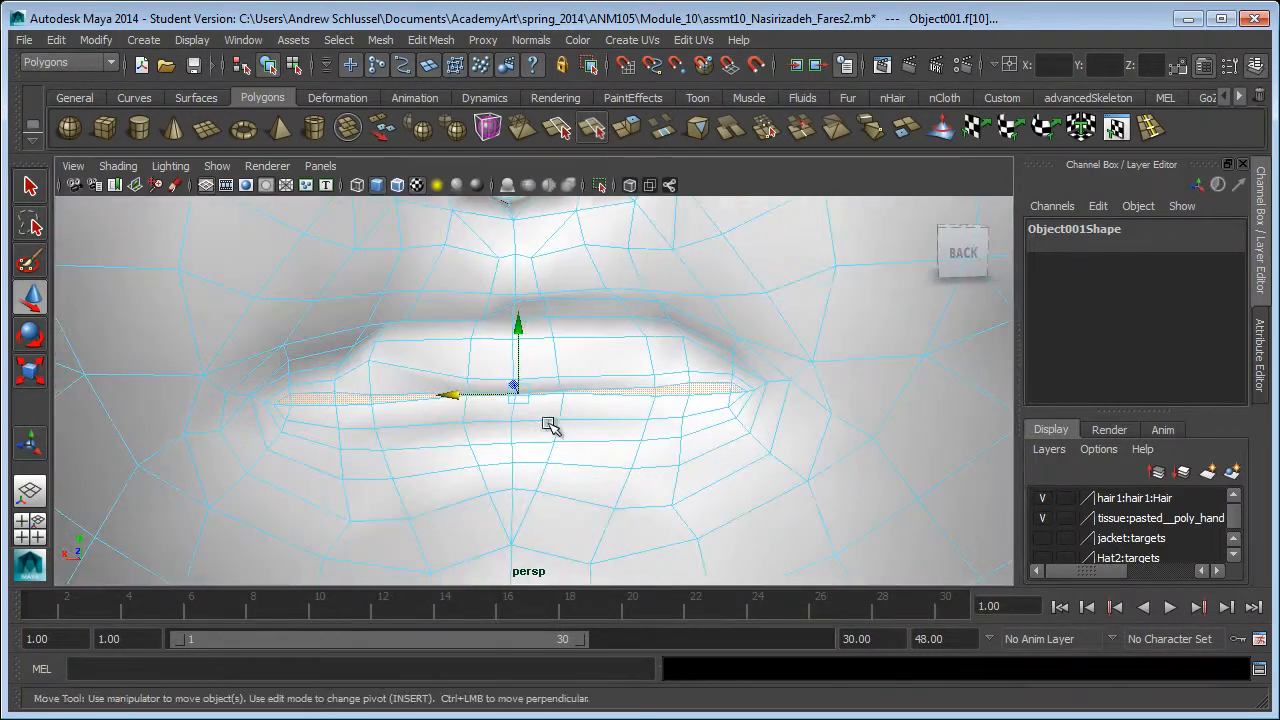
{"action": "left_click", "coordinate": [625, 131]}
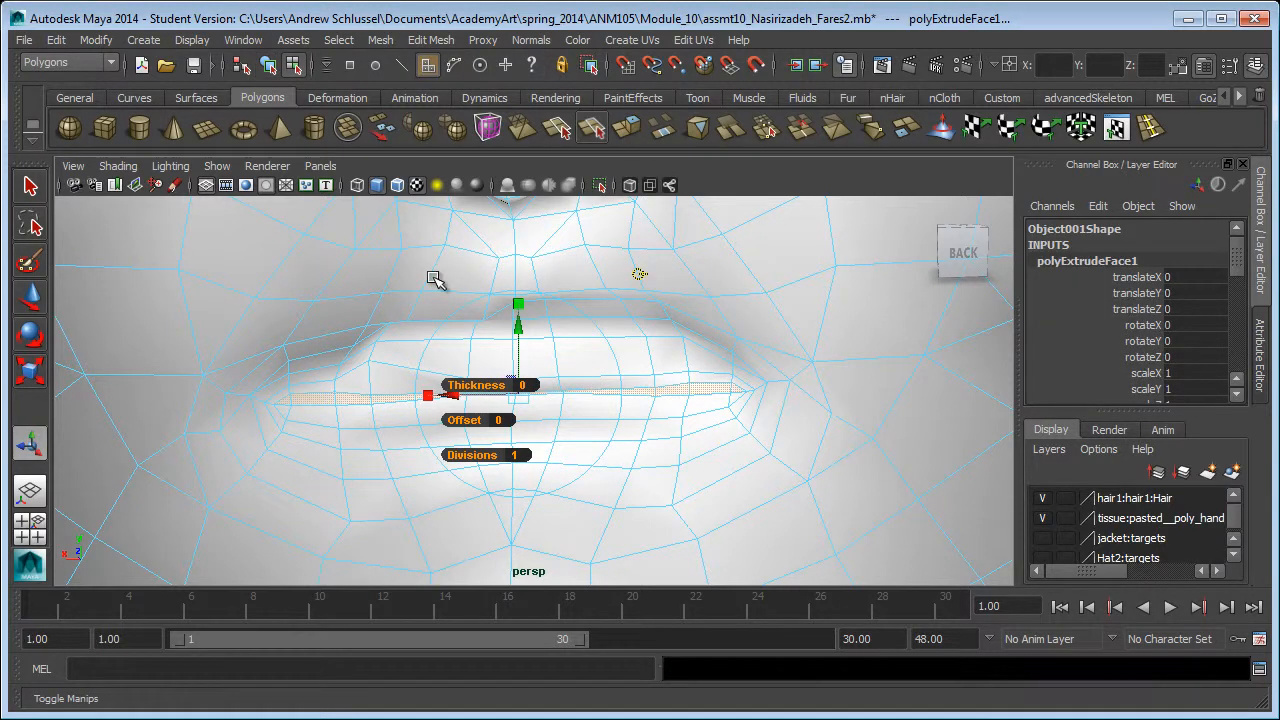
{"action": "left_click_drag", "start_coordinate": [492, 461], "coordinate": [540, 462], "text": "alt"}
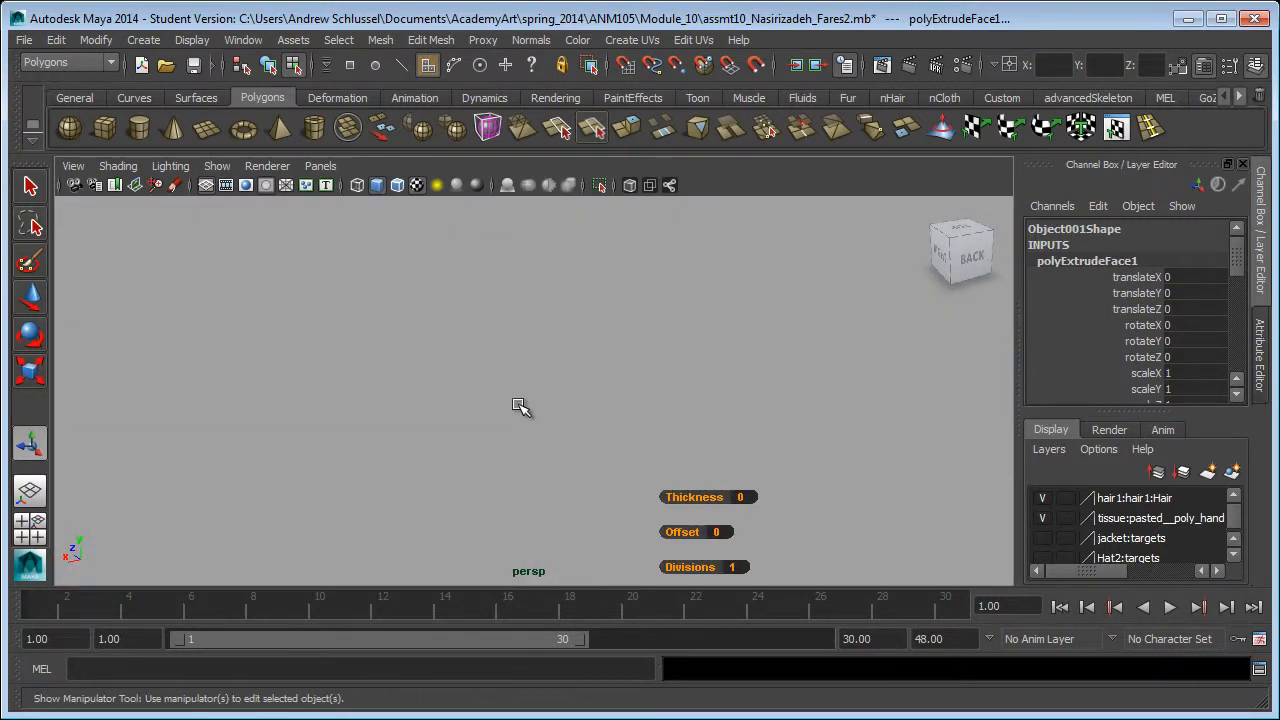
{"action": "key", "text": "f"}
{"action": "left_click_drag", "start_coordinate": [296, 268], "coordinate": [380, 397]}
{"action": "key", "text": "ctrl+z"}
Step: Open up the extruded strip inside the mouth by raising its upper edges and lowering its lower edges
{"action": "right_click", "coordinate": [152, 470]}
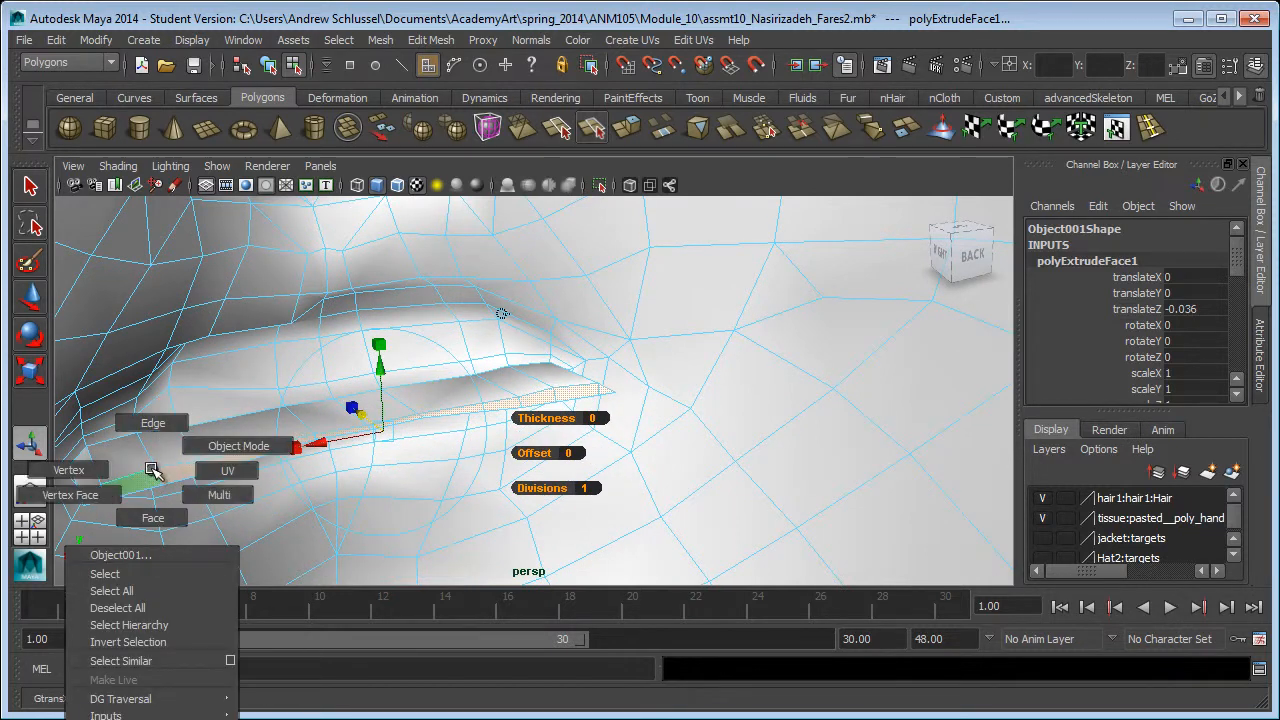
{"action": "right_click_drag", "start_coordinate": [152, 470], "coordinate": [152, 446]}
{"action": "left_click", "coordinate": [148, 472]}
{"action": "left_click_drag", "start_coordinate": [328, 476], "coordinate": [300, 468], "text": "alt"}
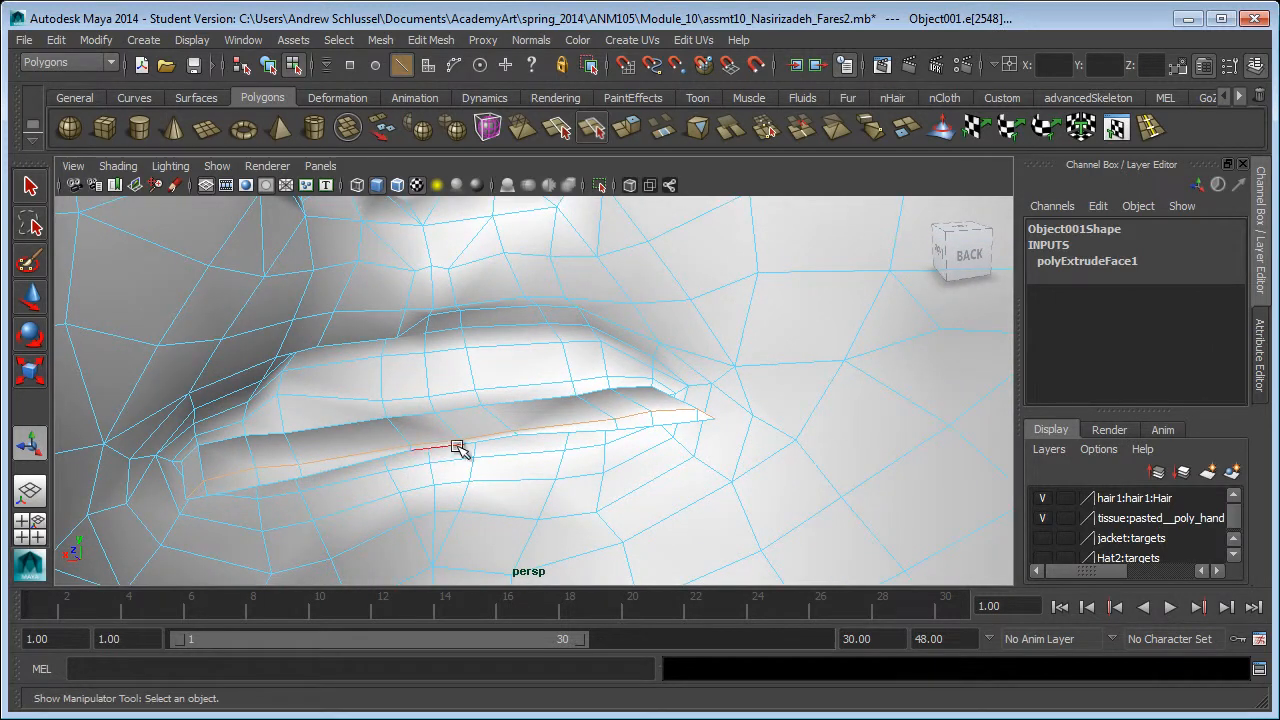
{"action": "key", "text": "w"}
{"action": "left_click_drag", "start_coordinate": [474, 382], "coordinate": [474, 250]}
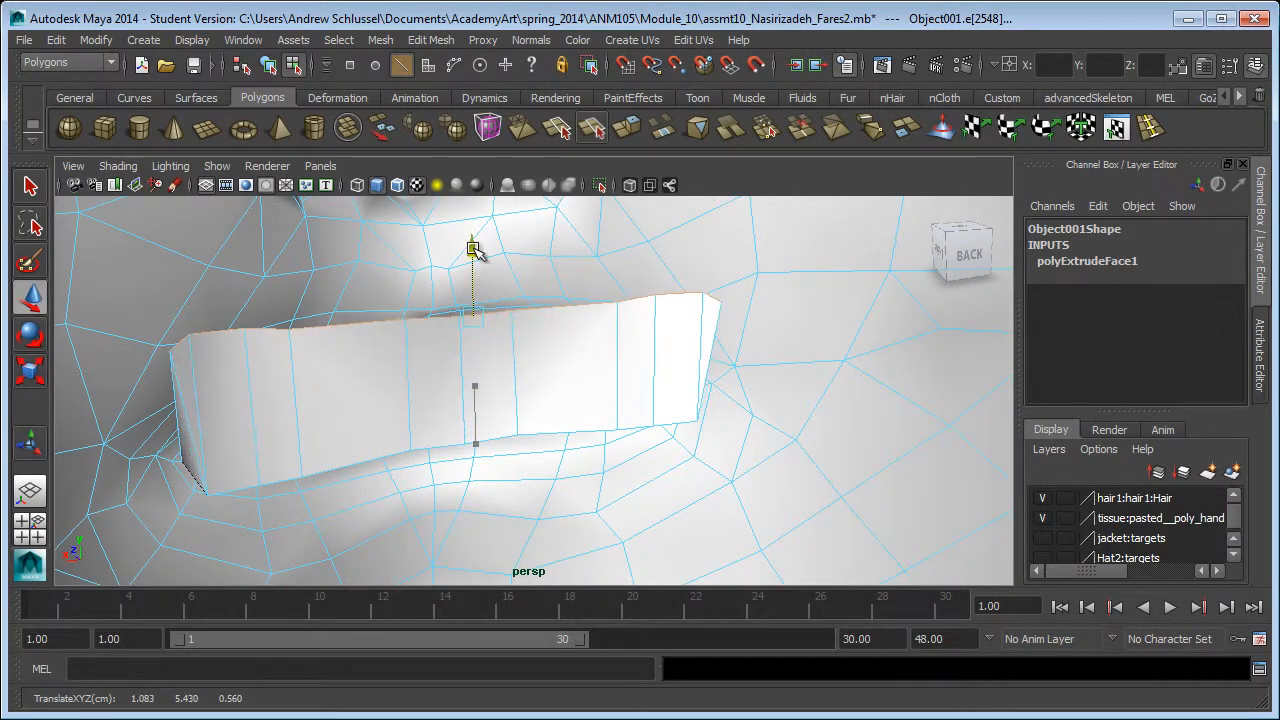
{"action": "left_click", "coordinate": [351, 468]}
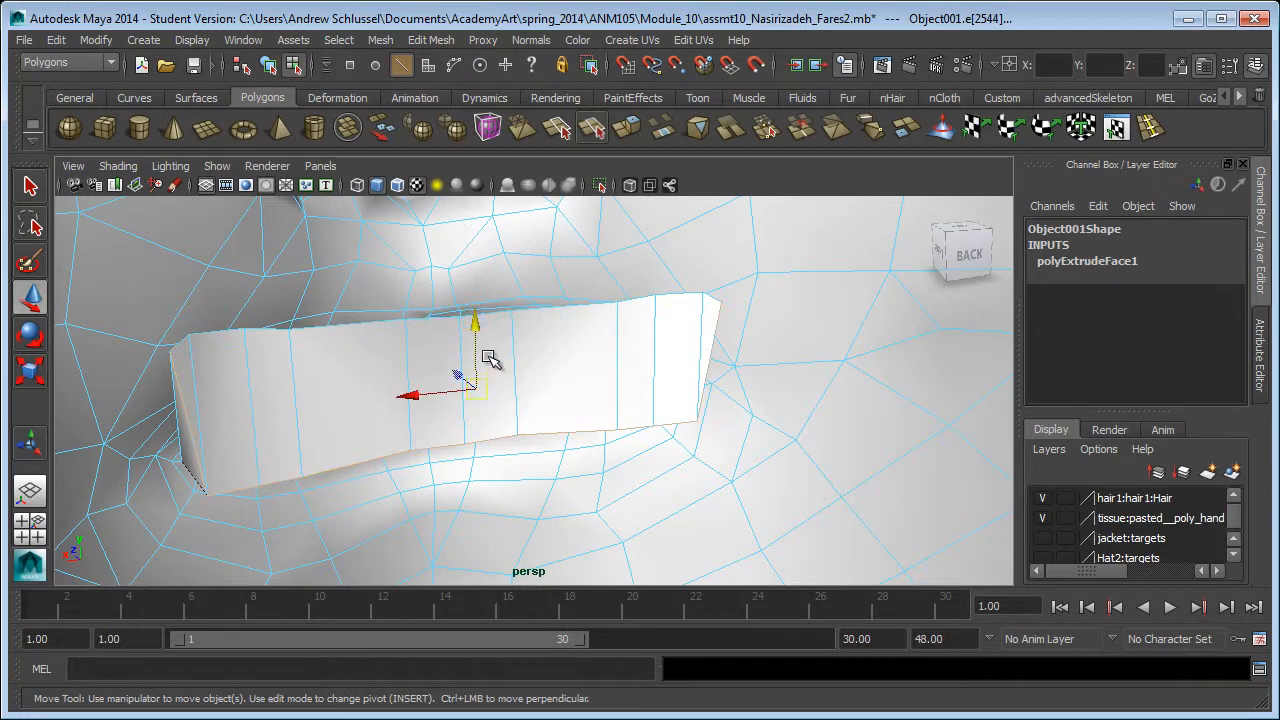
{"action": "left_click_drag", "start_coordinate": [478, 322], "coordinate": [478, 415]}
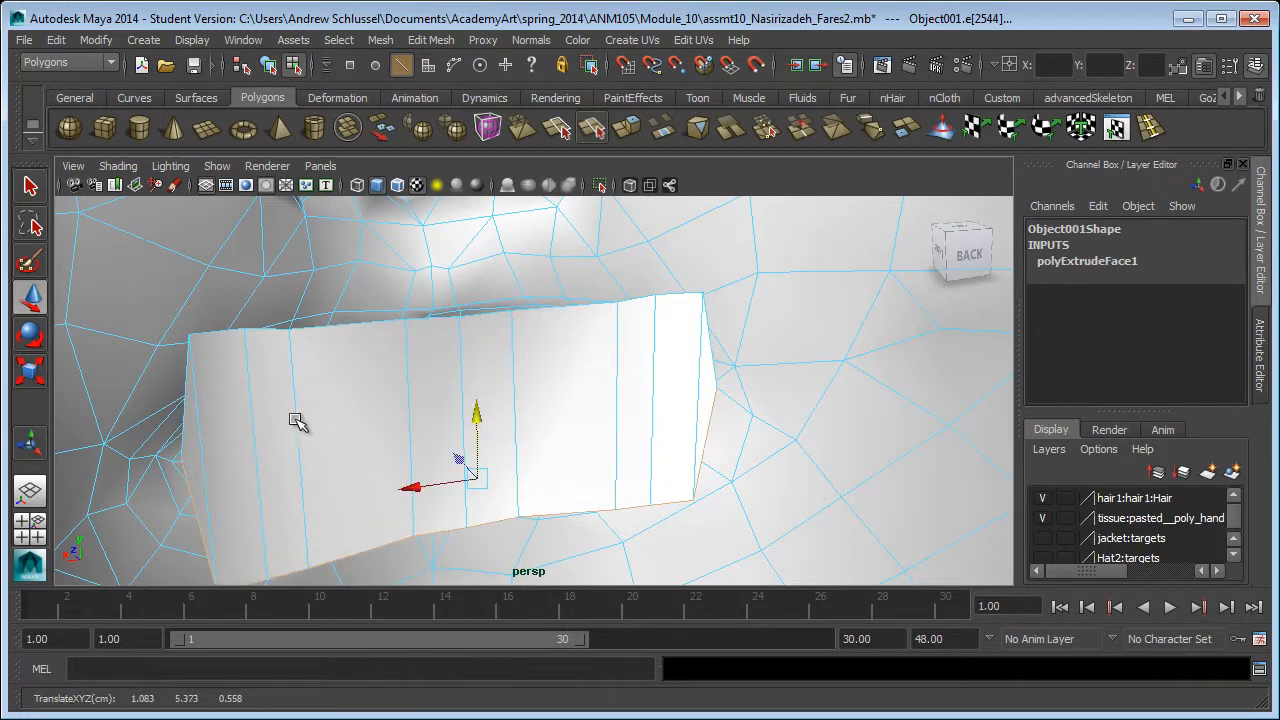
Step: Extrude all faces of the heightened strip about 0.103 units deeper into the head and scale them taller
{"action": "right_click_drag", "start_coordinate": [235, 427], "coordinate": [233, 473]}
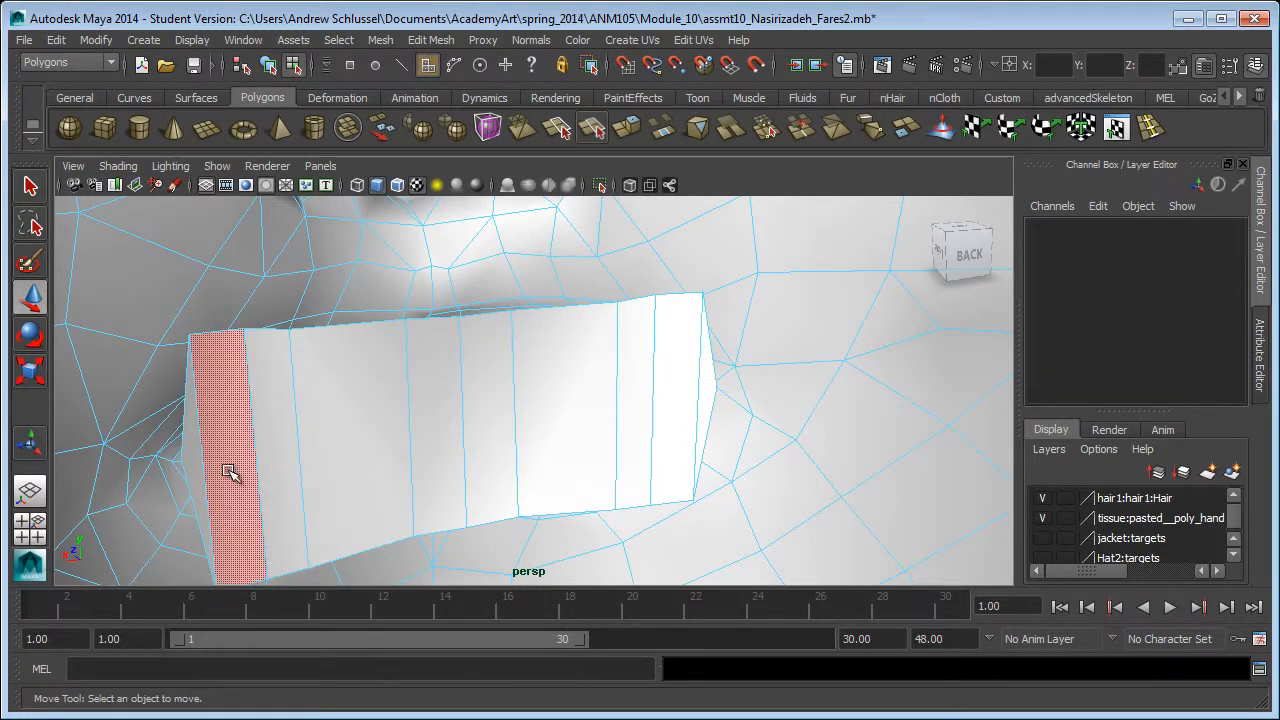
{"action": "left_click", "coordinate": [222, 466]}
{"action": "left_click", "coordinate": [348, 446], "text": "shift"}
{"action": "left_click", "coordinate": [440, 429], "text": "shift"}
{"action": "left_click", "coordinate": [491, 431], "text": "shift"}
{"action": "left_click", "coordinate": [566, 423], "text": "shift"}
{"action": "left_click", "coordinate": [638, 423], "text": "shift"}
{"action": "left_click", "coordinate": [680, 410], "text": "shift"}
{"action": "left_click", "coordinate": [705, 400], "text": "shift"}
{"action": "left_click_drag", "start_coordinate": [460, 488], "coordinate": [578, 485], "text": "alt"}
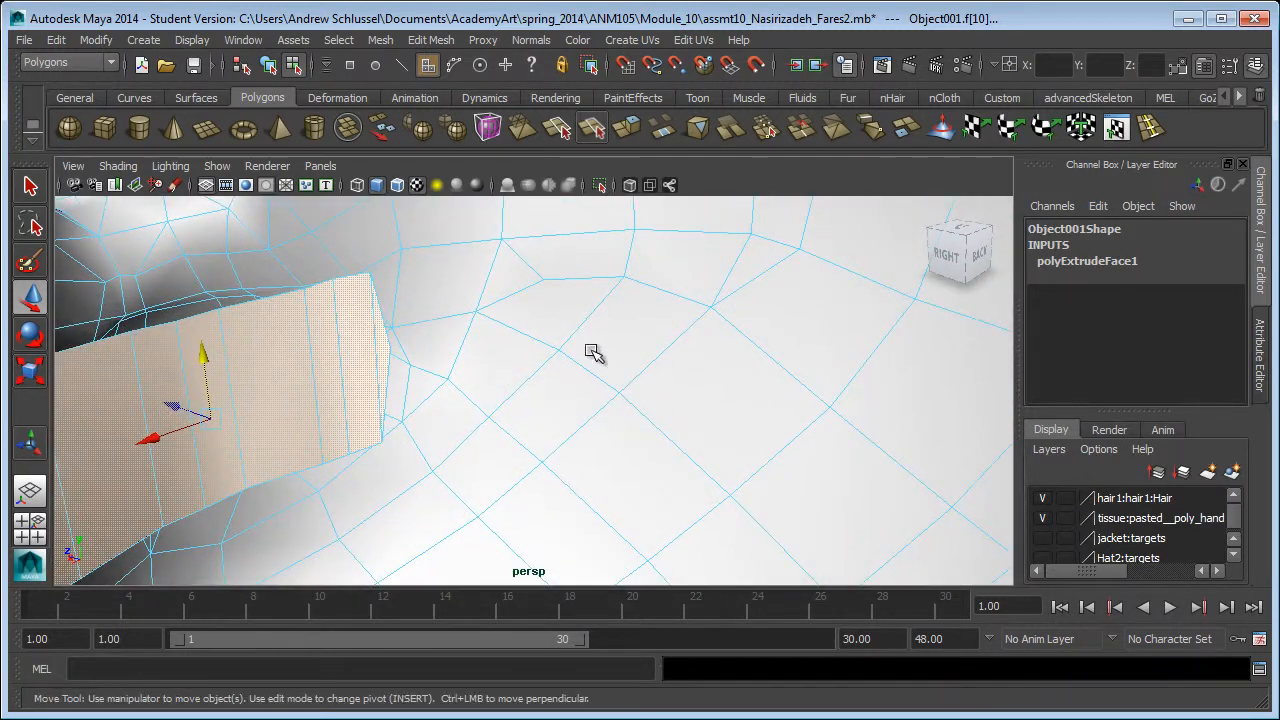
{"action": "right_click_drag", "start_coordinate": [593, 352], "coordinate": [660, 337], "text": "alt"}
{"action": "left_click", "coordinate": [625, 127]}
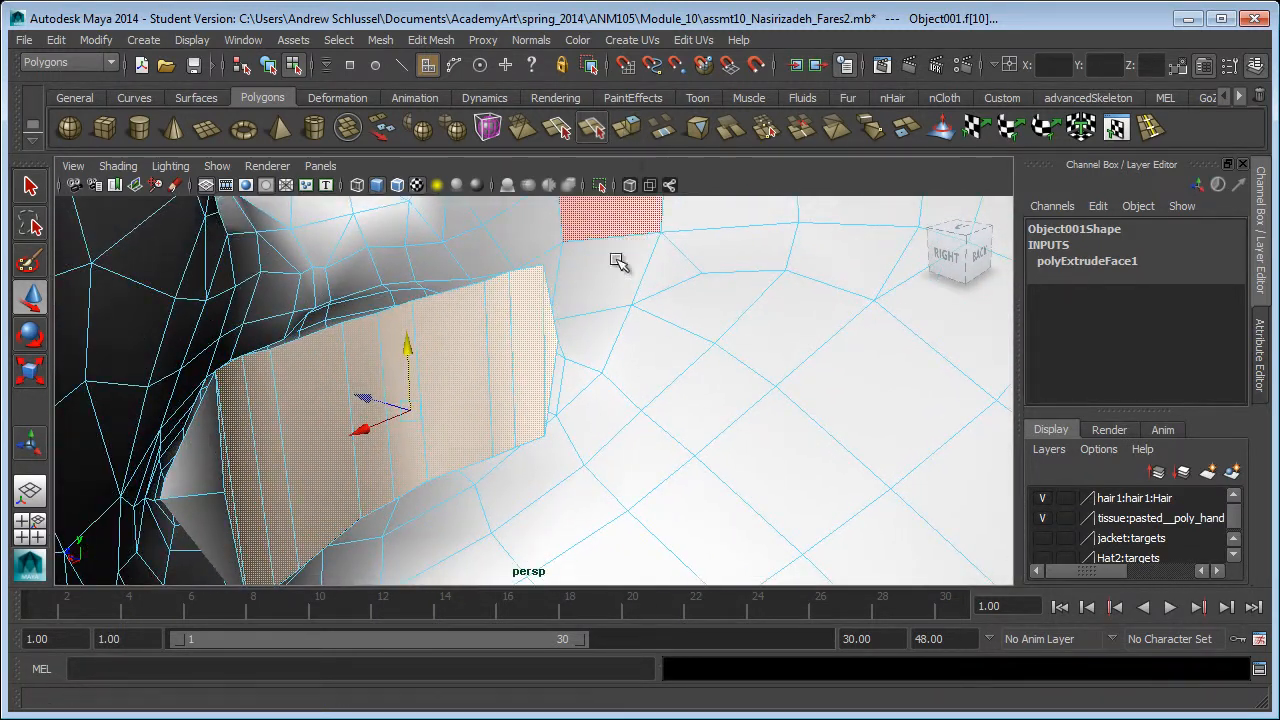
{"action": "left_click", "coordinate": [364, 370]}
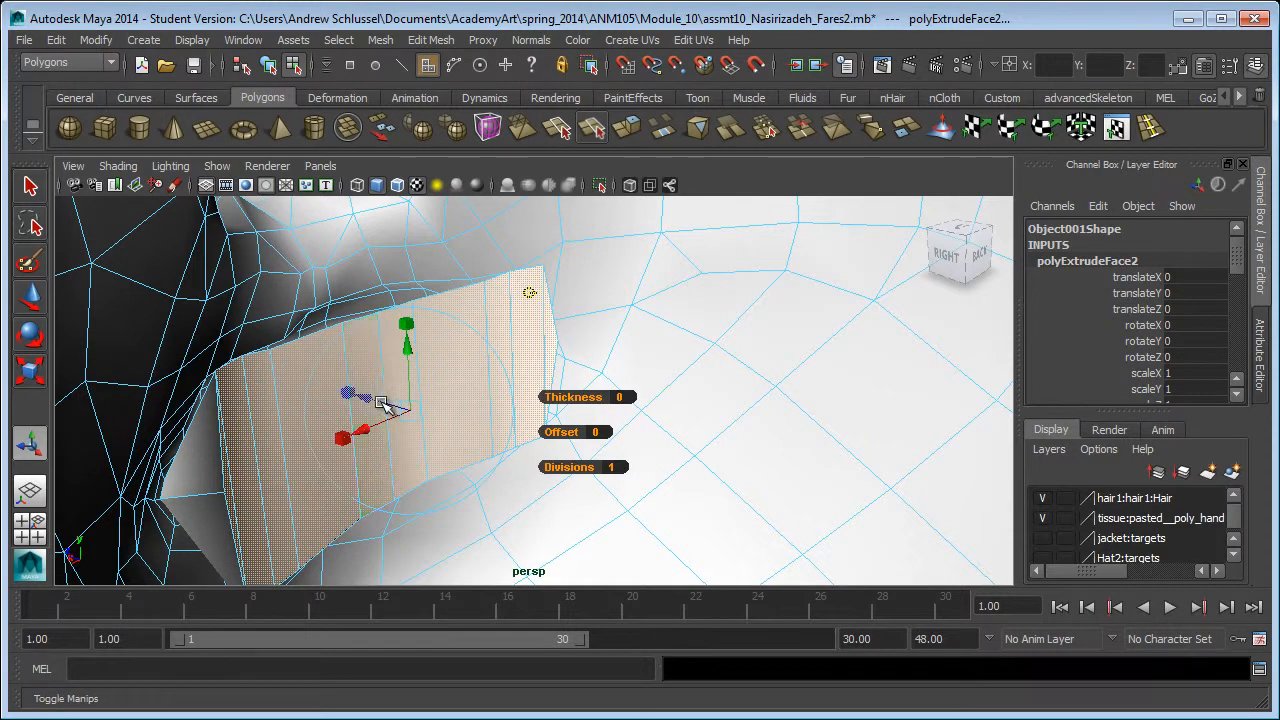
{"action": "left_click_drag", "start_coordinate": [364, 398], "coordinate": [580, 463]}
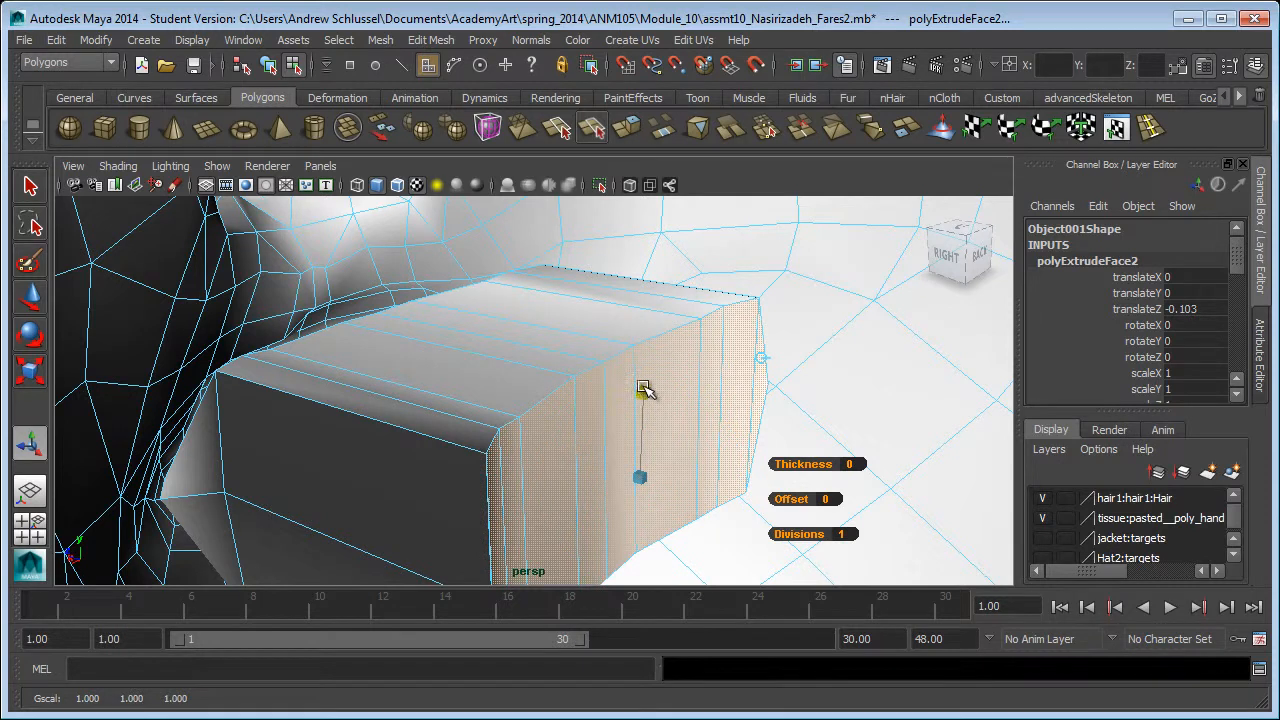
{"action": "left_click_drag", "start_coordinate": [643, 390], "coordinate": [652, 271]}
Step: Extrude the mouth cavity's back faces again by about 0.102 units
{"action": "left_click_drag", "start_coordinate": [757, 363], "coordinate": [766, 428], "text": "alt"}
{"action": "left_click", "coordinate": [627, 127]}
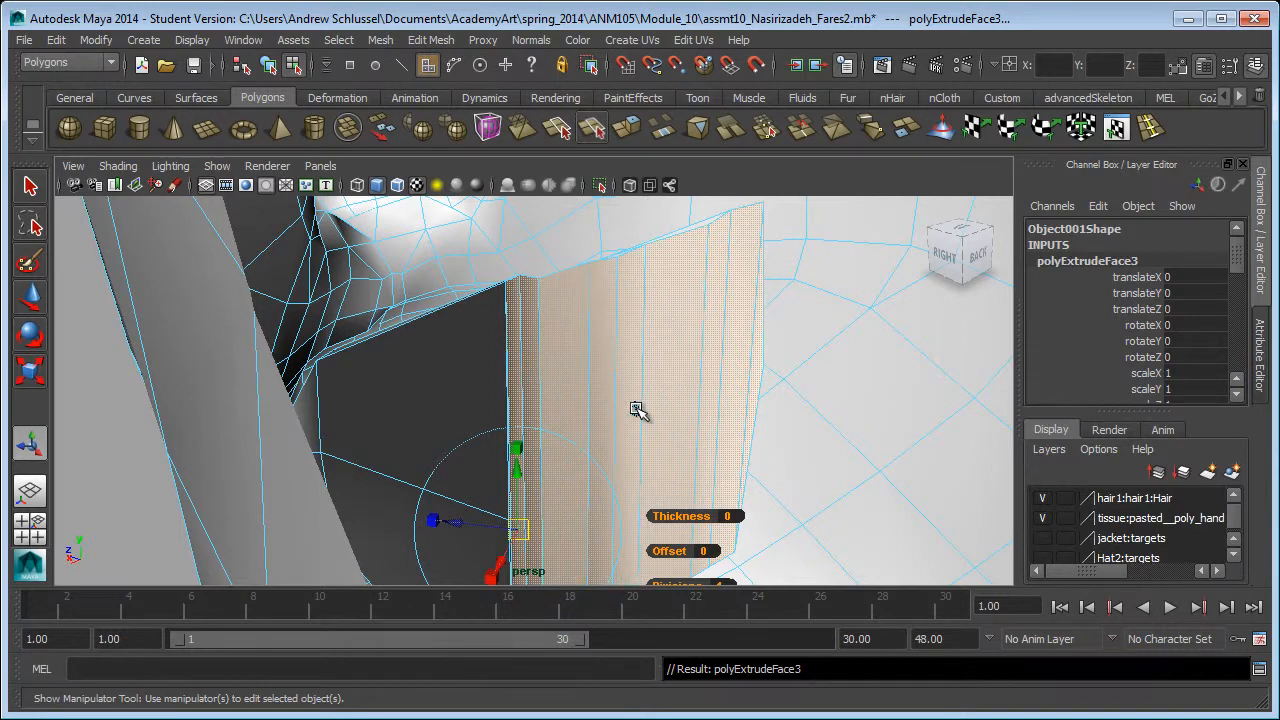
{"action": "left_click_drag", "start_coordinate": [591, 434], "coordinate": [789, 548]}
Step: Return to object mode and select the whole head copy
{"action": "left_click_drag", "start_coordinate": [820, 487], "coordinate": [760, 510], "text": "alt"}
{"action": "right_click_drag", "start_coordinate": [312, 488], "coordinate": [568, 476], "text": "alt"}
{"action": "right_click_drag", "start_coordinate": [571, 406], "coordinate": [500, 406]}
{"action": "right_click", "coordinate": [594, 408]}
{"action": "right_click_drag", "start_coordinate": [594, 408], "coordinate": [632, 396]}
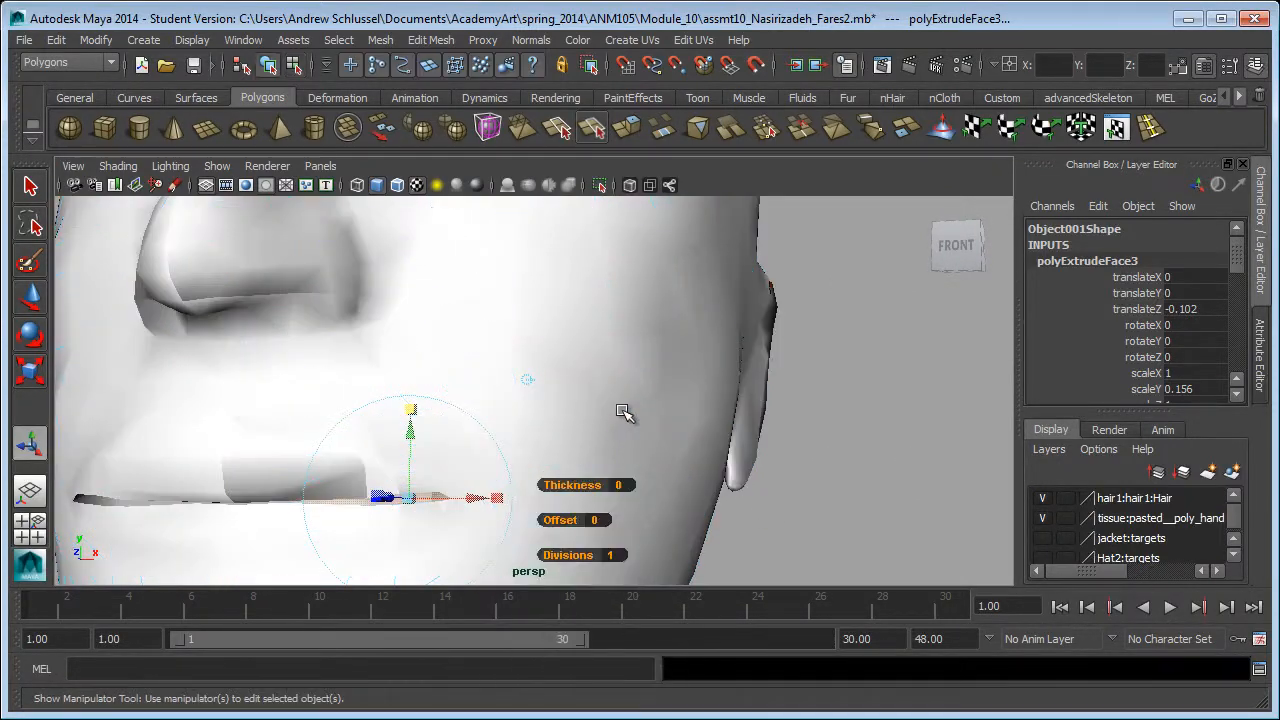
{"action": "left_click", "coordinate": [573, 437]}
Step: Set the head copy's normals to face, and soften its edges
{"action": "right_click_drag", "start_coordinate": [573, 437], "coordinate": [470, 500], "text": "alt"}
{"action": "middle_click_drag", "start_coordinate": [470, 500], "coordinate": [622, 372], "text": "alt"}
{"action": "right_click_drag", "start_coordinate": [622, 372], "coordinate": [657, 430], "text": "alt"}
{"action": "left_click_drag", "start_coordinate": [657, 430], "coordinate": [607, 407], "text": "alt"}
{"action": "left_click_drag", "start_coordinate": [430, 350], "coordinate": [625, 420], "text": "alt"}
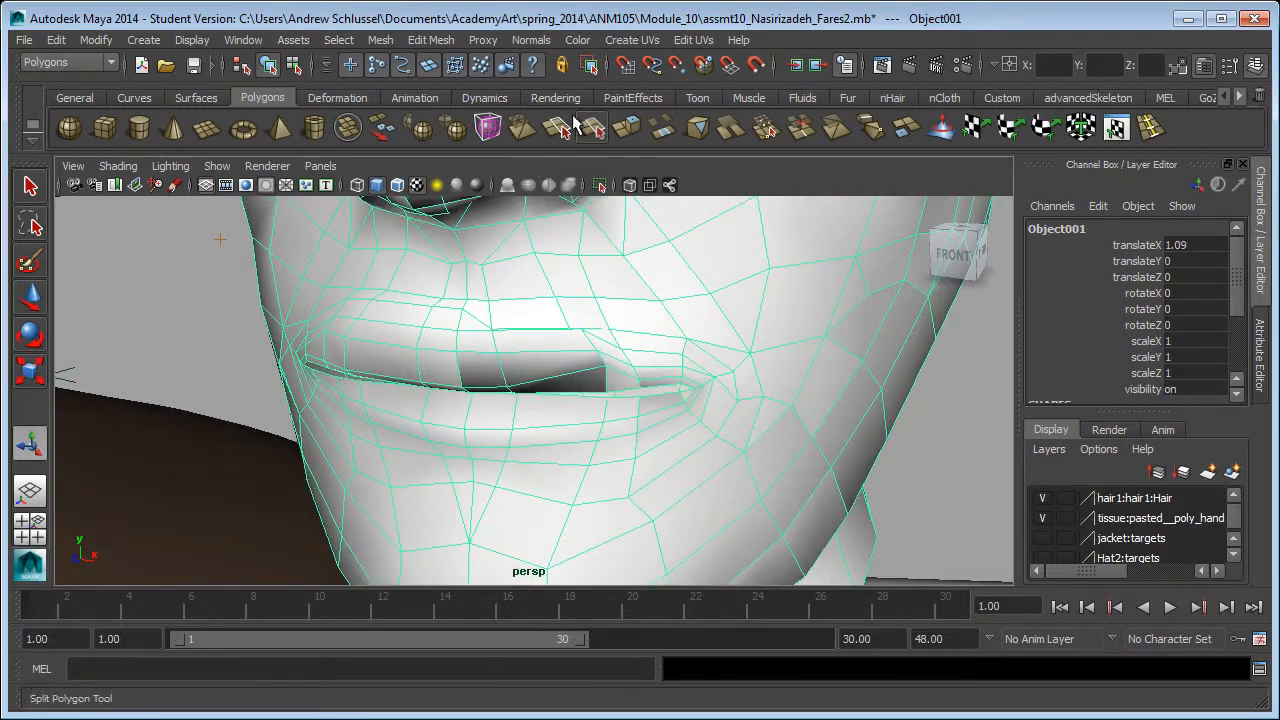
{"action": "left_click", "coordinate": [547, 44]}
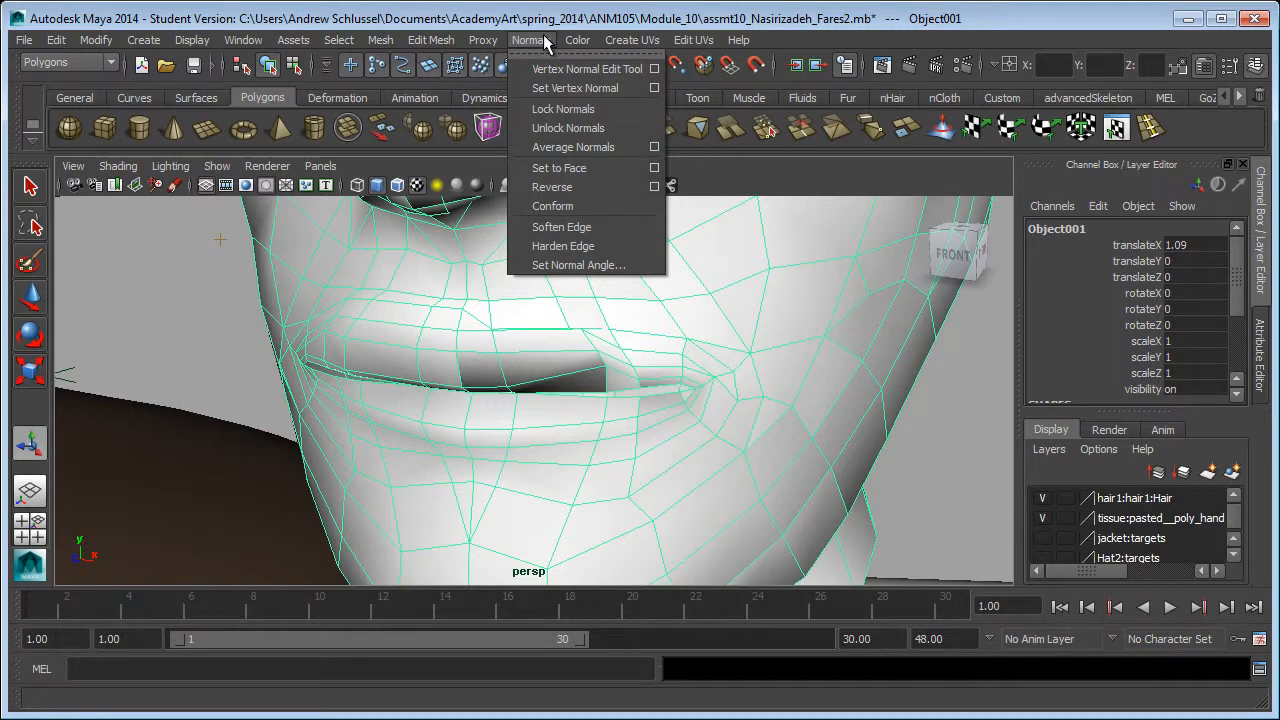
{"action": "left_click", "coordinate": [630, 168]}
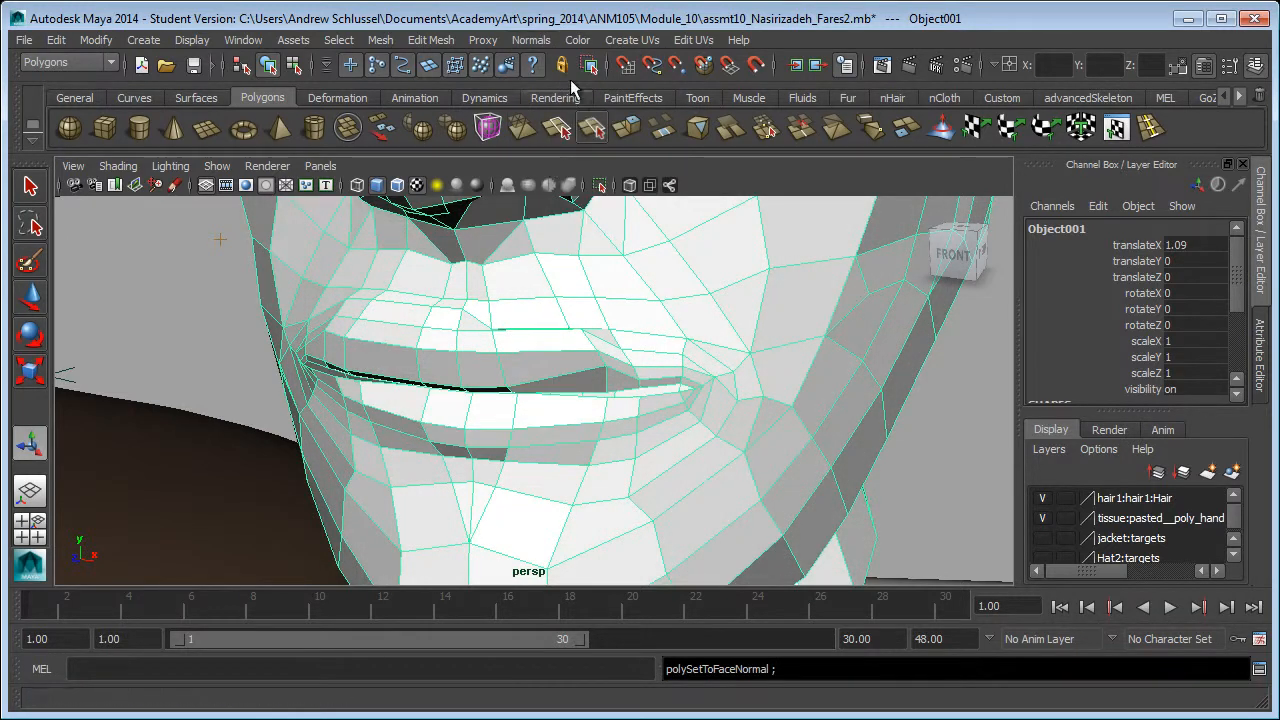
{"action": "left_click", "coordinate": [542, 41]}
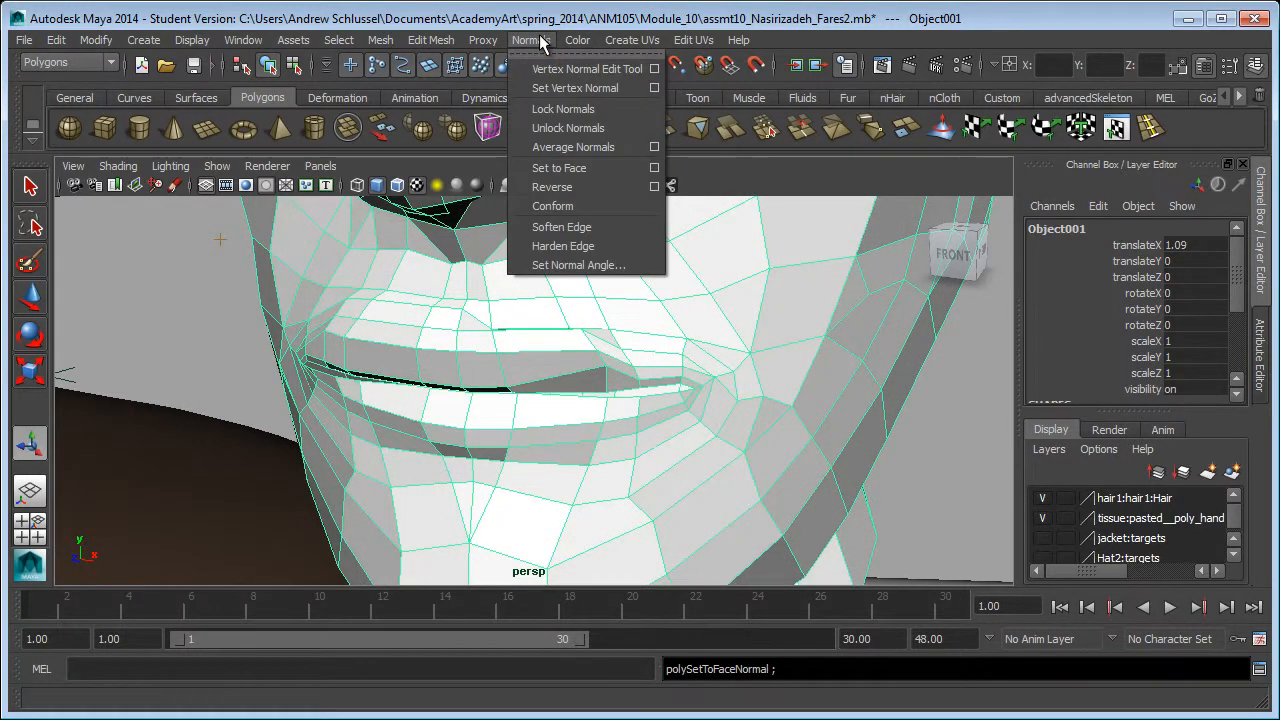
{"action": "left_click", "coordinate": [547, 224]}
Step: Delete the head copy's construction history
{"action": "left_click_drag", "start_coordinate": [769, 469], "coordinate": [777, 400], "text": "alt"}
{"action": "right_click_drag", "start_coordinate": [777, 400], "coordinate": [851, 375]}
{"action": "left_click", "coordinate": [972, 434]}
{"action": "left_click_drag", "start_coordinate": [934, 463], "coordinate": [720, 443], "text": "alt"}
{"action": "left_click", "coordinate": [231, 270]}
{"action": "left_click_drag", "start_coordinate": [231, 270], "coordinate": [756, 465], "text": "alt"}
{"action": "left_click", "coordinate": [58, 40]}
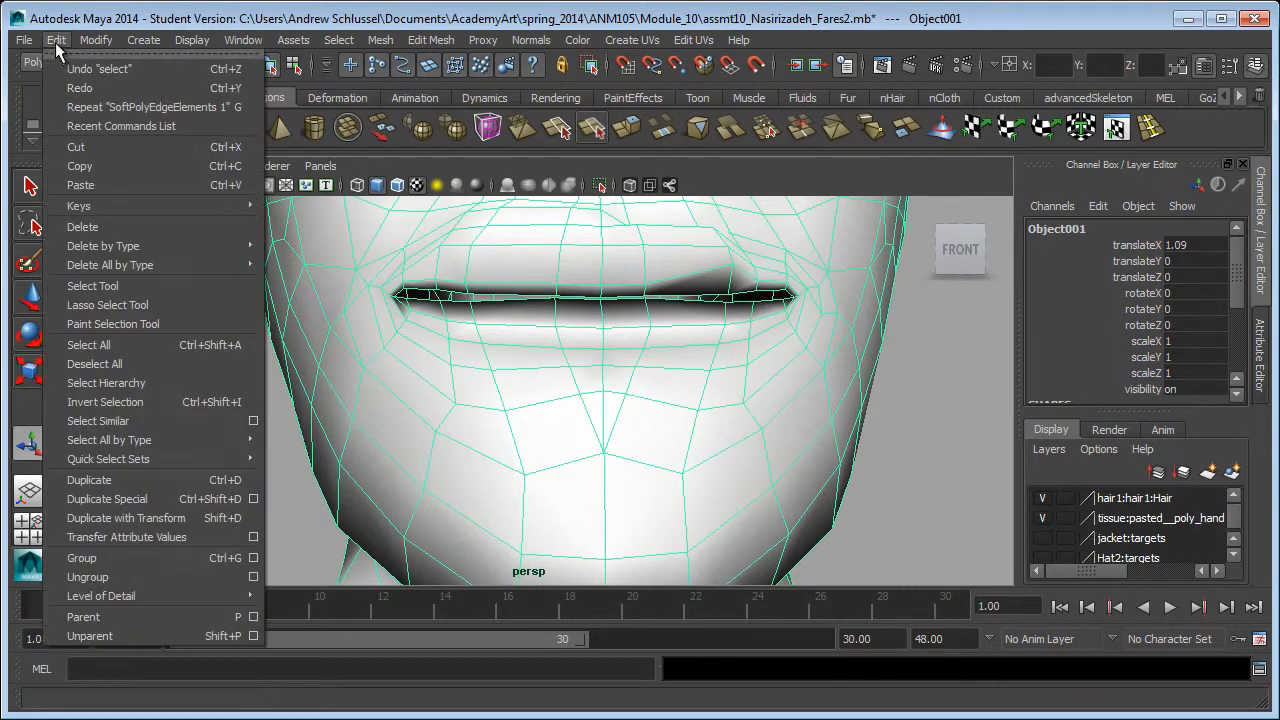
{"action": "mouse_move", "coordinate": [255, 255]}
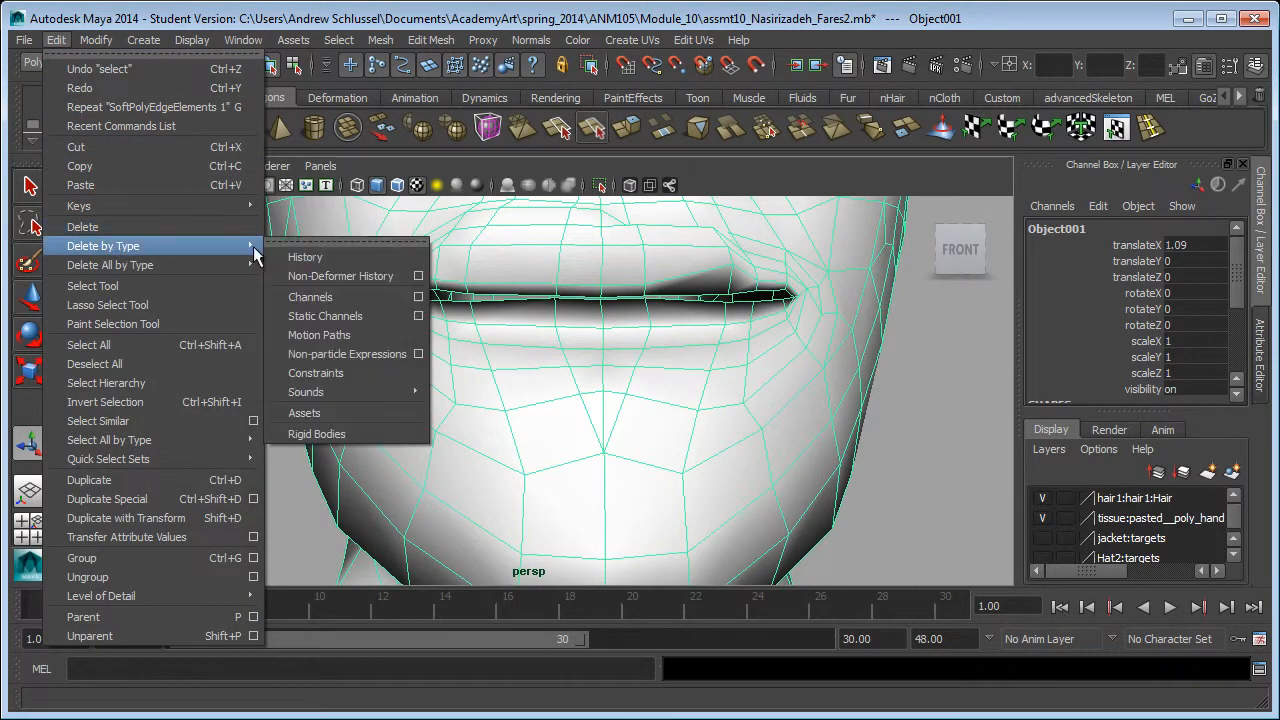
{"action": "left_click", "coordinate": [306, 260]}
Step: Rename the head copy as base
{"action": "left_click_drag", "start_coordinate": [528, 366], "coordinate": [466, 446], "text": "alt"}
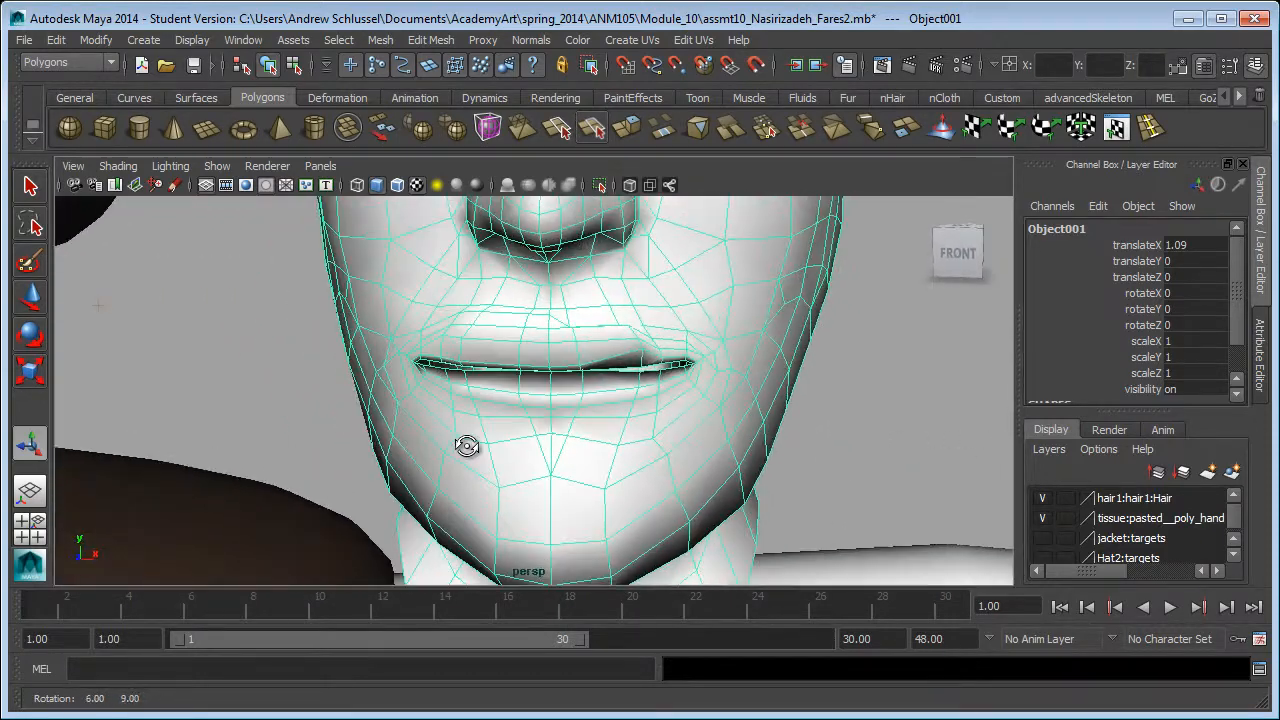
{"action": "left_click_drag", "start_coordinate": [528, 366], "coordinate": [589, 337], "text": "alt"}
{"action": "right_click_drag", "start_coordinate": [589, 337], "coordinate": [360, 337], "text": "alt"}
{"action": "left_click_drag", "start_coordinate": [360, 337], "coordinate": [620, 398], "text": "alt"}
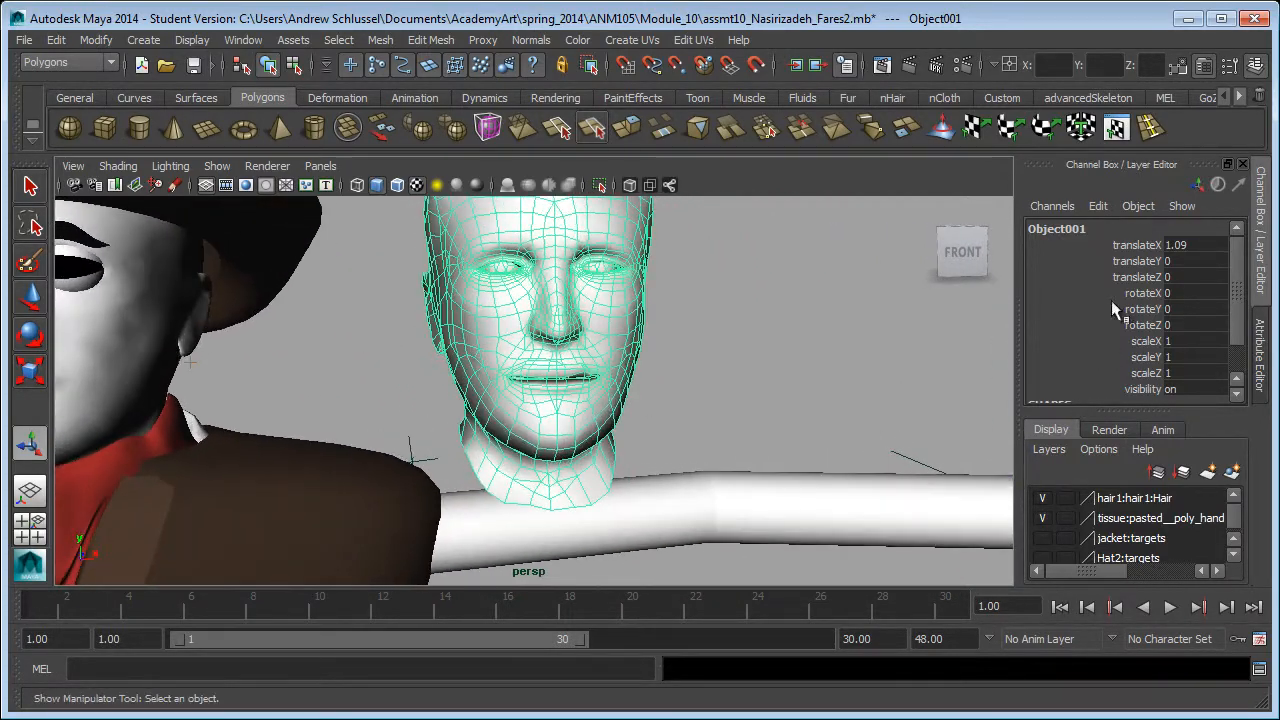
{"action": "double_click", "coordinate": [1076, 232]}
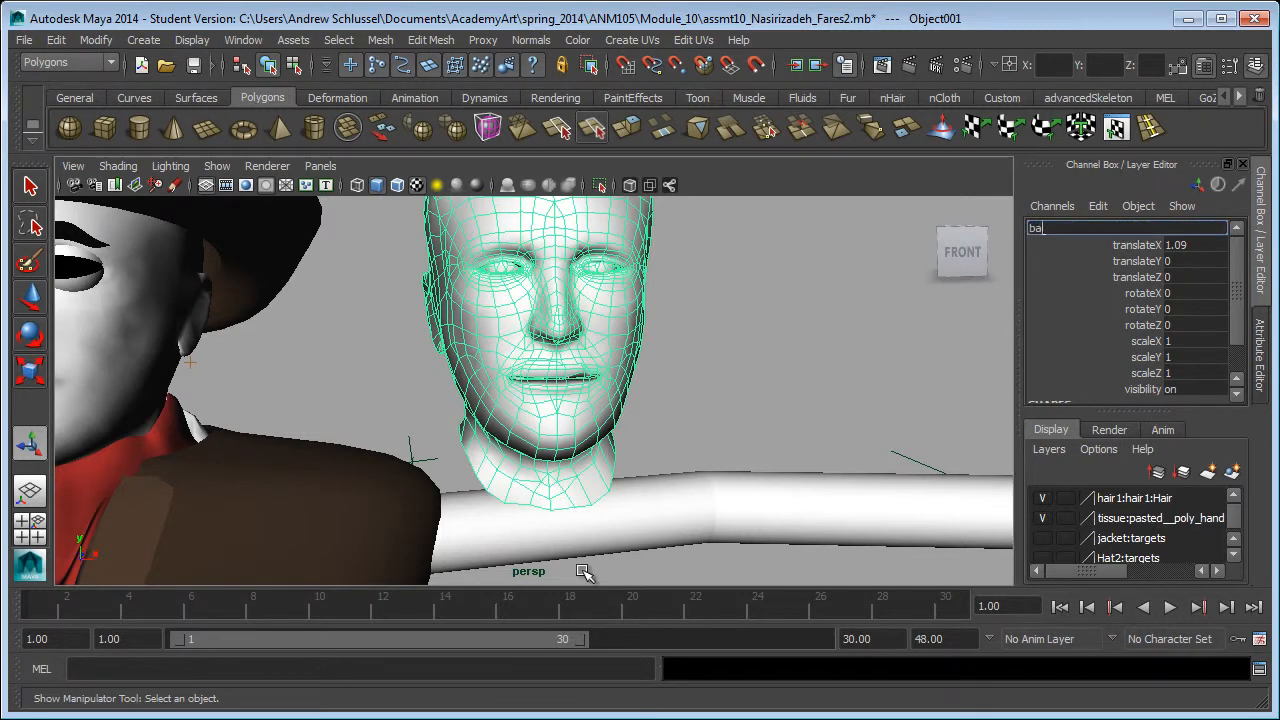
{"action": "key", "text": "Return"}
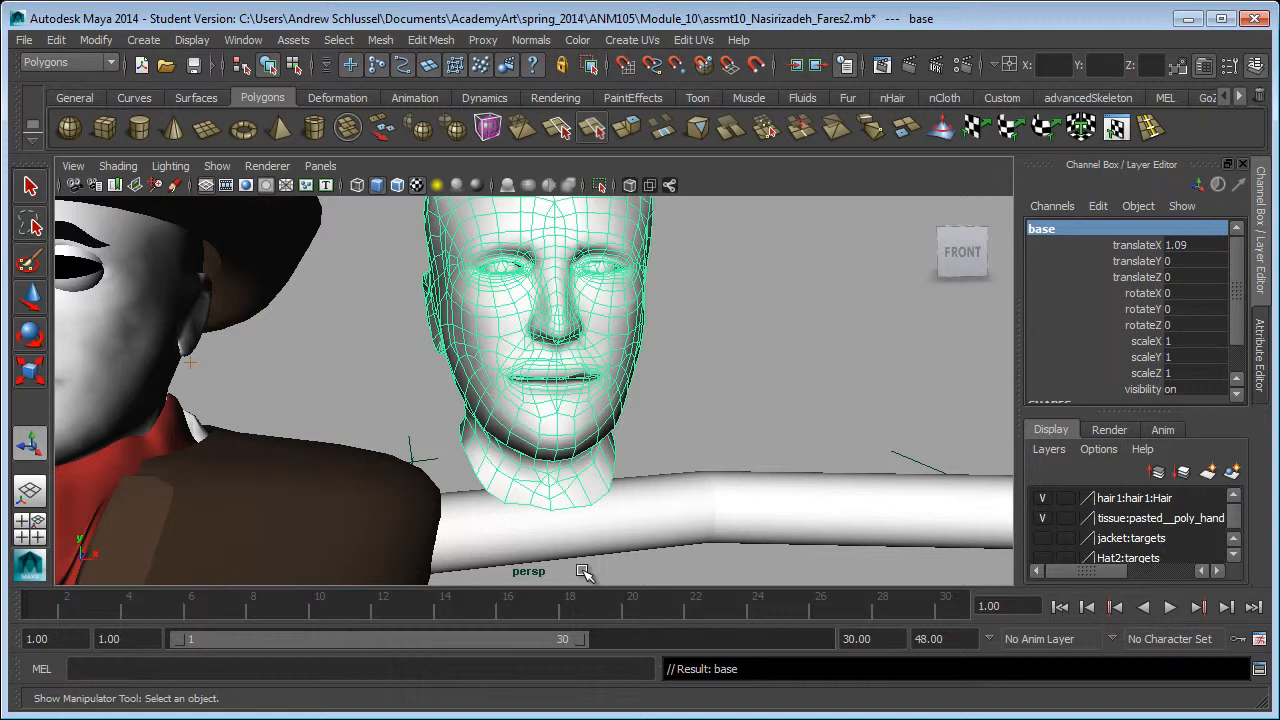
Step: Duplicate the base head three times, spacing the copies about 0.7 units apart in a row along X
{"action": "right_click_drag", "start_coordinate": [695, 345], "coordinate": [621, 345], "text": "alt"}
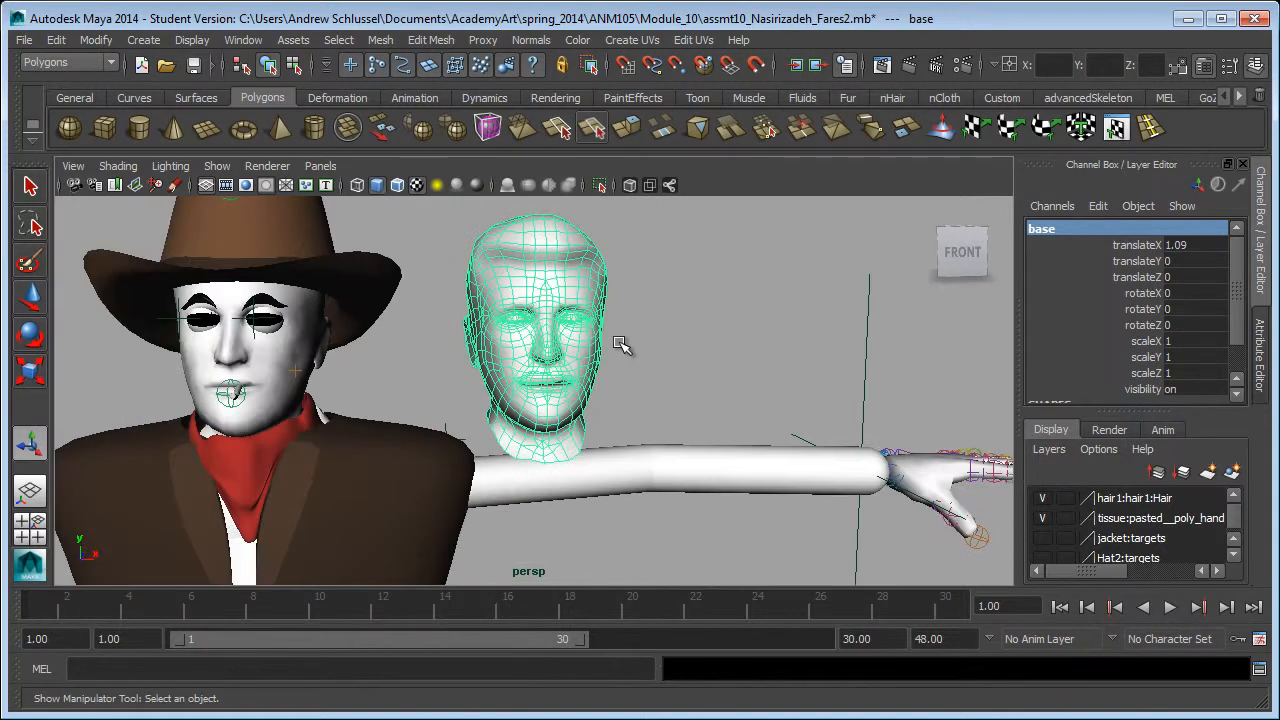
{"action": "key", "text": "ctrl+d"}
{"action": "key", "text": "w"}
{"action": "left_click_drag", "start_coordinate": [600, 342], "coordinate": [1115, 340]}
{"action": "key", "text": "ctrl+d"}
{"action": "key", "text": "ctrl+d"}
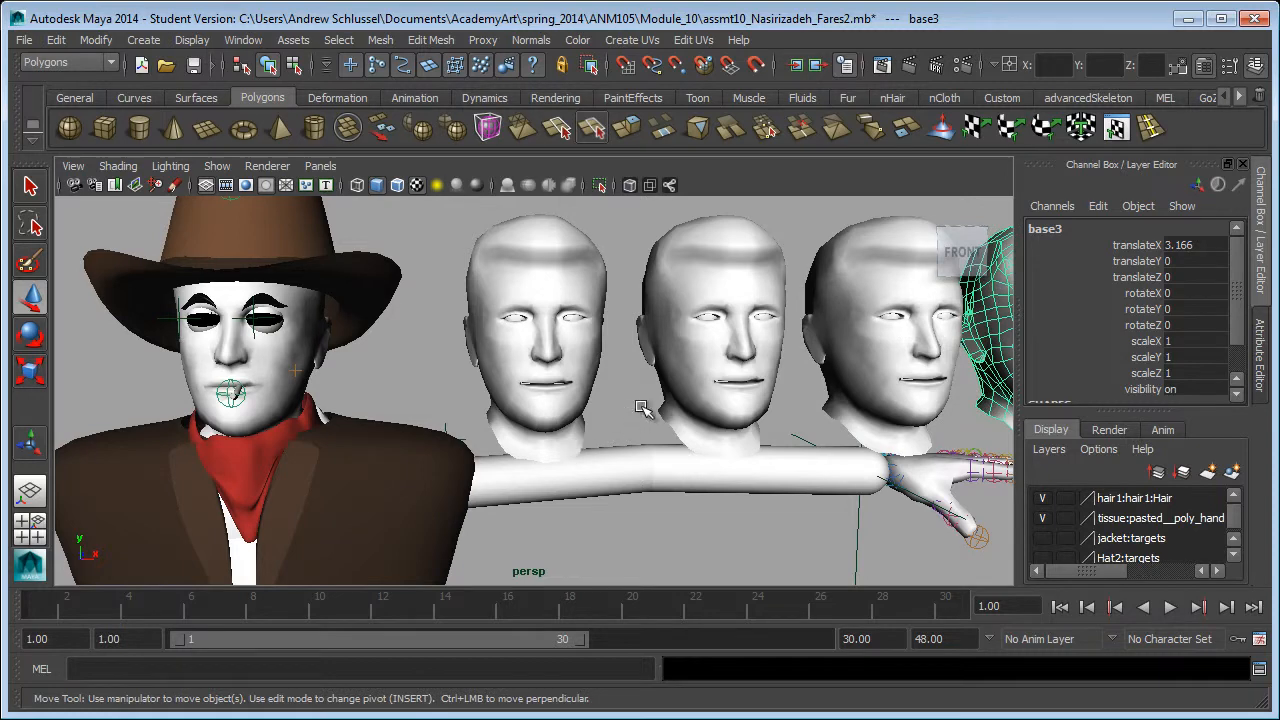
Step: Rename the first duplicate, next to the base head, as smile
{"action": "middle_click_drag", "start_coordinate": [730, 358], "coordinate": [695, 351], "text": "alt"}
{"action": "right_click_drag", "start_coordinate": [695, 351], "coordinate": [594, 346], "text": "alt"}
{"action": "middle_click_drag", "start_coordinate": [594, 346], "coordinate": [468, 352], "text": "alt"}
{"action": "right_click_drag", "start_coordinate": [468, 352], "coordinate": [878, 357], "text": "alt"}
{"action": "middle_click_drag", "start_coordinate": [550, 357], "coordinate": [434, 362], "text": "alt"}
{"action": "left_click", "coordinate": [524, 355]}
{"action": "double_click", "coordinate": [1063, 229]}
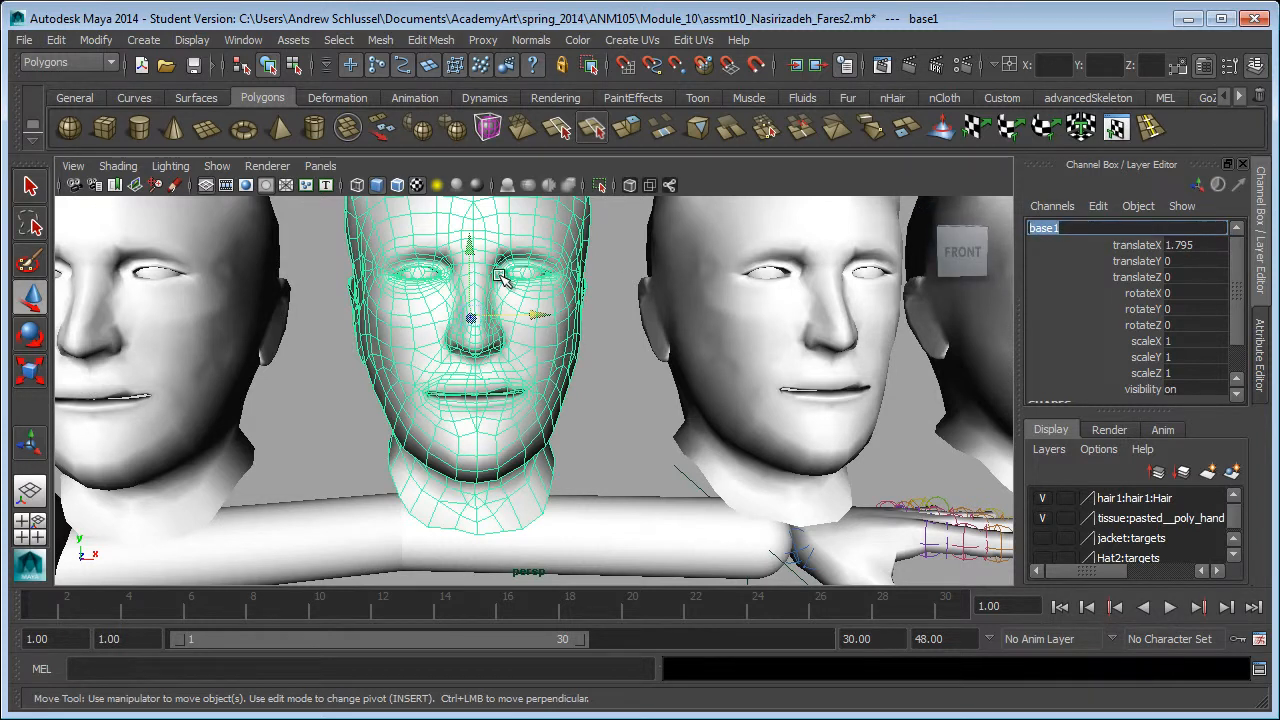
{"action": "key", "text": "Return"}
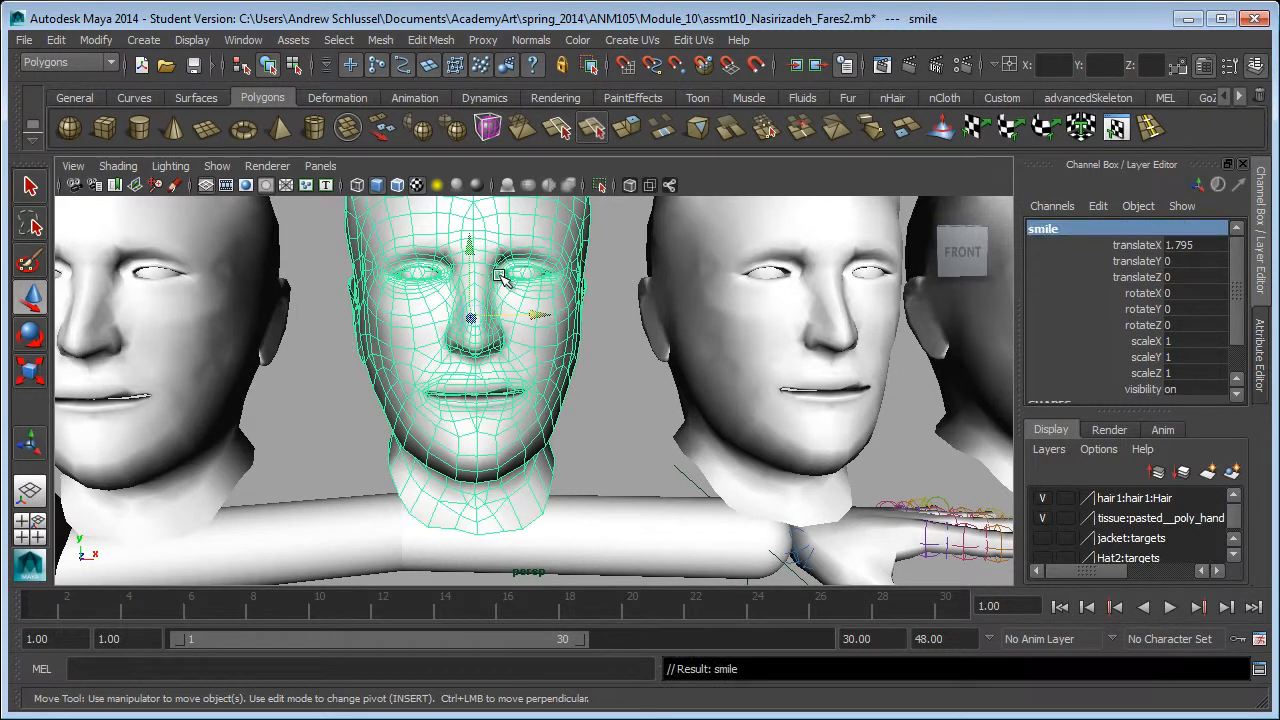
Step: Rename the second duplicate head as open
{"action": "left_click", "coordinate": [826, 317]}
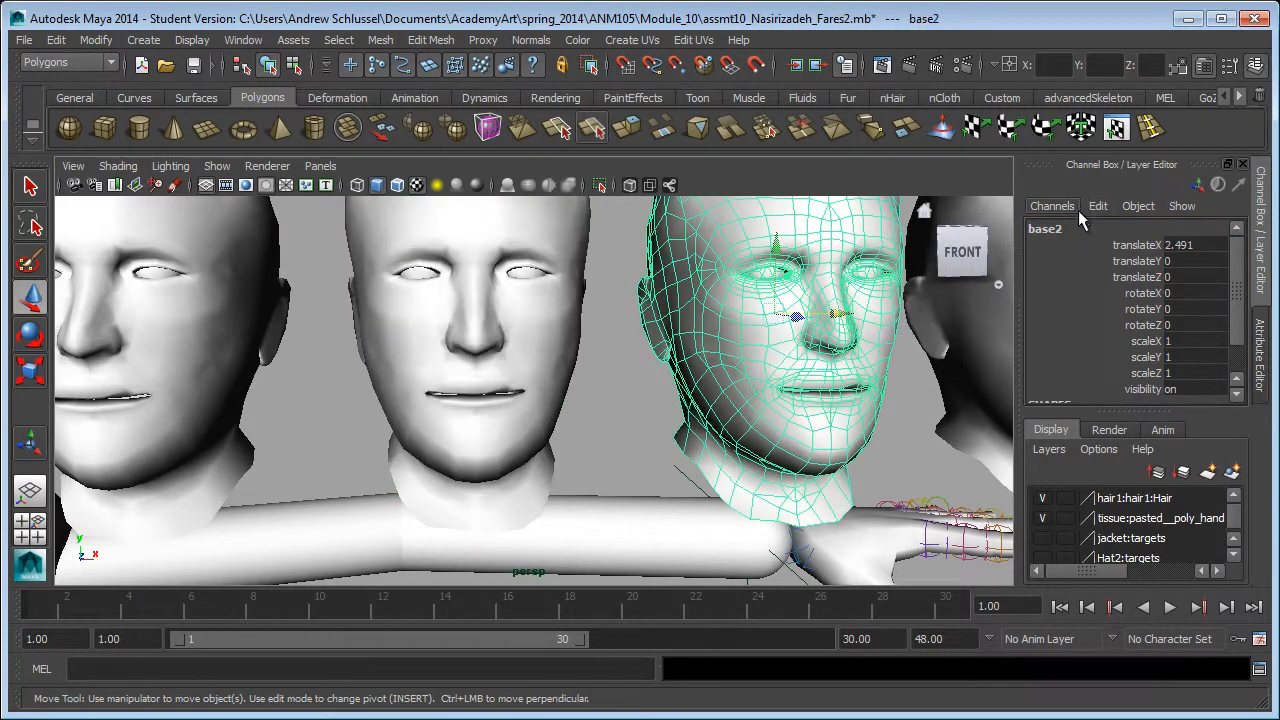
{"action": "double_click", "coordinate": [1063, 229]}
{"action": "type", "text": "ope"}
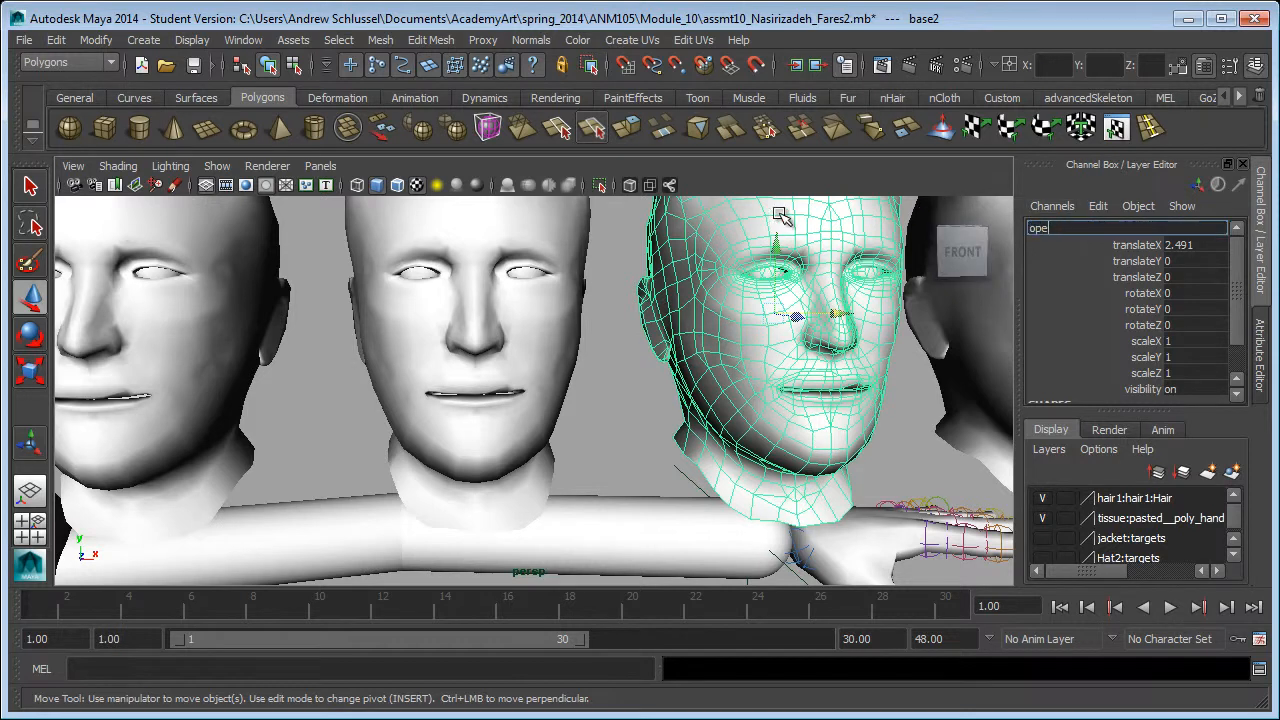
{"action": "type", "text": "n"}
{"action": "key", "text": "Return"}
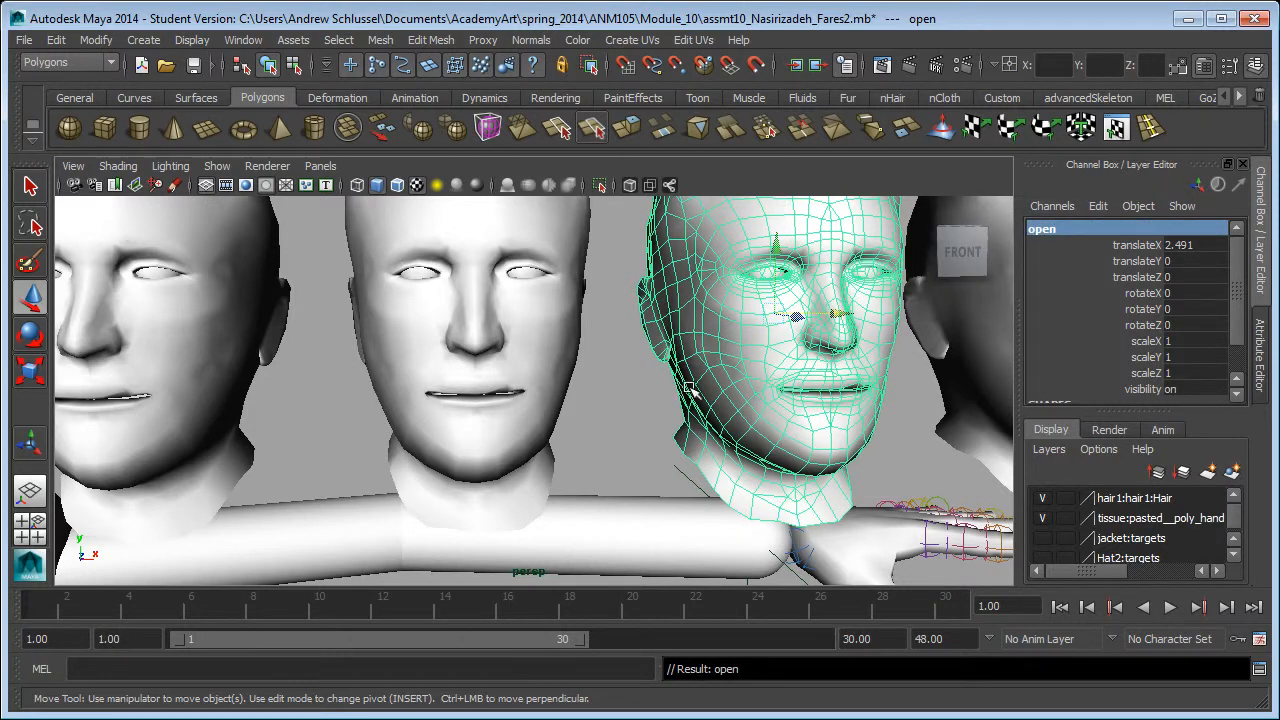
Step: Rename the last duplicate head in the row as narrow
{"action": "middle_click_drag", "start_coordinate": [642, 421], "coordinate": [442, 421], "text": "alt"}
{"action": "left_click", "coordinate": [918, 322]}
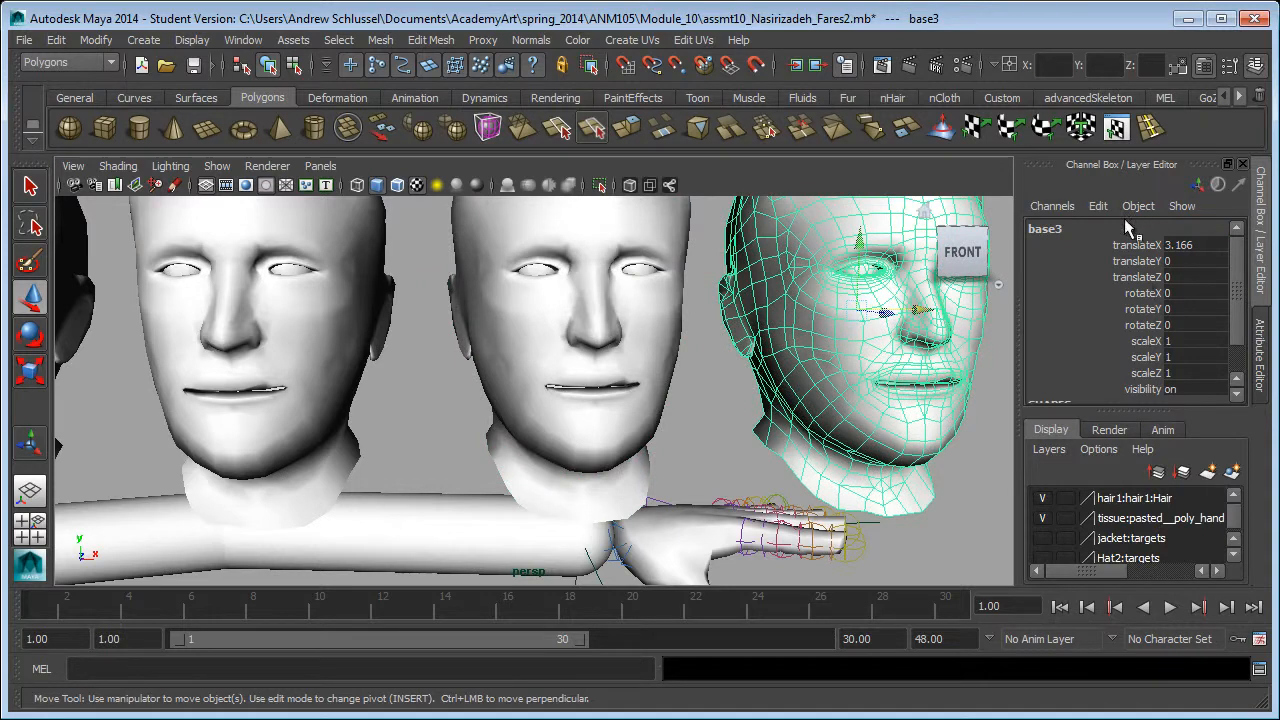
{"action": "left_click", "coordinate": [1120, 230]}
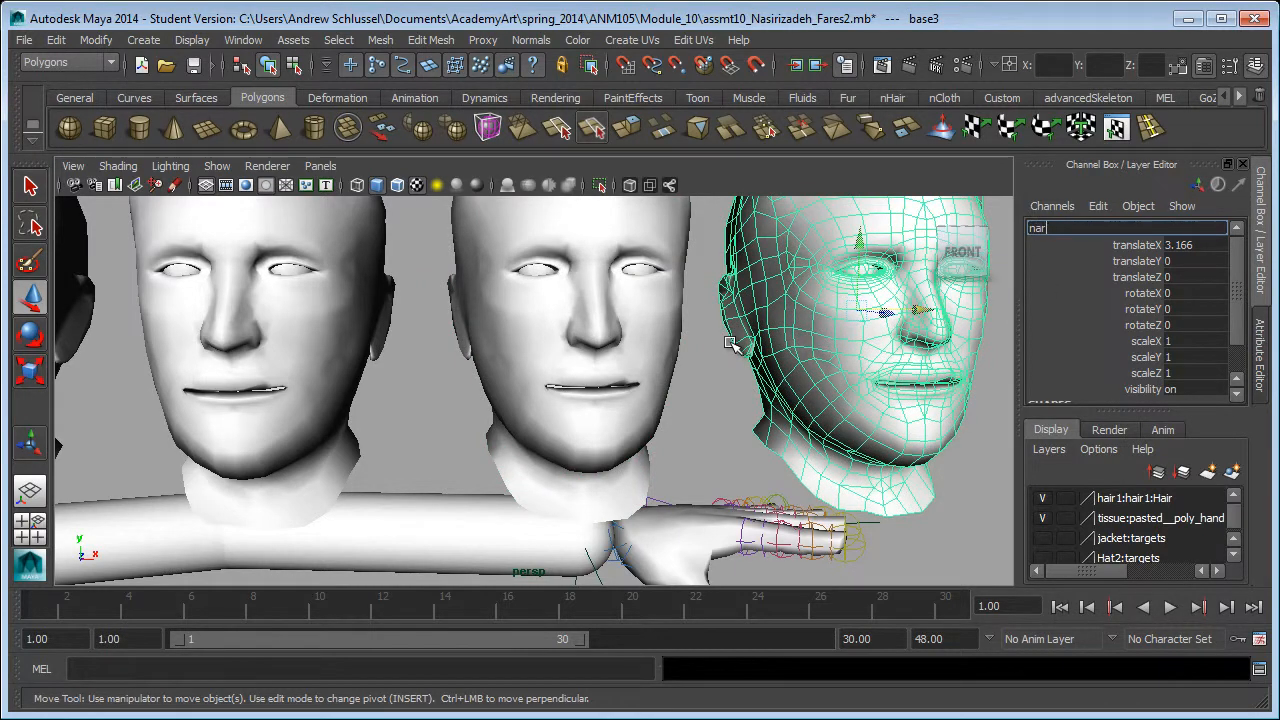
{"action": "type", "text": "narrow"}
{"action": "key", "text": "Return"}
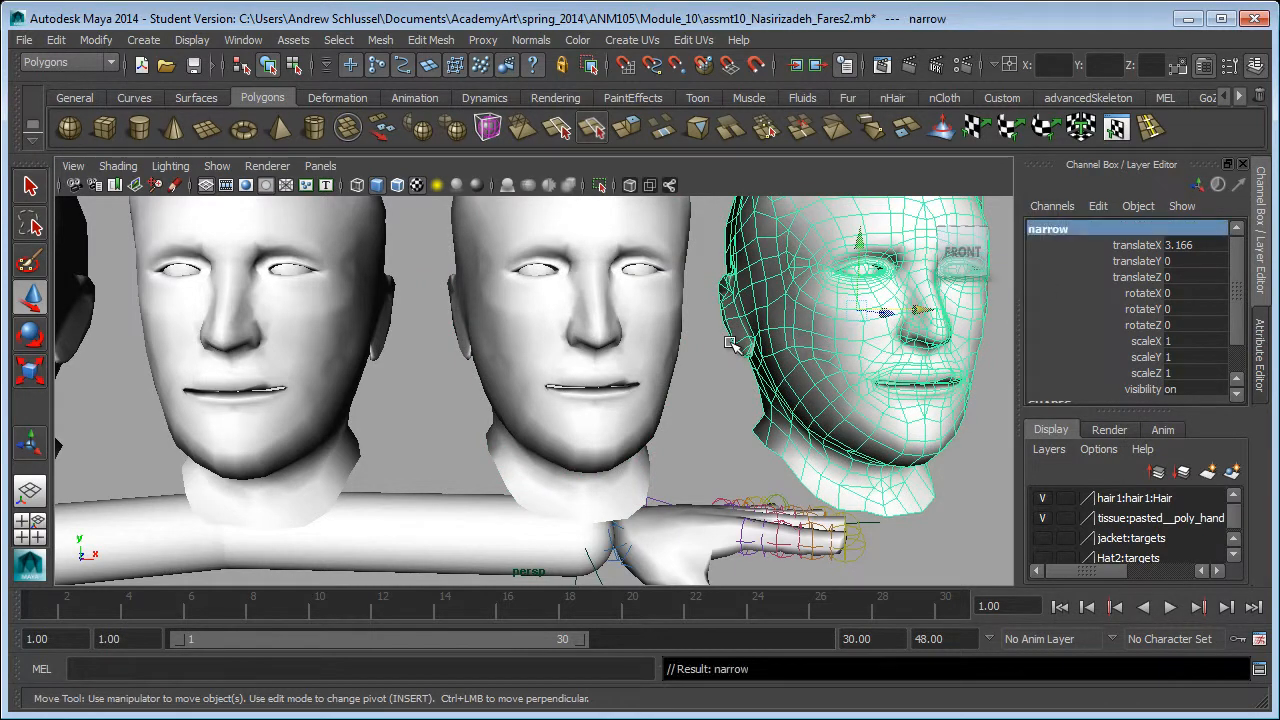
Step: Switch the smile head to vertex editing and select the vertex at one corner of the mouth
{"action": "middle_click_drag", "start_coordinate": [350, 394], "coordinate": [583, 384], "text": "alt"}
{"action": "right_click_drag", "start_coordinate": [375, 380], "coordinate": [570, 373], "text": "alt"}
{"action": "middle_click_drag", "start_coordinate": [330, 360], "coordinate": [700, 362], "text": "alt"}
{"action": "right_click_drag", "start_coordinate": [640, 366], "coordinate": [686, 366], "text": "alt"}
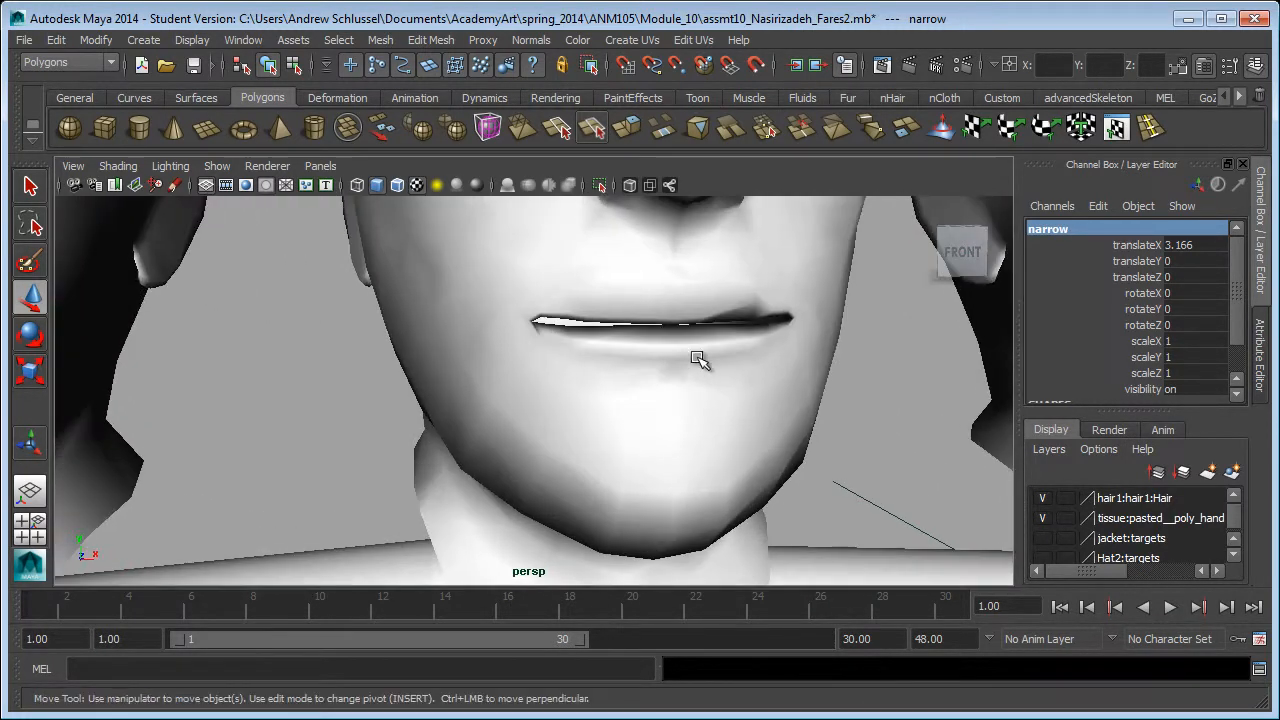
{"action": "middle_click_drag", "start_coordinate": [686, 366], "coordinate": [620, 323], "text": "alt"}
{"action": "left_click", "coordinate": [620, 323]}
{"action": "mouse_move", "coordinate": [620, 323]}
{"action": "left_mouse_down", "text": "alt"}
{"action": "mouse_move", "coordinate": [629, 367]}
{"action": "mouse_move", "coordinate": [586, 366]}
{"action": "mouse_move", "coordinate": [597, 331]}
{"action": "left_mouse_up", "text": "alt"}
{"action": "right_click_drag", "start_coordinate": [594, 330], "coordinate": [533, 349]}
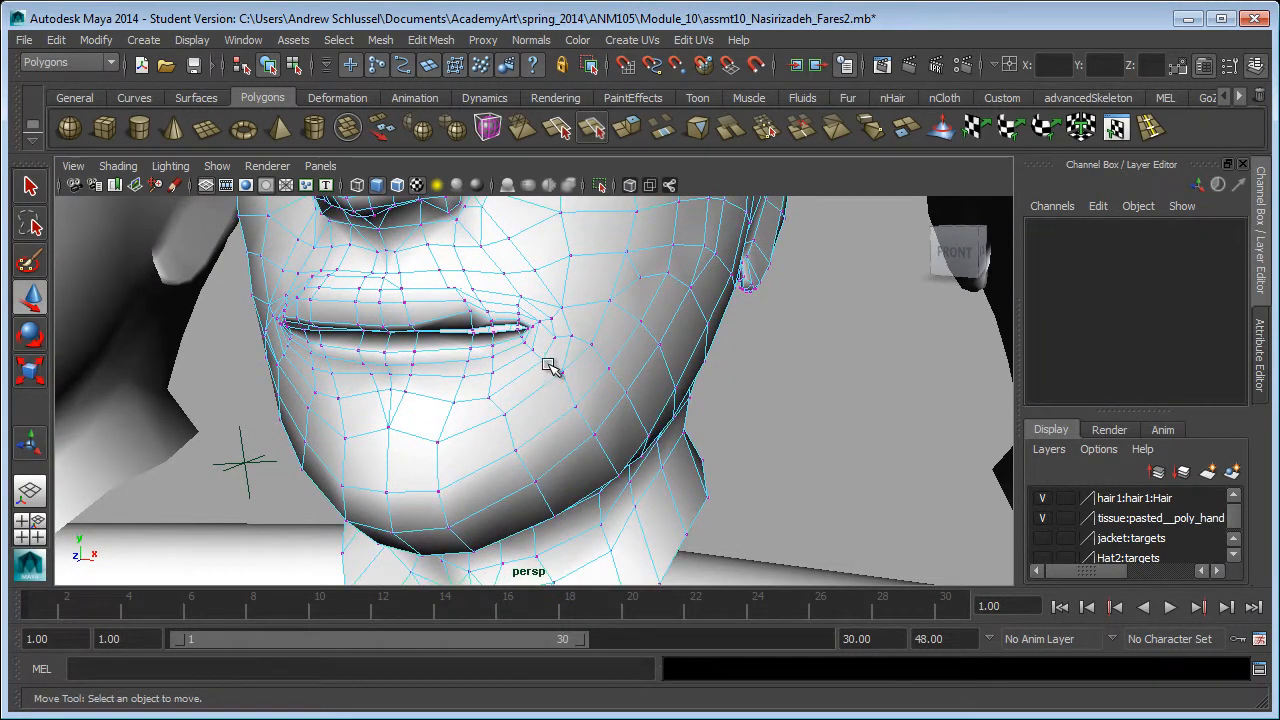
{"action": "left_click", "coordinate": [530, 327]}
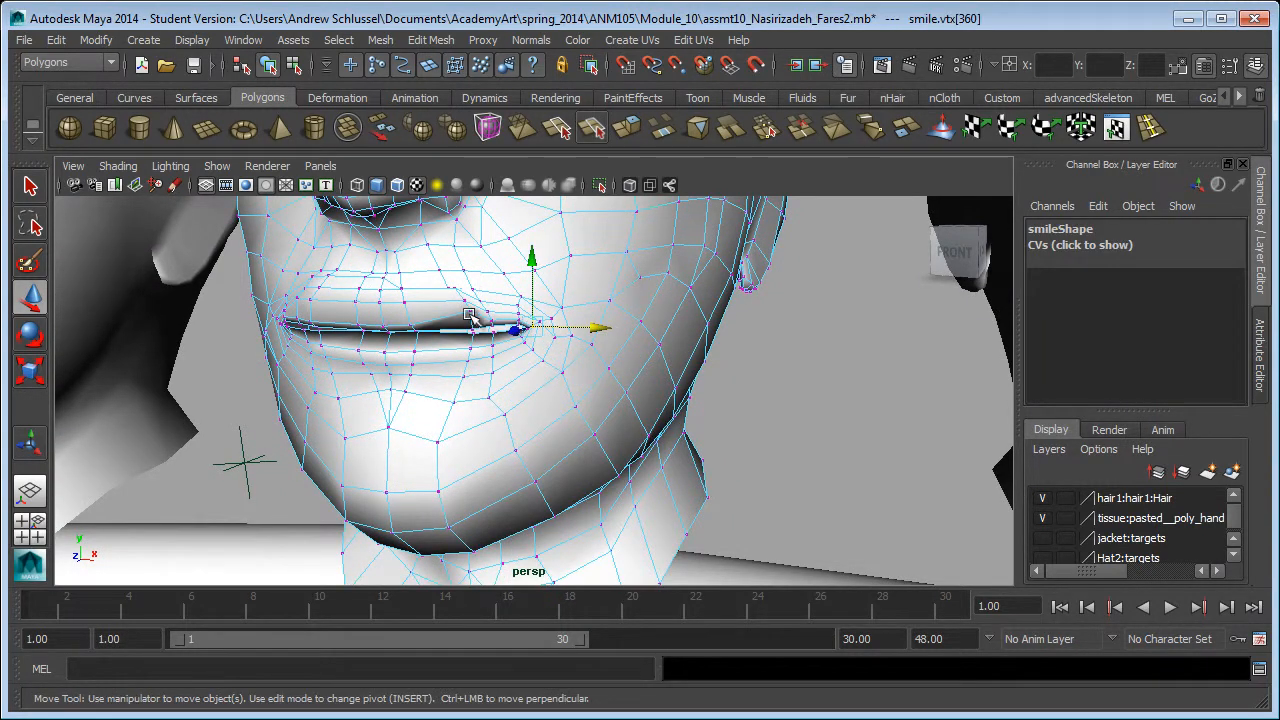
Step: Turn on soft selection for the mouth corner vertex and set its falloff radius to about 0.088
{"action": "mouse_move", "coordinate": [646, 398]}
{"action": "left_mouse_down", "text": "alt"}
{"action": "mouse_move", "coordinate": [674, 403]}
{"action": "mouse_move", "coordinate": [660, 410]}
{"action": "left_mouse_up", "text": "alt"}
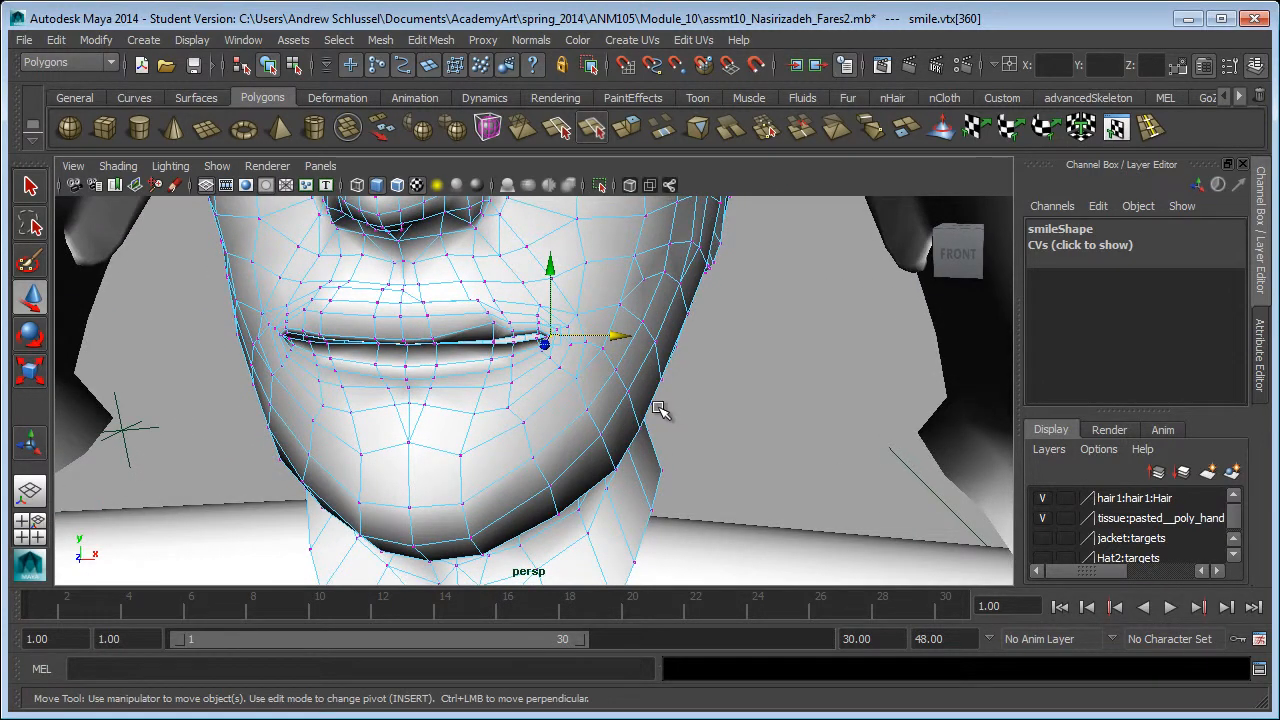
{"action": "key", "text": "b"}
{"action": "scroll", "coordinate": [543, 391], "scroll_direction": "up", "scroll_amount": 5}
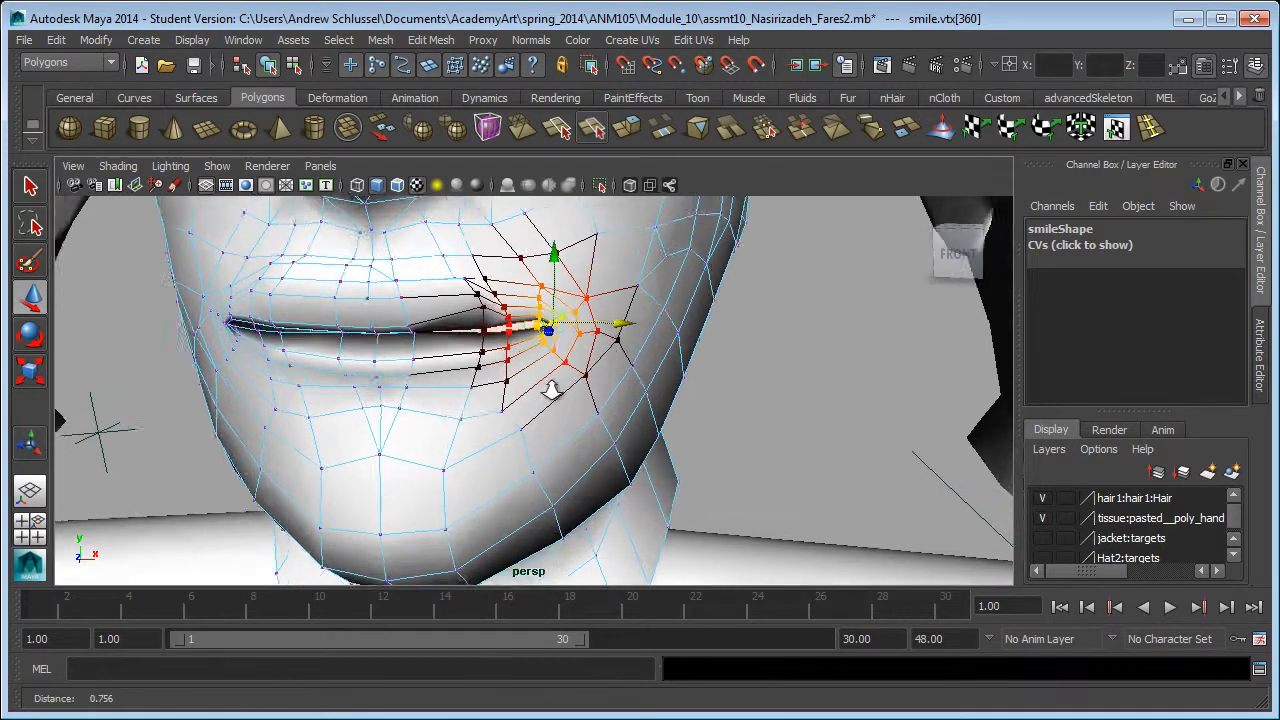
{"action": "left_click_drag", "start_coordinate": [580, 323], "coordinate": [520, 311], "text": "alt"}
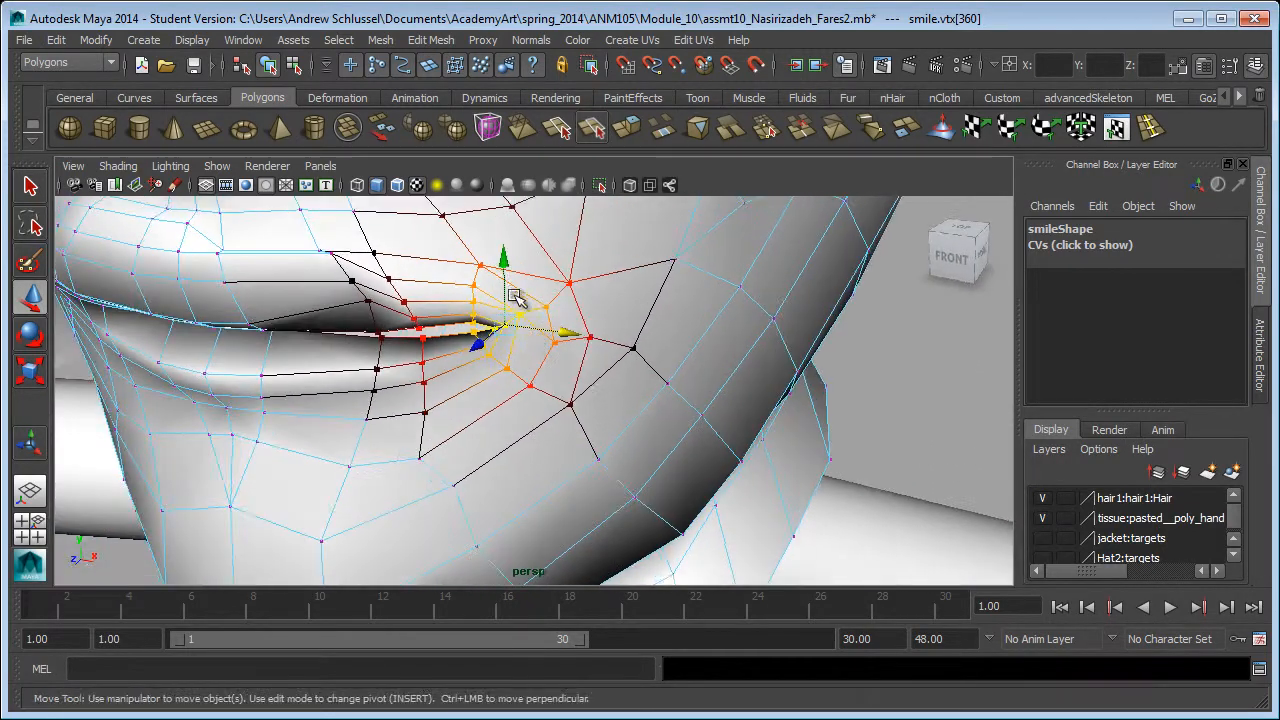
{"action": "left_click_drag", "start_coordinate": [505, 258], "coordinate": [501, 287]}
{"action": "key", "text": "ctrl+z"}
{"action": "left_click_drag", "start_coordinate": [608, 342], "coordinate": [608, 380], "text": "alt"}
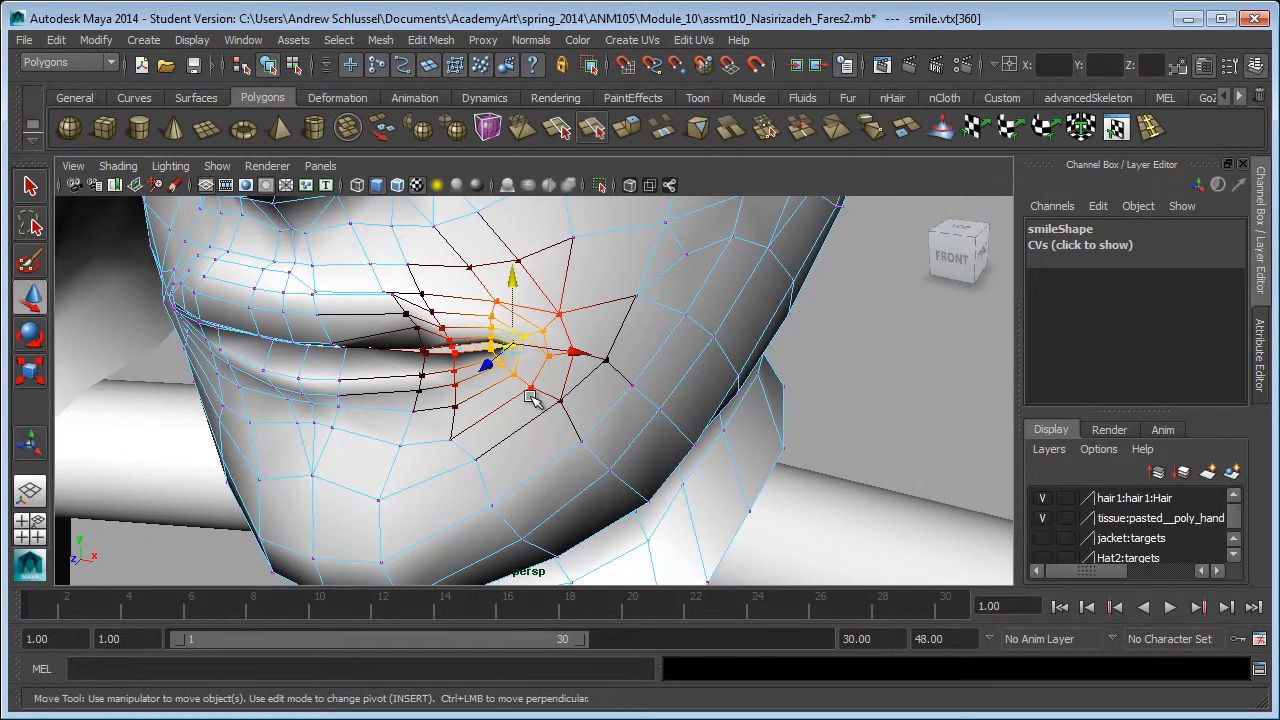
{"action": "left_click_drag", "start_coordinate": [556, 333], "coordinate": [619, 315]}
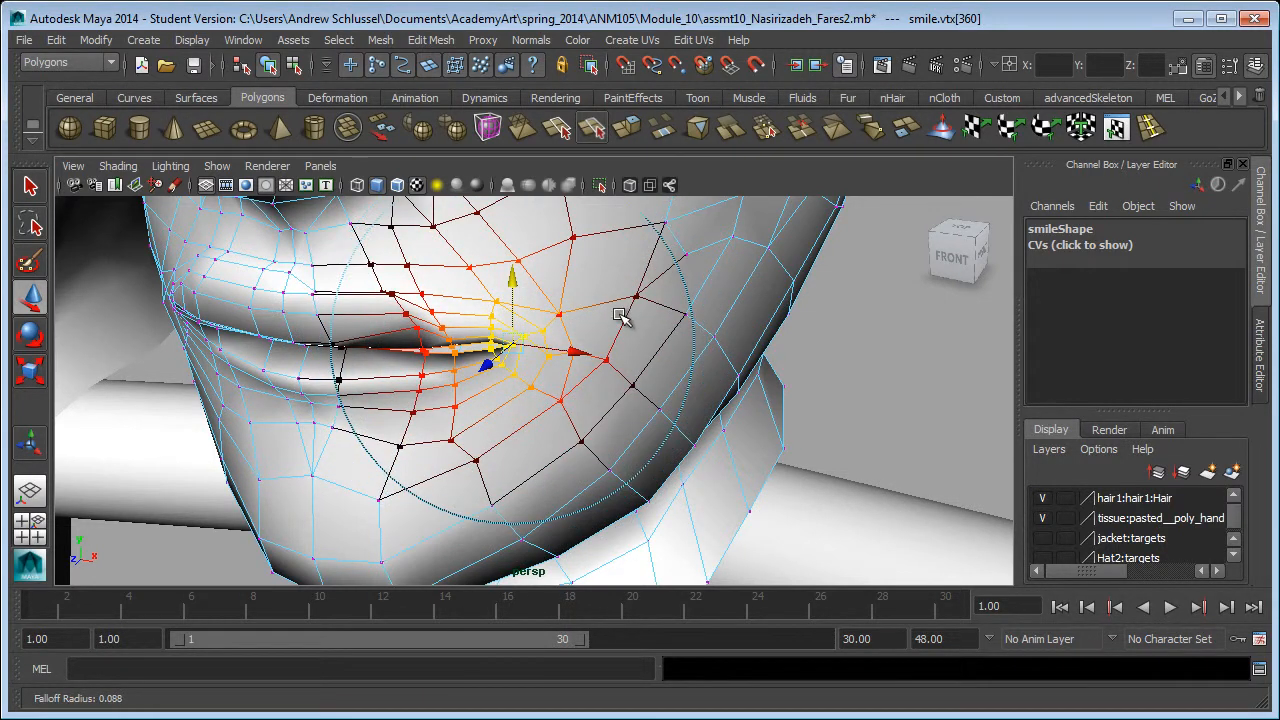
Step: Raise both corners of the smile head's mouth with soft selection to form a smile
{"action": "left_click_drag", "start_coordinate": [512, 284], "coordinate": [511, 230]}
{"action": "mouse_move", "coordinate": [497, 310]}
{"action": "left_mouse_down", "text": "alt"}
{"action": "mouse_move", "coordinate": [543, 334]}
{"action": "mouse_move", "coordinate": [507, 340]}
{"action": "mouse_move", "coordinate": [479, 300]}
{"action": "left_mouse_up", "text": "alt"}
{"action": "left_click", "coordinate": [484, 345]}
{"action": "right_click_drag", "start_coordinate": [457, 354], "coordinate": [414, 374], "text": "alt"}
{"action": "left_click_drag", "start_coordinate": [414, 374], "coordinate": [332, 296], "text": "alt"}
{"action": "left_click", "coordinate": [291, 337]}
{"action": "left_click", "coordinate": [343, 360]}
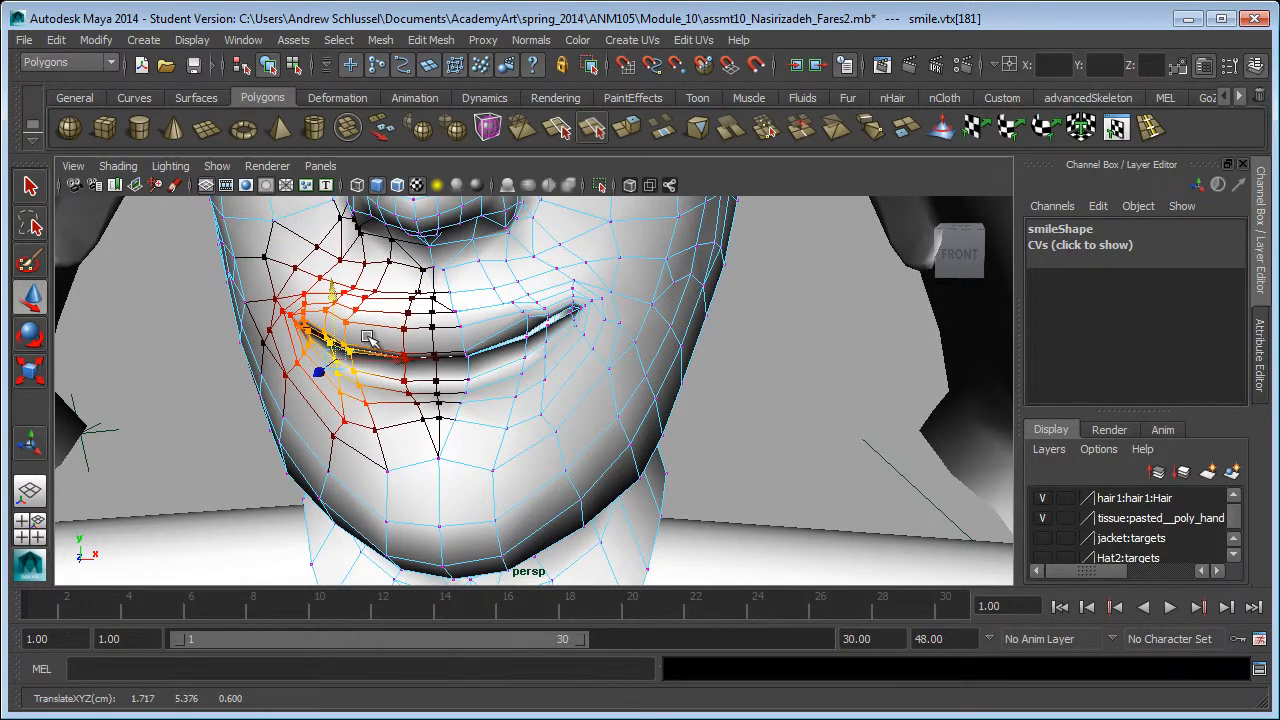
Step: Lower the middle vertex below the smile head's lower lip slightly and return to object mode
{"action": "left_click", "coordinate": [438, 399]}
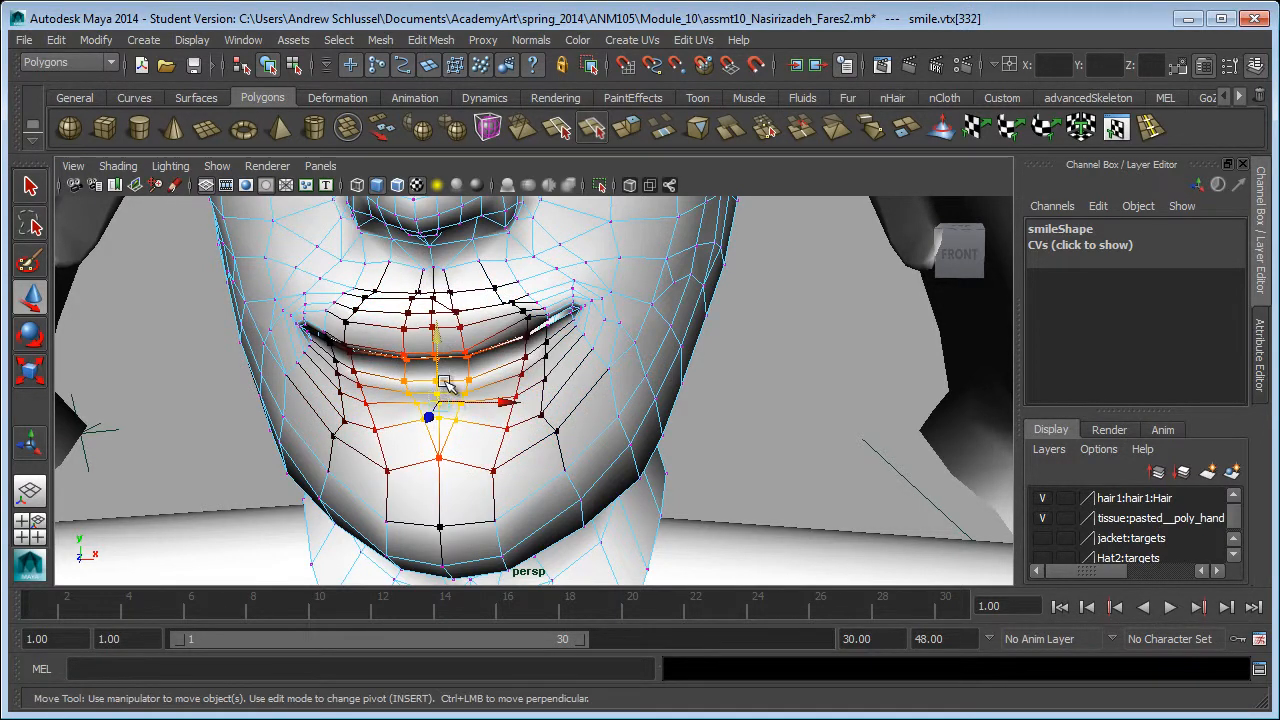
{"action": "left_click_drag", "start_coordinate": [437, 363], "coordinate": [438, 370]}
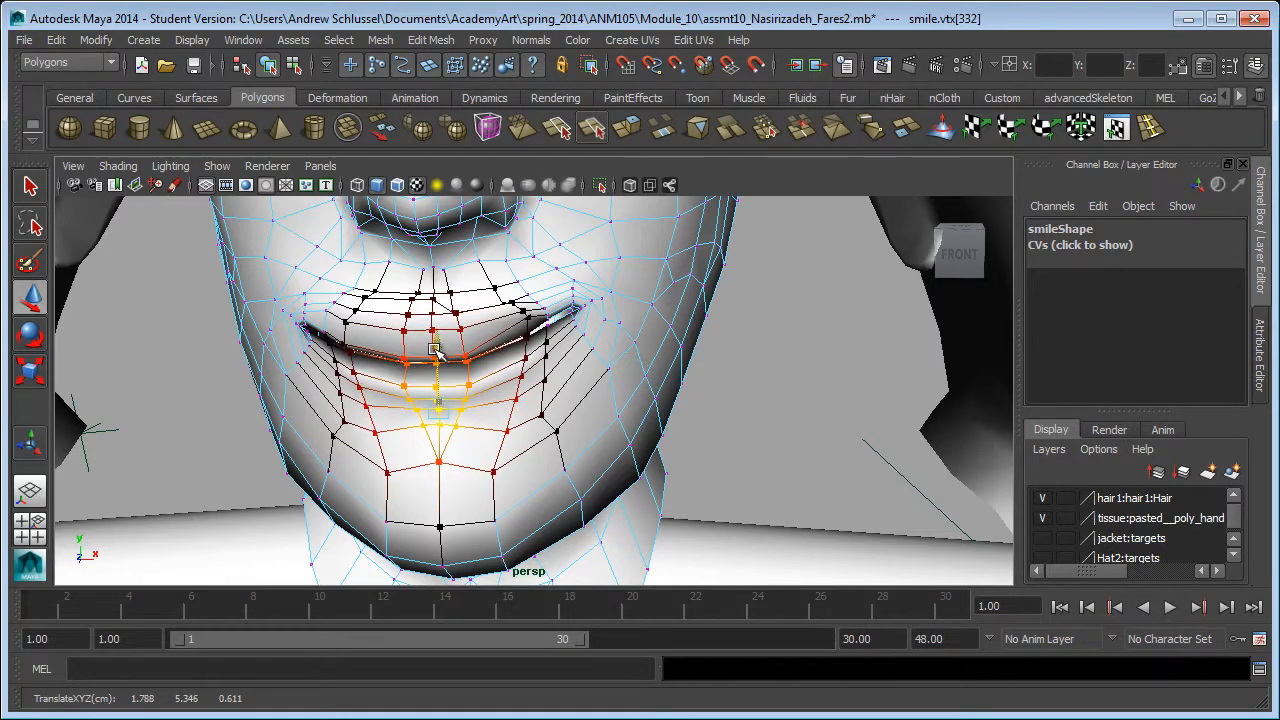
{"action": "mouse_move", "coordinate": [536, 407]}
{"action": "left_mouse_down", "text": "alt"}
{"action": "mouse_move", "coordinate": [634, 400]}
{"action": "mouse_move", "coordinate": [626, 434]}
{"action": "mouse_move", "coordinate": [528, 423]}
{"action": "left_mouse_up", "text": "alt"}
{"action": "left_click", "coordinate": [624, 434]}
{"action": "scroll", "coordinate": [517, 423], "scroll_direction": "down", "scroll_amount": 5}
{"action": "right_click", "coordinate": [530, 358]}
{"action": "left_click", "coordinate": [578, 342]}
Step: Switch the open head to edge editing and select the edge loop along its lower lip
{"action": "left_click_drag", "start_coordinate": [678, 410], "coordinate": [405, 406], "text": "alt"}
{"action": "right_click_drag", "start_coordinate": [418, 410], "coordinate": [500, 408], "text": "alt"}
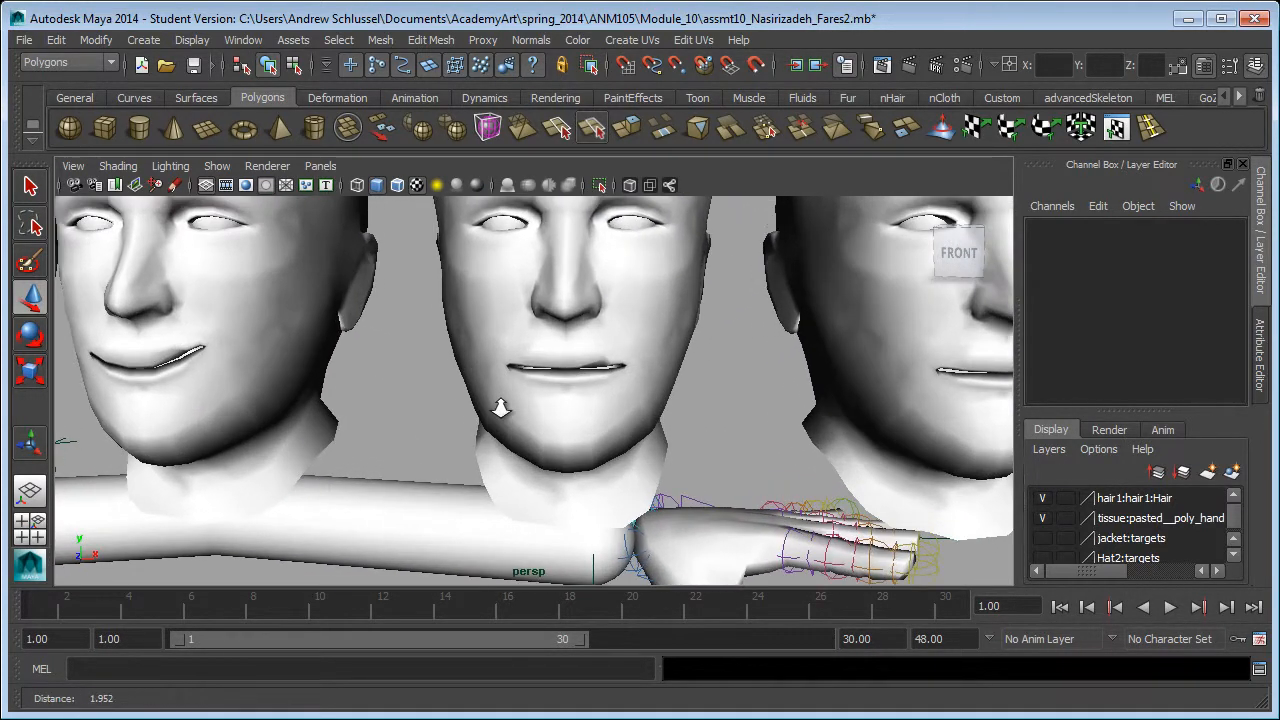
{"action": "left_click", "coordinate": [585, 337]}
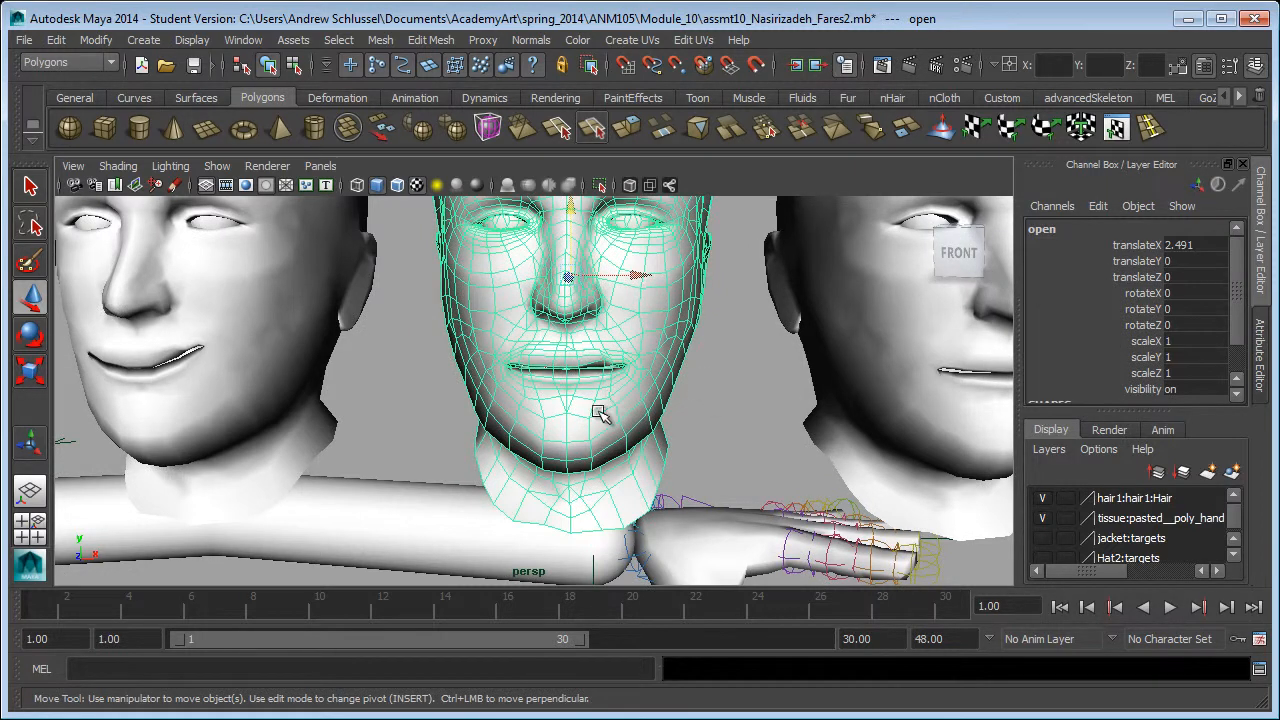
{"action": "right_click_drag", "start_coordinate": [484, 292], "coordinate": [666, 471], "text": "alt"}
{"action": "left_click_drag", "start_coordinate": [666, 471], "coordinate": [571, 434], "text": "alt"}
{"action": "right_click_drag", "start_coordinate": [503, 361], "coordinate": [503, 316]}
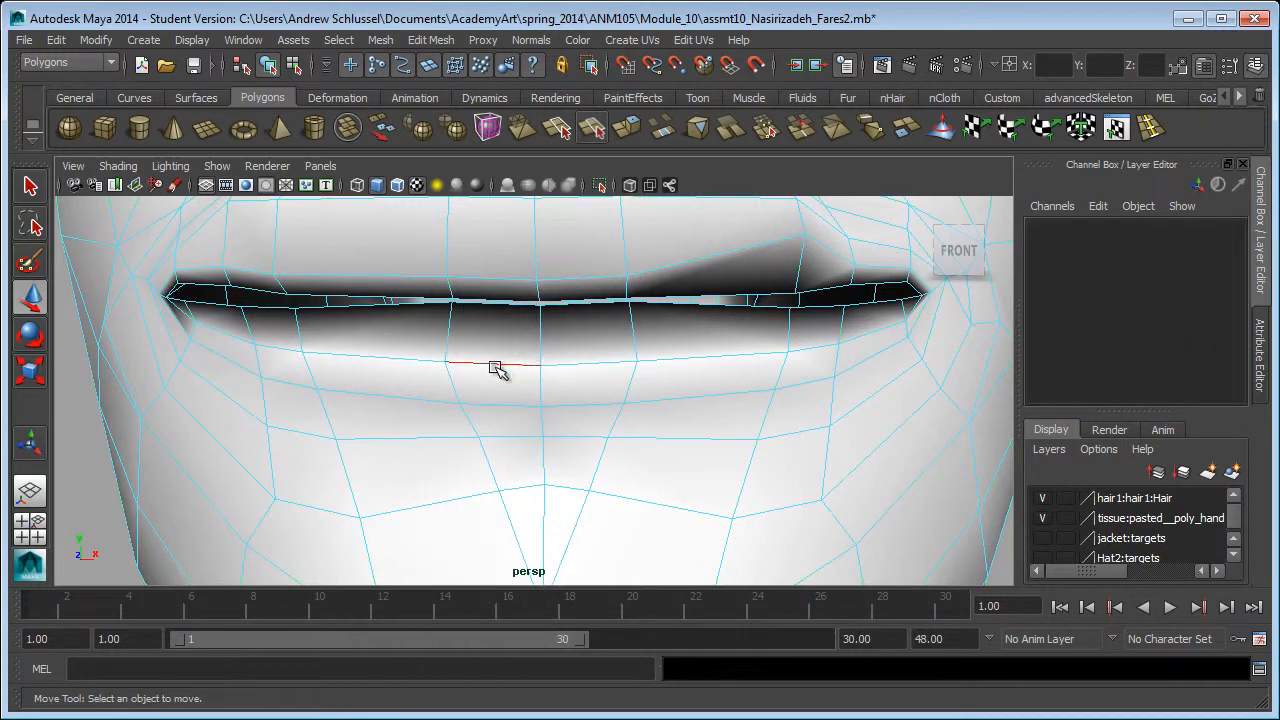
{"action": "left_click", "coordinate": [497, 365]}
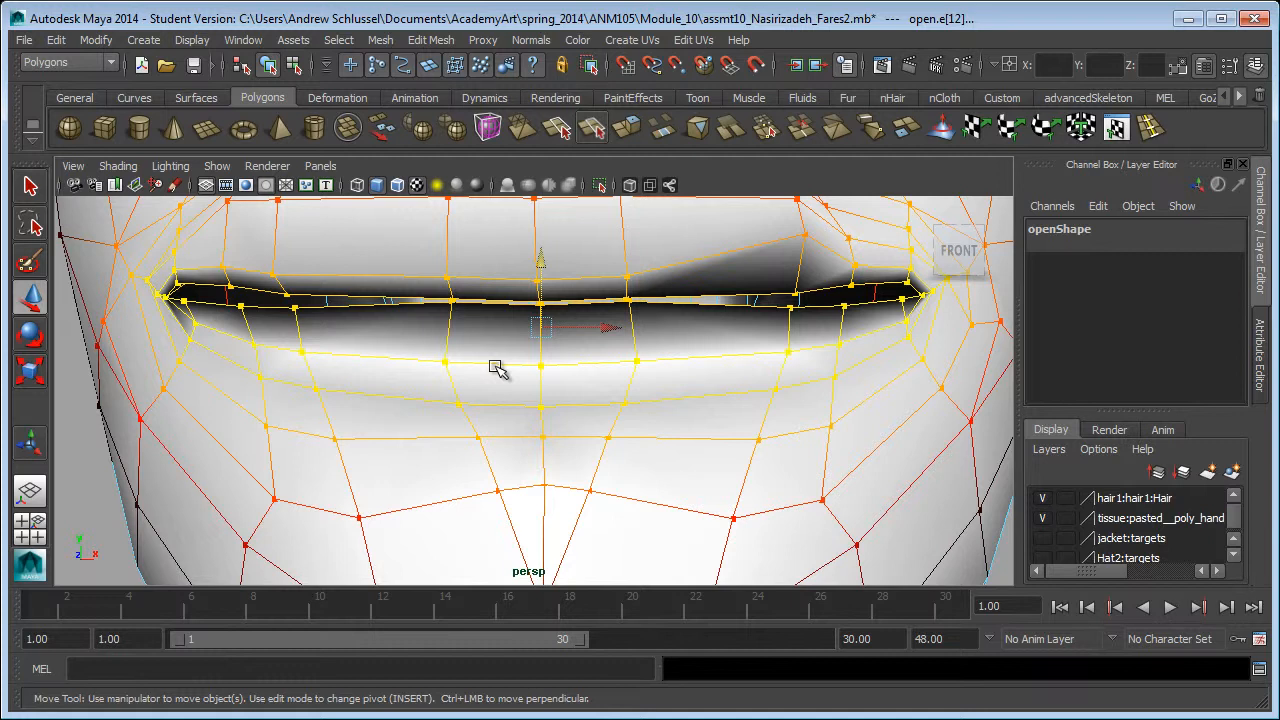
Step: Inspect the selected lower-lip loop without soft selection and in wireframe, and restore shaded display and soft selection
{"action": "key", "text": "b"}
{"action": "mouse_move", "coordinate": [537, 466]}
{"action": "left_mouse_down", "text": "alt"}
{"action": "mouse_move", "coordinate": [474, 463]}
{"action": "mouse_move", "coordinate": [546, 466]}
{"action": "mouse_move", "coordinate": [530, 465]}
{"action": "left_mouse_up", "text": "alt"}
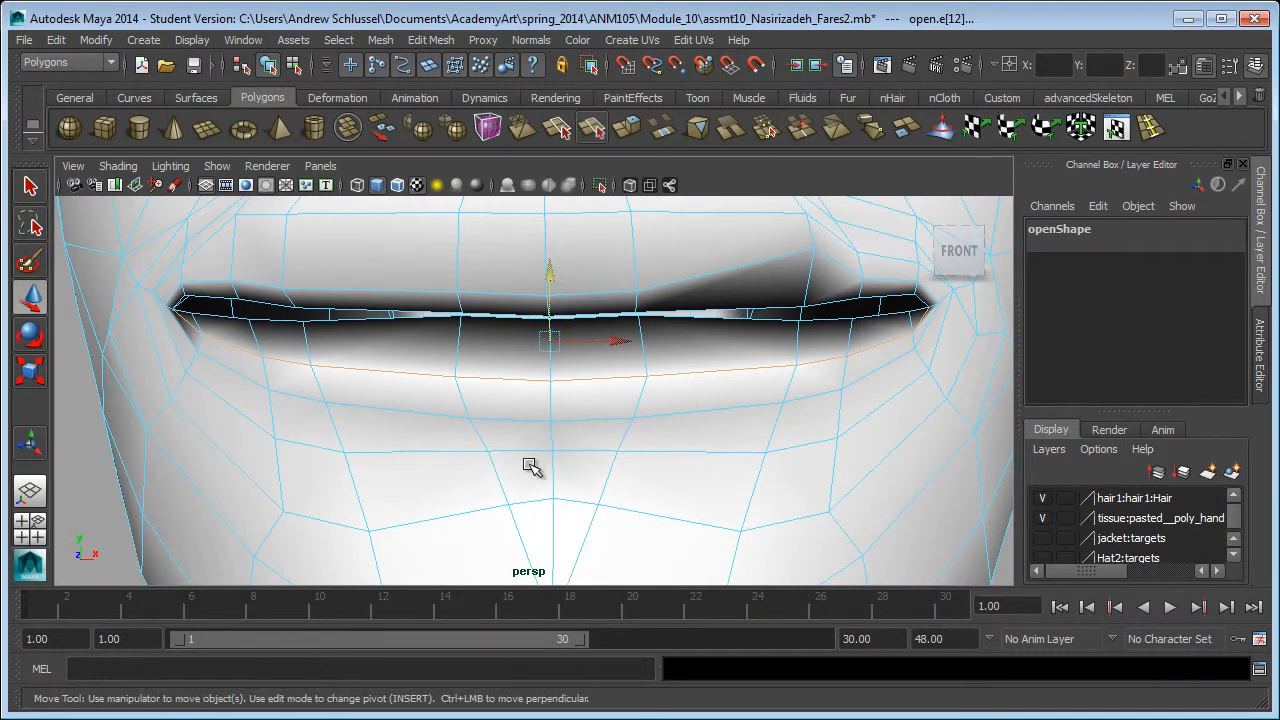
{"action": "key", "text": "4"}
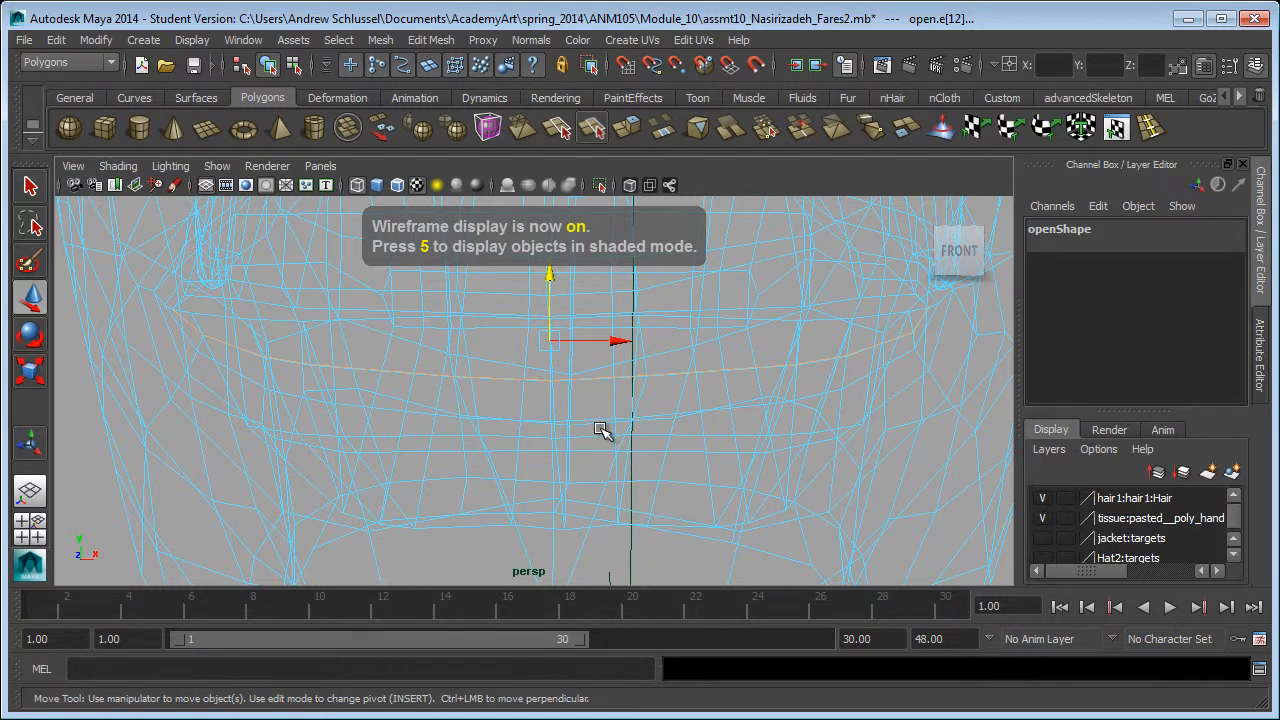
{"action": "key", "text": "5"}
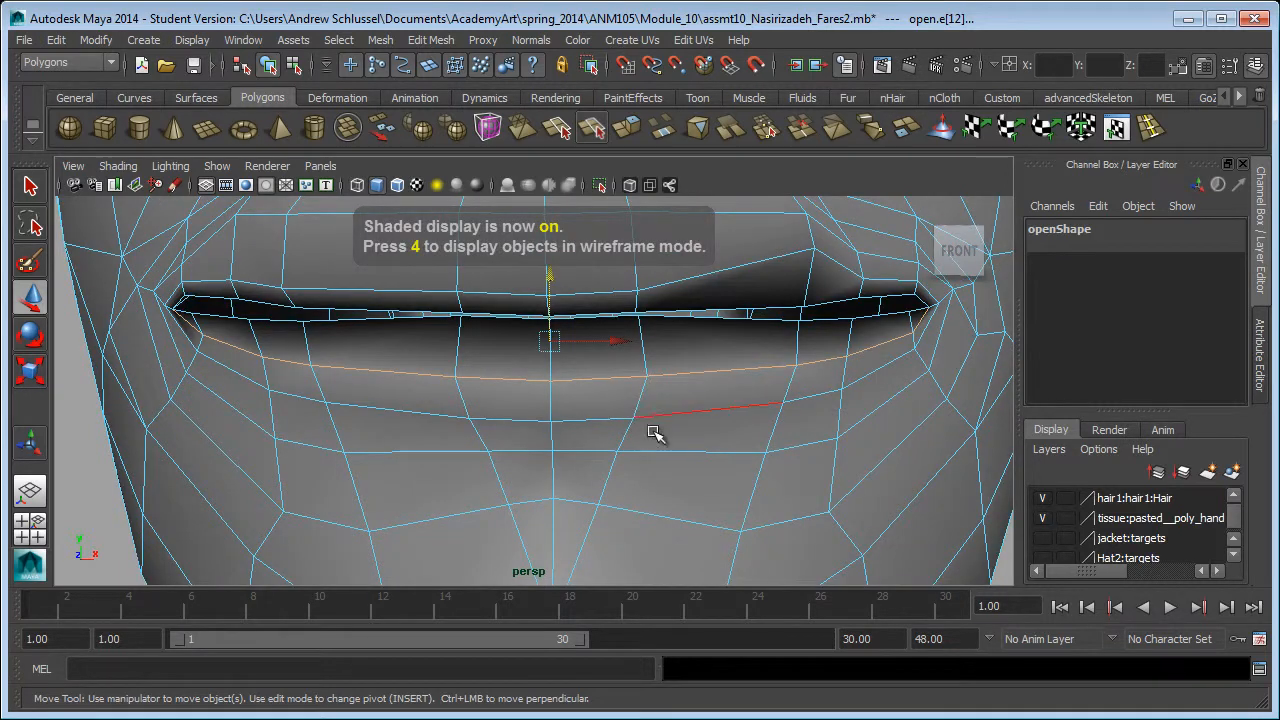
{"action": "key", "text": "b"}
{"action": "mouse_move", "coordinate": [690, 410]}
{"action": "right_mouse_down", "text": "ctrl"}
{"action": "mouse_move", "coordinate": [677, 408]}
{"action": "mouse_move", "coordinate": [697, 404]}
{"action": "right_mouse_up", "text": "ctrl"}
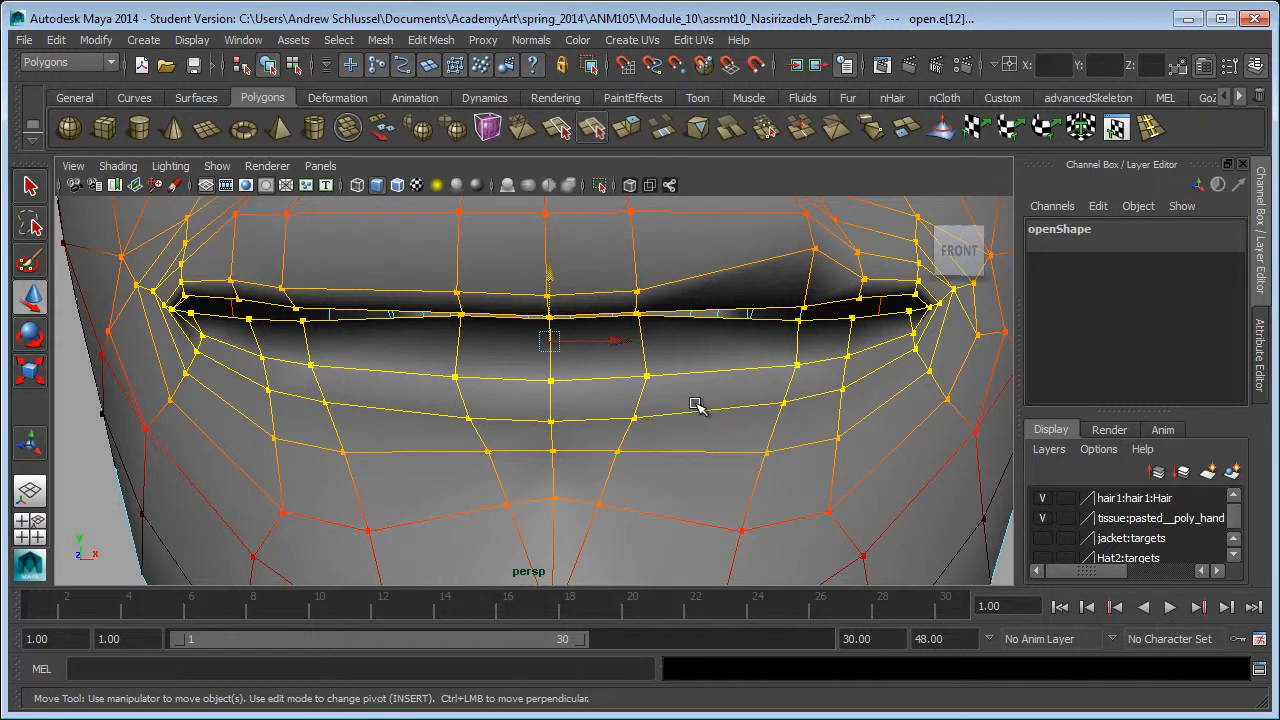
Step: Try lowering the open head's selected lower-lip edge loop with a smaller soft-selection falloff
{"action": "left_click_drag", "start_coordinate": [697, 401], "coordinate": [460, 404]}
{"action": "mouse_move", "coordinate": [546, 291]}
{"action": "left_mouse_down"}
{"action": "mouse_move", "coordinate": [551, 278]}
{"action": "mouse_move", "coordinate": [551, 304]}
{"action": "left_mouse_up"}
{"action": "key", "text": "ctrl+z"}
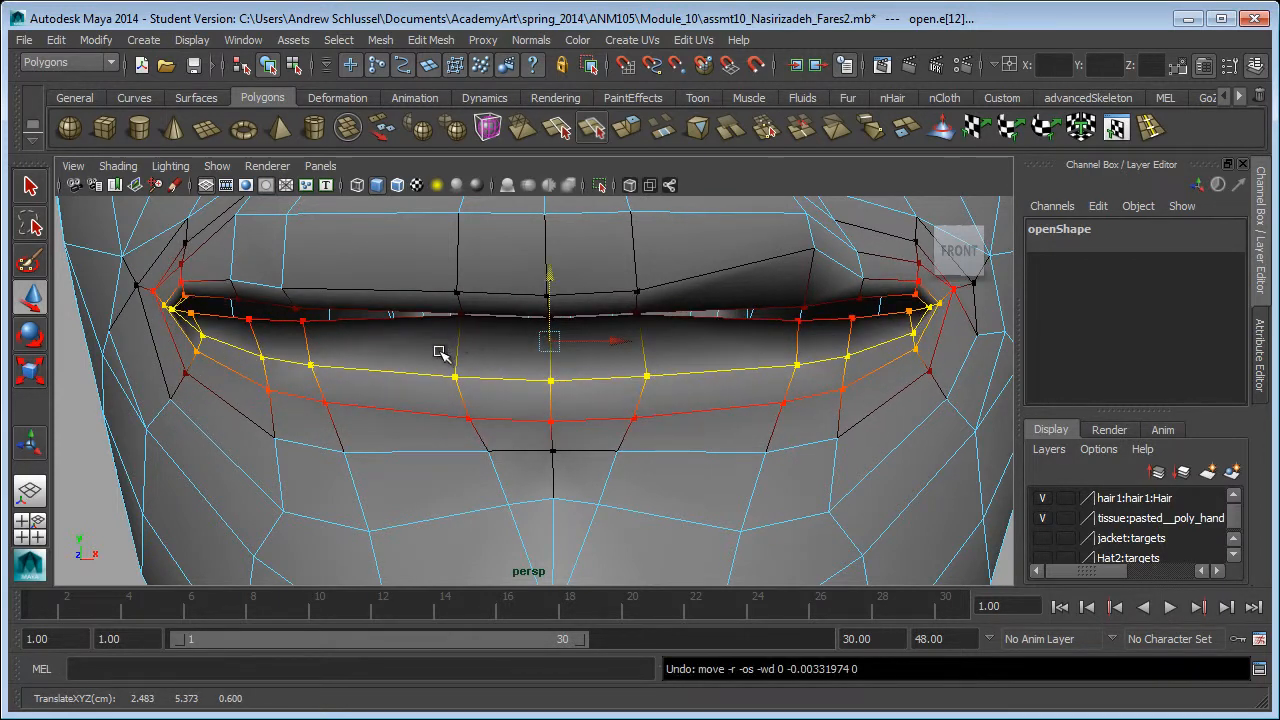
Step: Select the inner edge loop of the open head's lower lip, turn soft selection off and try lowering the loop
{"action": "right_click_drag", "start_coordinate": [341, 420], "coordinate": [378, 420], "text": "alt"}
{"action": "right_click_drag", "start_coordinate": [241, 284], "coordinate": [241, 267]}
{"action": "double_click", "coordinate": [241, 278]}
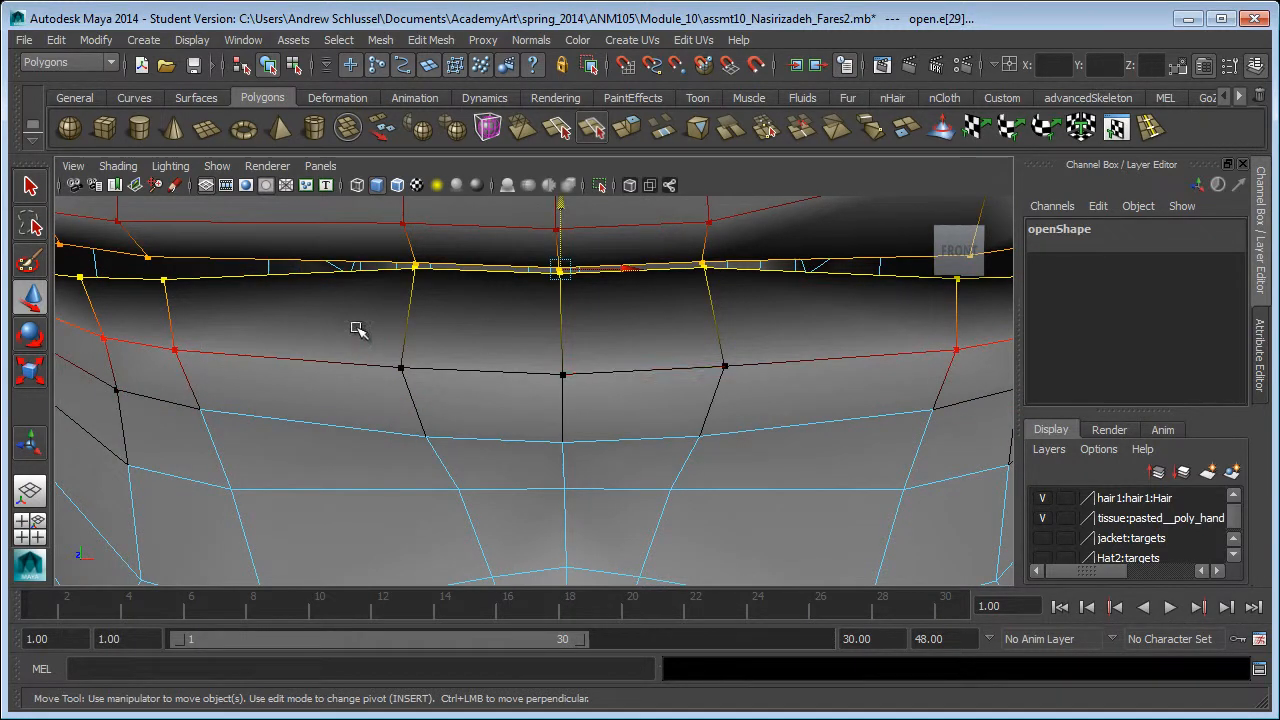
{"action": "key", "text": "b"}
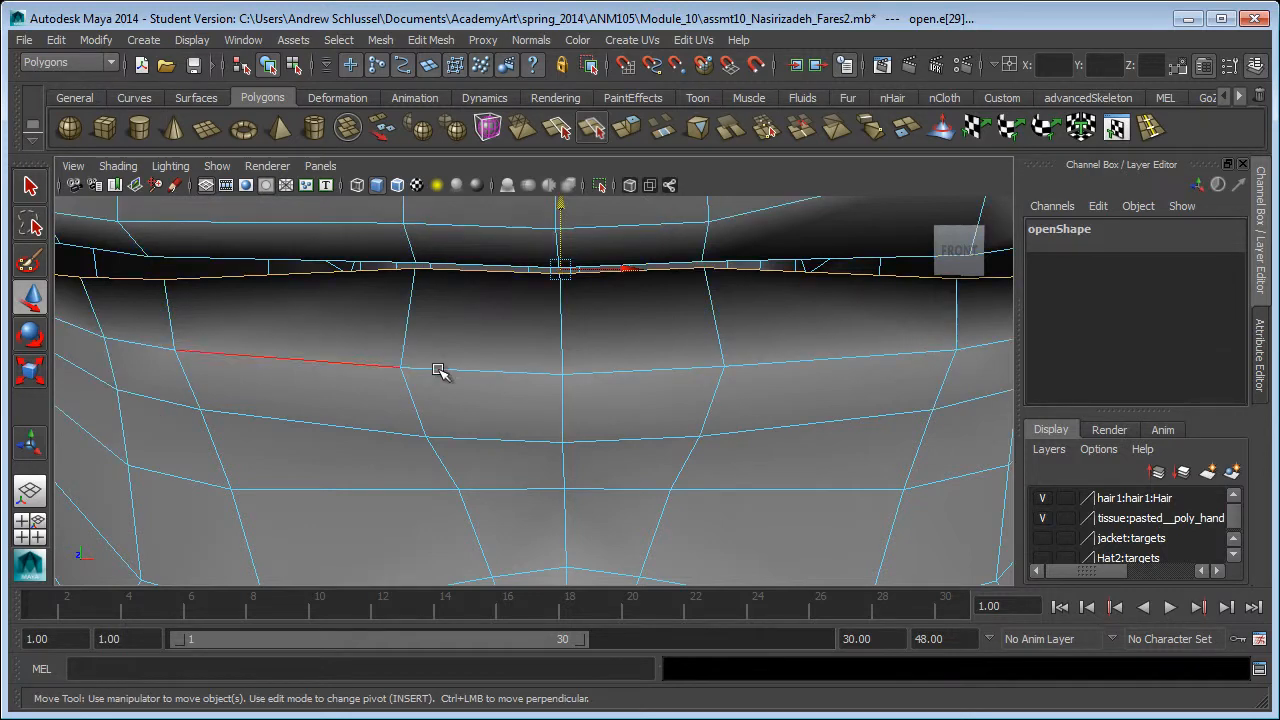
{"action": "mouse_move", "coordinate": [663, 380]}
{"action": "left_mouse_down", "text": "alt"}
{"action": "mouse_move", "coordinate": [620, 380]}
{"action": "mouse_move", "coordinate": [676, 380]}
{"action": "left_mouse_up", "text": "alt"}
{"action": "left_click_drag", "start_coordinate": [807, 238], "coordinate": [810, 252]}
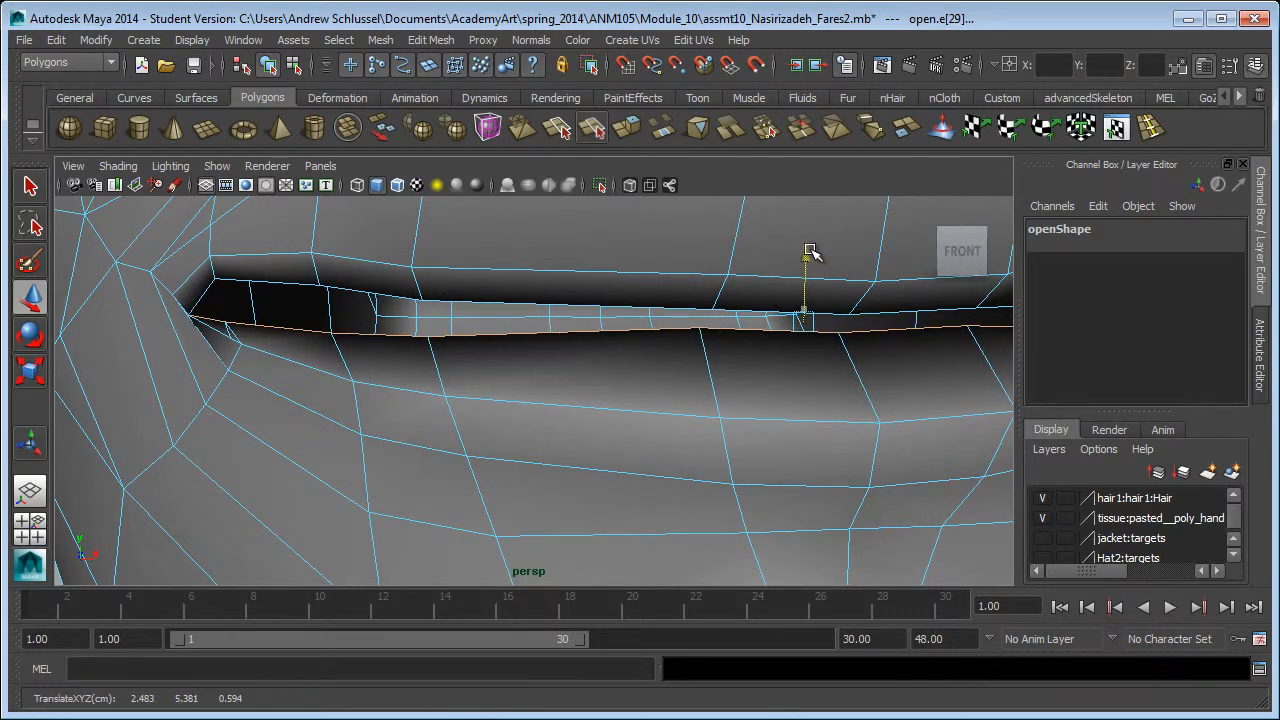
{"action": "key", "text": "ctrl+z"}
Step: Add the next two lower-lip edge loops to the selection and deselect their portions along the upper lip
{"action": "double_click", "coordinate": [610, 411]}
{"action": "double_click", "coordinate": [608, 467], "text": "shift"}
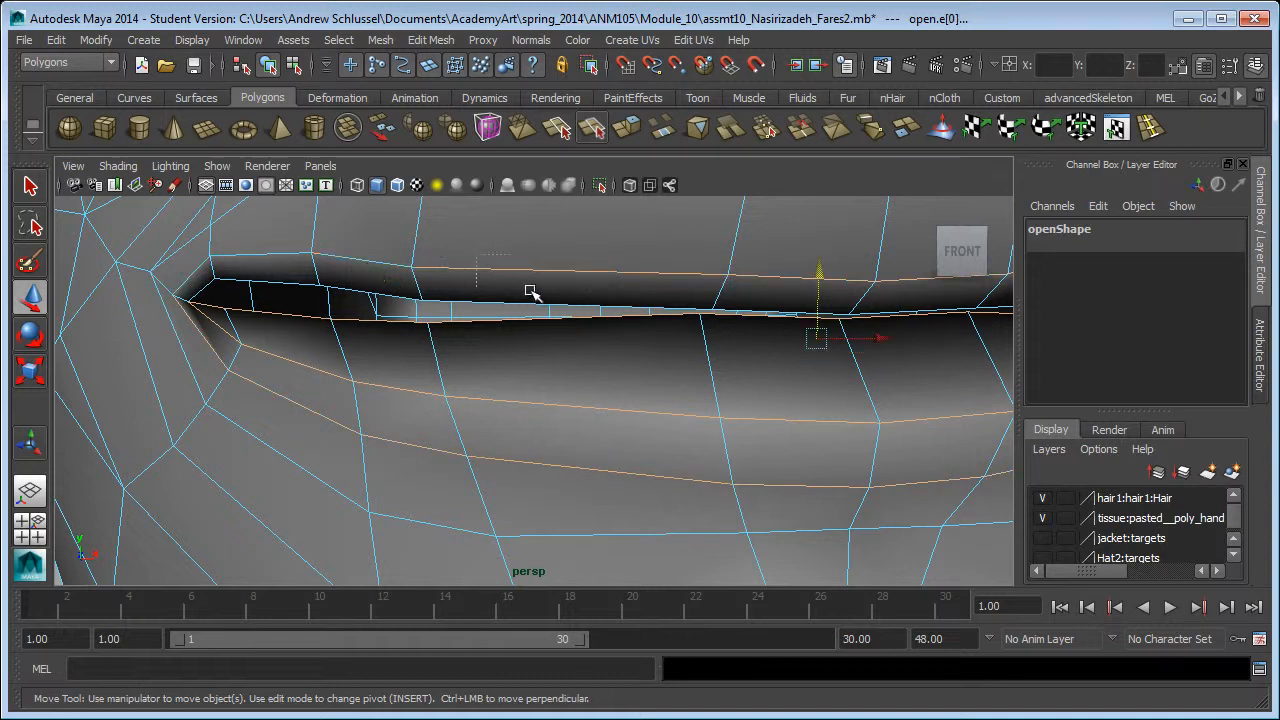
{"action": "middle_click_drag", "start_coordinate": [840, 296], "coordinate": [60, 430], "text": "alt"}
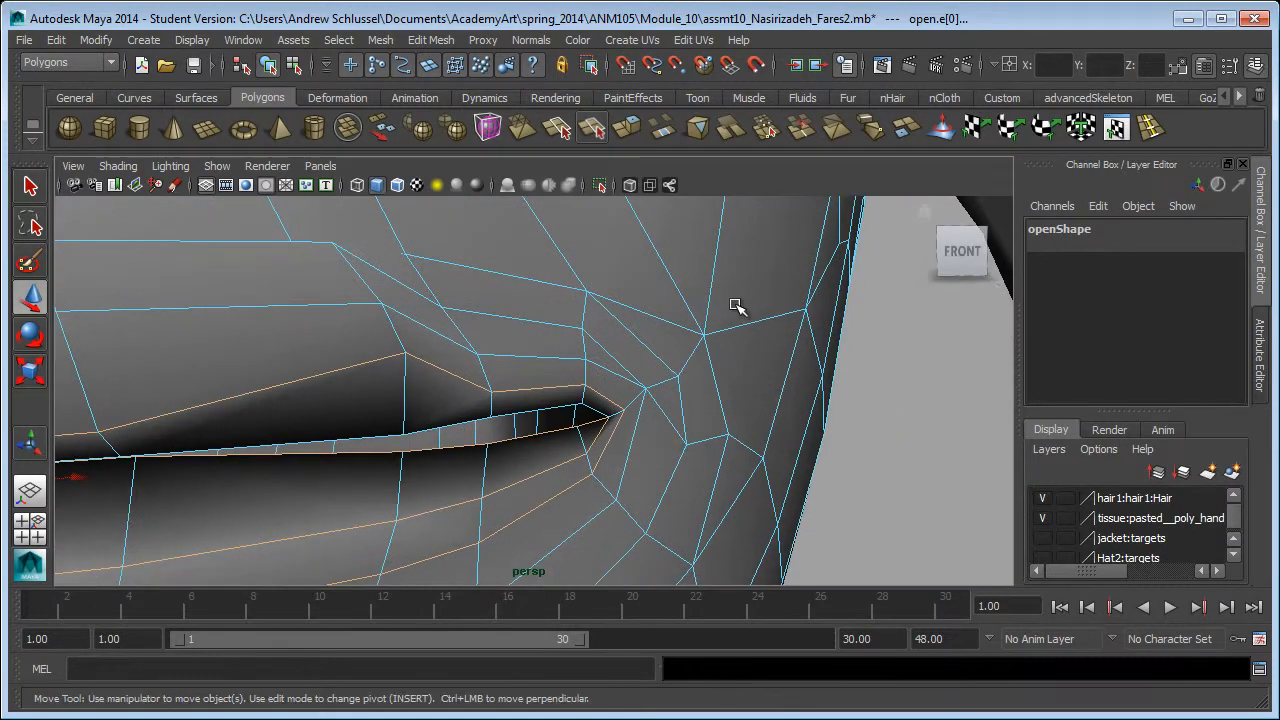
{"action": "middle_click_drag", "start_coordinate": [256, 356], "coordinate": [369, 309], "text": "shift"}
{"action": "key", "text": "ctrl+z"}
{"action": "middle_click_drag", "start_coordinate": [395, 385], "coordinate": [441, 360], "text": "alt"}
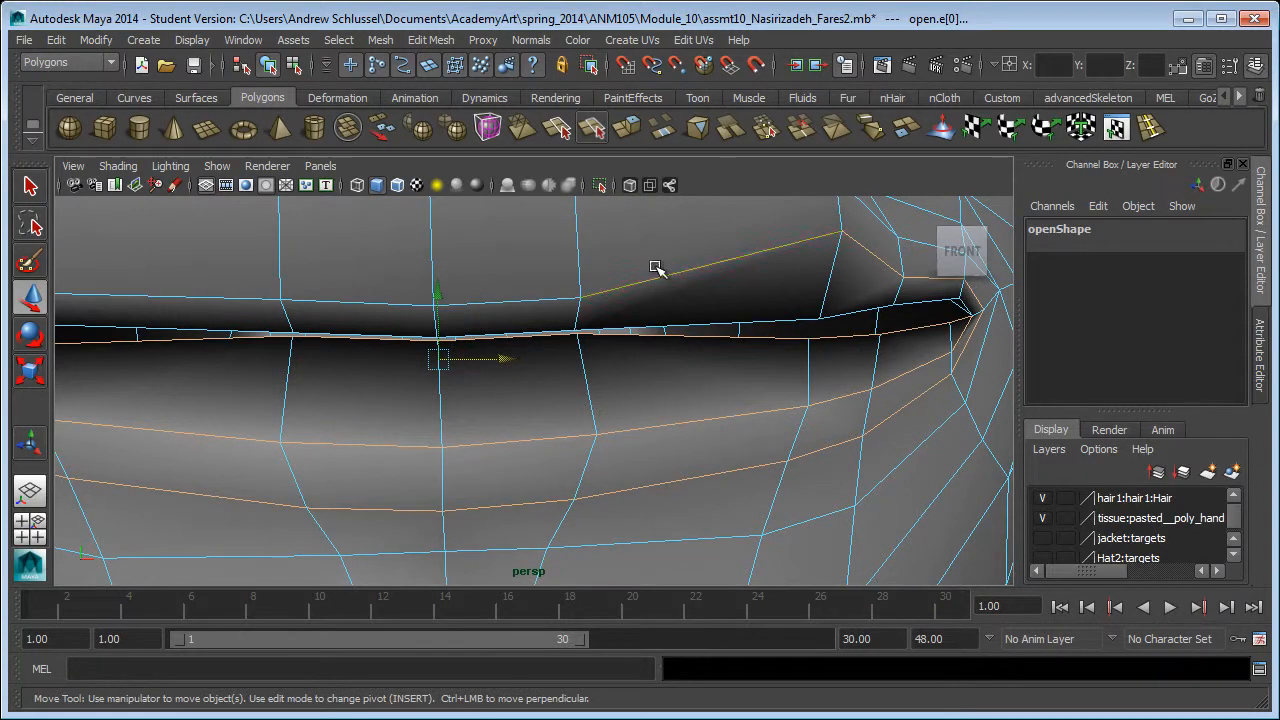
{"action": "middle_click_drag", "start_coordinate": [697, 297], "coordinate": [629, 295], "text": "alt"}
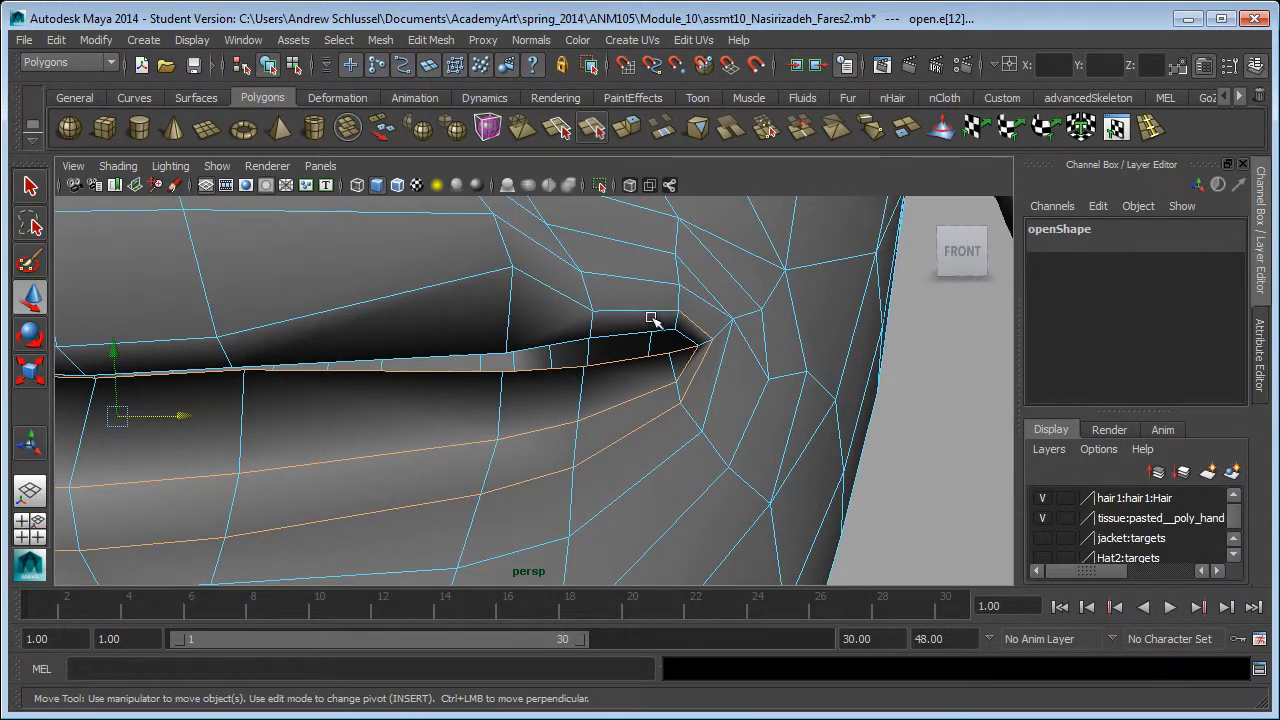
{"action": "left_click", "coordinate": [686, 316], "text": "ctrl"}
{"action": "key", "text": "f"}
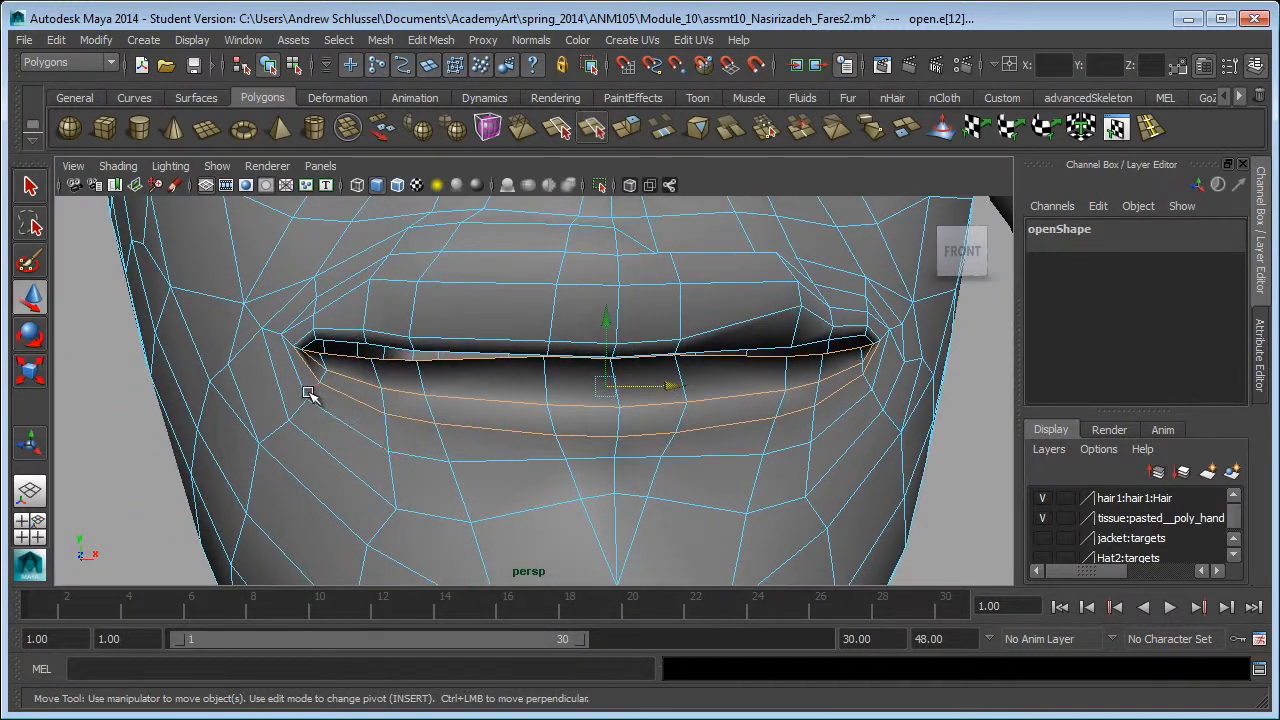
Step: Add the surrounding edge loops below the lower lip and lower the whole selection to part the lips
{"action": "double_click", "coordinate": [299, 383], "text": "shift"}
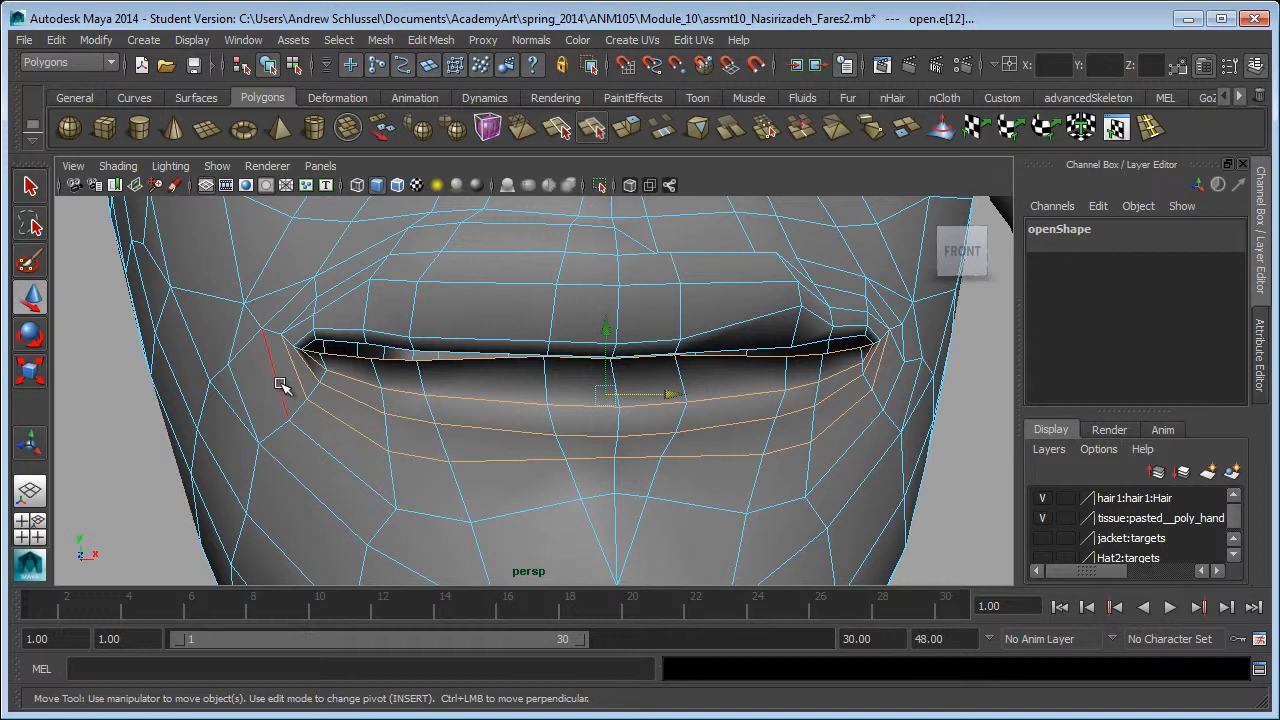
{"action": "left_click_drag", "start_coordinate": [694, 497], "coordinate": [691, 493], "text": "alt"}
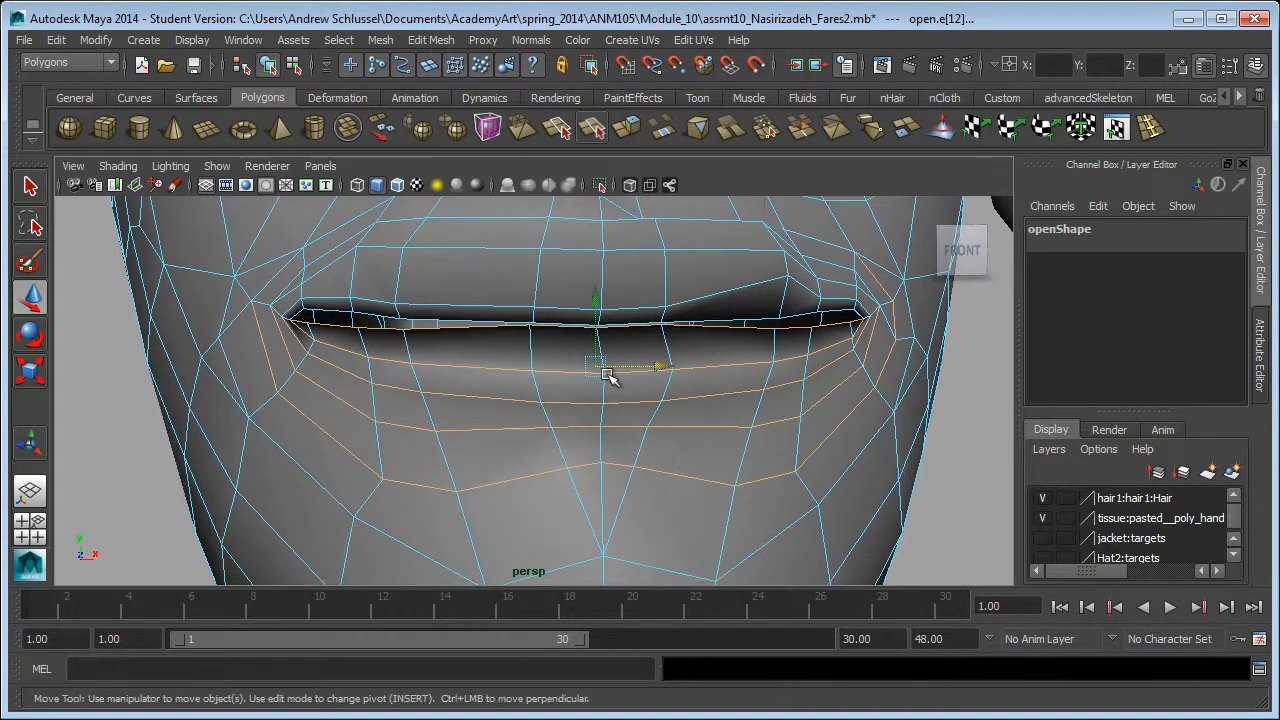
{"action": "mouse_move", "coordinate": [594, 316]}
{"action": "left_mouse_down"}
{"action": "mouse_move", "coordinate": [596, 341]}
{"action": "mouse_move", "coordinate": [600, 327]}
{"action": "left_mouse_up"}
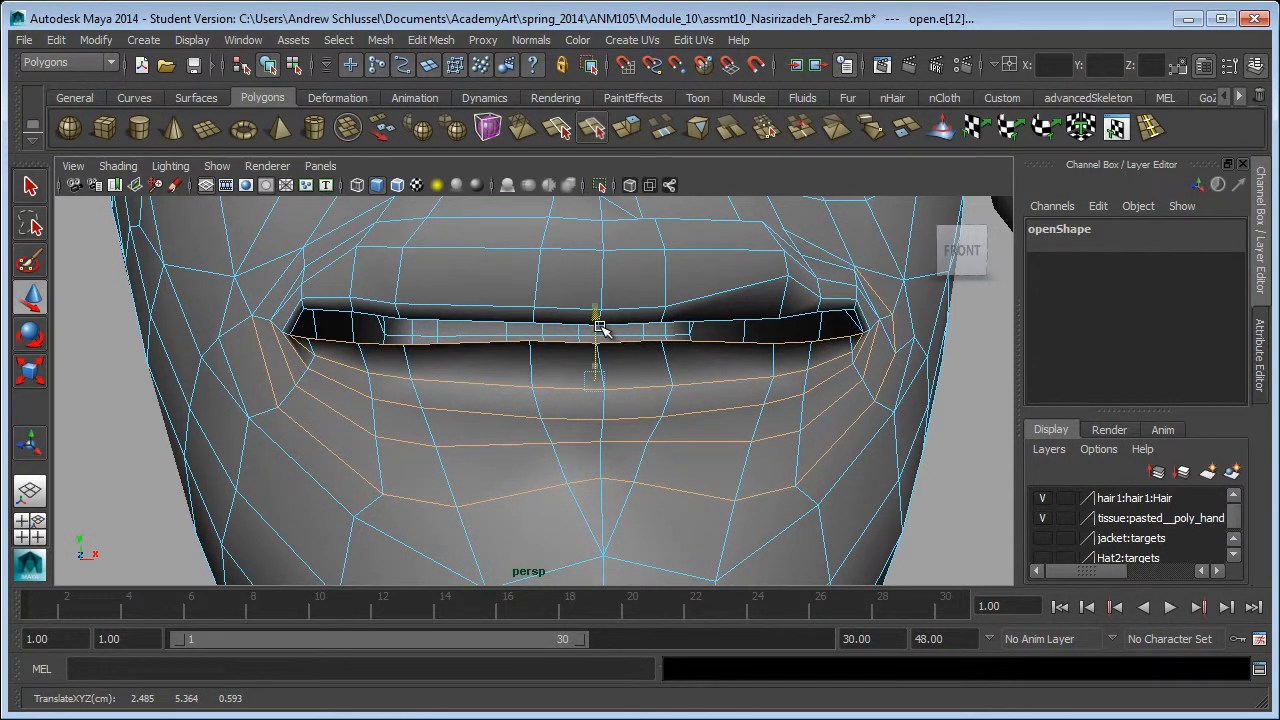
Step: Try lowering the selected lower-lip loops with soft selection enabled
{"action": "key", "text": "b"}
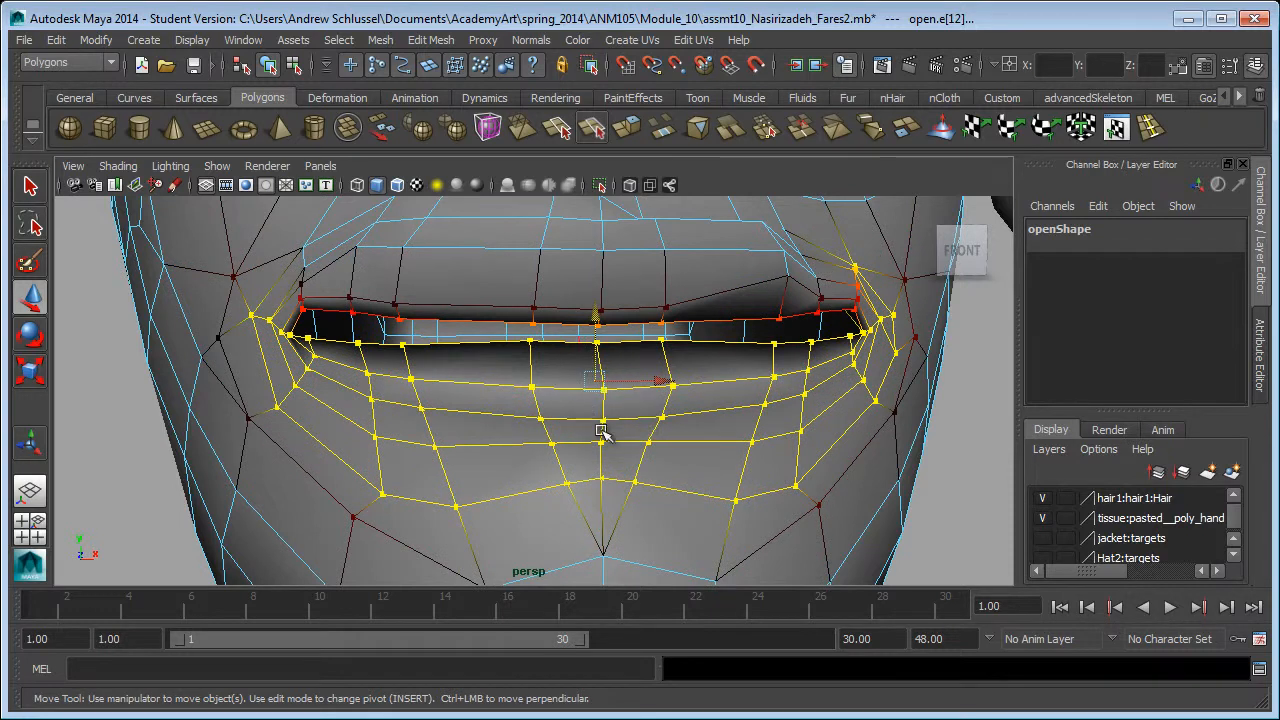
{"action": "left_click_drag", "start_coordinate": [597, 318], "coordinate": [601, 329]}
{"action": "key", "text": "ctrl+z"}
{"action": "key", "text": "ctrl+z"}
{"action": "key", "text": "ctrl+z"}
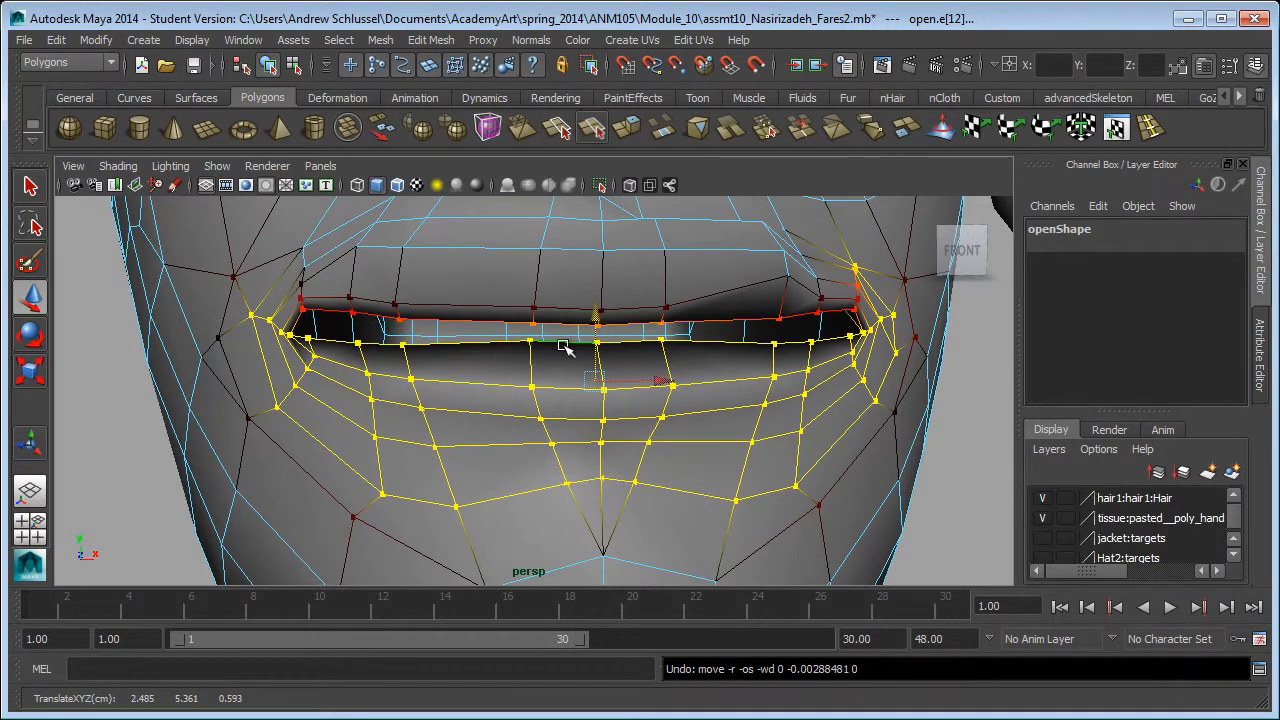
{"action": "key", "text": "b"}
Step: Lower the selected lower-lip loops further without soft selection to widen the mouth opening
{"action": "left_click_drag", "start_coordinate": [668, 381], "coordinate": [666, 337], "text": "alt"}
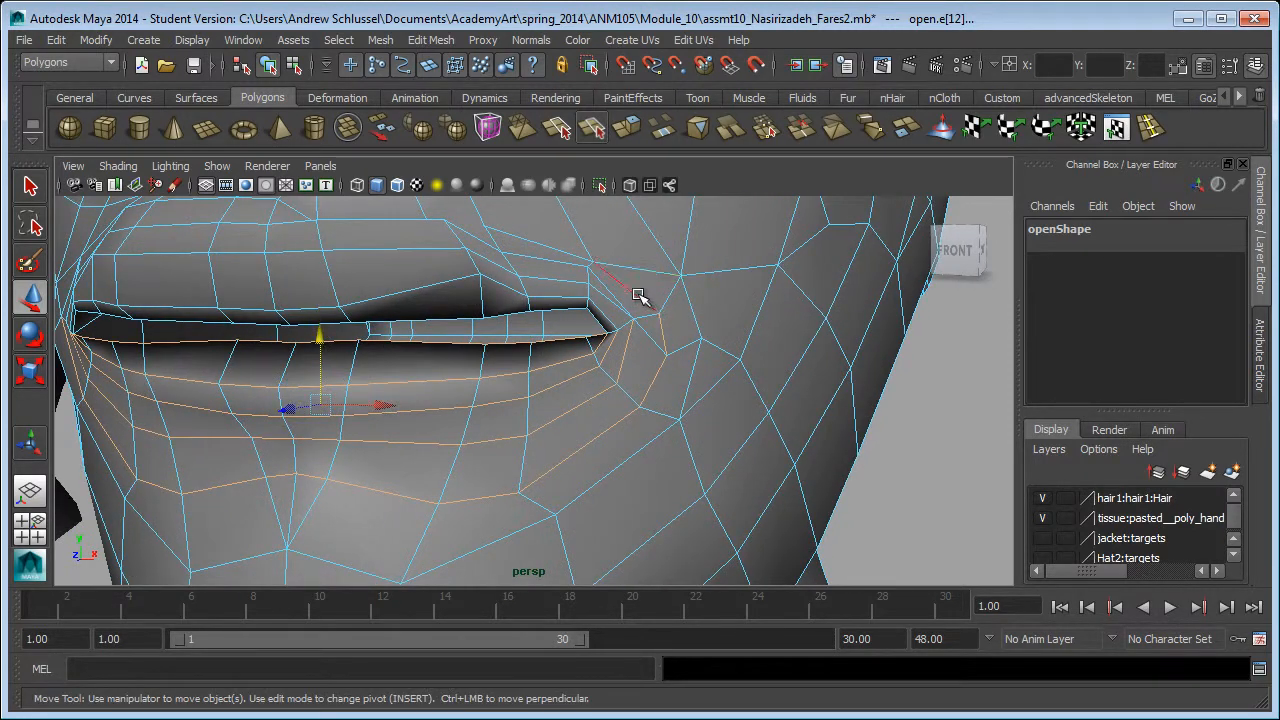
{"action": "left_click_drag", "start_coordinate": [307, 412], "coordinate": [673, 400], "text": "alt"}
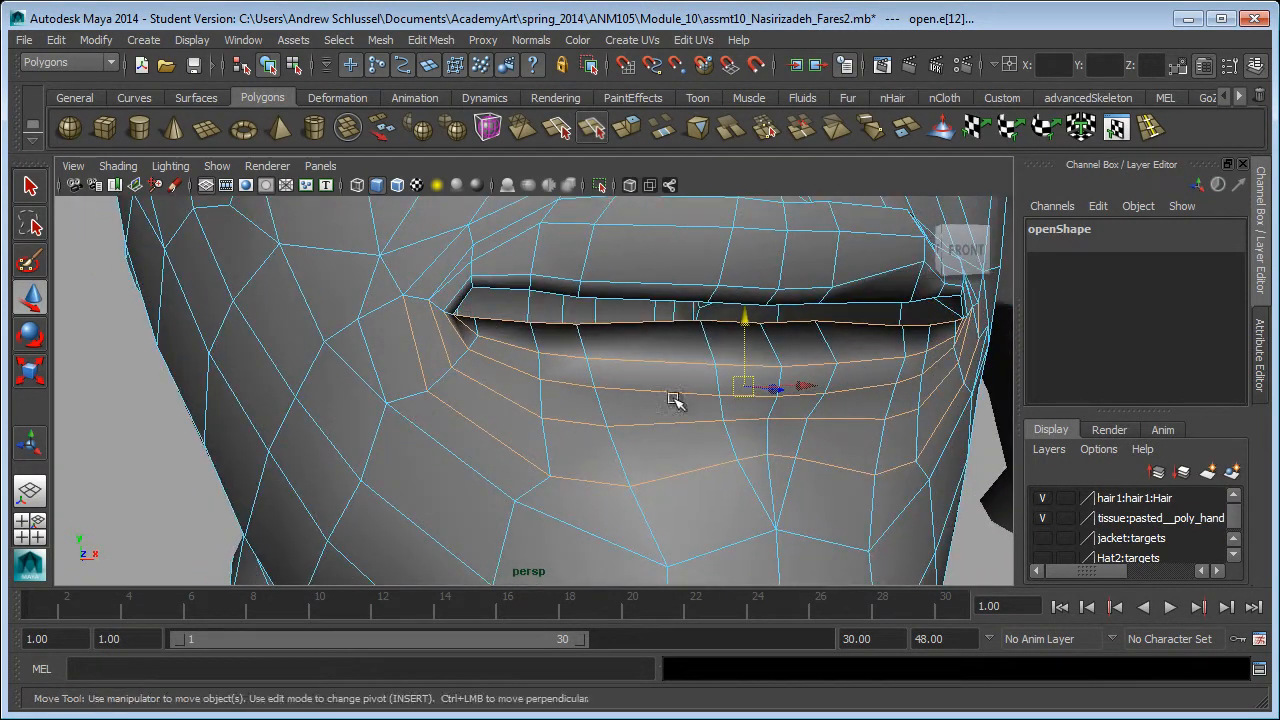
{"action": "left_click_drag", "start_coordinate": [745, 326], "coordinate": [745, 338]}
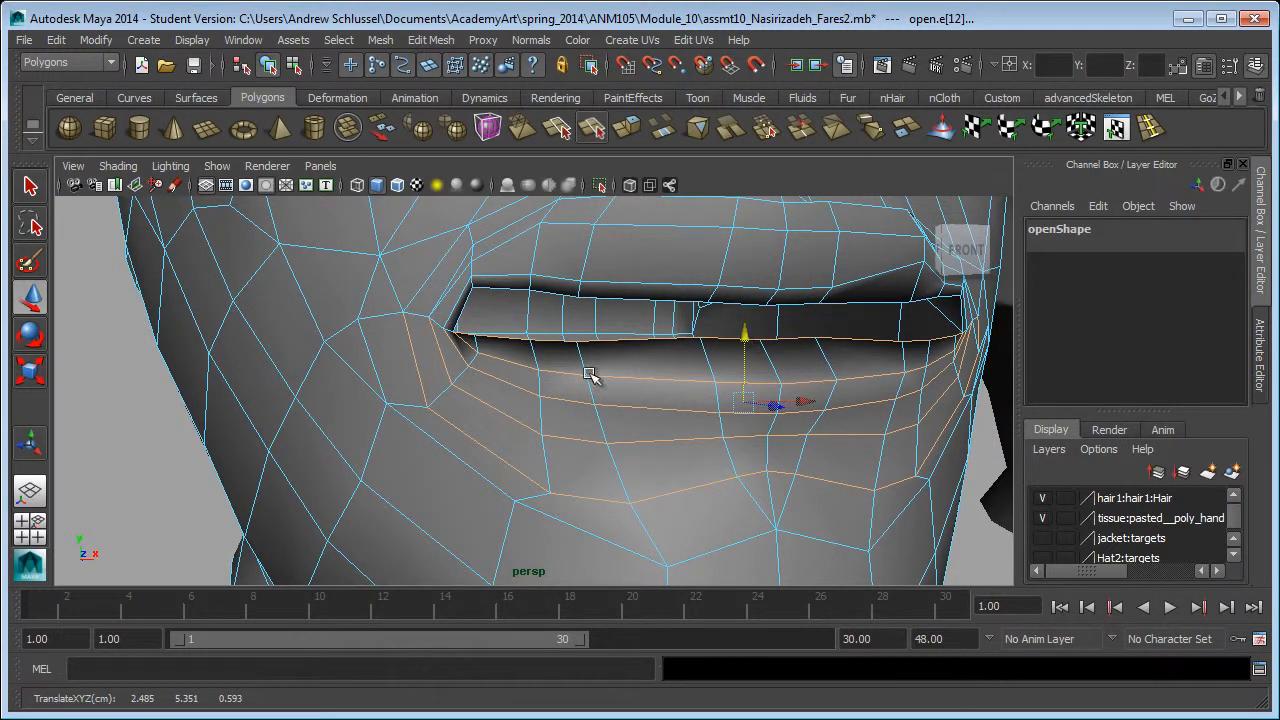
Step: Add the next ring of edges beside the mouth and across the chin, and lower the enlarged selection further
{"action": "double_click", "coordinate": [372, 388], "text": "shift"}
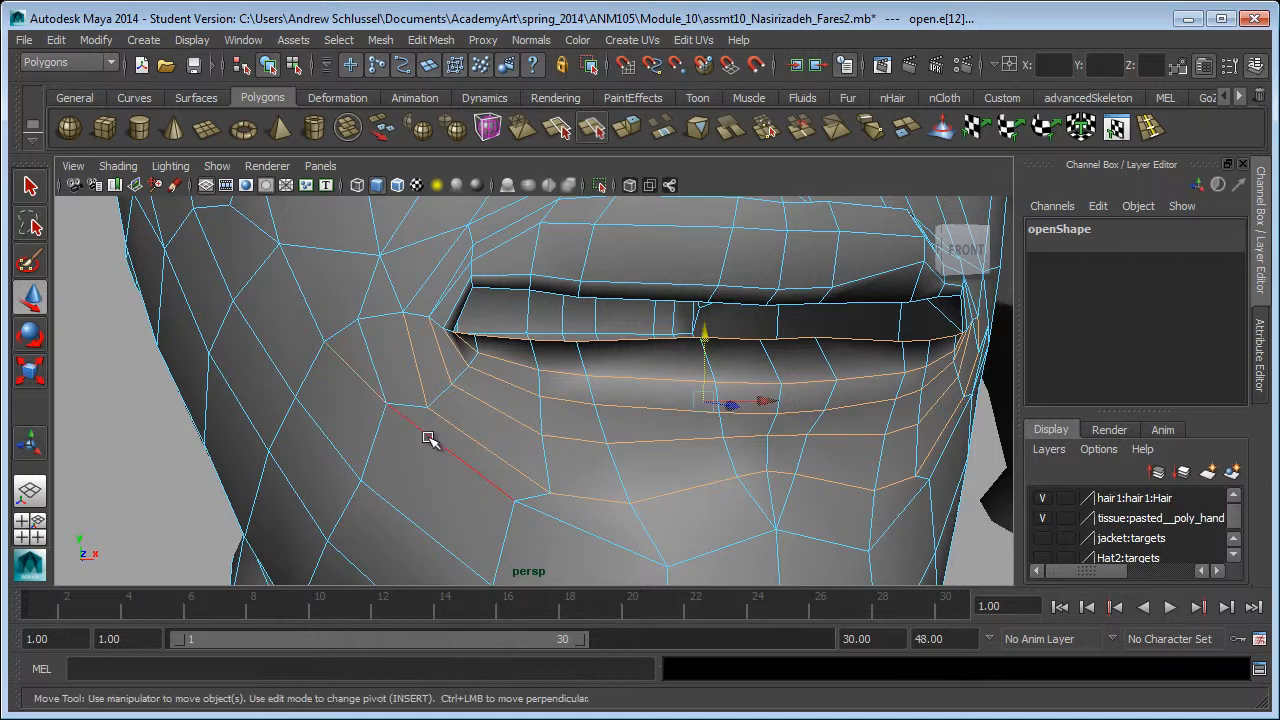
{"action": "left_click", "coordinate": [566, 529], "text": "shift"}
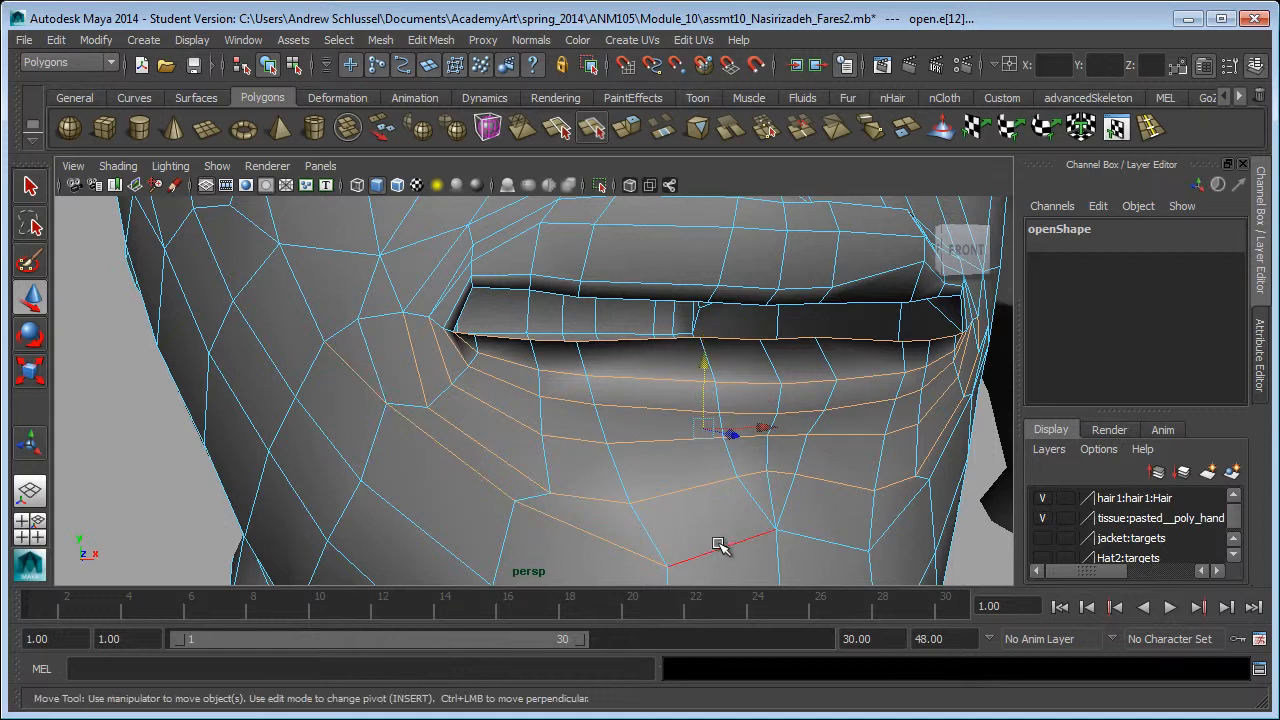
{"action": "left_click_drag", "start_coordinate": [851, 535], "coordinate": [663, 514], "text": "alt"}
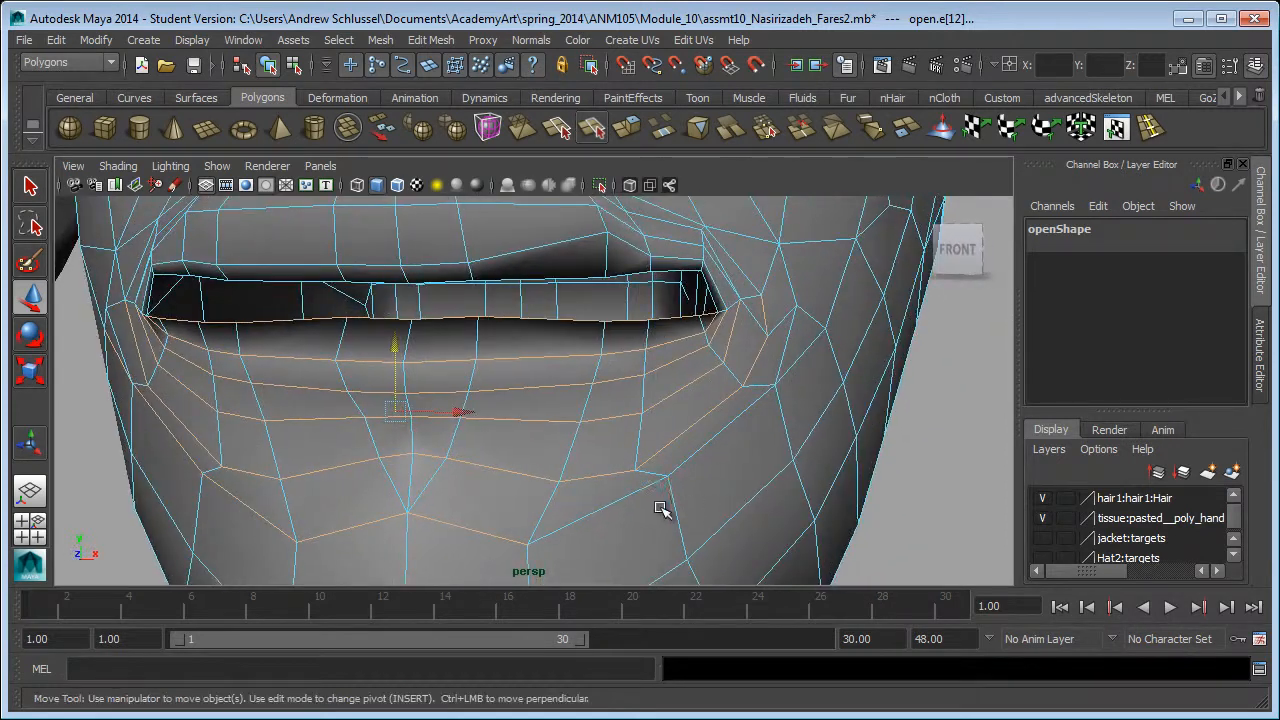
{"action": "left_click", "coordinate": [778, 355], "text": "shift"}
{"action": "left_click_drag", "start_coordinate": [414, 342], "coordinate": [414, 357]}
{"action": "mouse_move", "coordinate": [672, 462]}
{"action": "left_mouse_down", "text": "alt"}
{"action": "mouse_move", "coordinate": [588, 477]}
{"action": "mouse_move", "coordinate": [665, 476]}
{"action": "left_mouse_up", "text": "alt"}
{"action": "left_click_drag", "start_coordinate": [631, 352], "coordinate": [635, 361]}
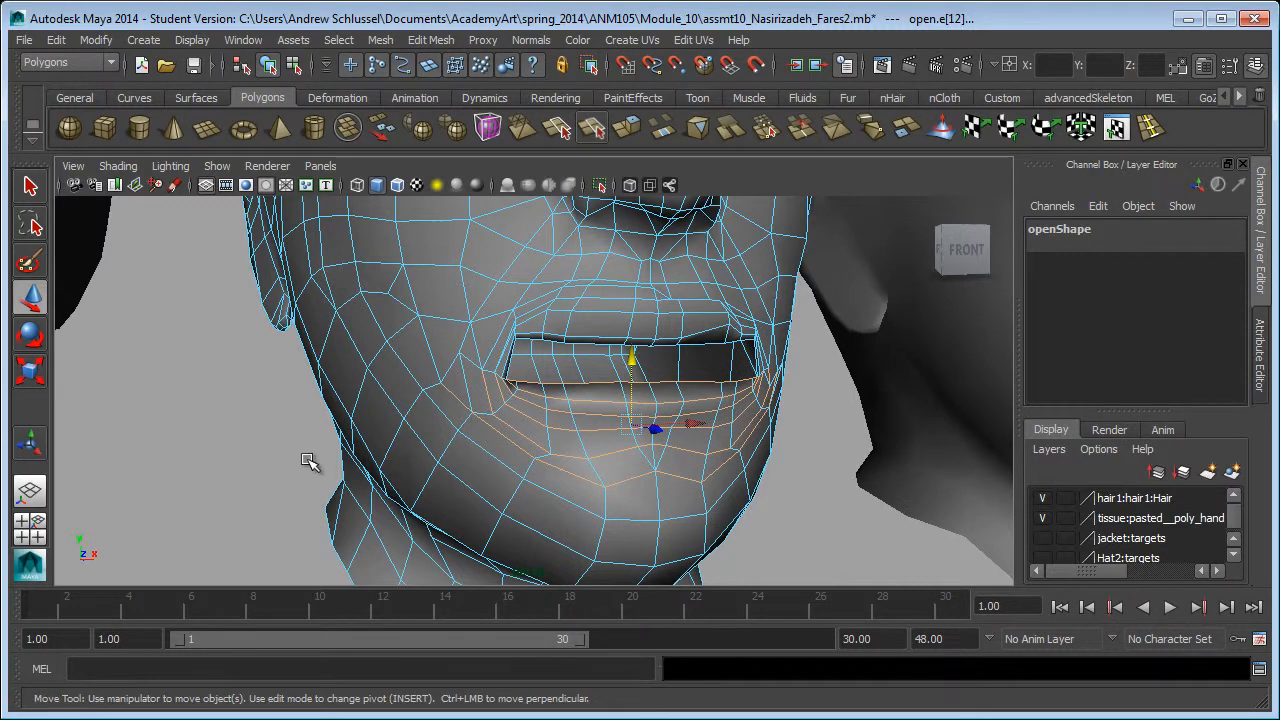
Step: Raise the mouth-corner vertex on the open head's left side using soft selection with a falloff radius of about 0.04
{"action": "left_click", "coordinate": [259, 440]}
{"action": "left_click_drag", "start_coordinate": [614, 503], "coordinate": [430, 473], "text": "alt"}
{"action": "right_click_drag", "start_coordinate": [430, 473], "coordinate": [566, 389], "text": "alt"}
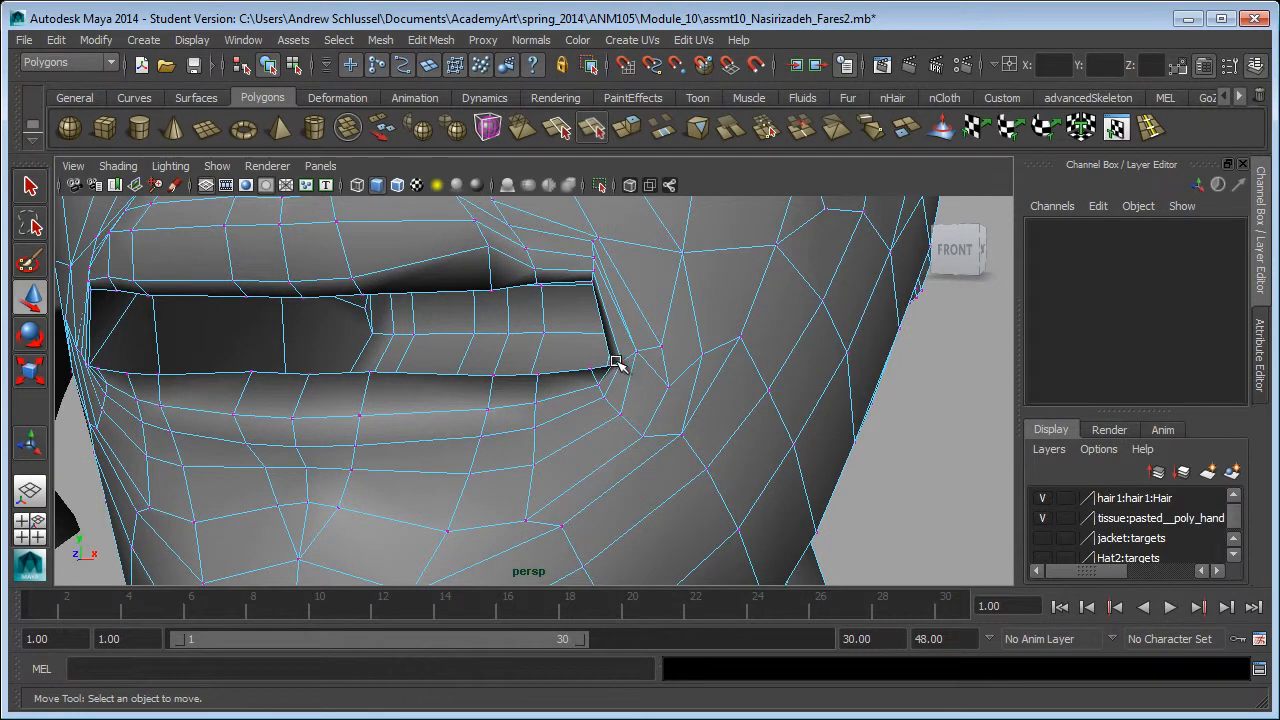
{"action": "left_click", "coordinate": [614, 363]}
{"action": "key", "text": "b"}
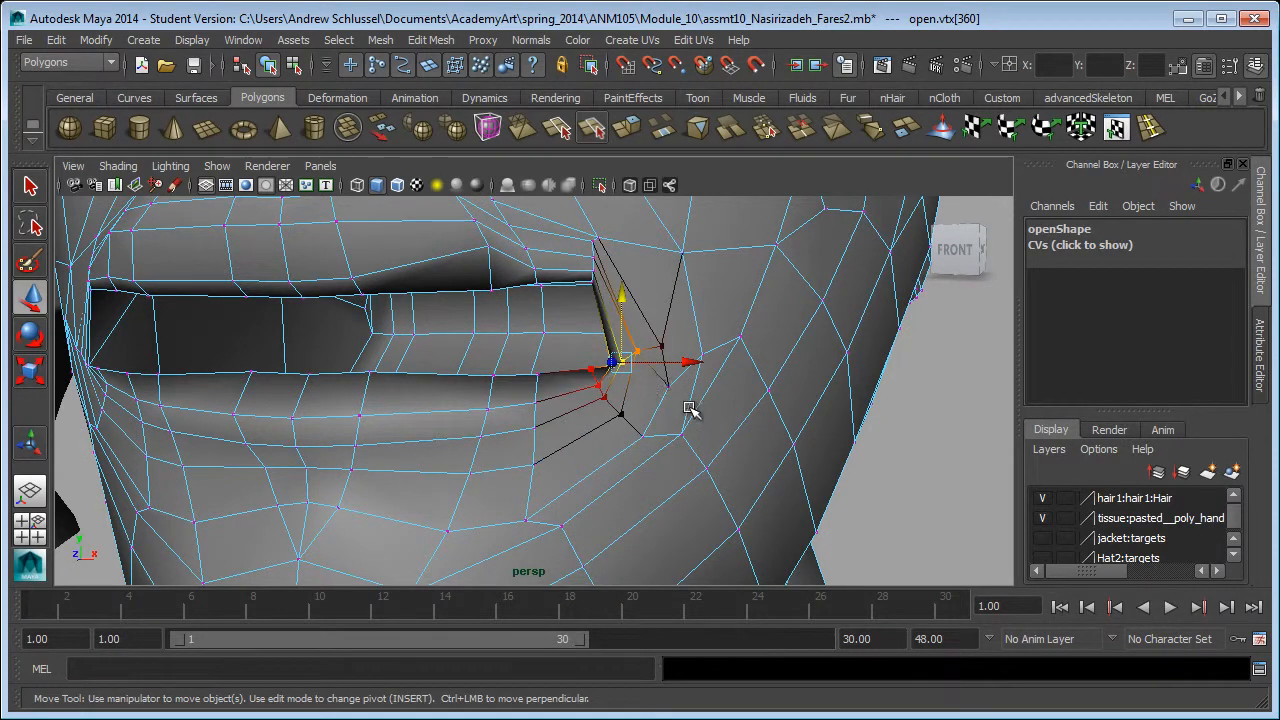
{"action": "left_click_drag", "start_coordinate": [622, 299], "coordinate": [622, 290]}
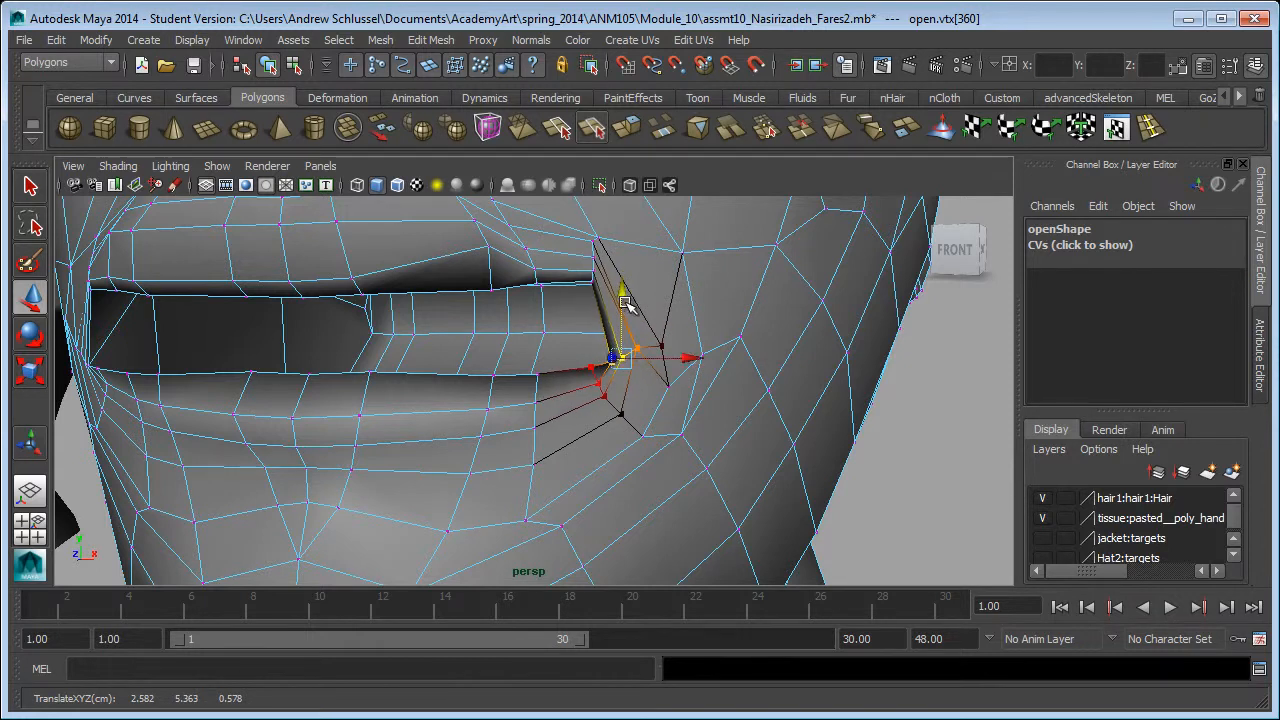
{"action": "key", "text": "ctrl+z"}
{"action": "key", "text": "ctrl+z"}
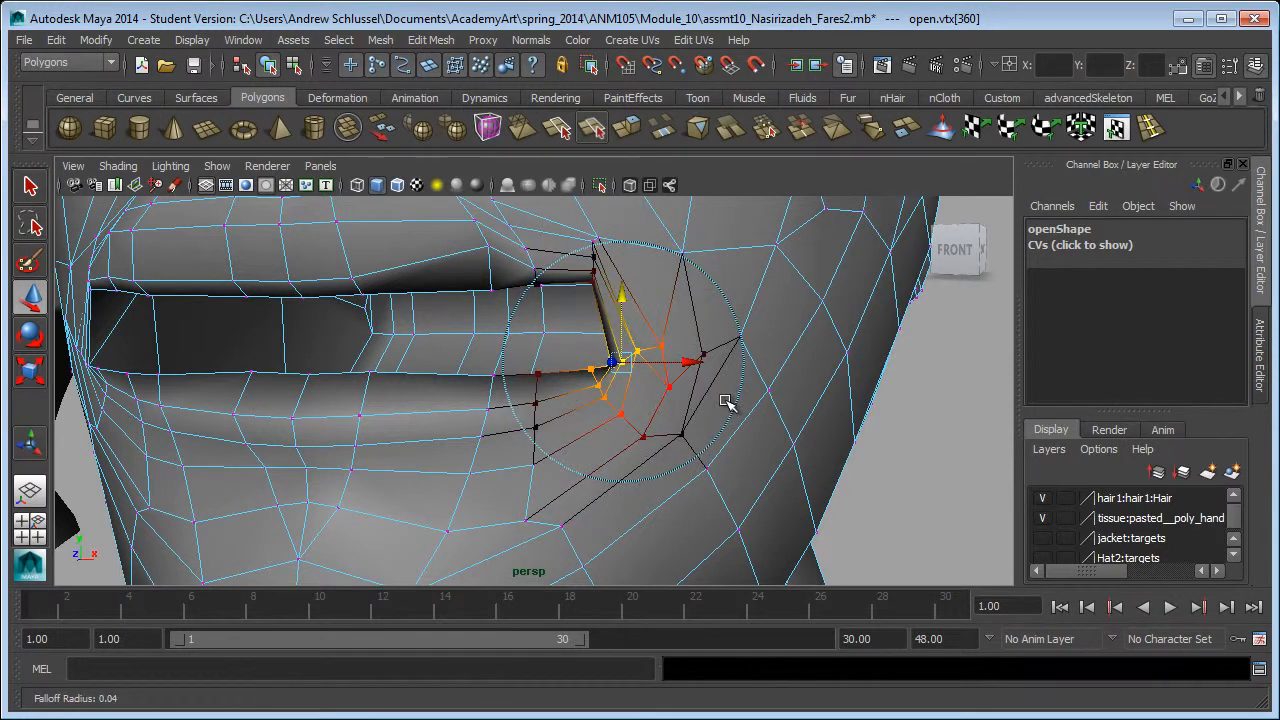
{"action": "left_click_drag", "start_coordinate": [624, 282], "coordinate": [623, 274]}
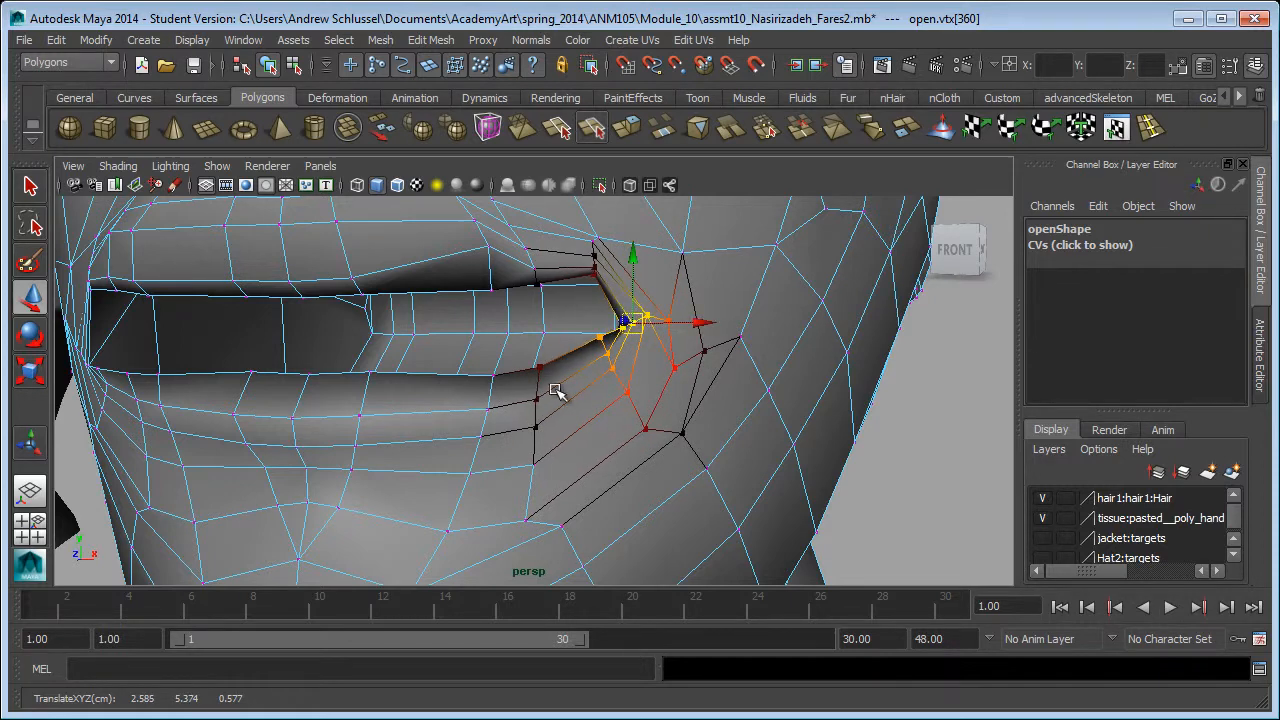
Step: Raise the mouth-corner vertex on the open head's right side to match the opposite corner
{"action": "left_click_drag", "start_coordinate": [466, 409], "coordinate": [574, 403], "text": "alt"}
{"action": "left_click", "coordinate": [622, 362]}
{"action": "left_click_drag", "start_coordinate": [622, 362], "coordinate": [614, 340]}
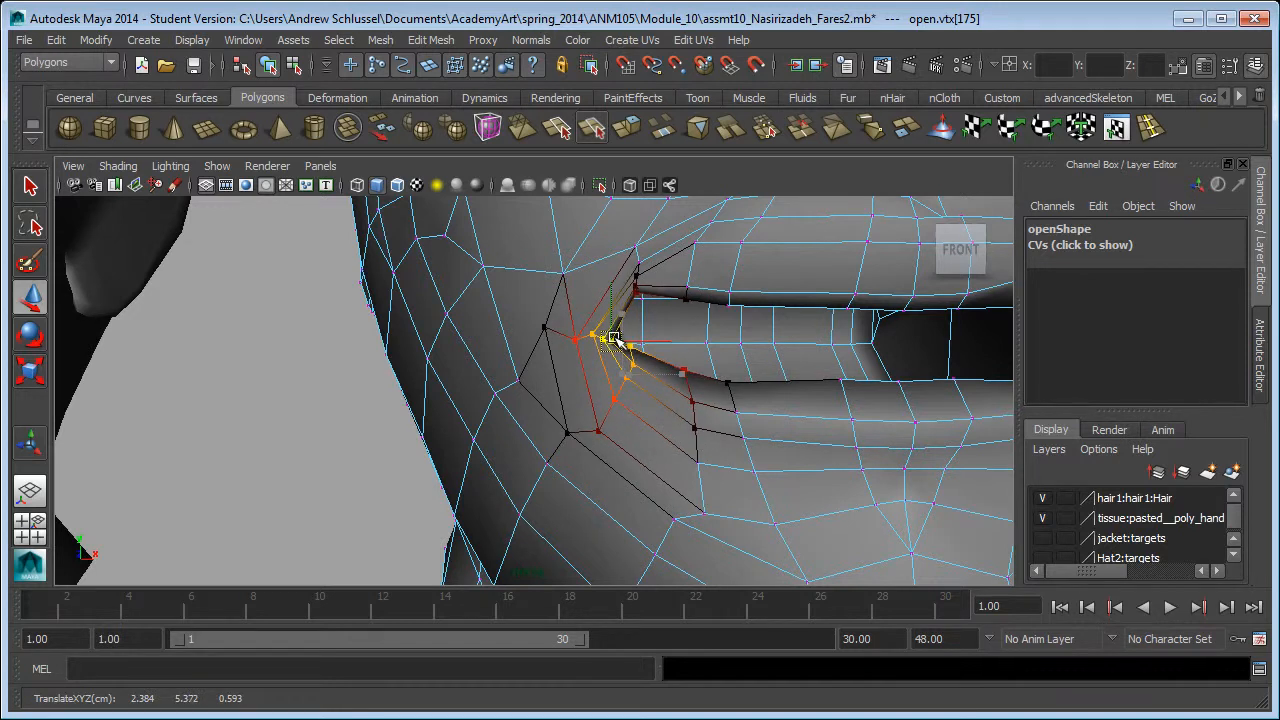
Step: Lower the upper-lip vertices beside both mouth corners slightly with soft selection, and deselect the open head's vertices
{"action": "left_click_drag", "start_coordinate": [766, 471], "coordinate": [610, 345], "text": "alt"}
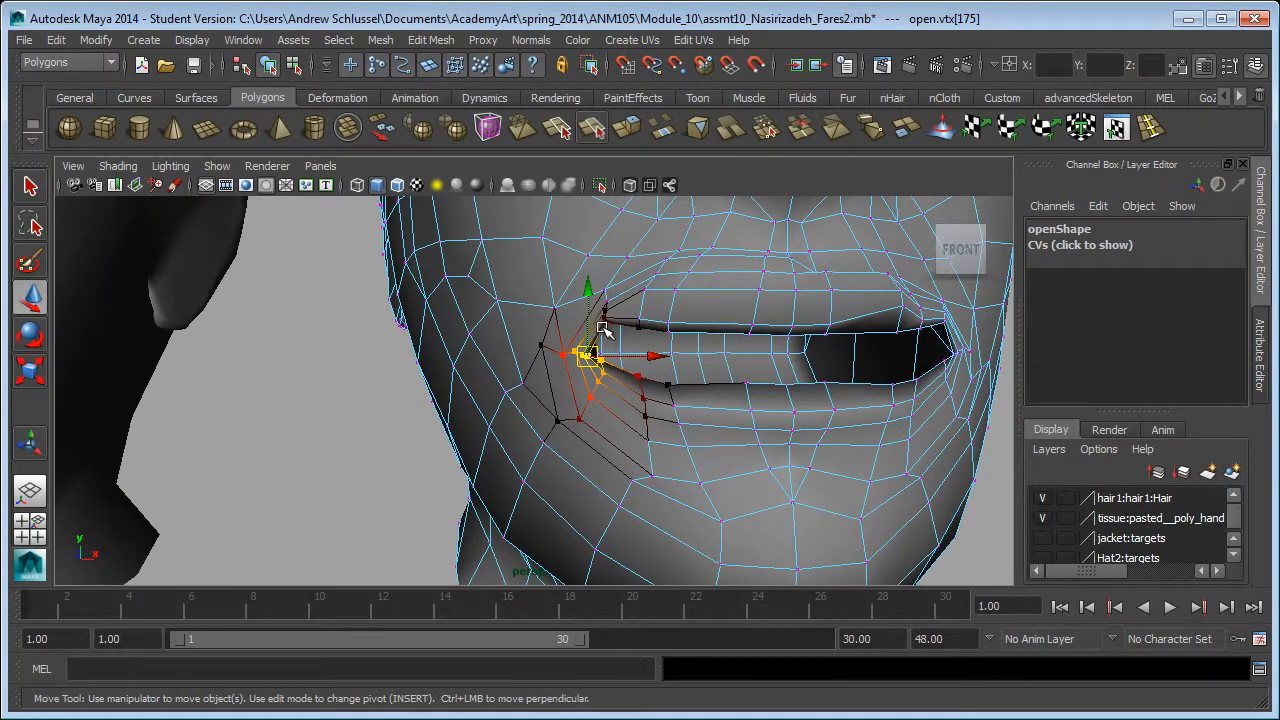
{"action": "left_click", "coordinate": [607, 316]}
{"action": "left_click_drag", "start_coordinate": [607, 243], "coordinate": [607, 259]}
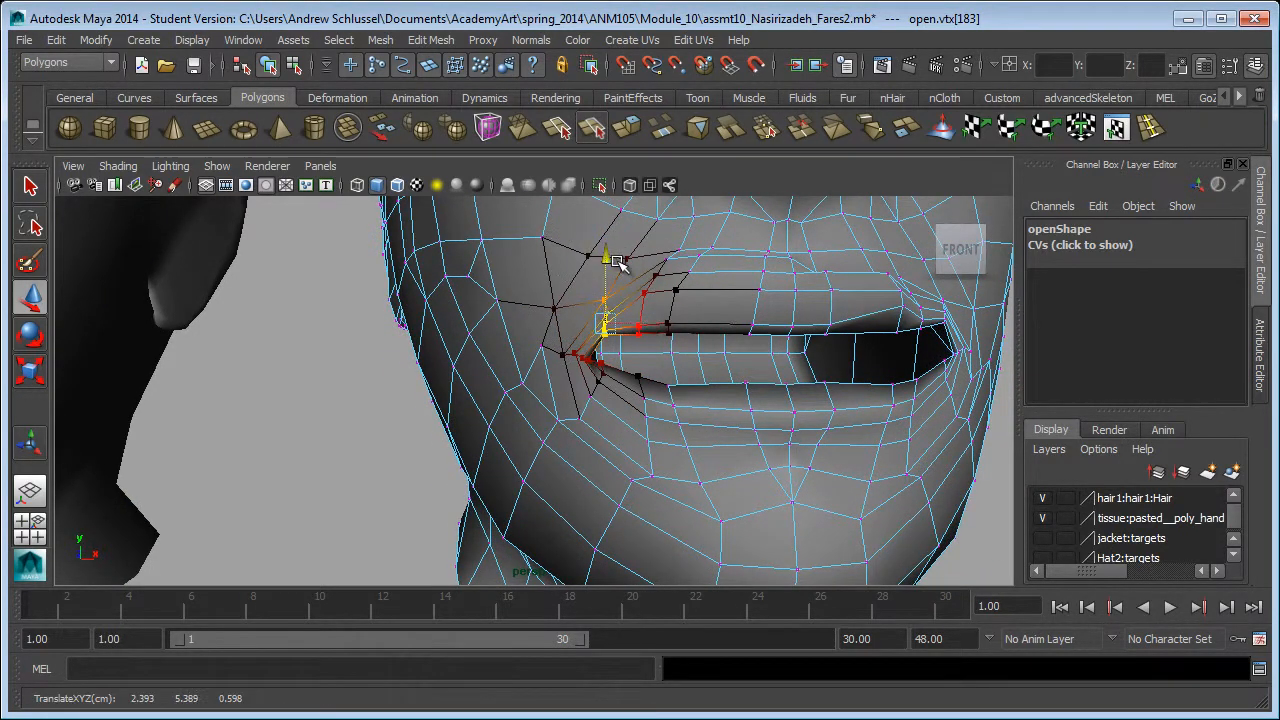
{"action": "left_click", "coordinate": [946, 314]}
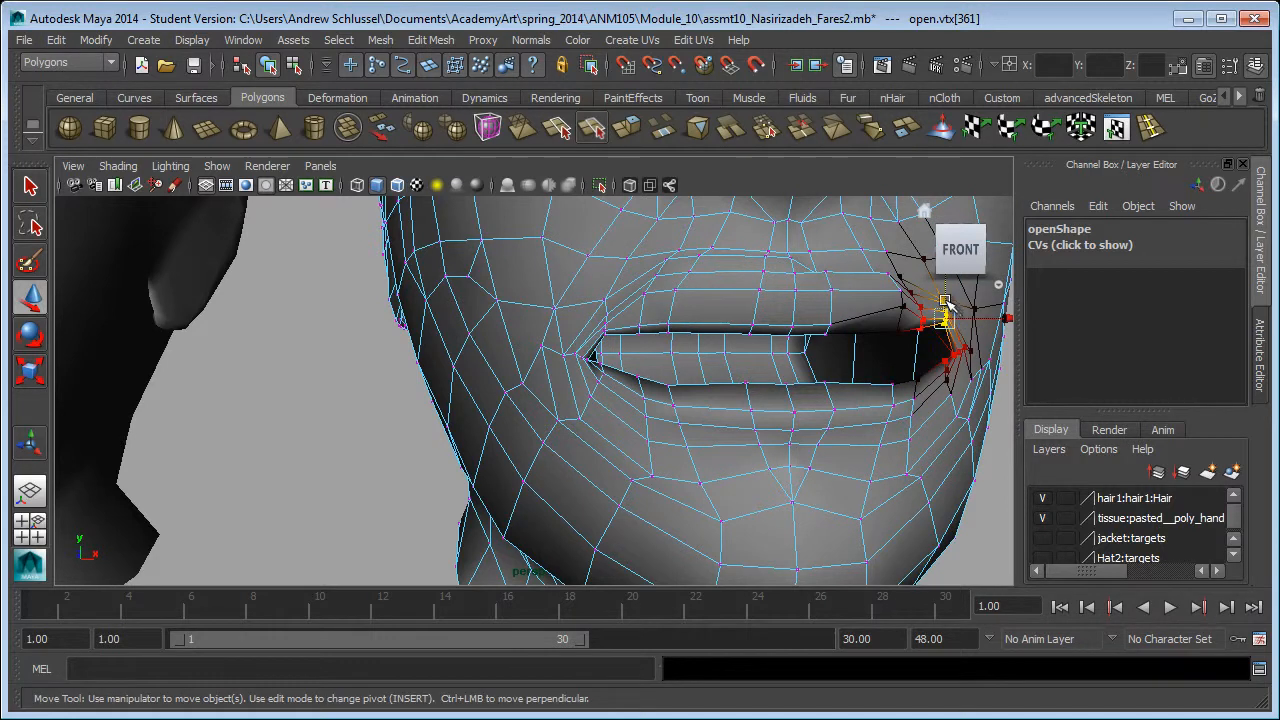
{"action": "left_click_drag", "start_coordinate": [894, 408], "coordinate": [751, 361], "text": "alt"}
{"action": "left_click", "coordinate": [753, 300]}
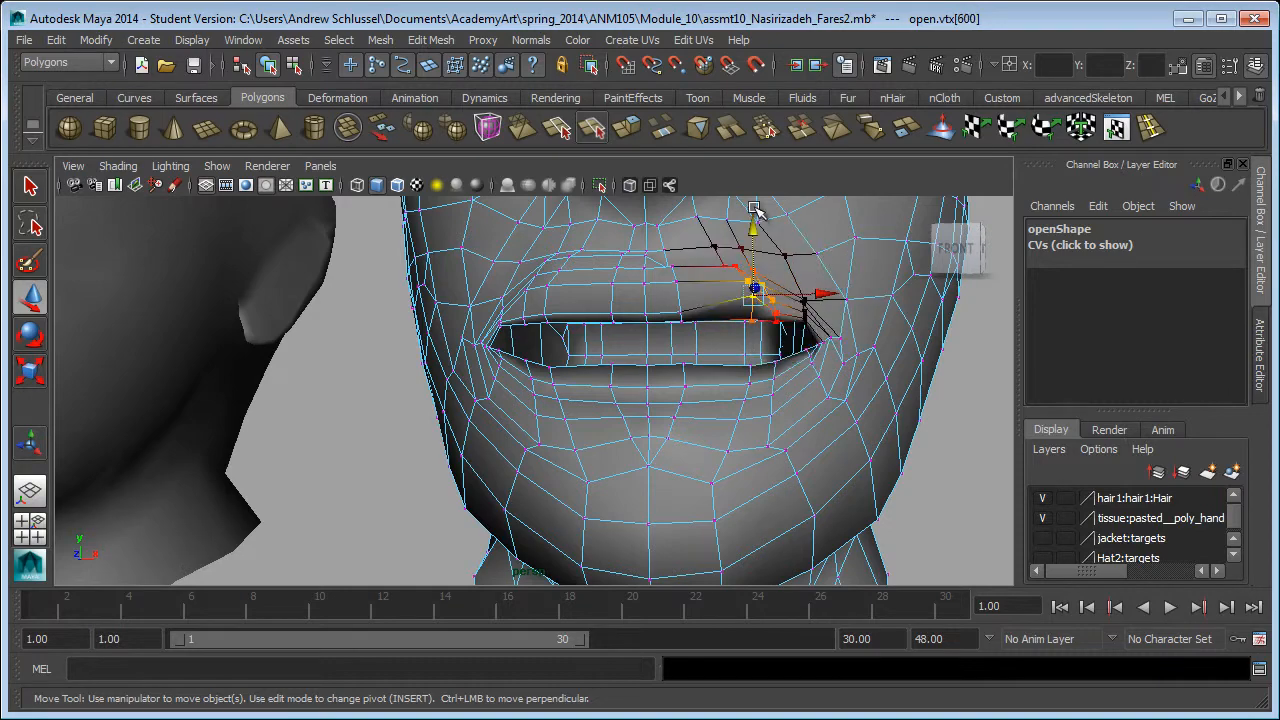
{"action": "left_click", "coordinate": [935, 518]}
{"action": "left_click_drag", "start_coordinate": [937, 523], "coordinate": [626, 357], "text": "alt"}
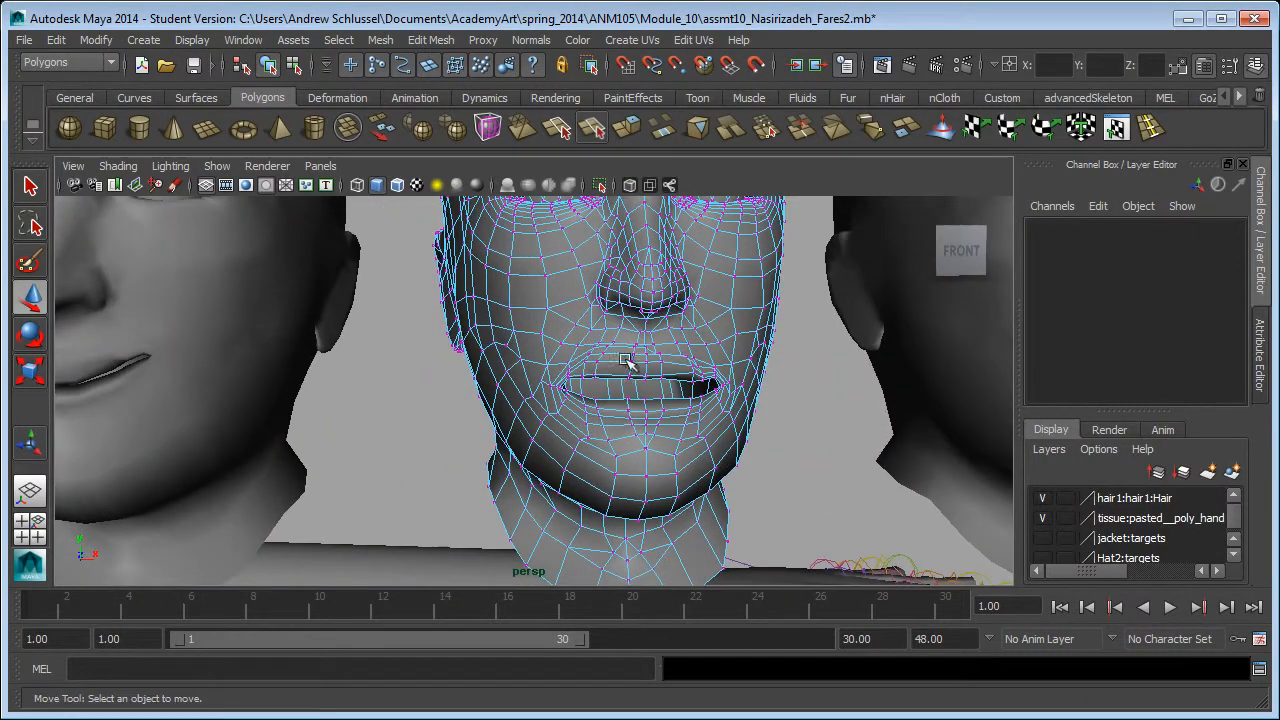
{"action": "middle_click_drag", "start_coordinate": [783, 449], "coordinate": [380, 451], "text": "alt"}
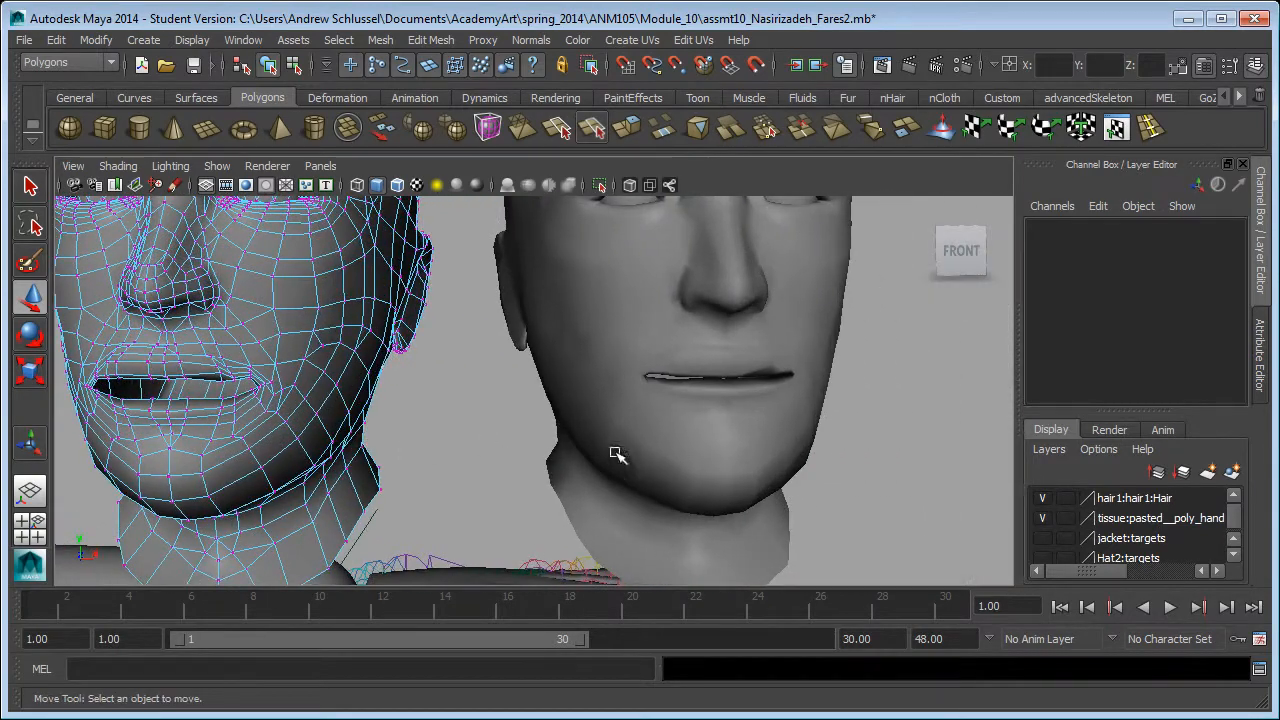
Step: Switch the narrow head to edge editing, select the edge loop around its mouth opening and widen the soft-selection falloff
{"action": "left_click", "coordinate": [766, 440]}
{"action": "right_click_drag", "start_coordinate": [777, 451], "coordinate": [880, 423], "text": "alt"}
{"action": "middle_click_drag", "start_coordinate": [880, 423], "coordinate": [697, 367], "text": "alt"}
{"action": "right_click_drag", "start_coordinate": [669, 340], "coordinate": [666, 290]}
{"action": "right_click_drag", "start_coordinate": [603, 423], "coordinate": [745, 398], "text": "alt"}
{"action": "double_click", "coordinate": [790, 276]}
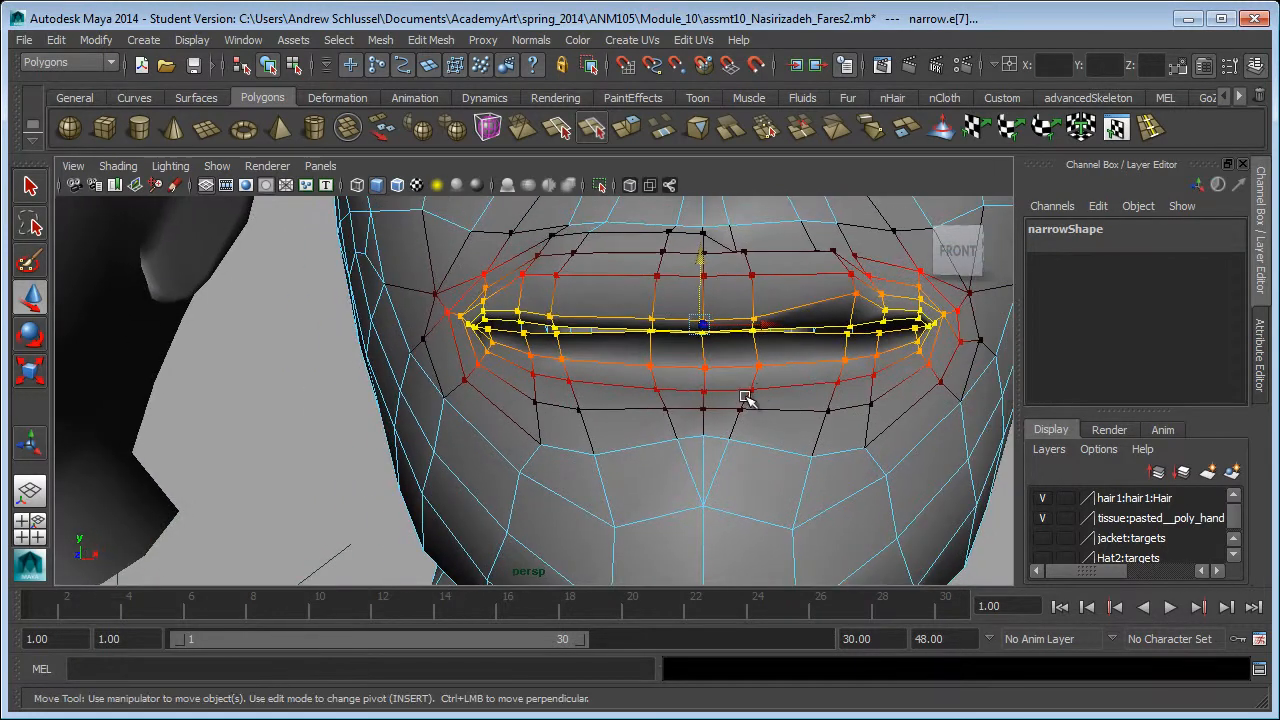
{"action": "middle_click_drag", "start_coordinate": [745, 398], "coordinate": [706, 380], "text": "alt"}
{"action": "key", "text": "b"}
{"action": "left_click_drag", "start_coordinate": [689, 329], "coordinate": [732, 325]}
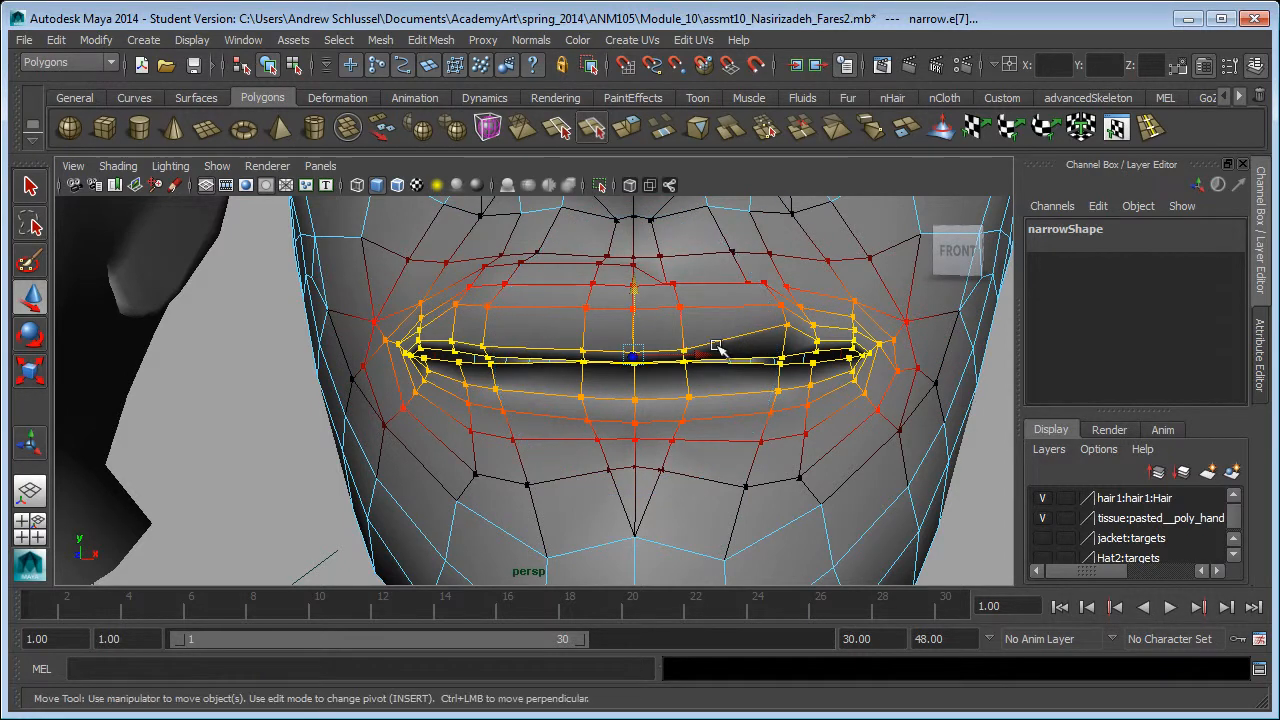
Step: Try scaling the narrow head's mouth edge loop inward horizontally to about 0.68 with soft selection, and undo it
{"action": "key", "text": "r"}
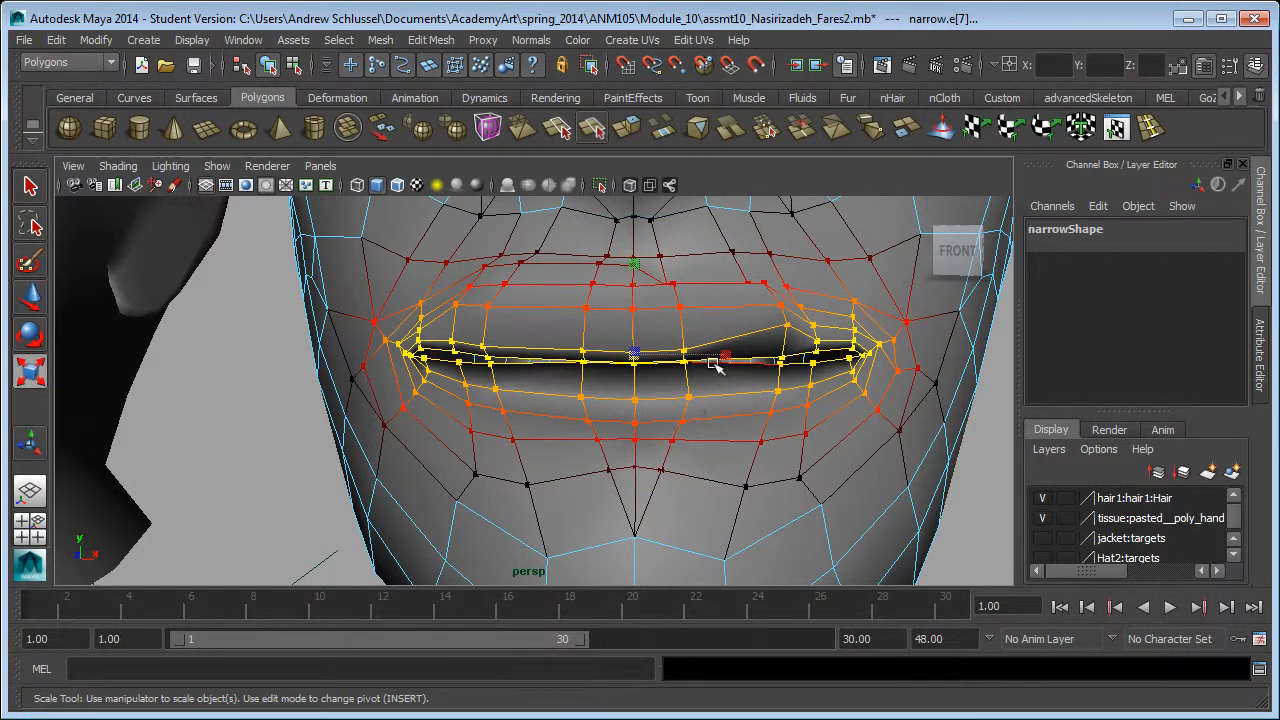
{"action": "left_click_drag", "start_coordinate": [722, 355], "coordinate": [697, 355]}
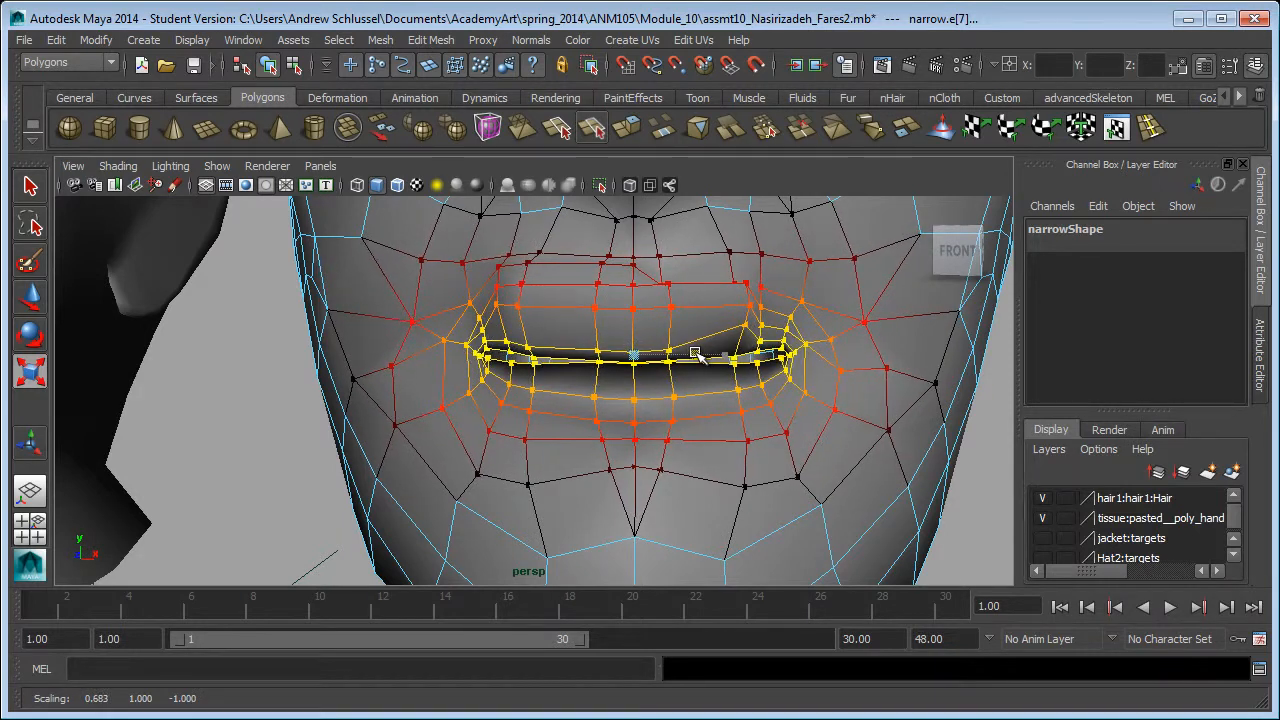
{"action": "key", "text": "ctrl+z"}
{"action": "scroll", "coordinate": [671, 403], "scroll_direction": "up", "scroll_amount": 4}
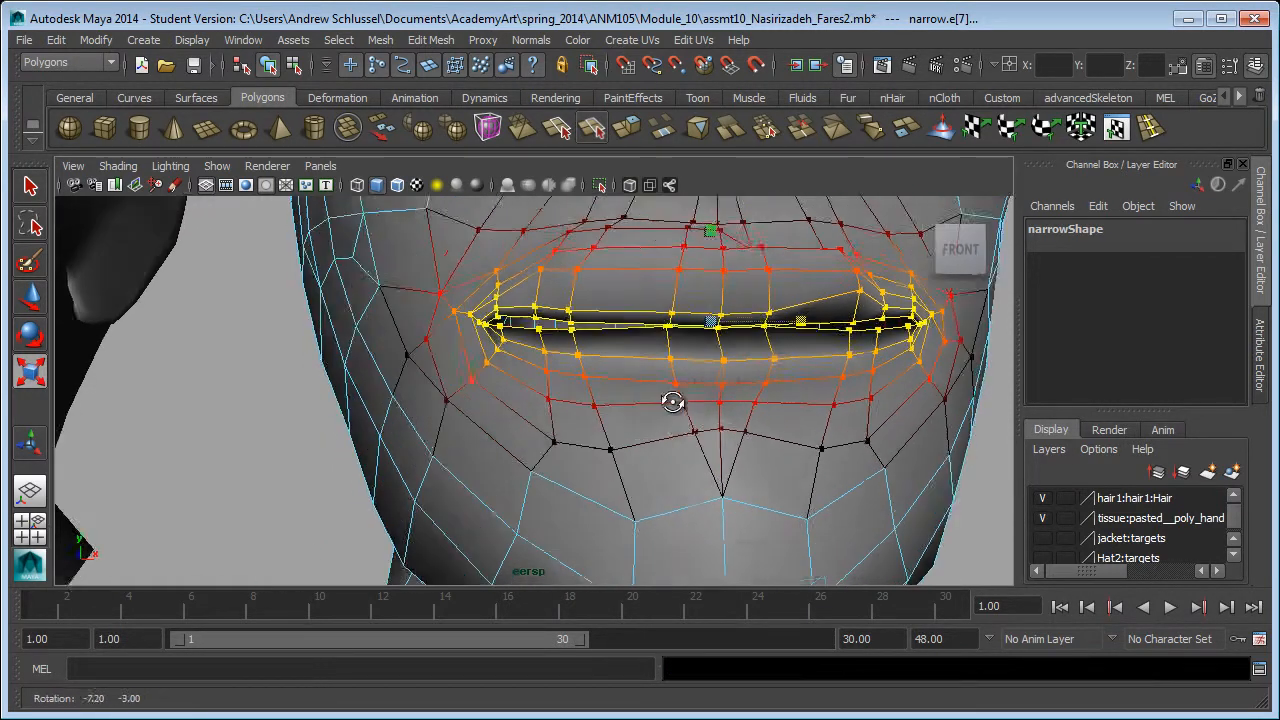
{"action": "right_click_drag", "start_coordinate": [648, 360], "coordinate": [686, 354]}
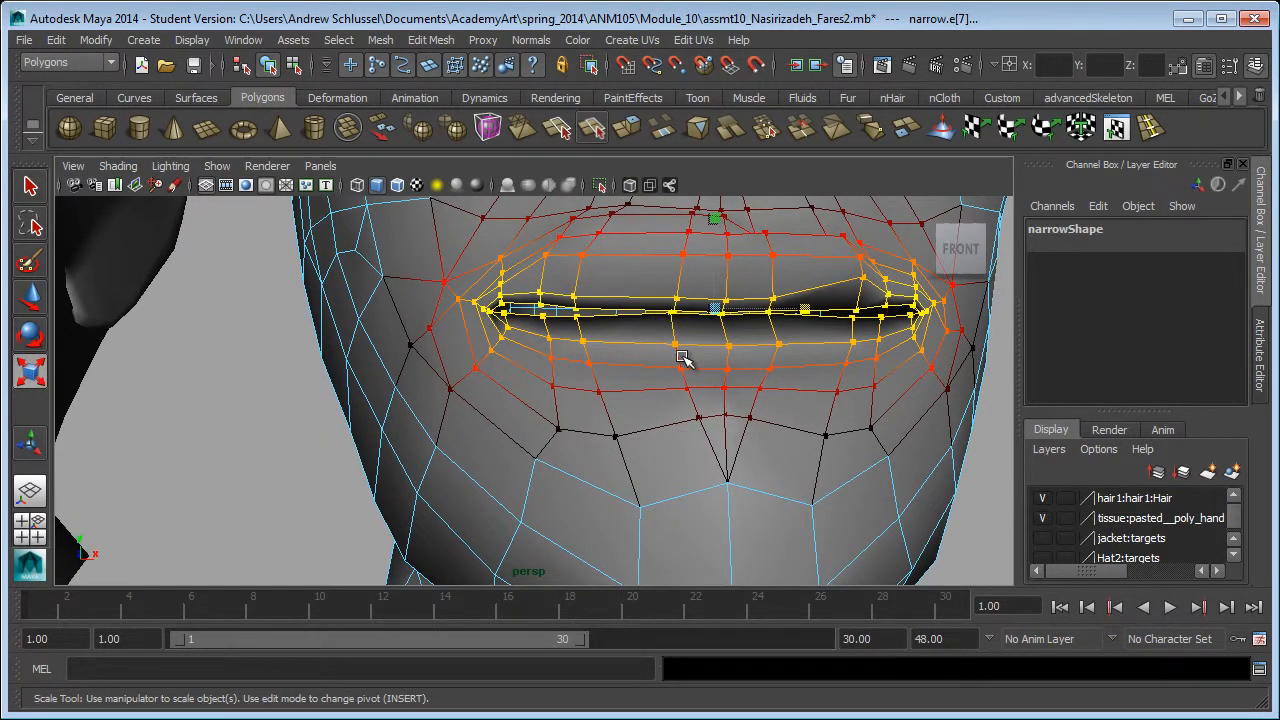
Step: Select the edge loops around the narrow head's lips and scale them inward horizontally with a wider soft-selection falloff, finishing in object selection
{"action": "double_click", "coordinate": [658, 343]}
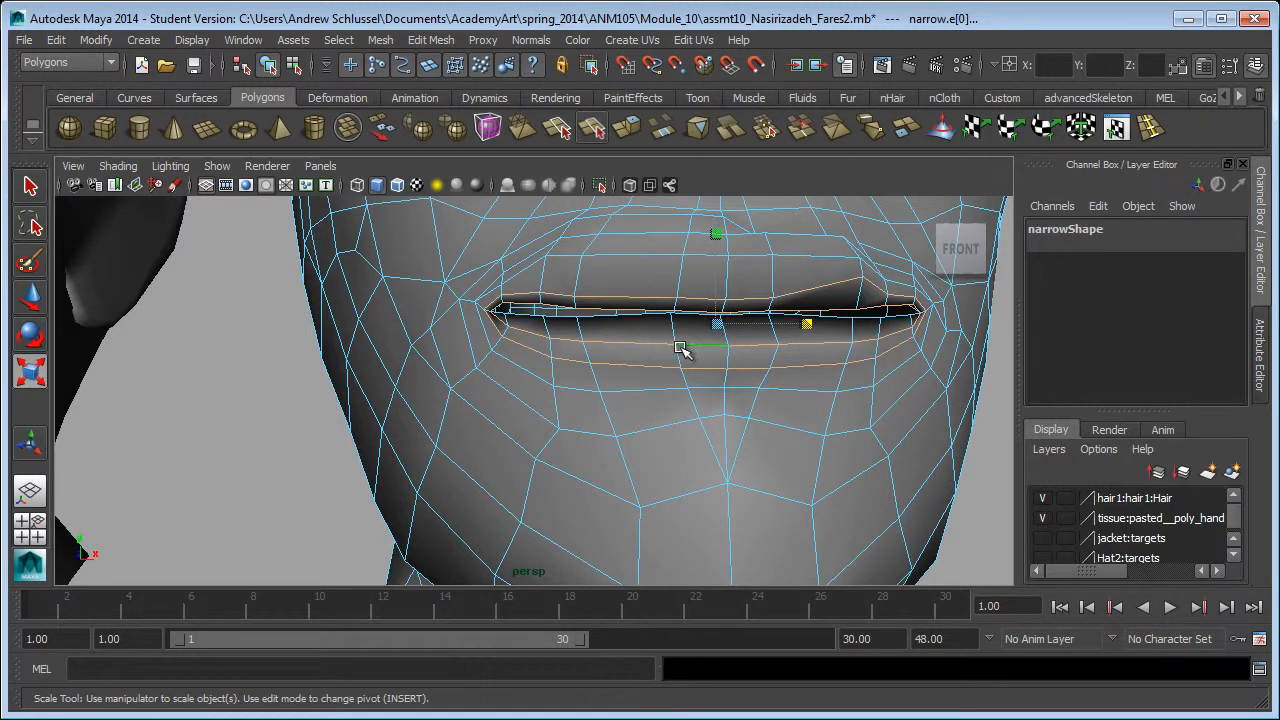
{"action": "key", "text": "b"}
{"action": "right_click_drag", "start_coordinate": [831, 443], "coordinate": [760, 338], "text": "alt"}
{"action": "left_click_drag", "start_coordinate": [760, 345], "coordinate": [722, 342]}
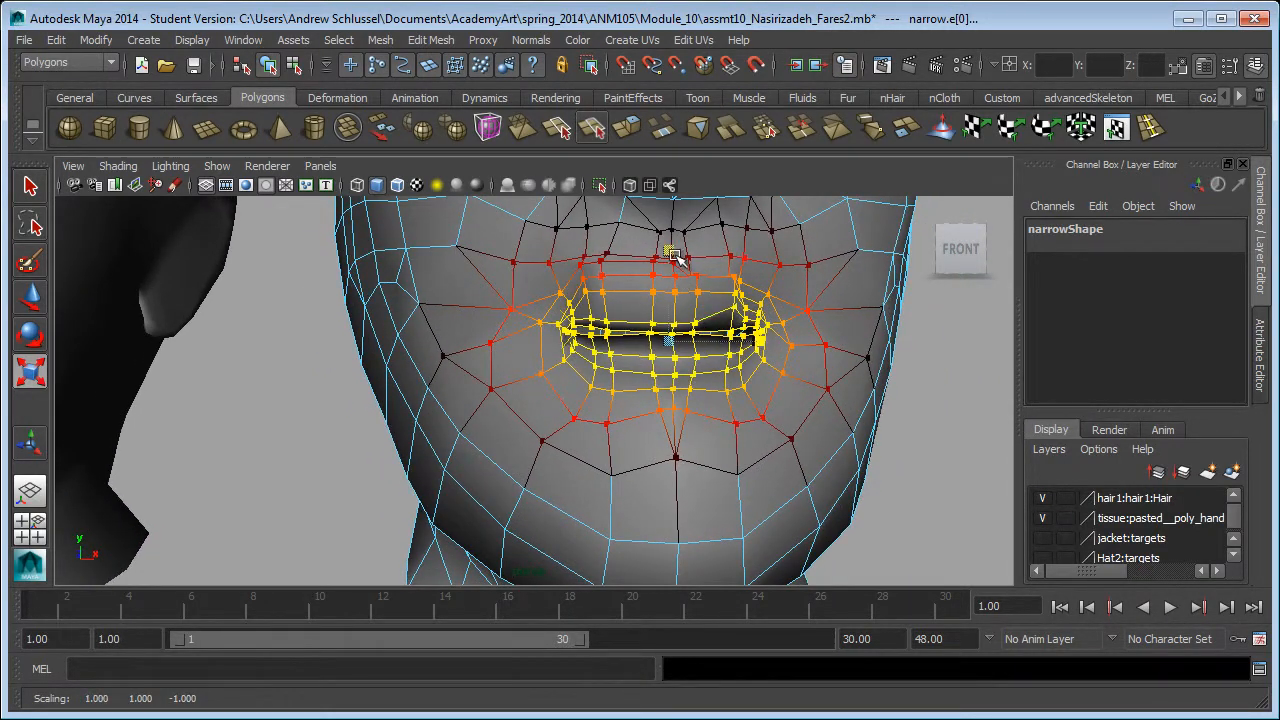
{"action": "left_click_drag", "start_coordinate": [752, 343], "coordinate": [808, 340]}
{"action": "right_click_drag", "start_coordinate": [789, 431], "coordinate": [800, 395], "text": "alt"}
{"action": "left_click", "coordinate": [680, 404]}
{"action": "left_click_drag", "start_coordinate": [680, 404], "coordinate": [614, 420], "text": "alt"}
{"action": "left_click", "coordinate": [894, 449]}
{"action": "middle_click_drag", "start_coordinate": [614, 420], "coordinate": [783, 413], "text": "alt"}
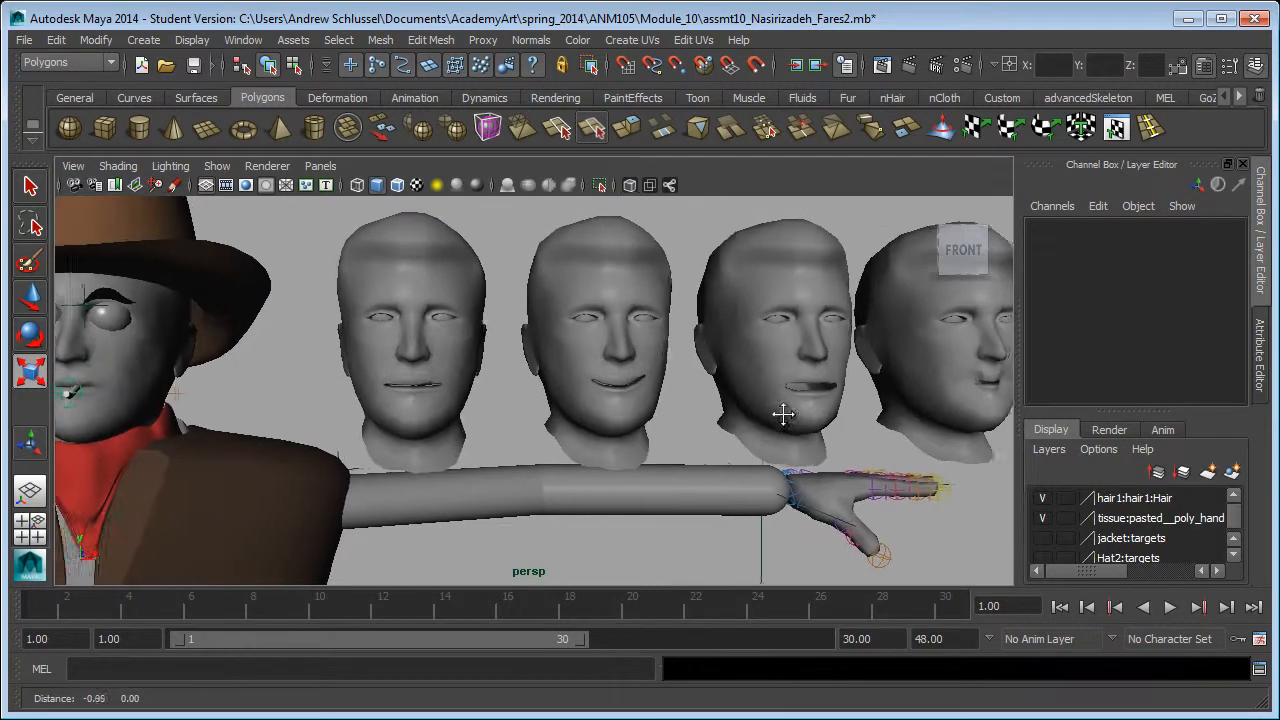
Step: Delete the cowboy's original head and set the base head's Translate X to 0 to put it in its place
{"action": "left_click", "coordinate": [160, 382]}
{"action": "left_click_drag", "start_coordinate": [395, 390], "coordinate": [423, 386], "text": "alt"}
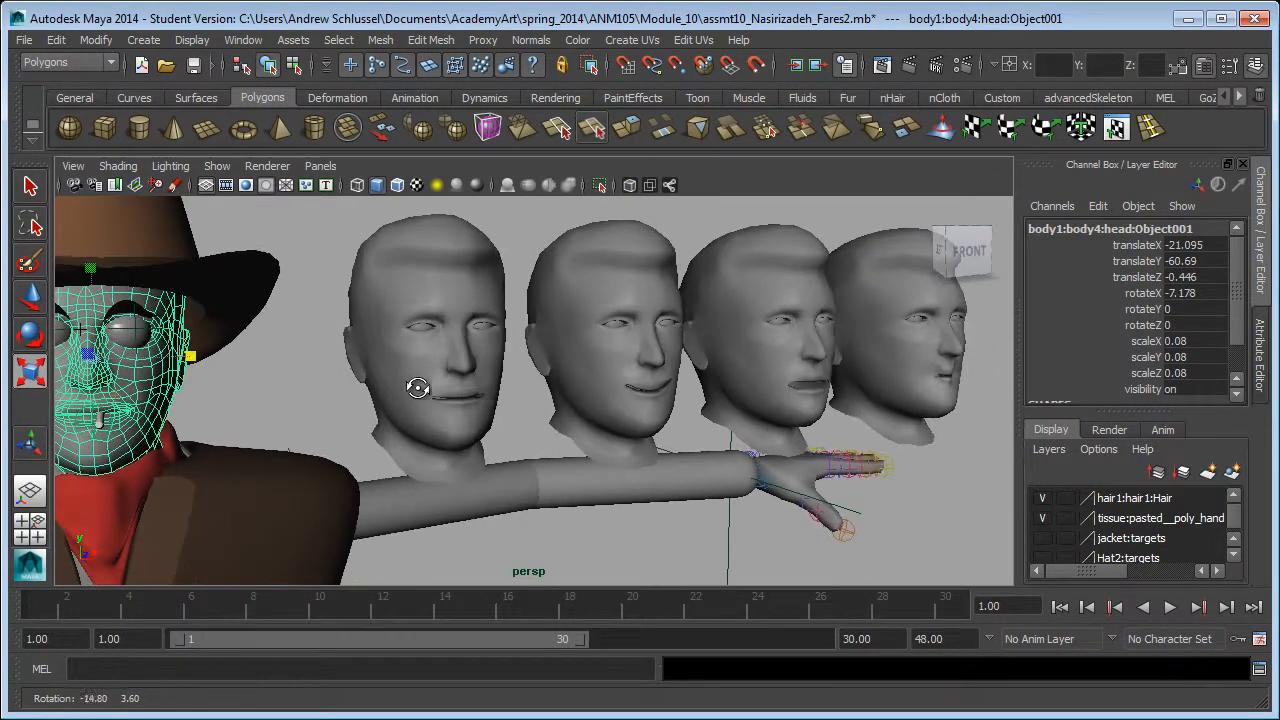
{"action": "left_click", "coordinate": [817, 477]}
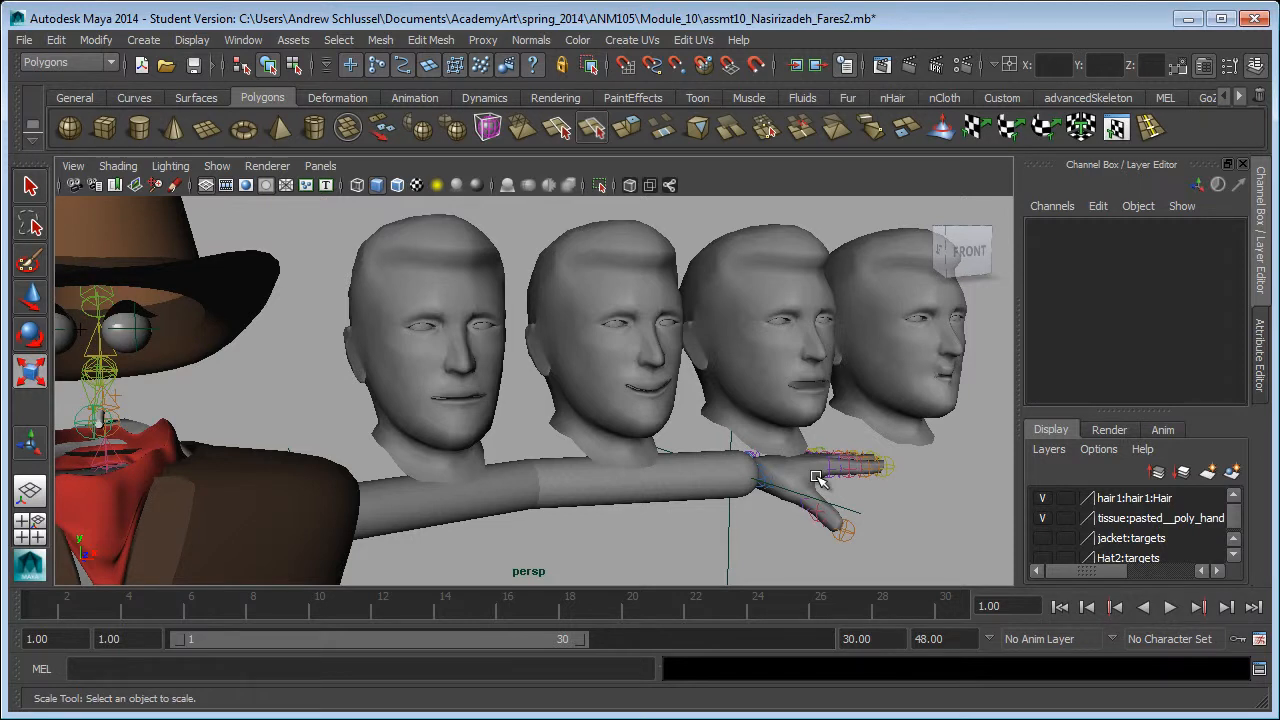
{"action": "left_click", "coordinate": [497, 300]}
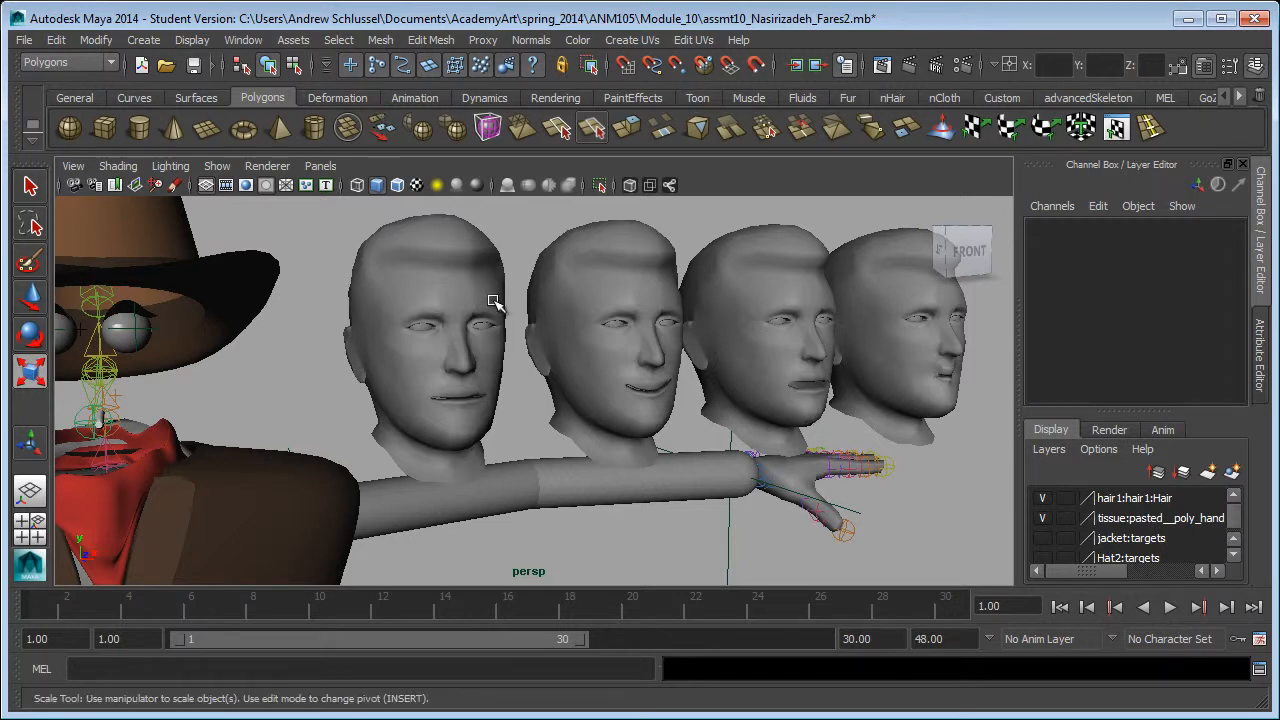
{"action": "type", "text": "0"}
{"action": "key", "text": "Return"}
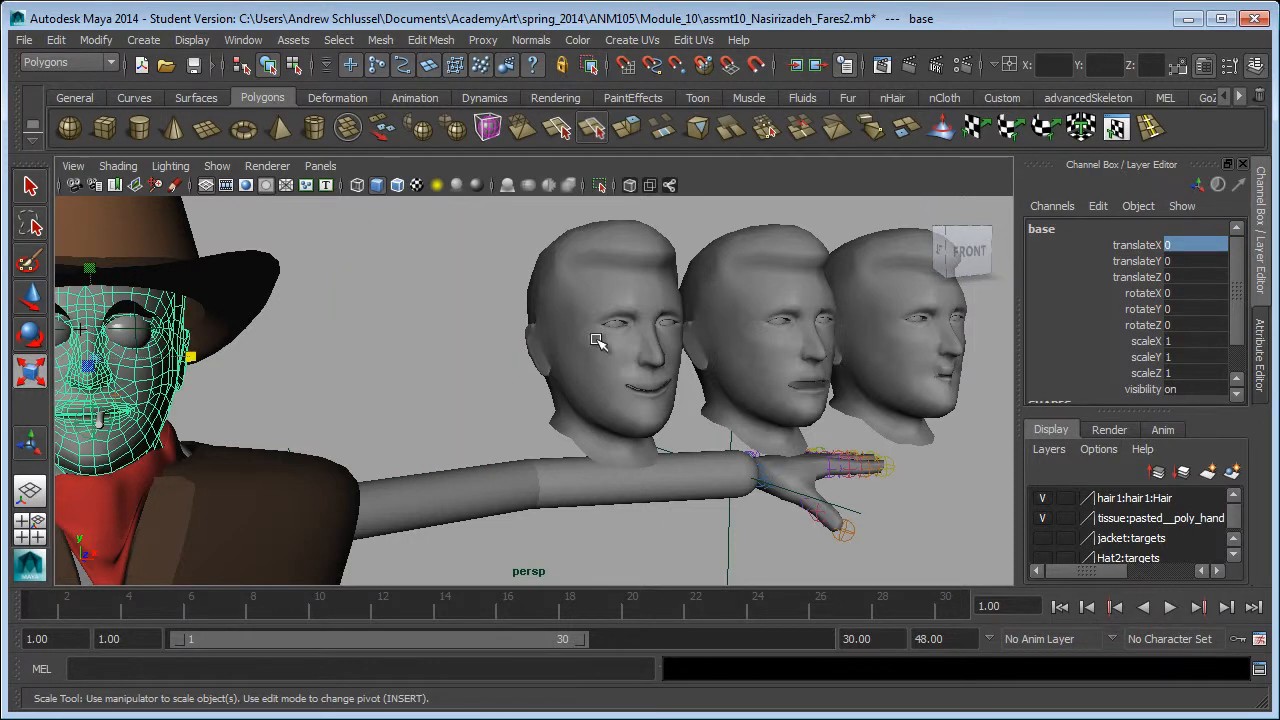
Step: Select the smile, open and narrow target heads together, adding the base head last
{"action": "scroll", "coordinate": [597, 341], "scroll_direction": "down", "scroll_amount": 4}
{"action": "left_click", "coordinate": [840, 340]}
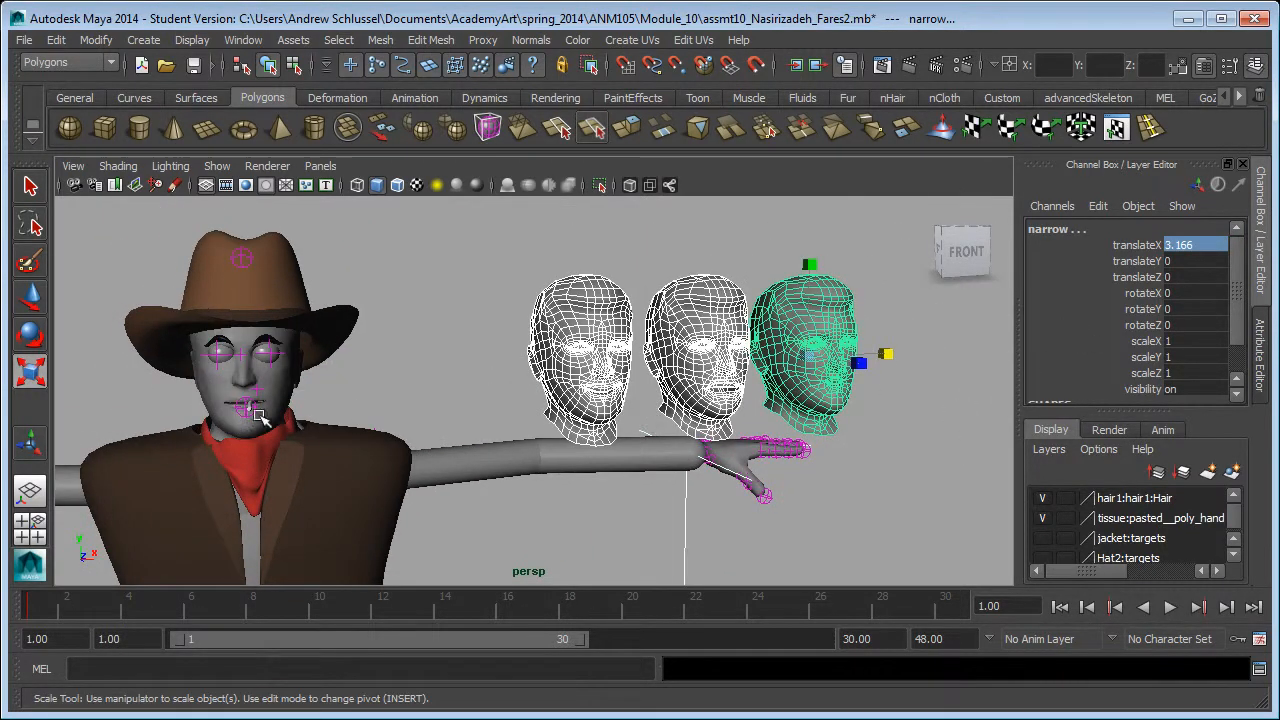
{"action": "left_click", "coordinate": [208, 396]}
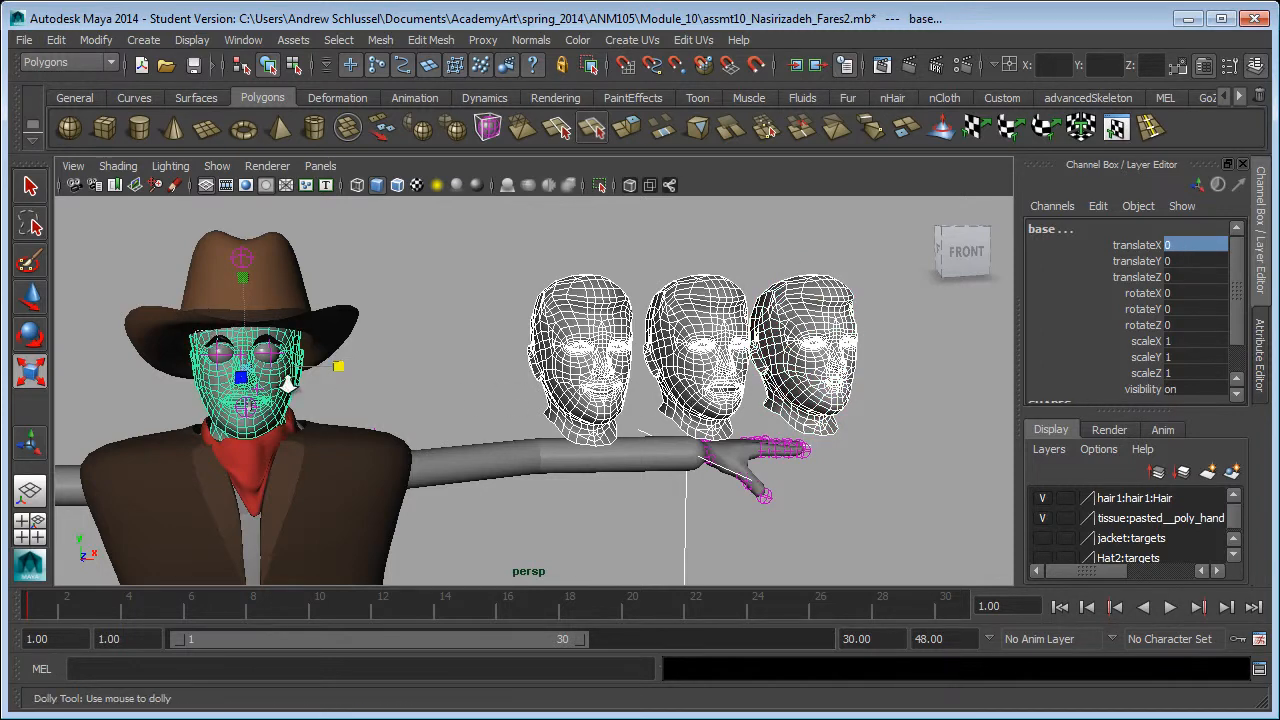
Step: Select both of the cowboy's eyebrows and unparent them from the eyes group
{"action": "key", "text": "f"}
{"action": "left_click_drag", "start_coordinate": [568, 407], "coordinate": [531, 391], "text": "alt"}
{"action": "left_click", "coordinate": [521, 347]}
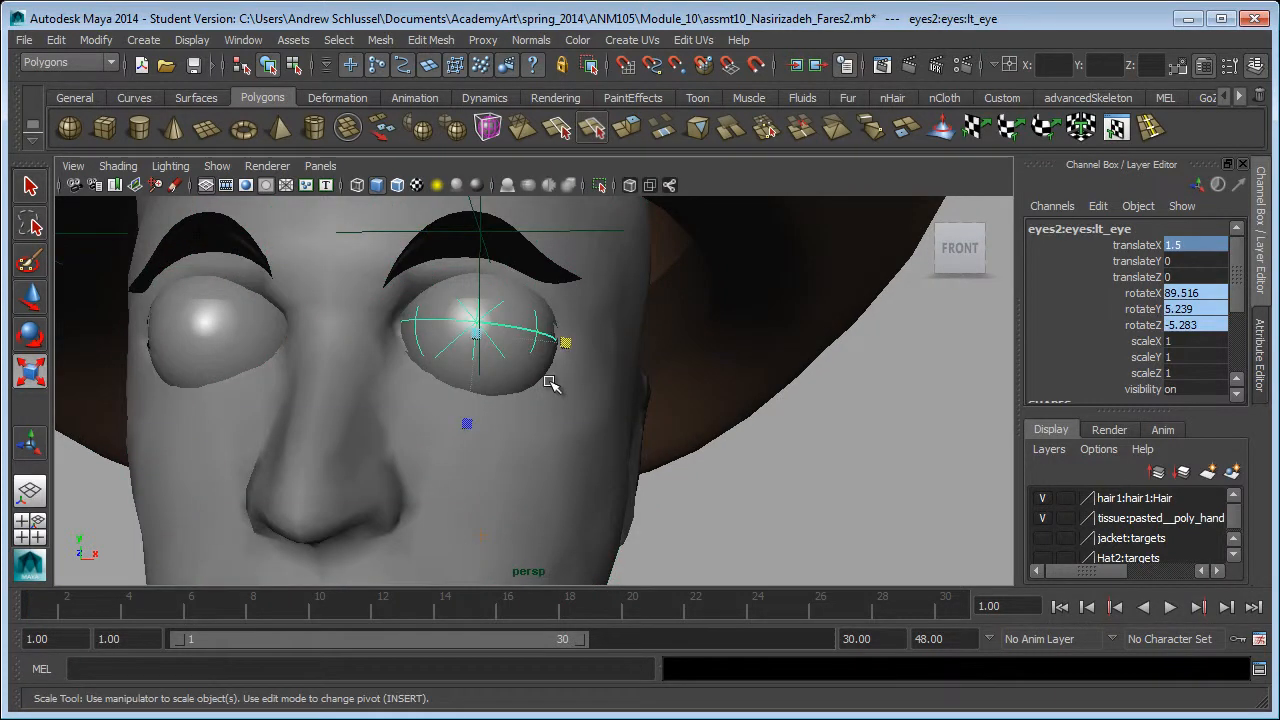
{"action": "key", "text": "Up"}
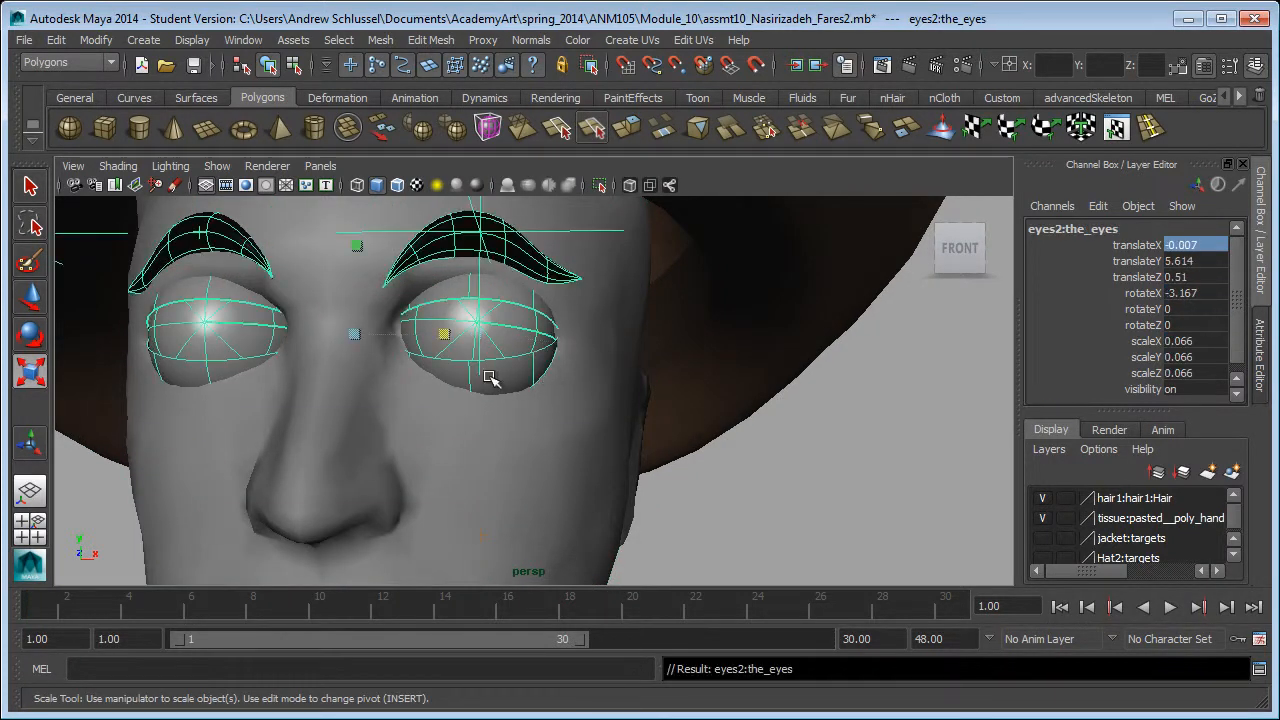
{"action": "left_click", "coordinate": [545, 275]}
{"action": "left_click", "coordinate": [171, 251], "text": "shift"}
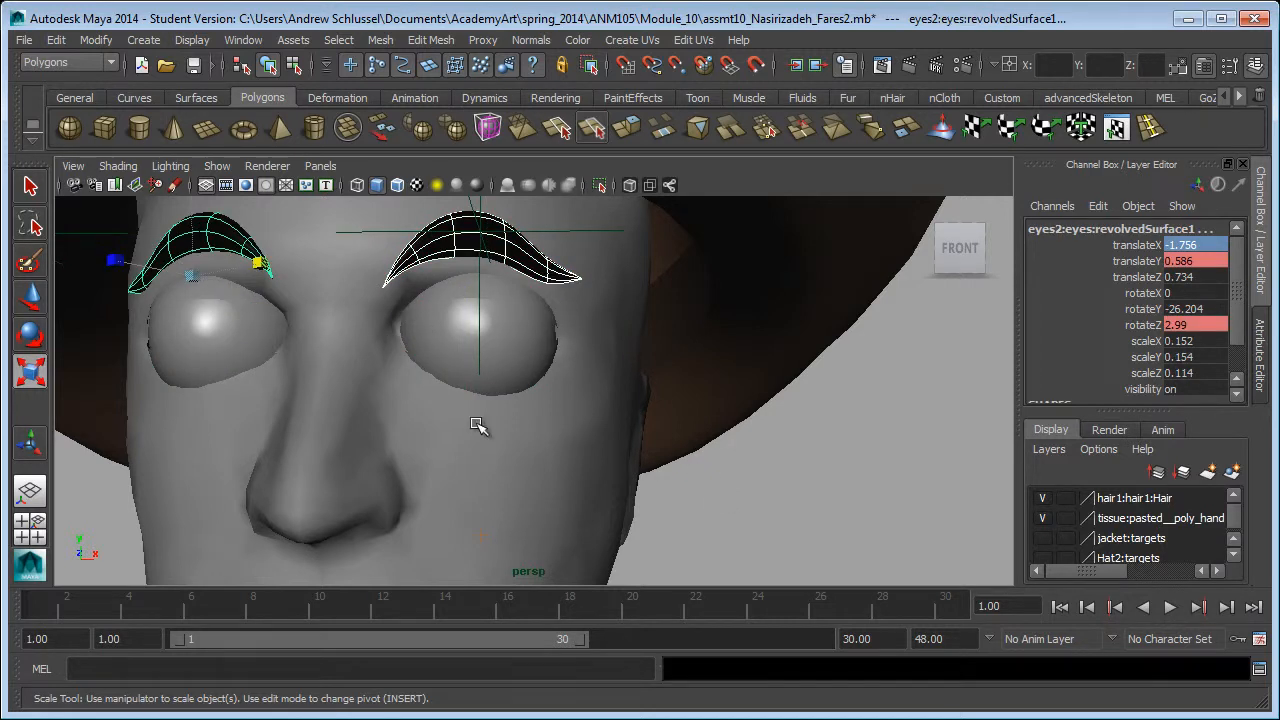
{"action": "key", "text": "p"}
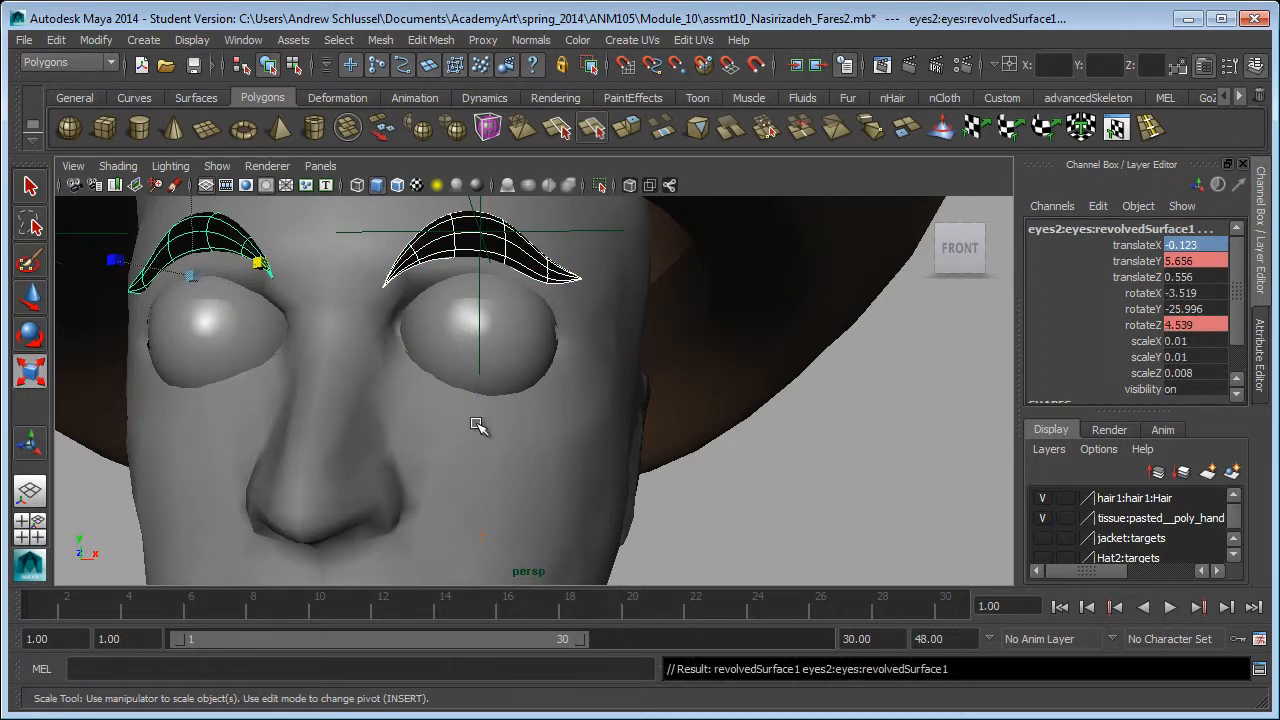
Step: Try deleting the eyes group, and undo back to before the eyebrows were unparented
{"action": "left_click", "coordinate": [255, 338]}
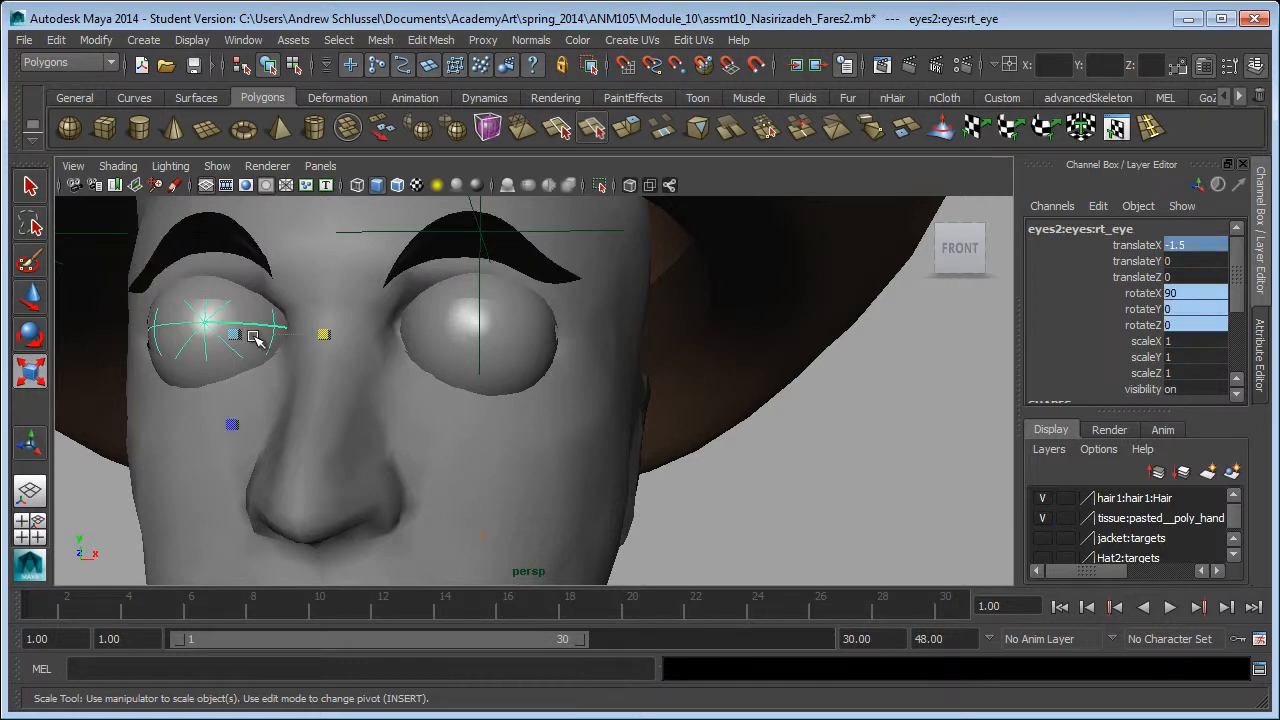
{"action": "key", "text": "Up"}
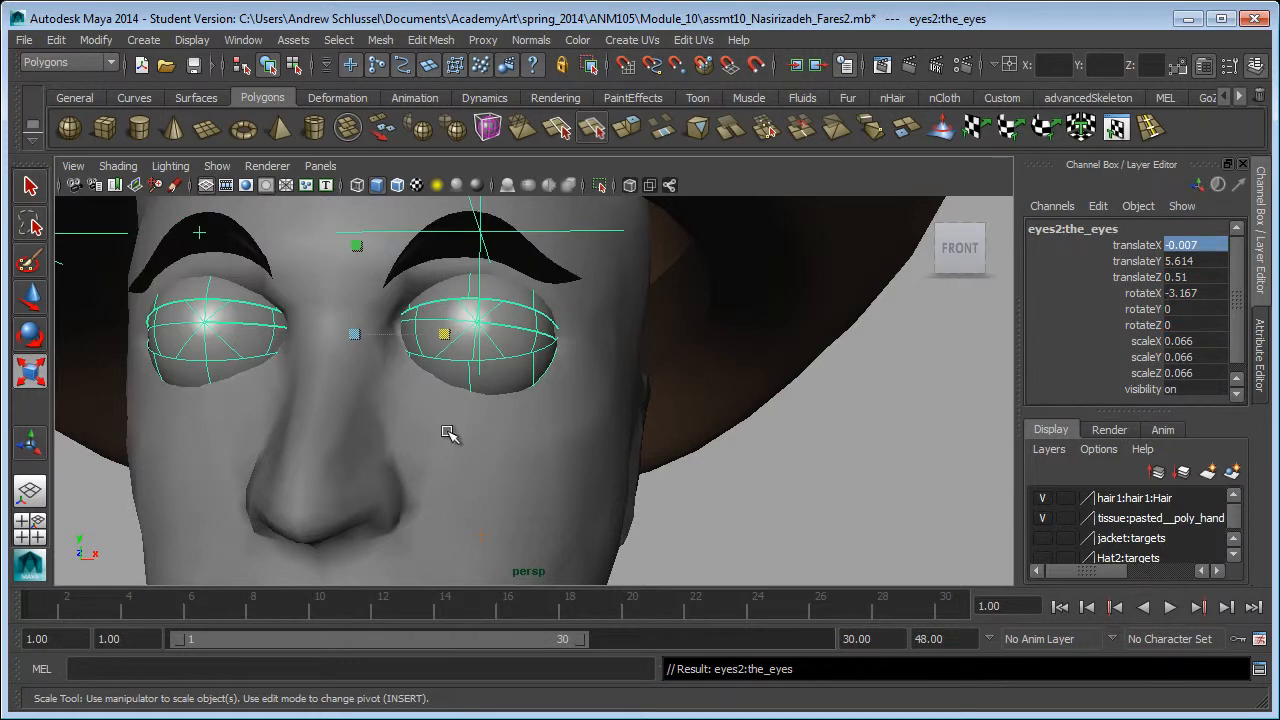
{"action": "key", "text": "Delete"}
{"action": "right_click_drag", "start_coordinate": [809, 492], "coordinate": [621, 500], "text": "alt"}
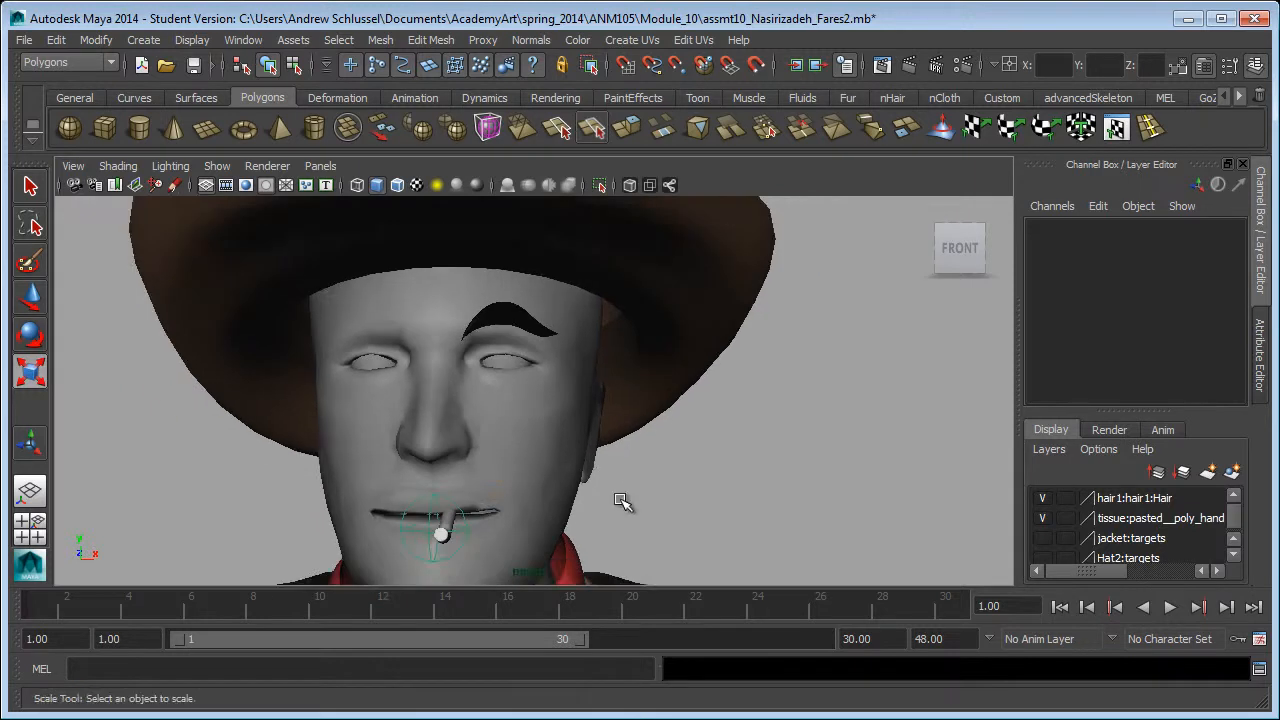
{"action": "key", "text": "ctrl+z"}
{"action": "key", "text": "ctrl+z"}
{"action": "key", "text": "ctrl+z"}
{"action": "key", "text": "ctrl+z"}
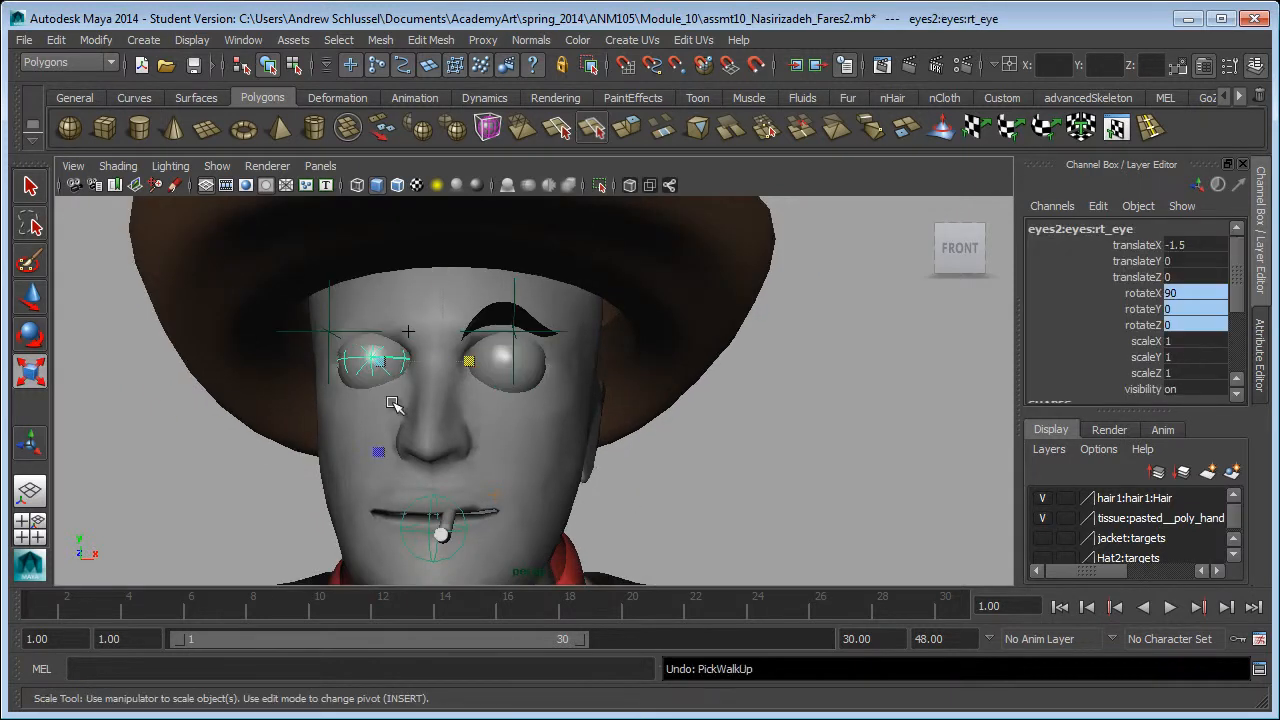
{"action": "key", "text": "ctrl+z"}
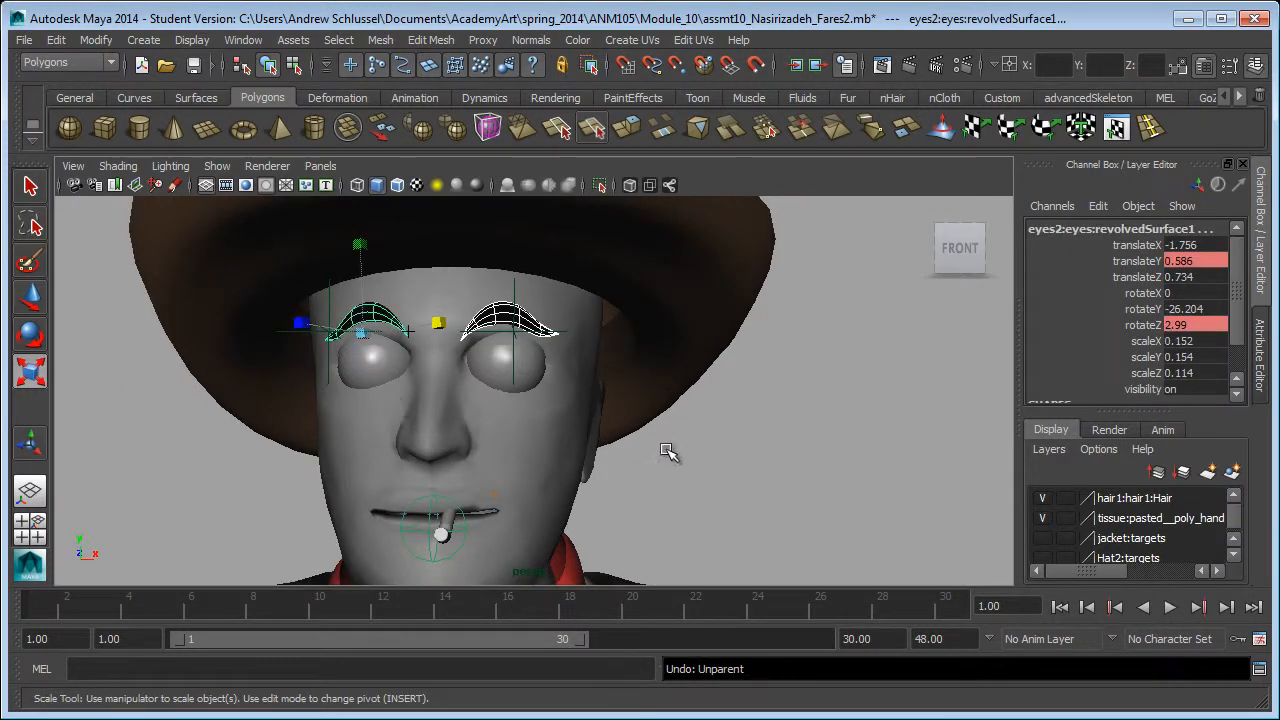
Step: Unparent the eyebrows again, try deleting the eyes group, and undo both changes
{"action": "key", "text": "shift+p"}
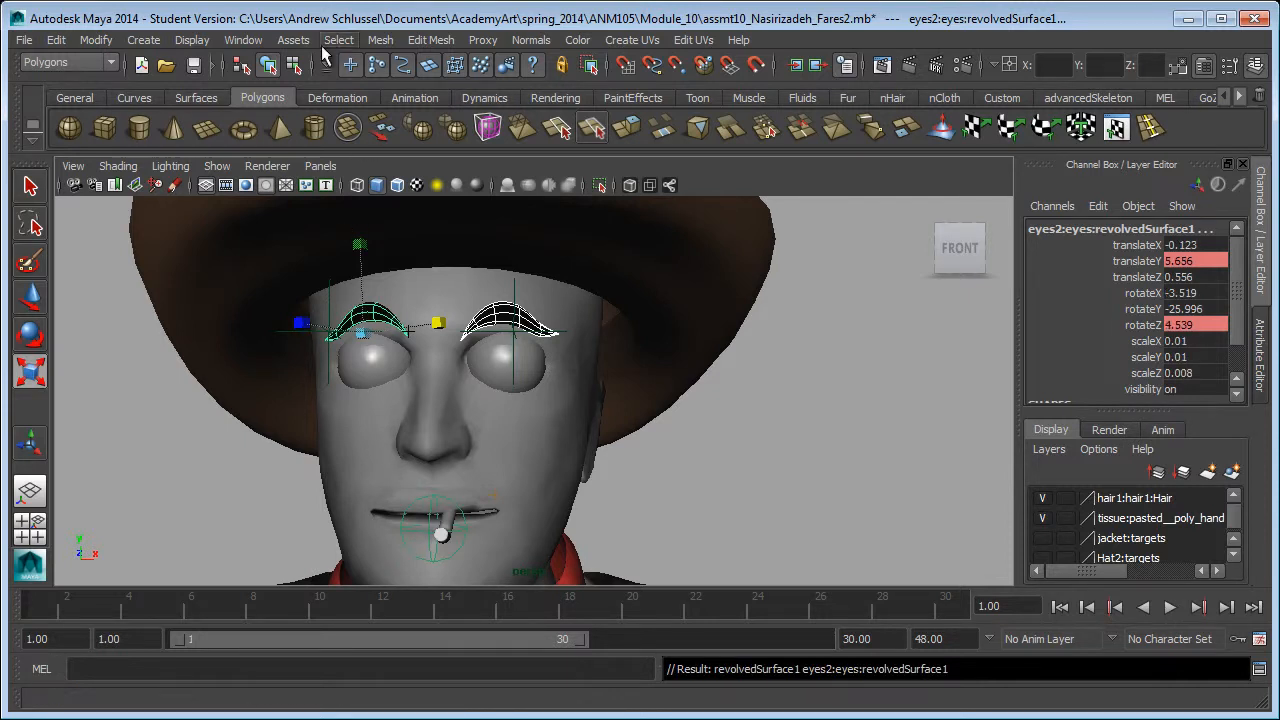
{"action": "left_click", "coordinate": [362, 378]}
{"action": "key", "text": "Up"}
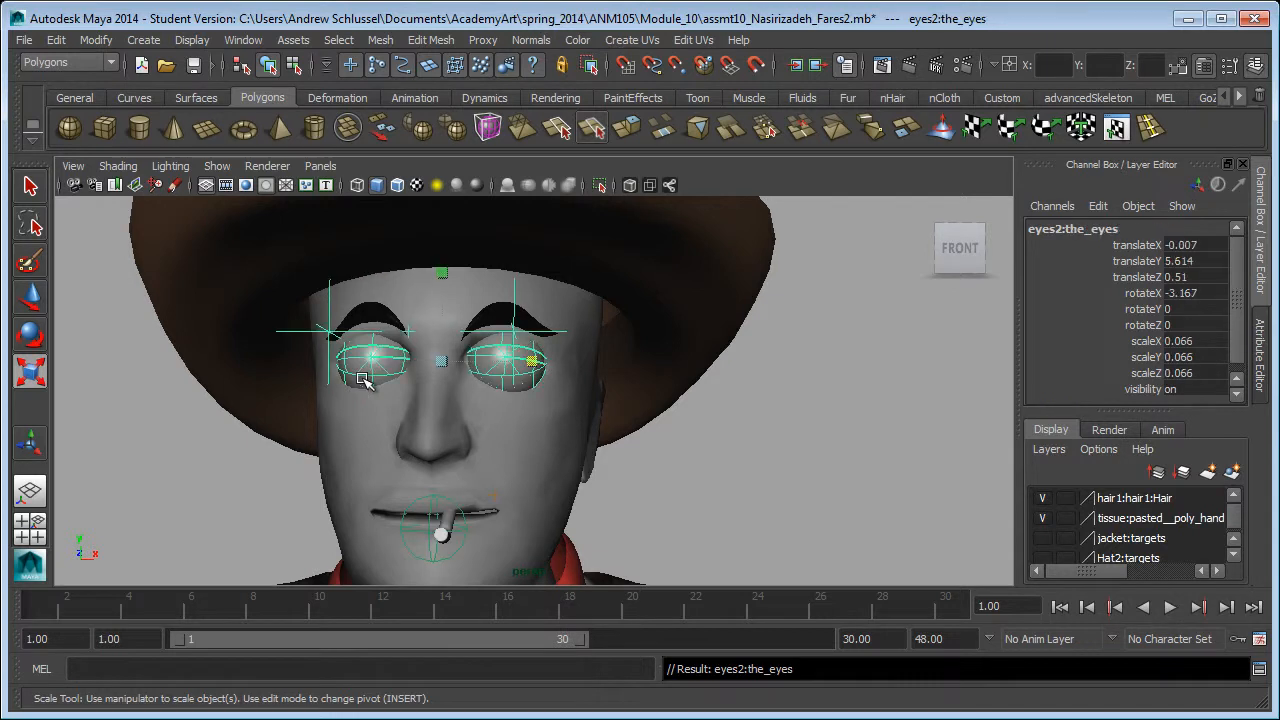
{"action": "key", "text": "Delete"}
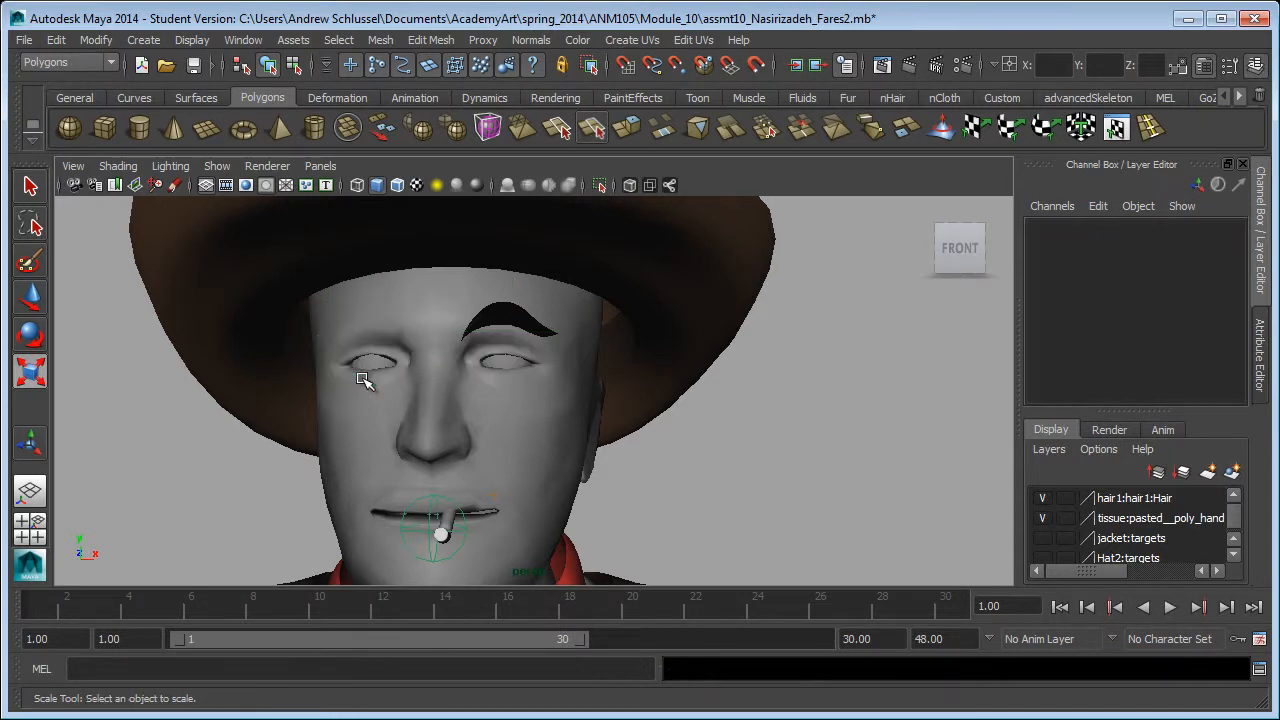
{"action": "key", "text": "ctrl+z"}
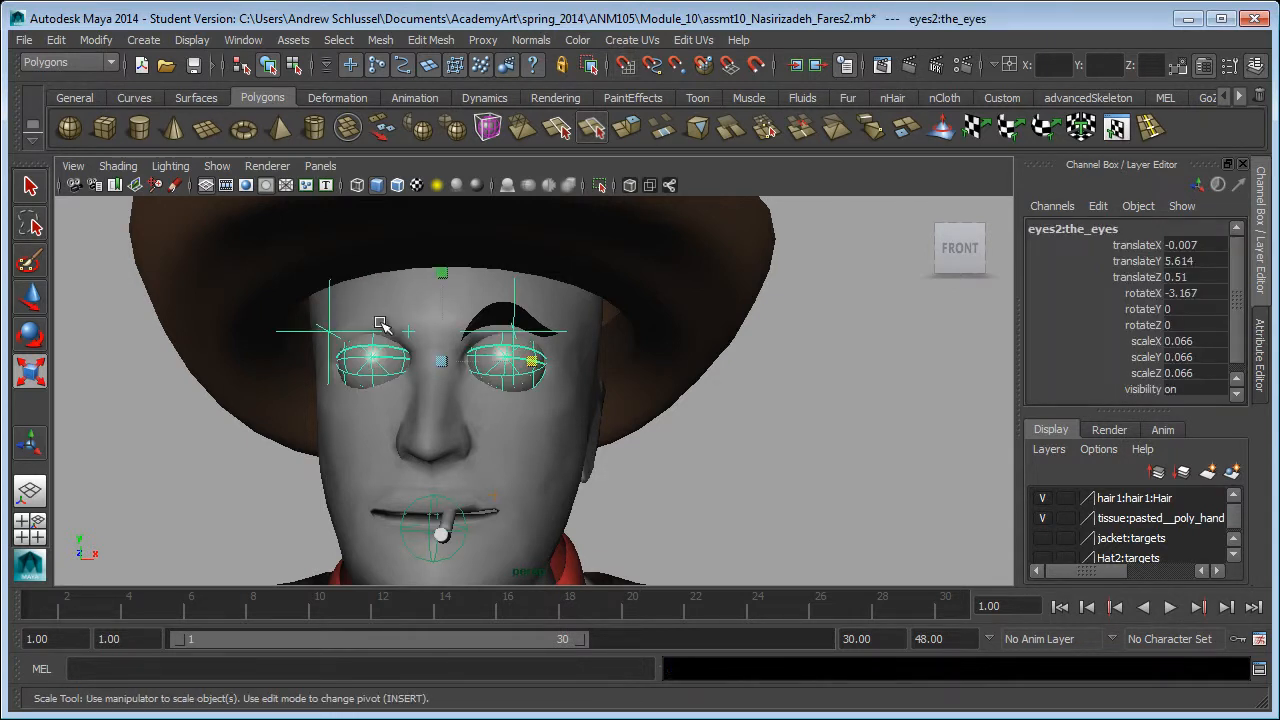
{"action": "key", "text": "ctrl+z"}
{"action": "key", "text": "ctrl+z"}
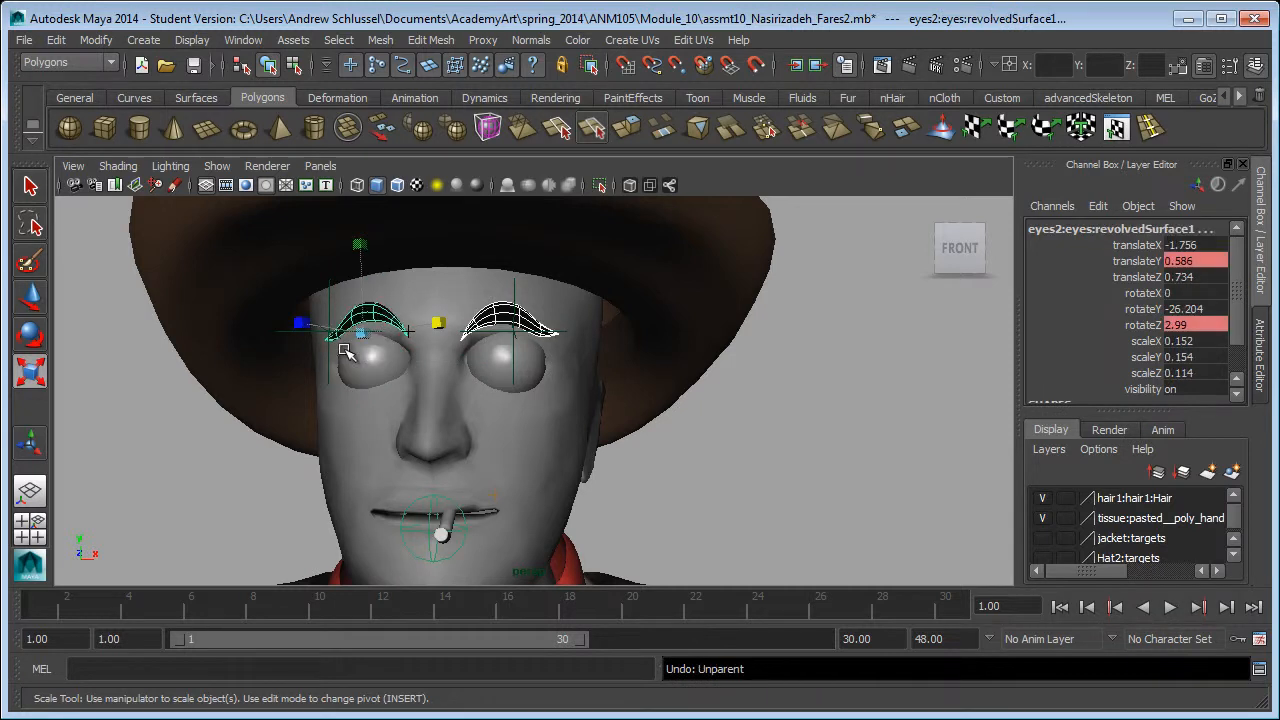
Step: Unparent both eyebrows from the eyes group and delete their construction history
{"action": "key", "text": "shift+p"}
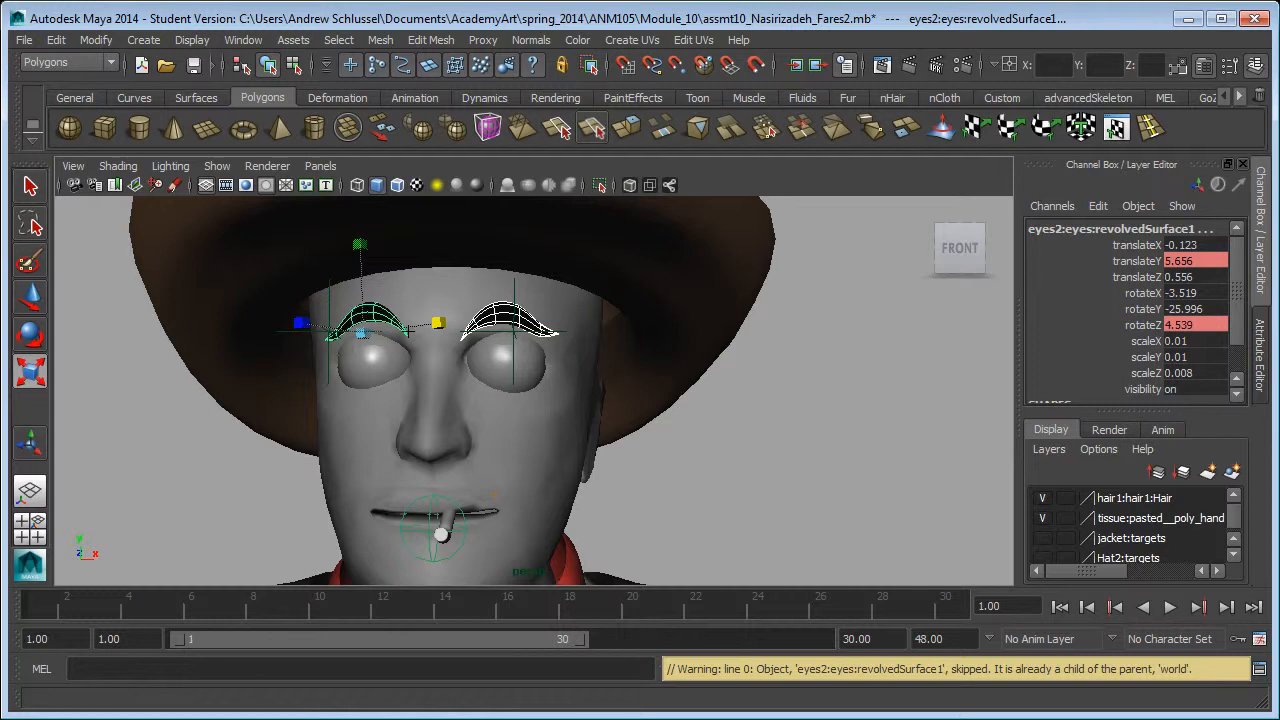
{"action": "left_click", "coordinate": [56, 39]}
{"action": "mouse_move", "coordinate": [113, 250]}
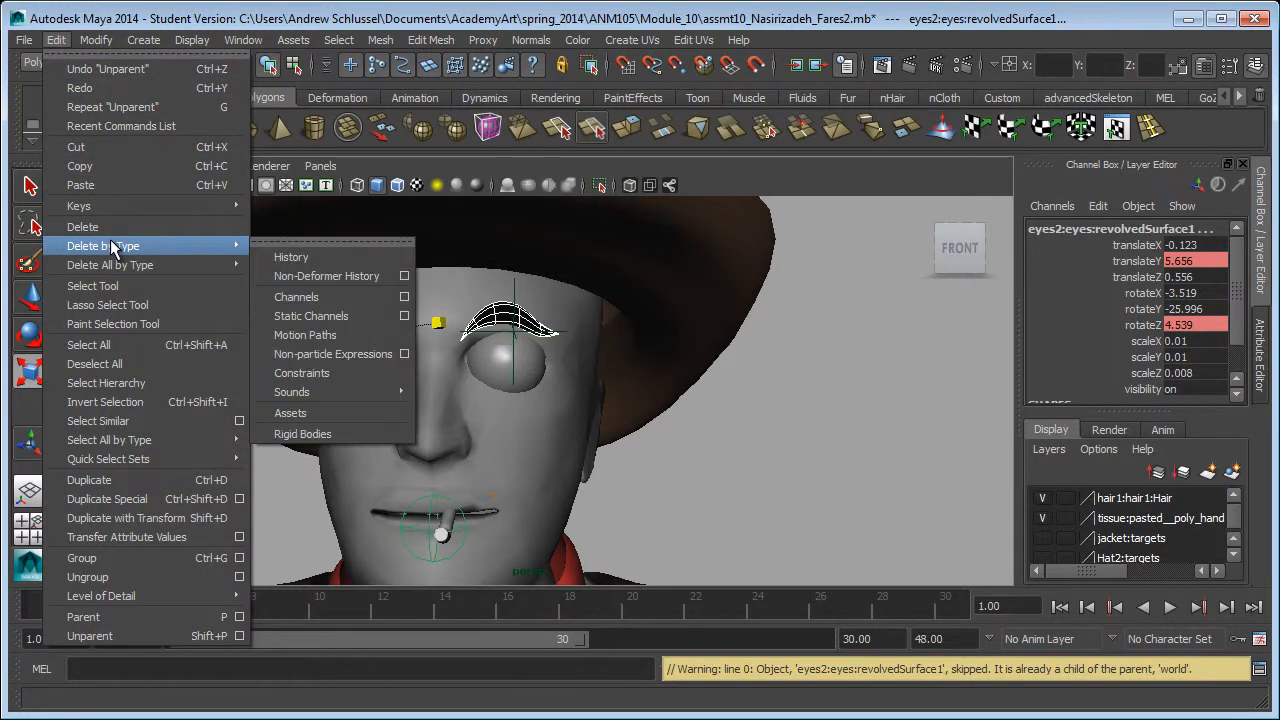
{"action": "left_click", "coordinate": [290, 257]}
Step: Break the connections on the eyebrows' channels from Translate Y to Scale X and freeze their transformations
{"action": "left_click", "coordinate": [96, 39]}
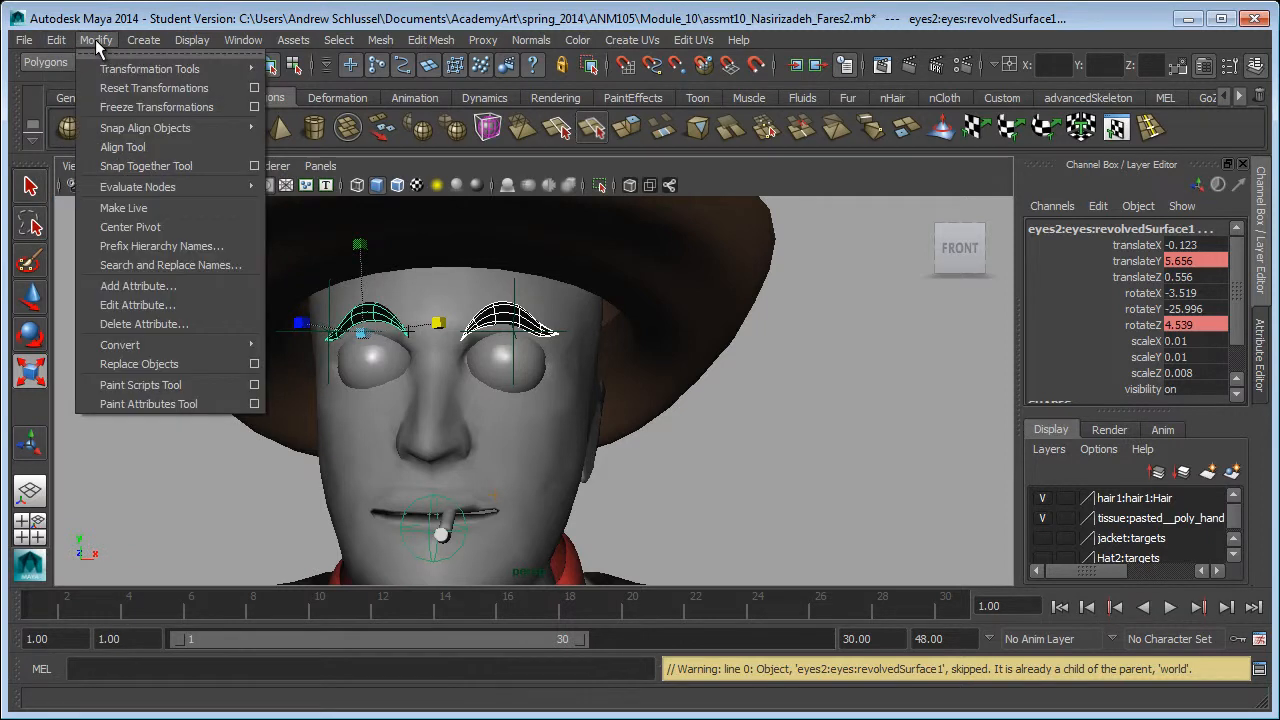
{"action": "left_click", "coordinate": [131, 107]}
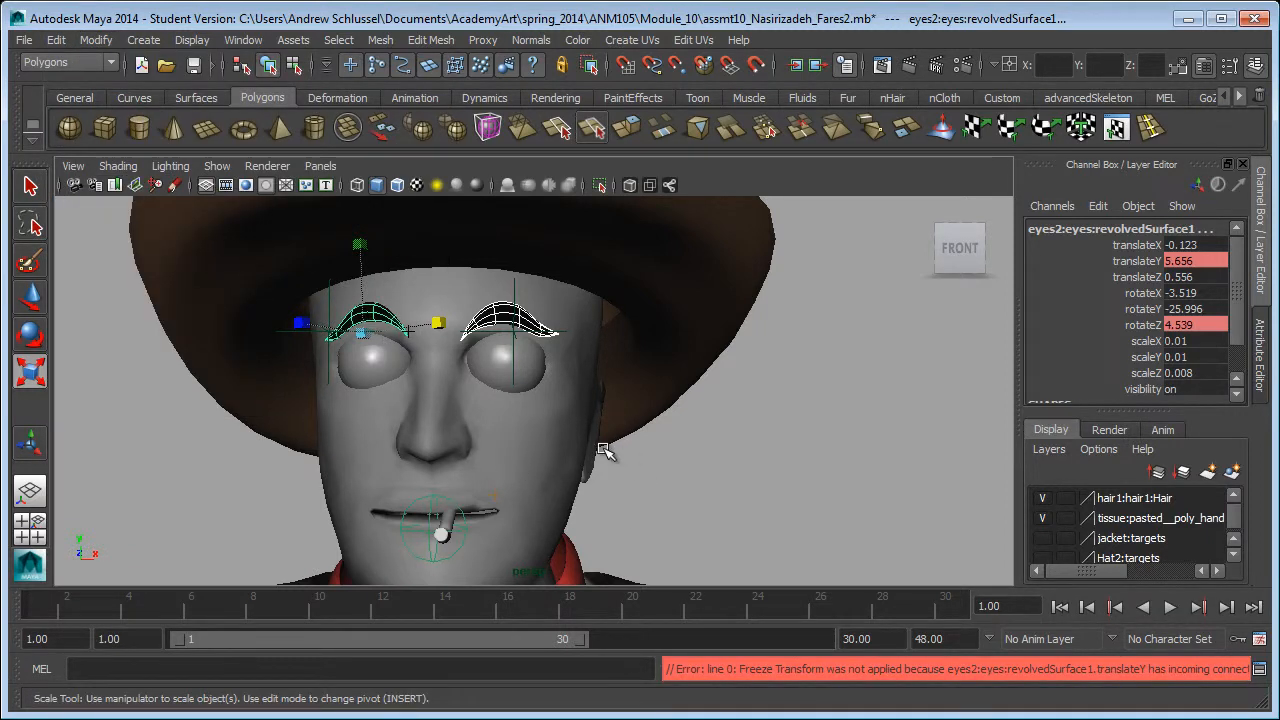
{"action": "left_click_drag", "start_coordinate": [1108, 261], "coordinate": [1129, 340]}
{"action": "right_click", "coordinate": [1126, 311]}
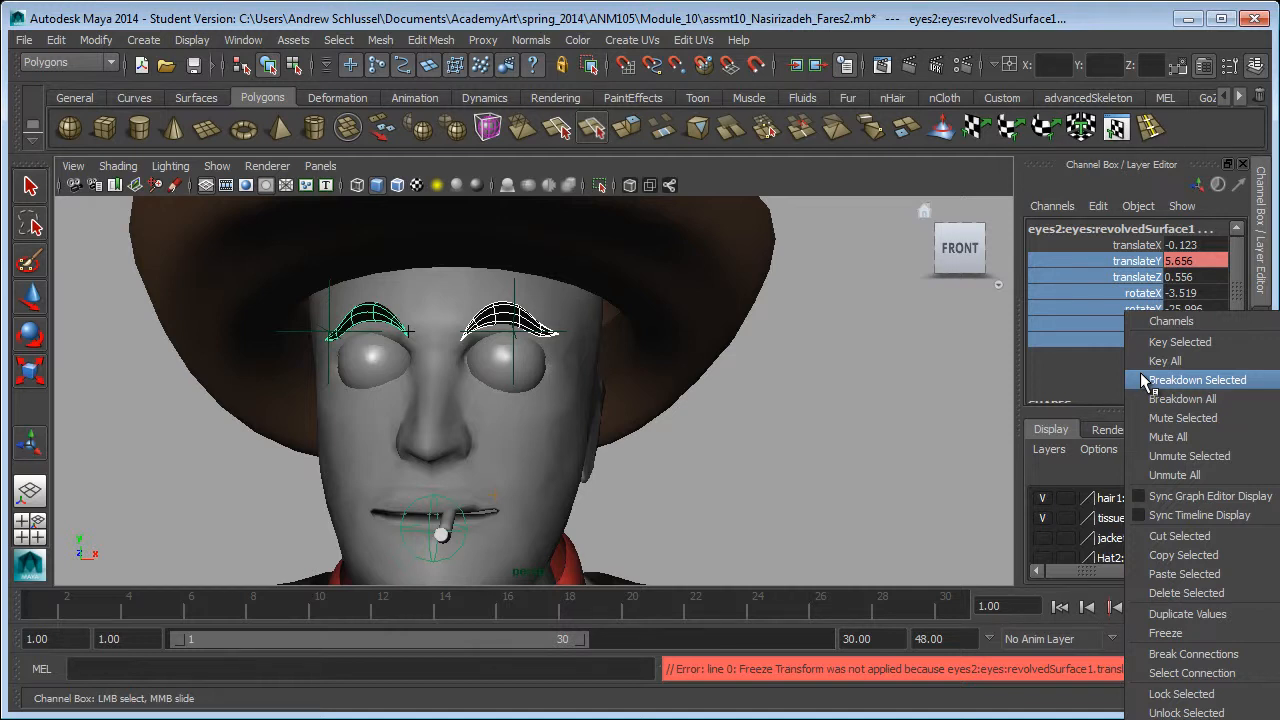
{"action": "left_click", "coordinate": [1152, 654]}
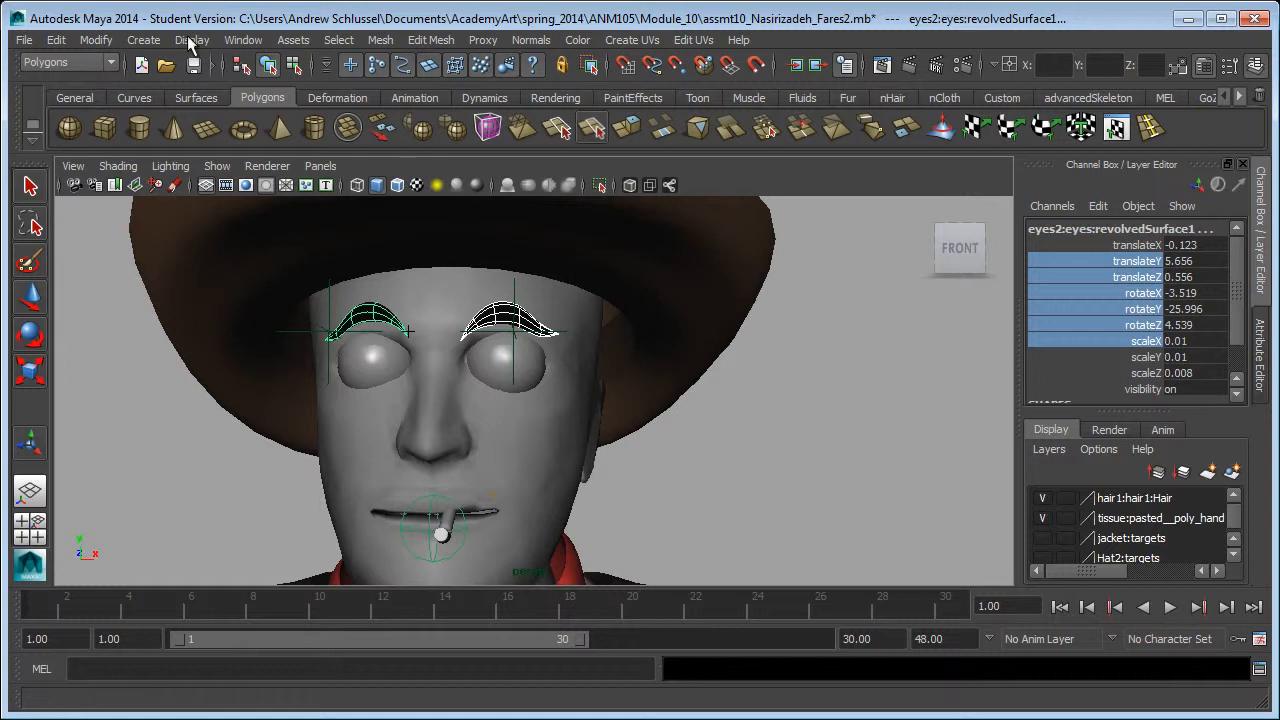
{"action": "left_click", "coordinate": [97, 40]}
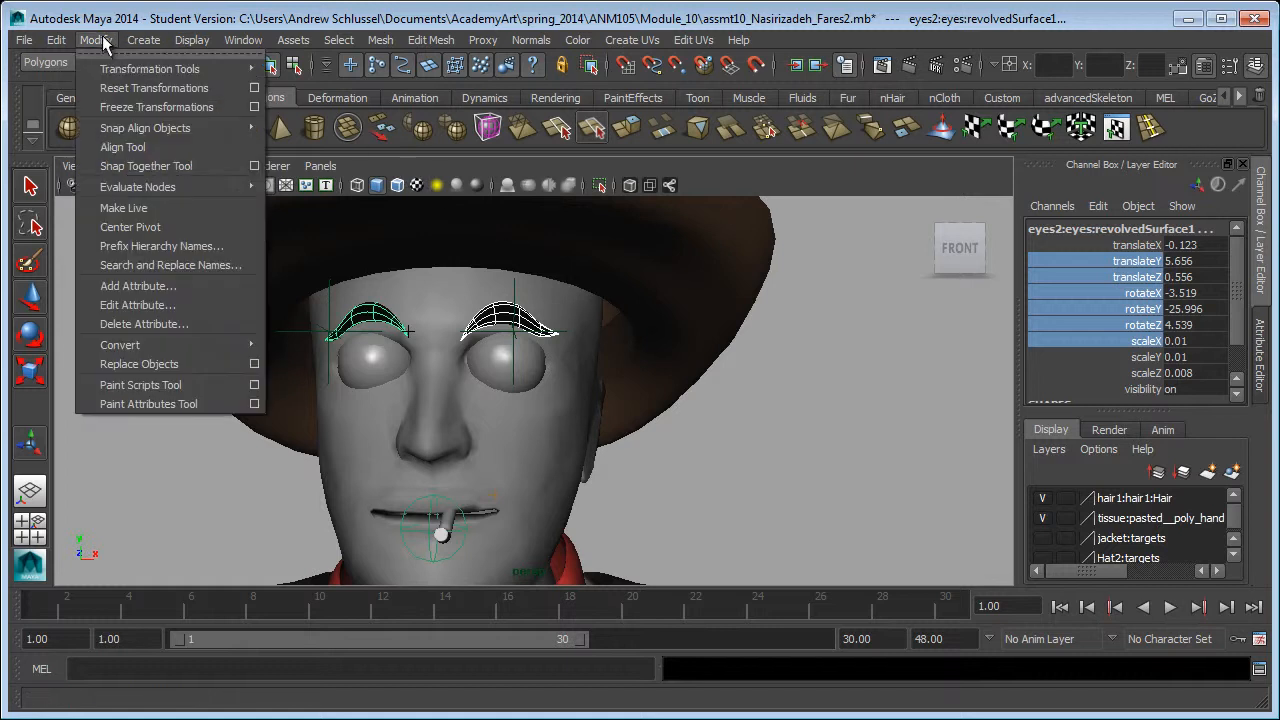
{"action": "left_click", "coordinate": [140, 107]}
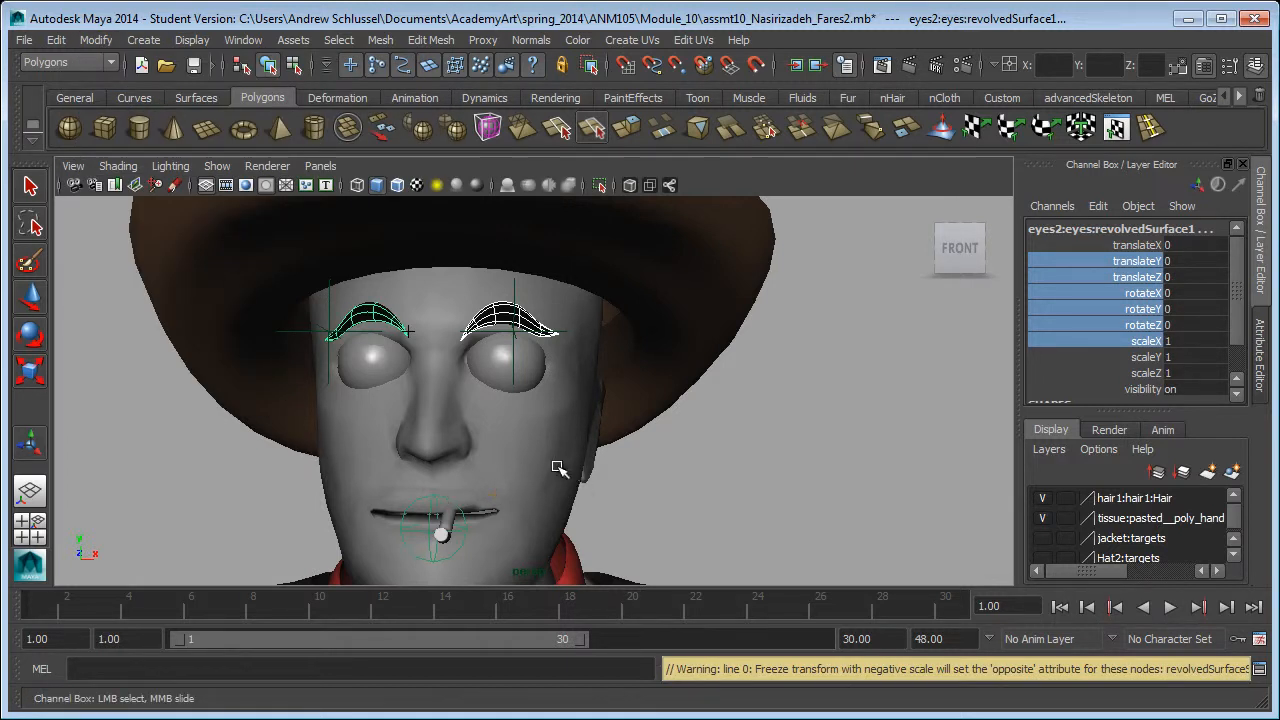
Step: Delete the old eyes group from the cowboy's head
{"action": "left_click", "coordinate": [503, 376]}
{"action": "key", "text": "Up"}
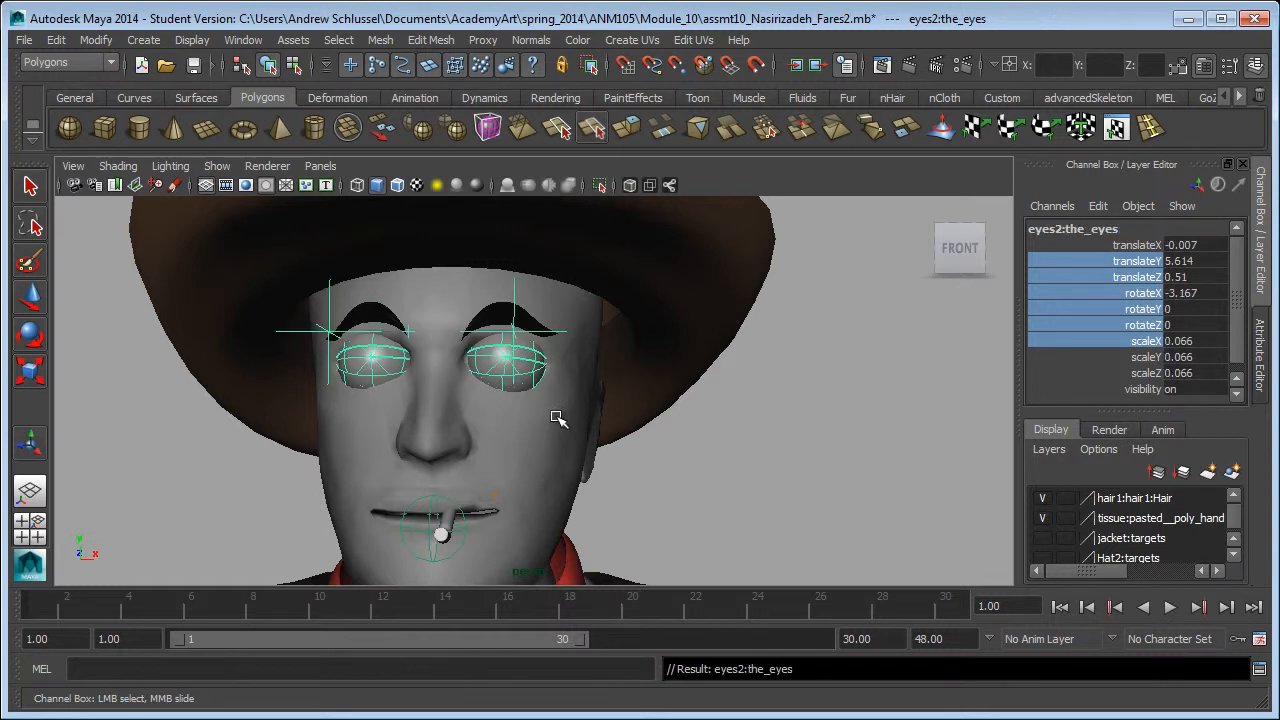
{"action": "key", "text": "r"}
{"action": "left_click", "coordinate": [621, 364]}
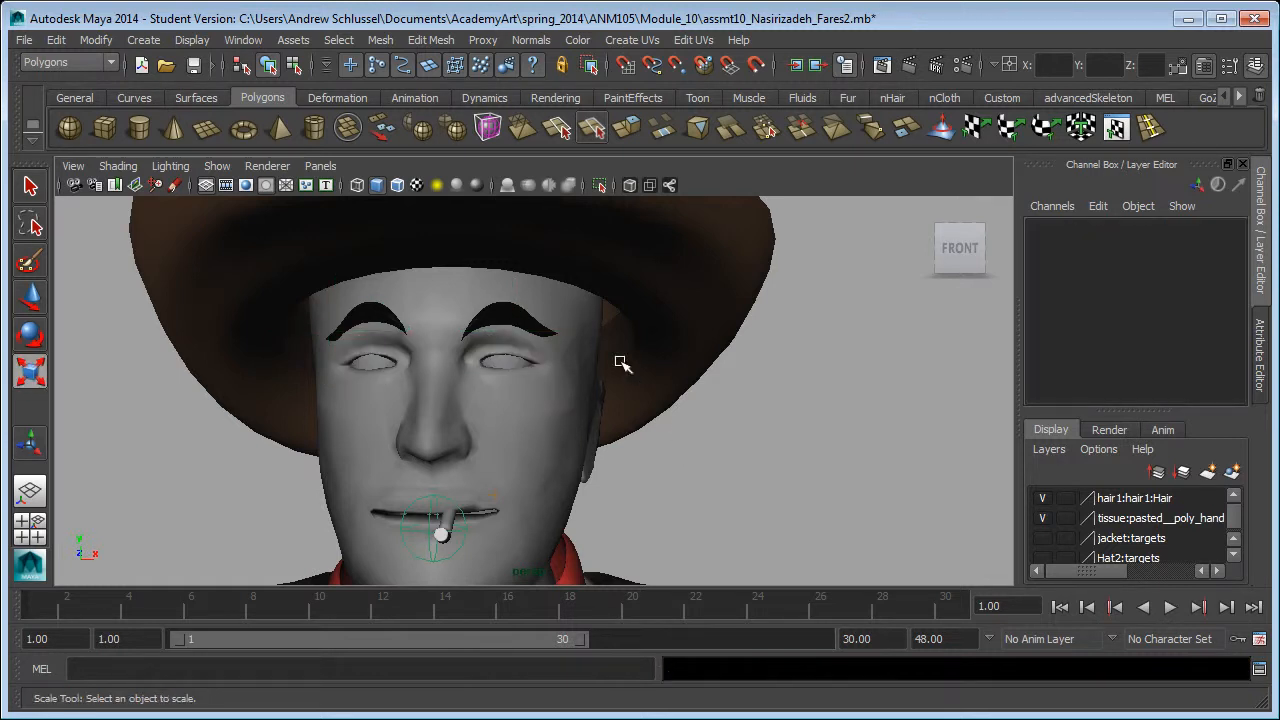
Step: Hide the base head under the cowboy's hat
{"action": "left_click", "coordinate": [573, 432]}
{"action": "mouse_move", "coordinate": [766, 466]}
{"action": "left_mouse_down", "text": "alt"}
{"action": "mouse_move", "coordinate": [740, 481]}
{"action": "mouse_move", "coordinate": [760, 487]}
{"action": "left_mouse_up", "text": "alt"}
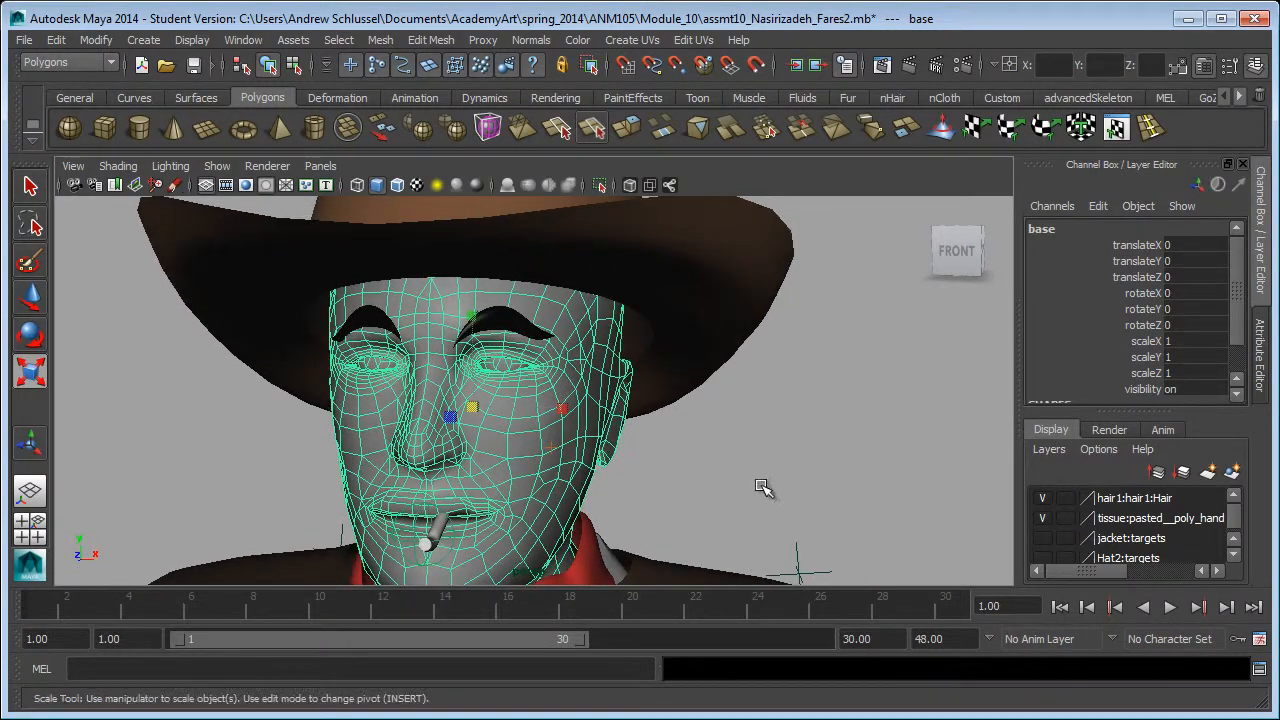
{"action": "key", "text": "ctrl+h"}
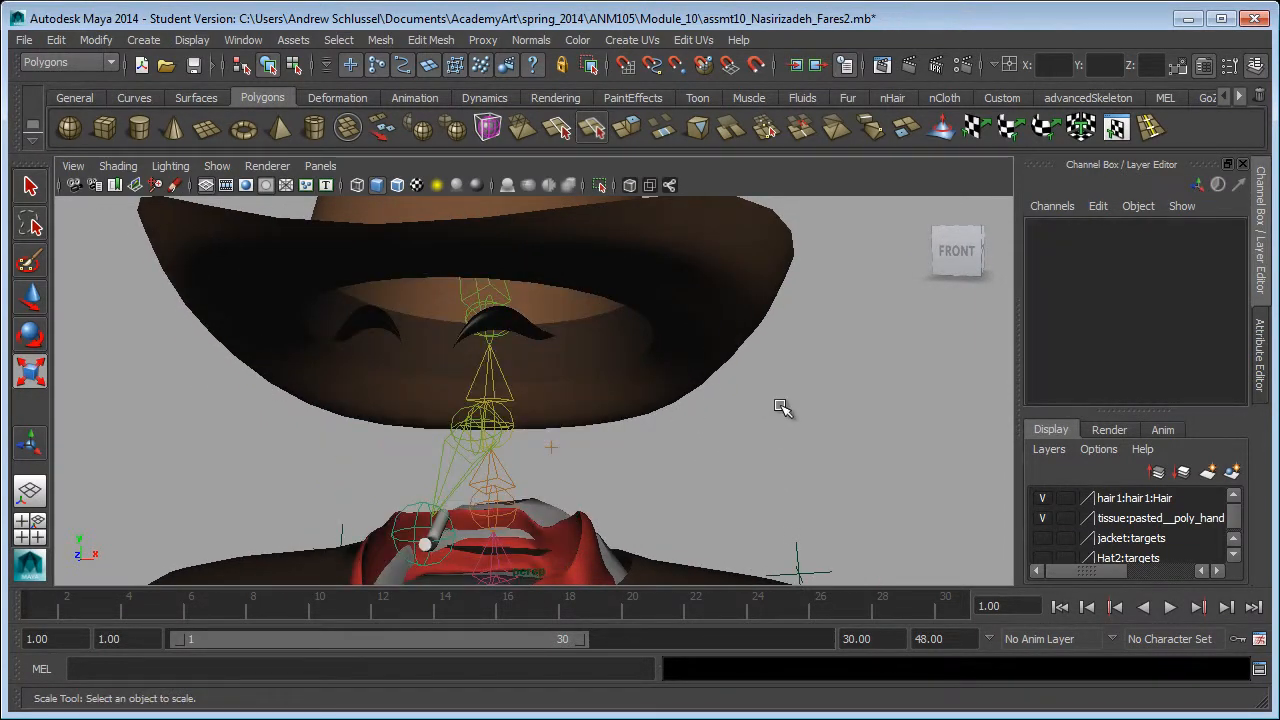
Step: Separate the smile head's mesh into its individual shells
{"action": "right_click_drag", "start_coordinate": [781, 405], "coordinate": [555, 409], "text": "alt"}
{"action": "middle_click_drag", "start_coordinate": [705, 404], "coordinate": [255, 390], "text": "alt"}
{"action": "left_click", "coordinate": [743, 417]}
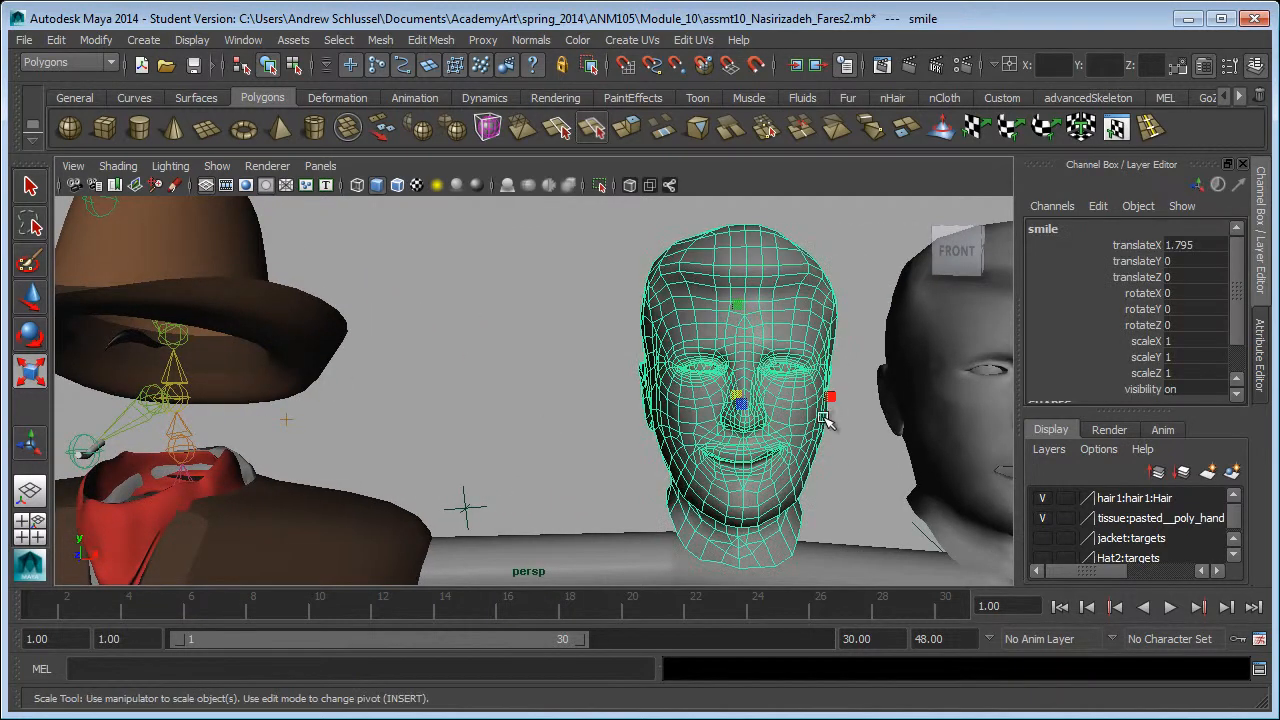
{"action": "key", "text": "f"}
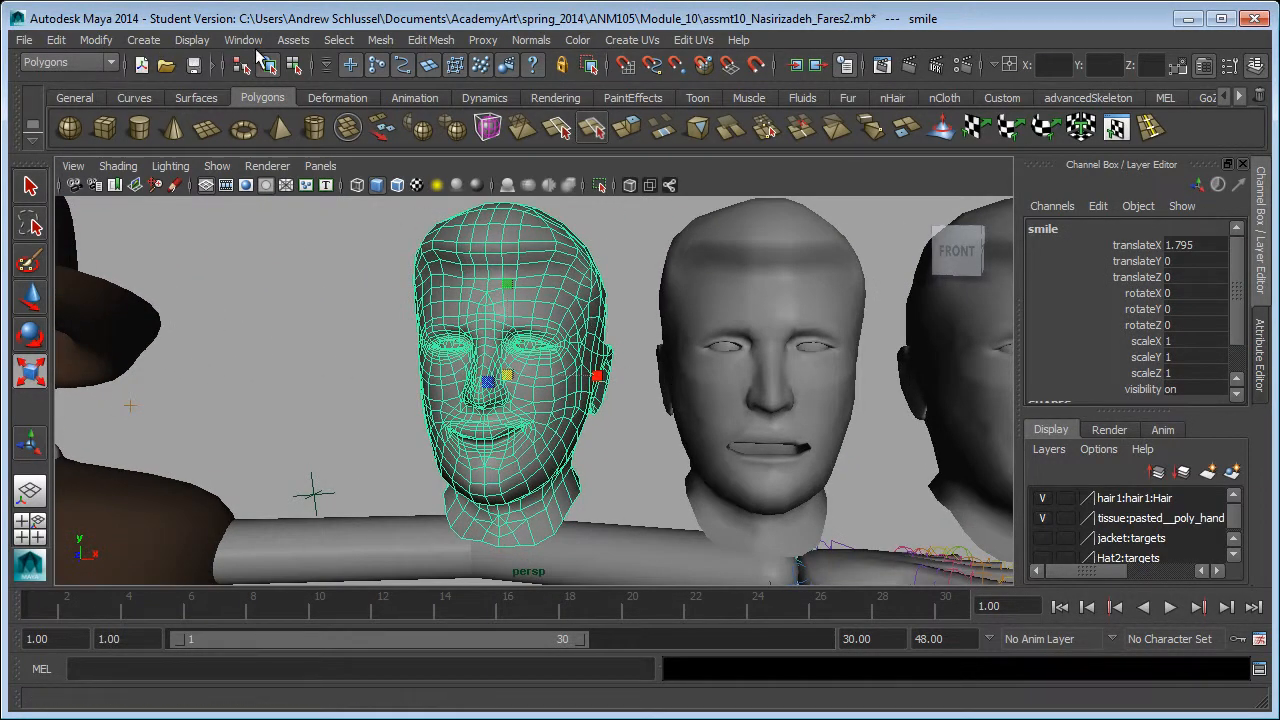
{"action": "left_click", "coordinate": [379, 40]}
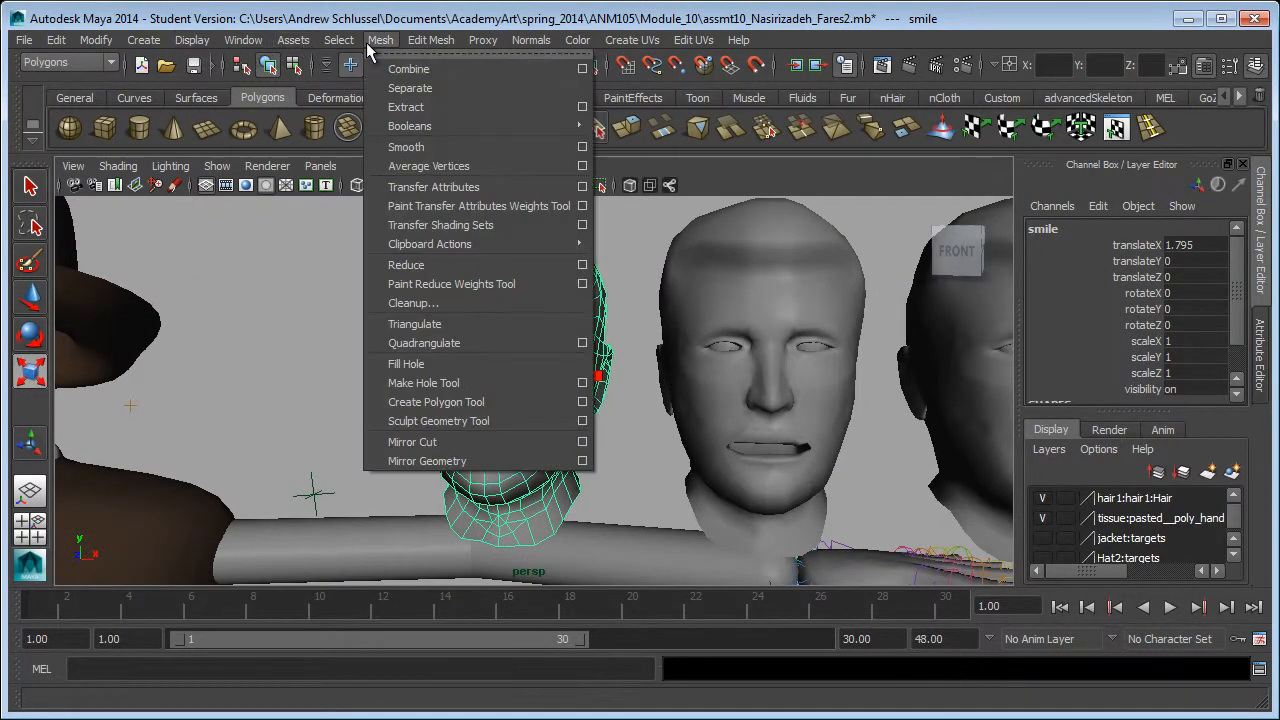
{"action": "left_click", "coordinate": [410, 88]}
{"action": "left_click", "coordinate": [606, 298]}
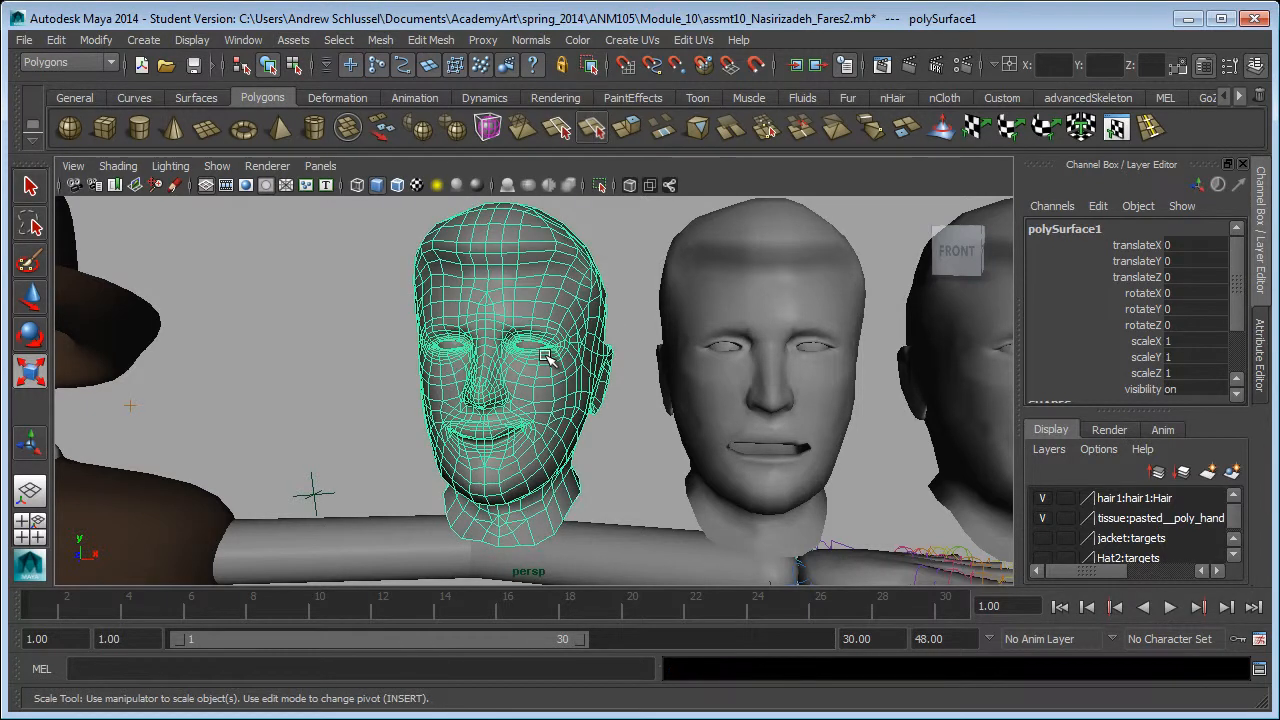
{"action": "left_click", "coordinate": [640, 452]}
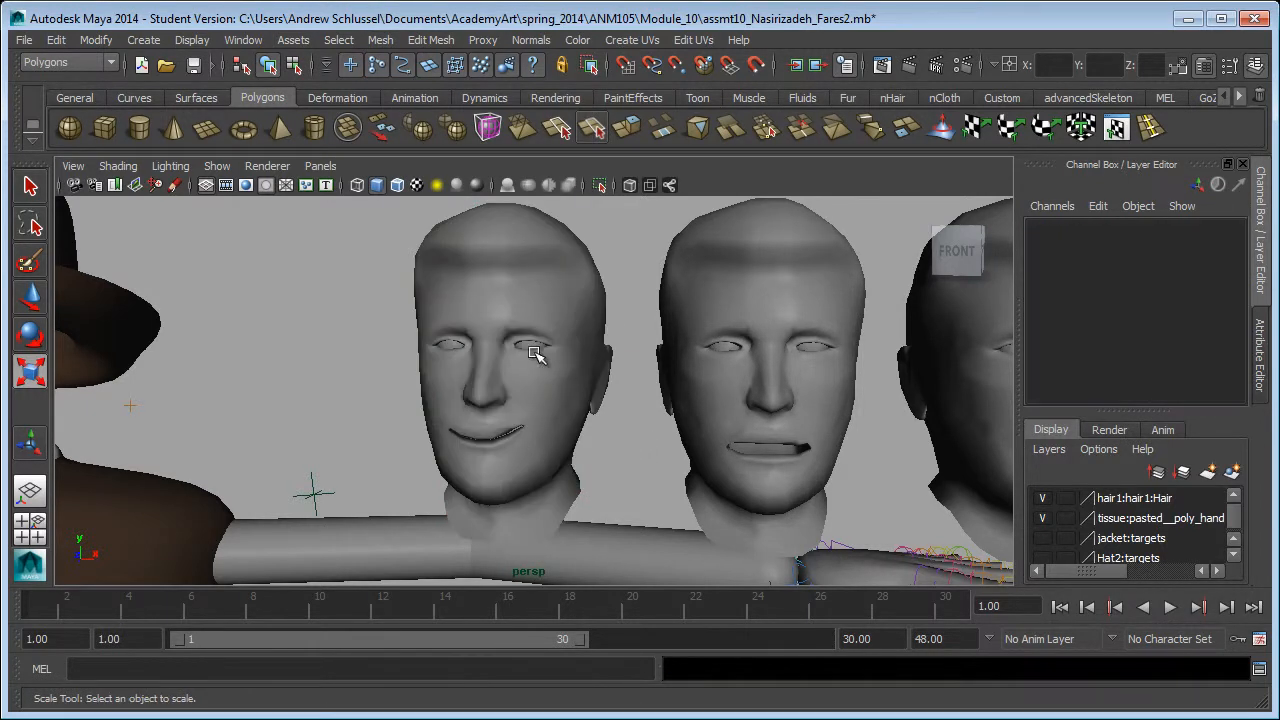
Step: Undo the separation of the smile head
{"action": "key", "text": "ctrl+z"}
{"action": "key", "text": "ctrl+z"}
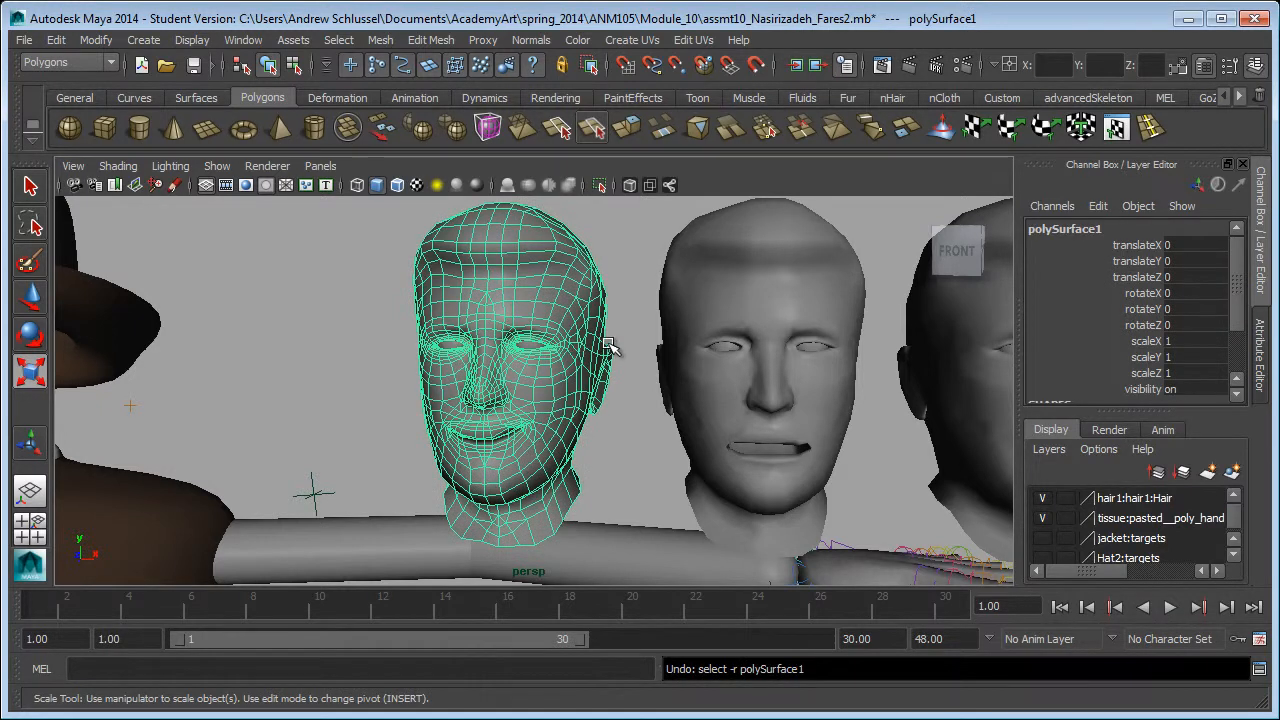
{"action": "key", "text": "ctrl+z"}
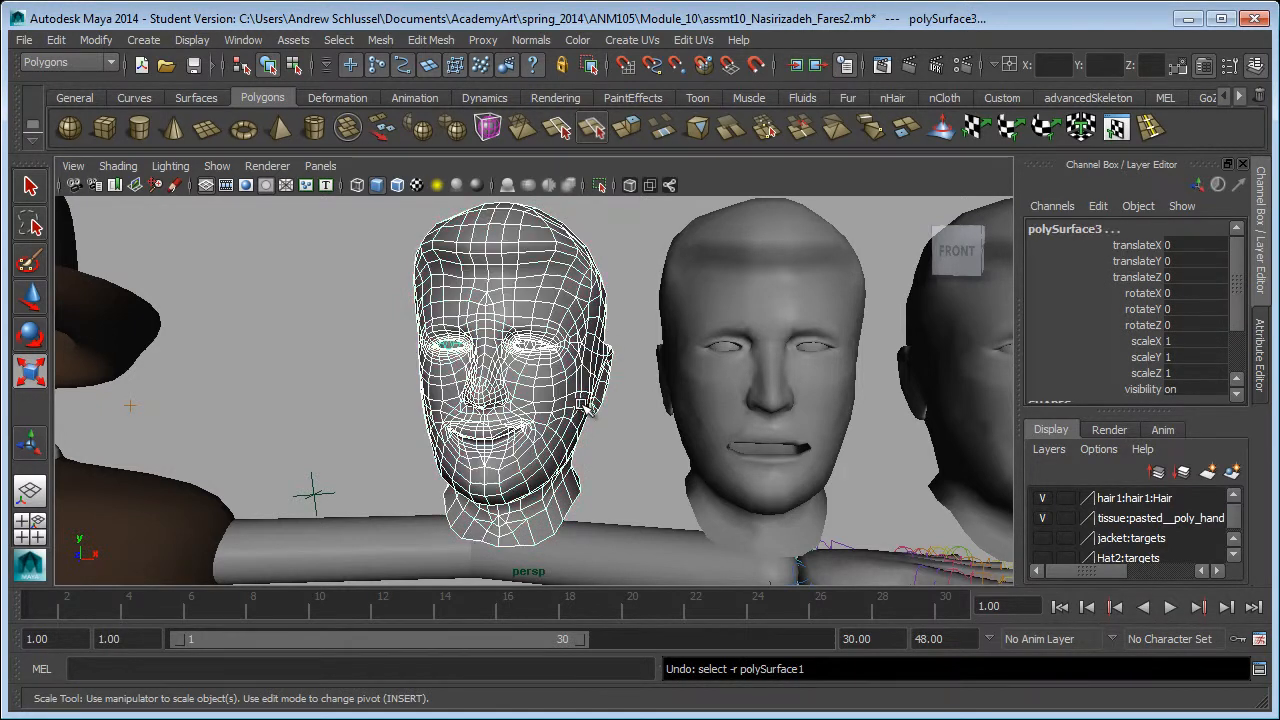
{"action": "left_click", "coordinate": [582, 430]}
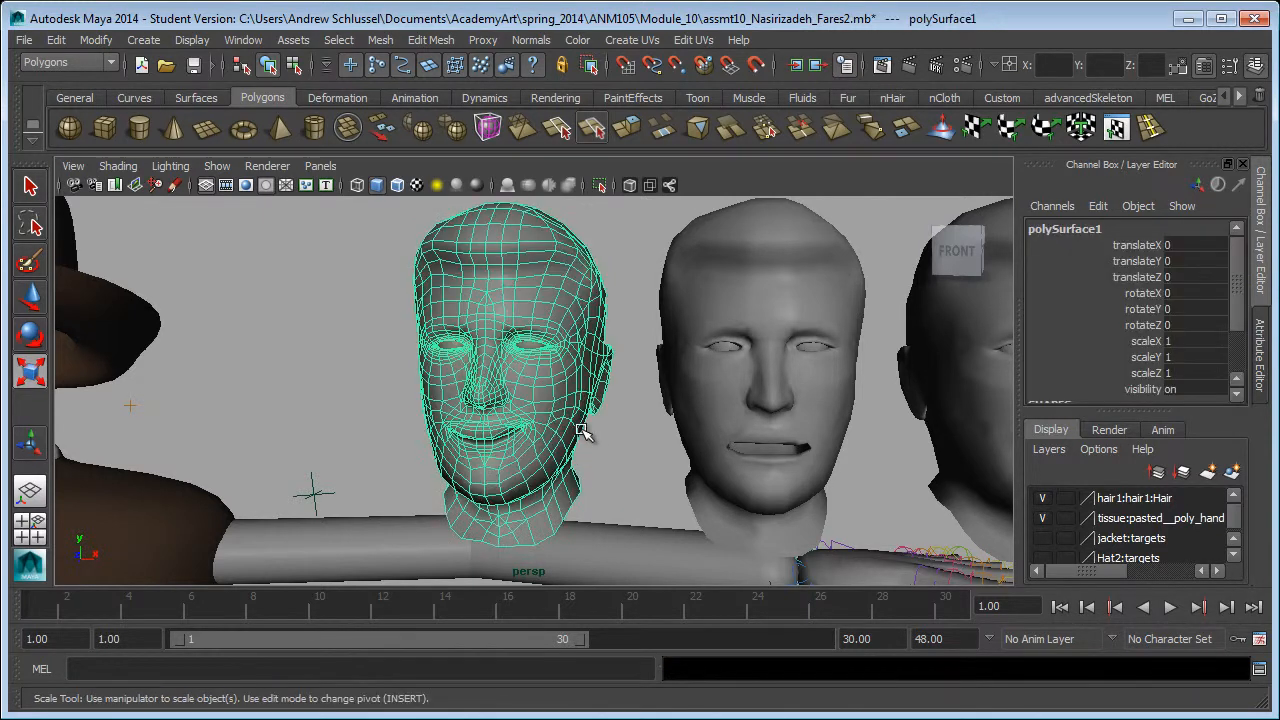
{"action": "key", "text": "ctrl+z"}
{"action": "key", "text": "ctrl+z"}
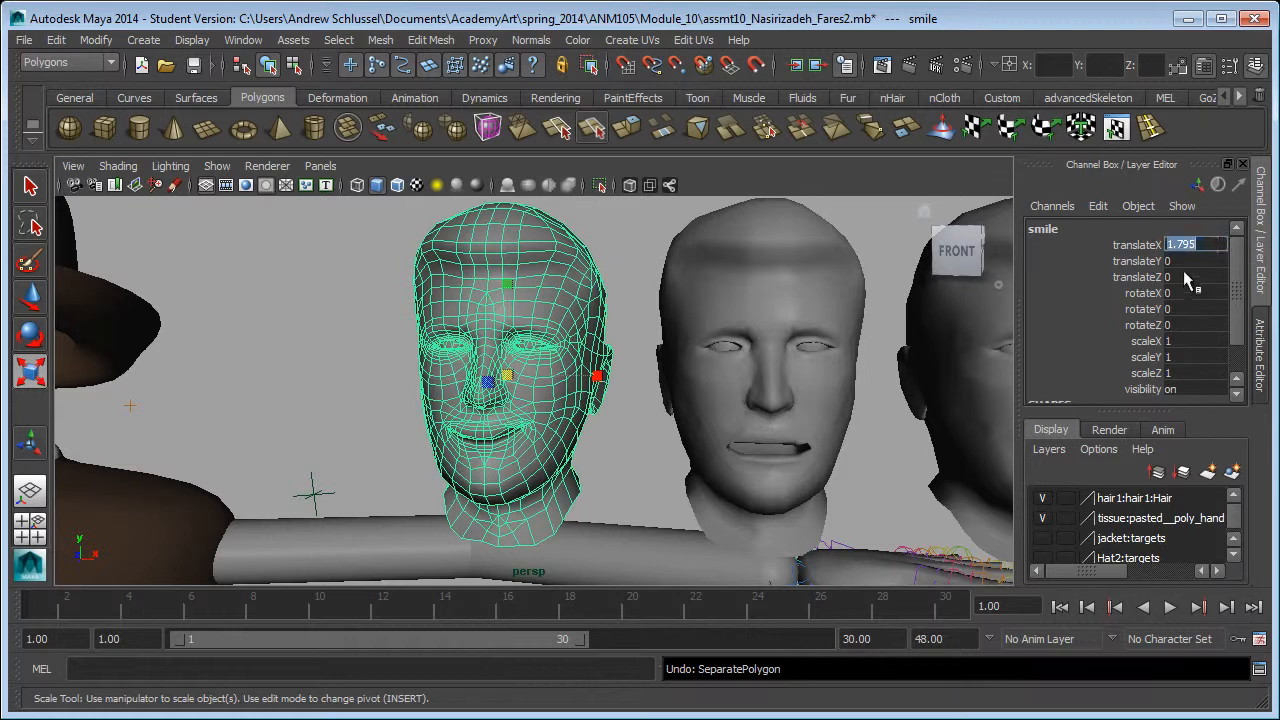
Step: Set the smile head's Translate X to 0 and separate its mesh into individual shells
{"action": "type", "text": "0"}
{"action": "key", "text": "Return"}
{"action": "middle_click_drag", "start_coordinate": [283, 346], "coordinate": [800, 285], "text": "alt"}
{"action": "left_click_drag", "start_coordinate": [723, 334], "coordinate": [737, 334], "text": "alt"}
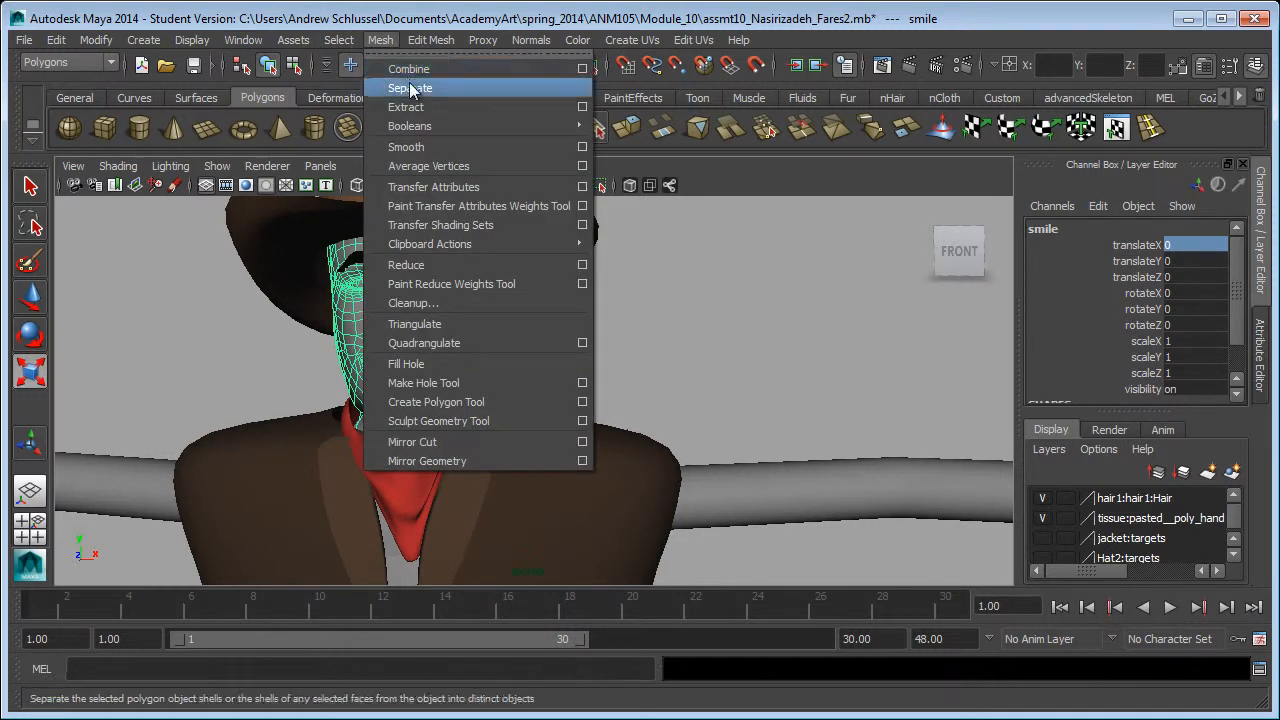
{"action": "left_click", "coordinate": [410, 88]}
{"action": "left_click", "coordinate": [837, 468]}
Step: Select the open and narrow heads together
{"action": "middle_click_drag", "start_coordinate": [820, 400], "coordinate": [288, 390], "text": "alt"}
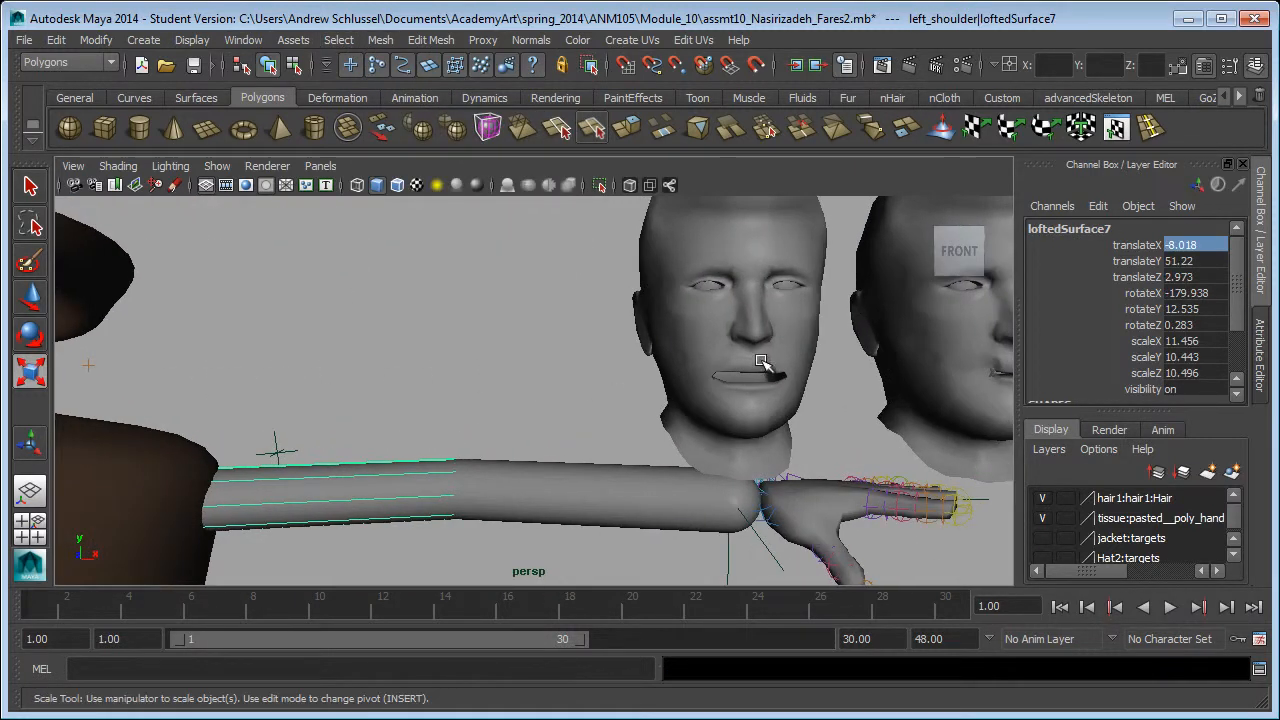
{"action": "left_click", "coordinate": [765, 364]}
{"action": "left_click", "coordinate": [938, 368], "text": "shift"}
{"action": "middle_click_drag", "start_coordinate": [937, 367], "coordinate": [753, 365], "text": "alt"}
{"action": "right_click_drag", "start_coordinate": [966, 354], "coordinate": [680, 366], "text": "alt"}
{"action": "middle_click_drag", "start_coordinate": [680, 366], "coordinate": [806, 363], "text": "alt"}
{"action": "key", "text": "r"}
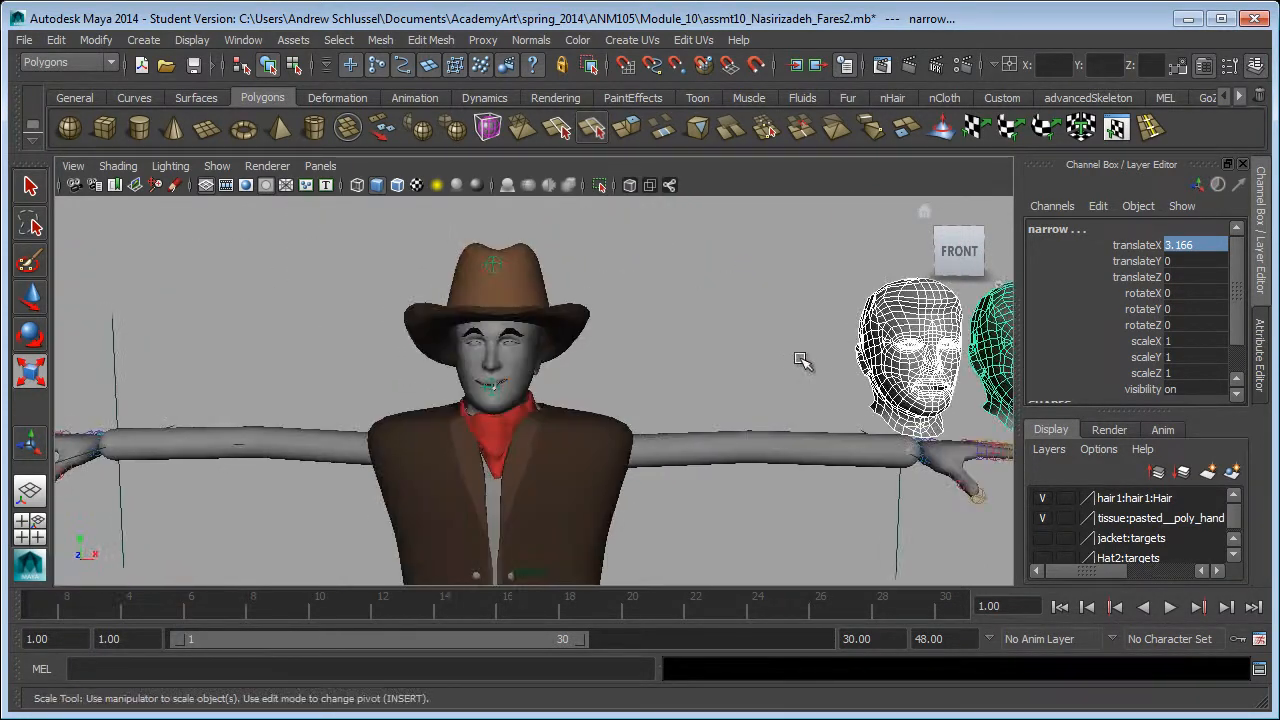
Step: Undo the smile head's separation and Translate X change, and go back to before the base head was hidden
{"action": "key", "text": "ctrl+z"}
{"action": "key", "text": "ctrl+z"}
{"action": "key", "text": "ctrl+z"}
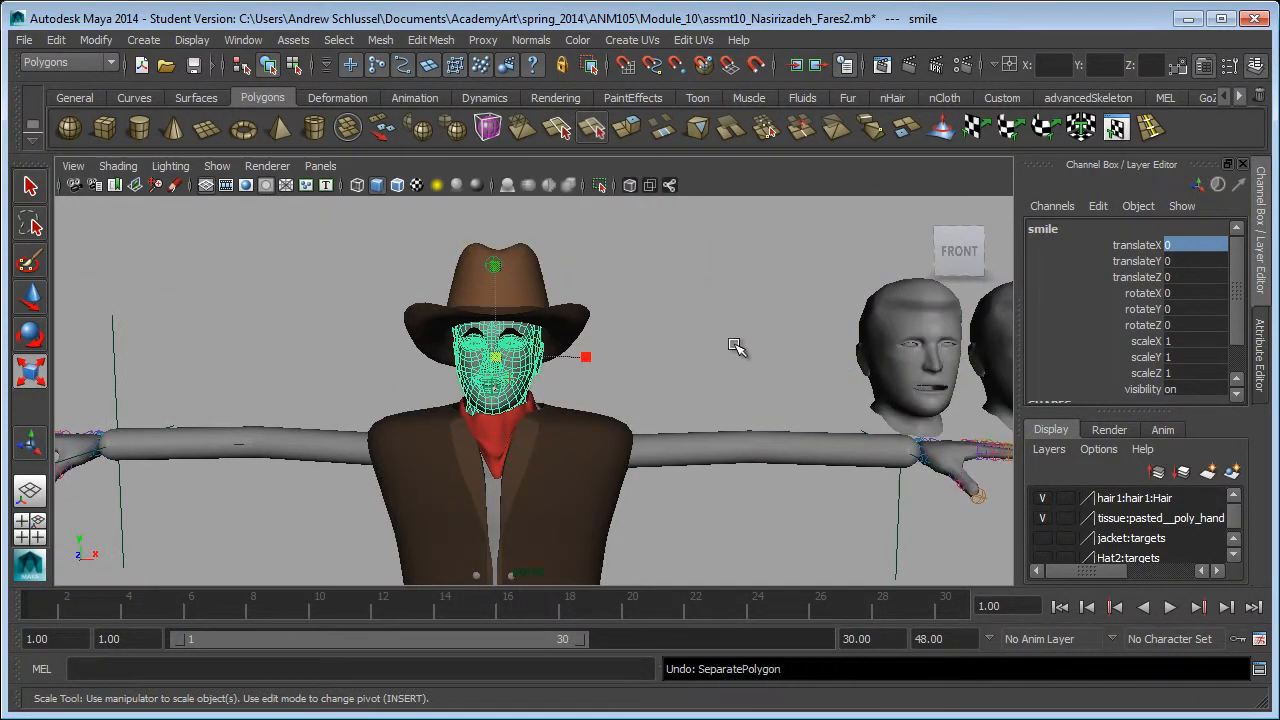
{"action": "key", "text": "ctrl+z"}
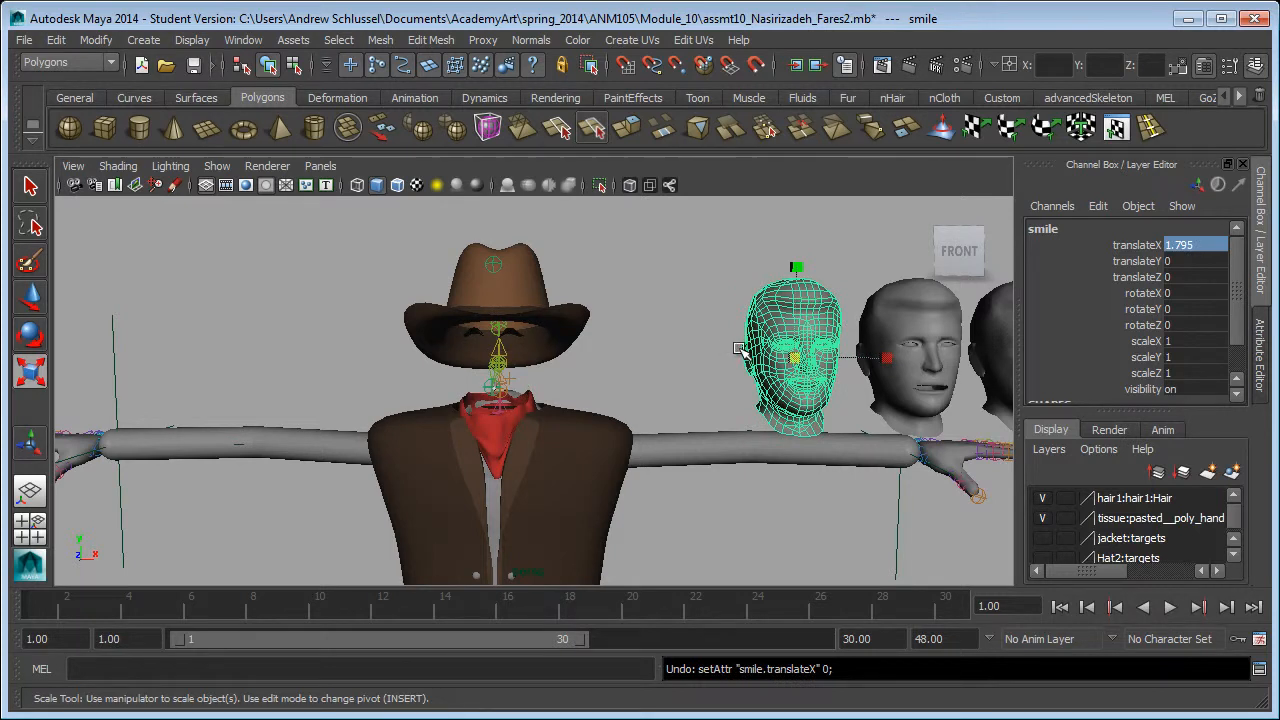
{"action": "key", "text": "ctrl+z"}
{"action": "key", "text": "ctrl+z"}
Step: Separate the base head on the cowboy into its individual mesh shells
{"action": "right_click_drag", "start_coordinate": [666, 357], "coordinate": [900, 352], "text": "alt"}
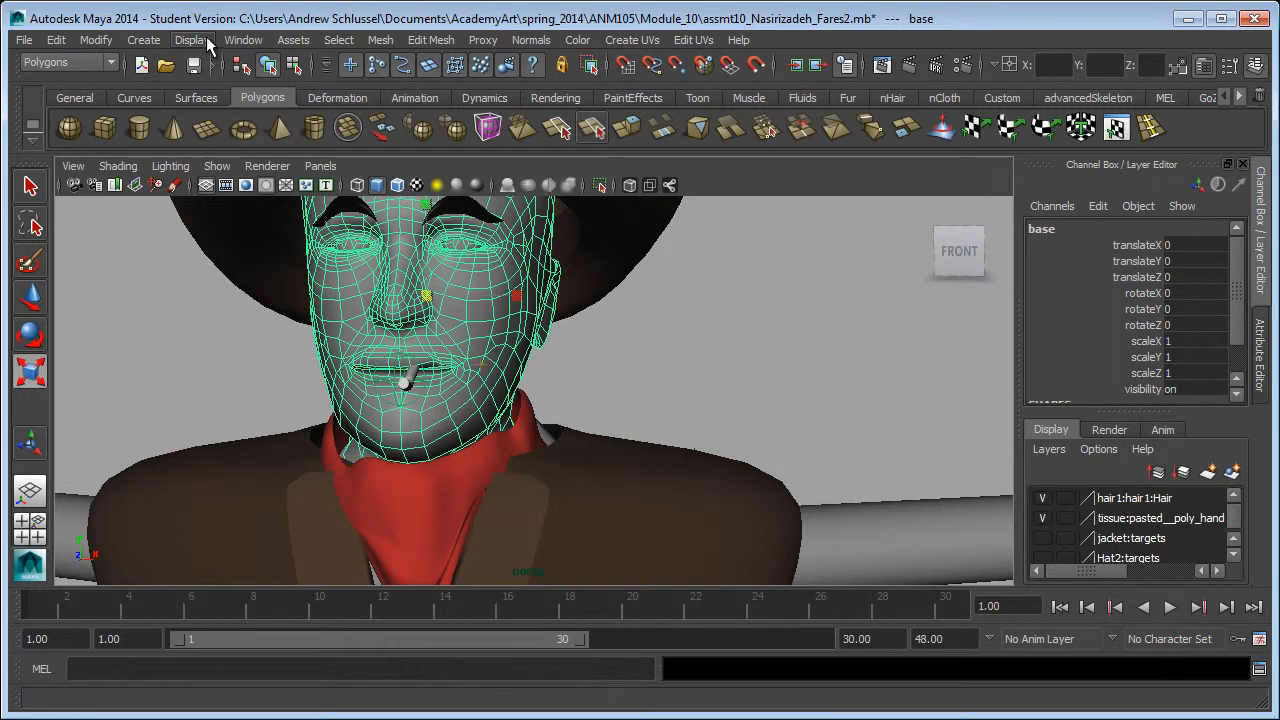
{"action": "left_click", "coordinate": [368, 38]}
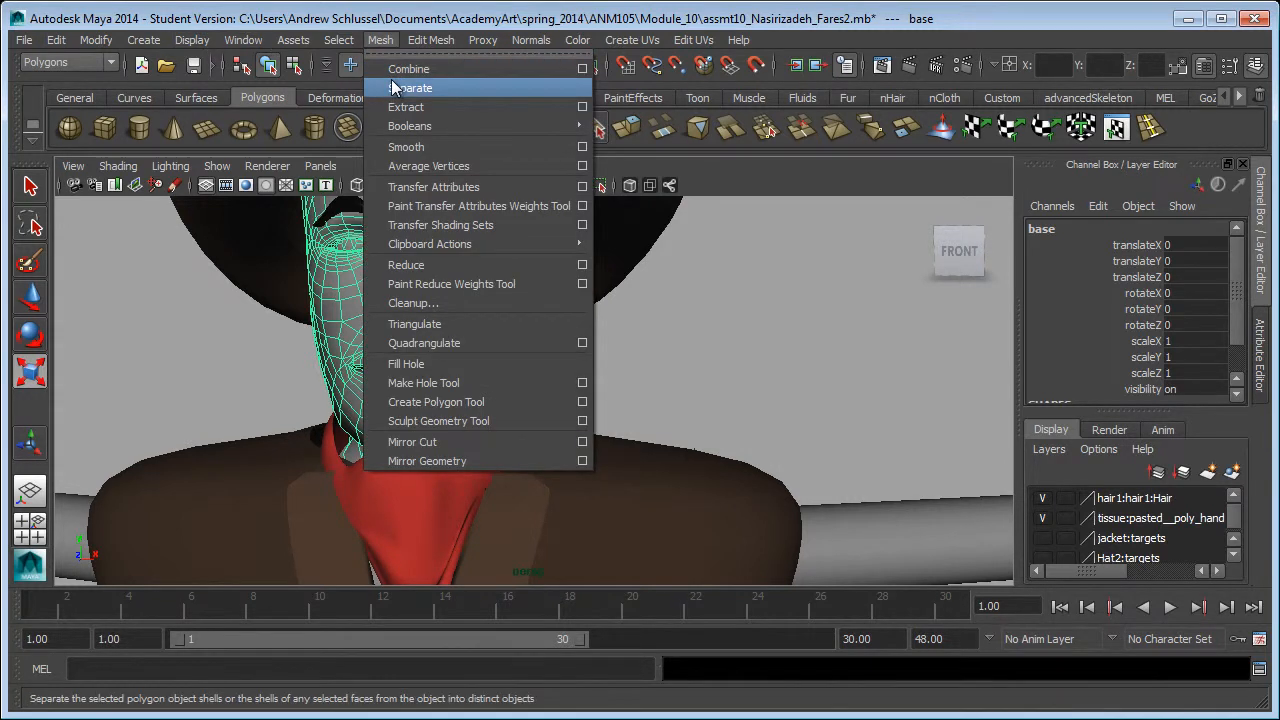
{"action": "left_click", "coordinate": [402, 86]}
{"action": "left_click", "coordinate": [647, 341]}
Step: Select the smile, open and narrow heads together and separate them into individual mesh shells
{"action": "middle_click_drag", "start_coordinate": [703, 346], "coordinate": [433, 336], "text": "alt"}
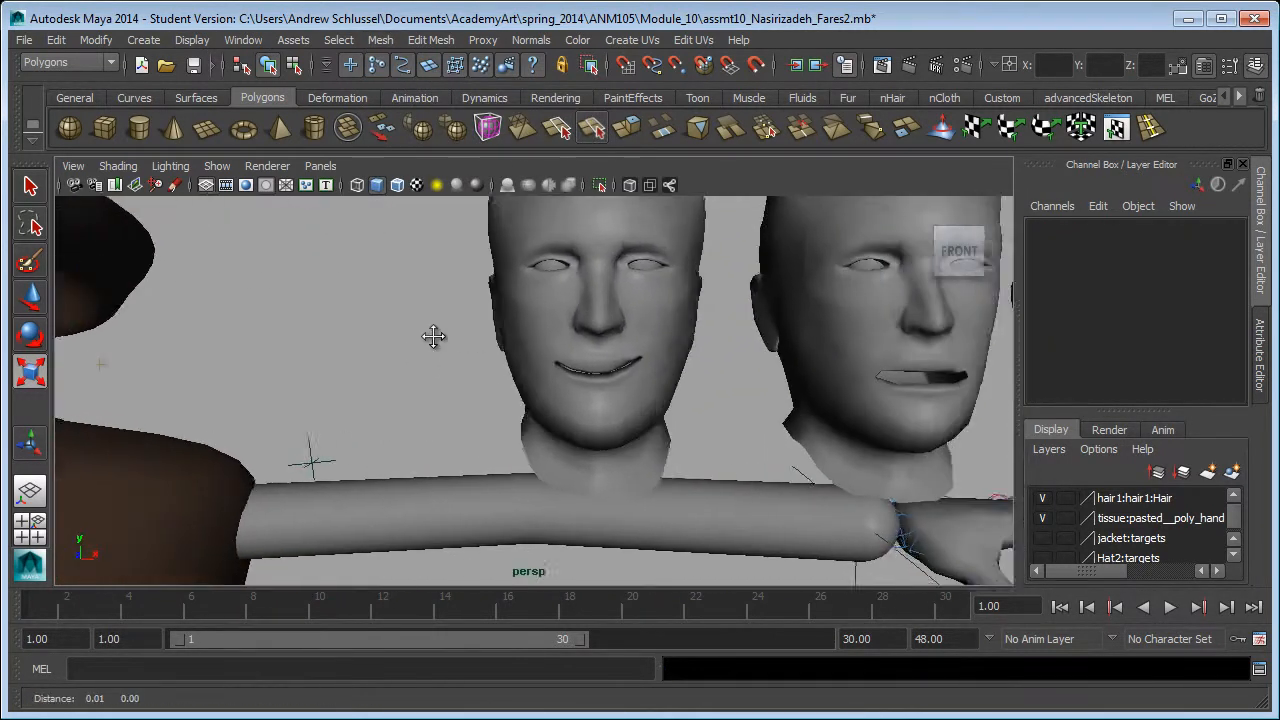
{"action": "left_click", "coordinate": [594, 329]}
{"action": "left_click", "coordinate": [830, 330], "text": "shift"}
{"action": "middle_click_drag", "start_coordinate": [760, 340], "coordinate": [960, 340], "text": "alt"}
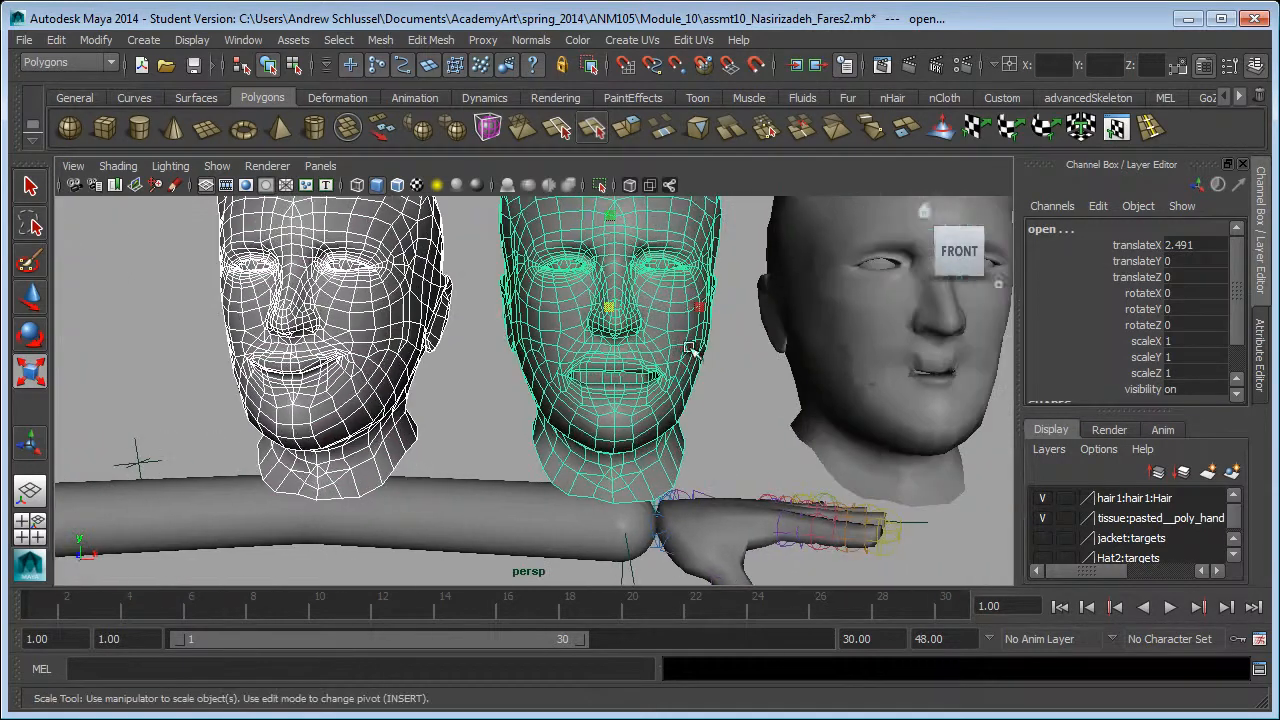
{"action": "left_click", "coordinate": [880, 330], "text": "shift"}
{"action": "left_click", "coordinate": [381, 40]}
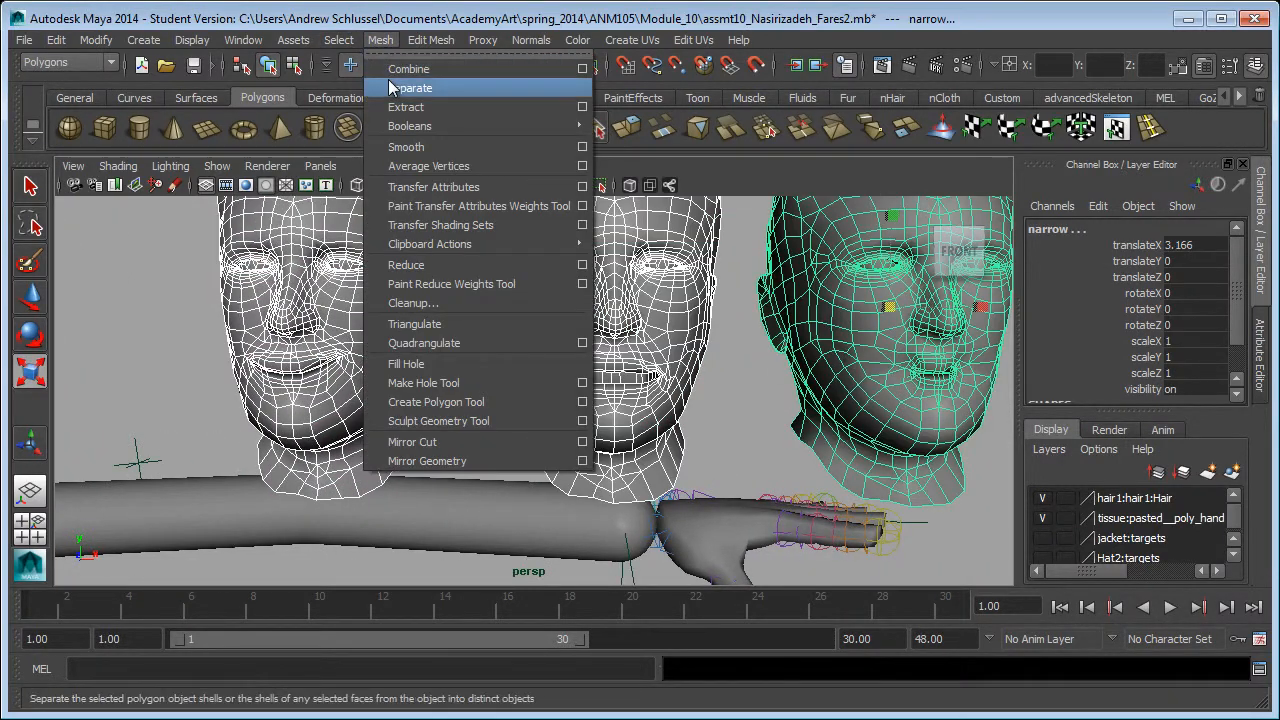
{"action": "left_click", "coordinate": [398, 84]}
{"action": "left_click", "coordinate": [180, 323]}
Step: Rename the separated head mesh with the smiling mouth as smile
{"action": "left_click", "coordinate": [295, 372]}
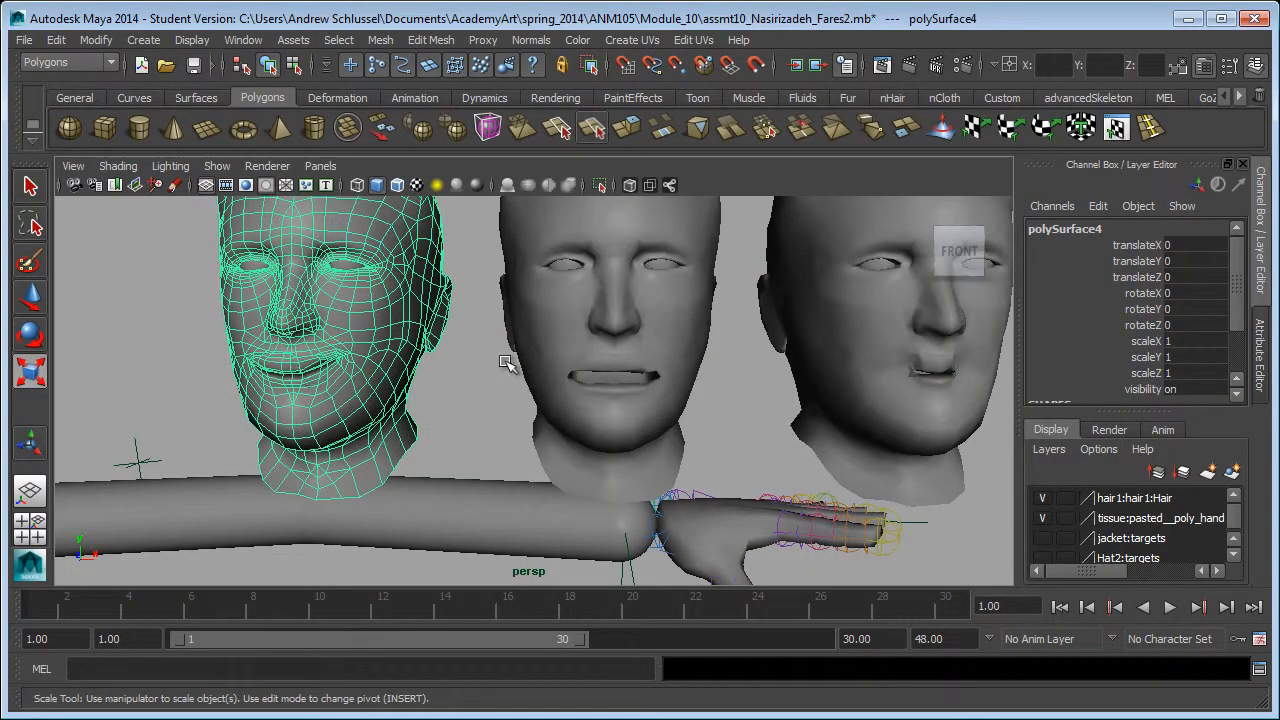
{"action": "left_click", "coordinate": [556, 341], "text": "shift"}
{"action": "left_click", "coordinate": [457, 390]}
{"action": "left_click", "coordinate": [427, 307]}
{"action": "double_click", "coordinate": [1100, 228]}
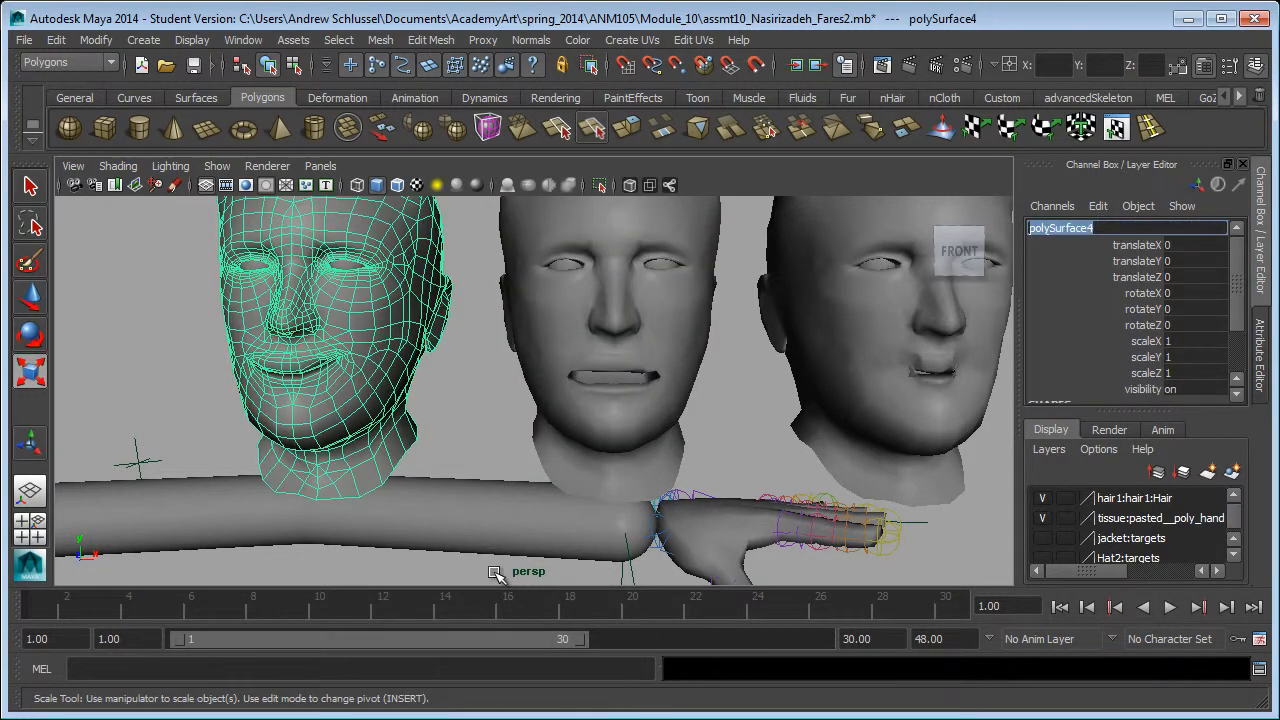
{"action": "key", "text": "Return"}
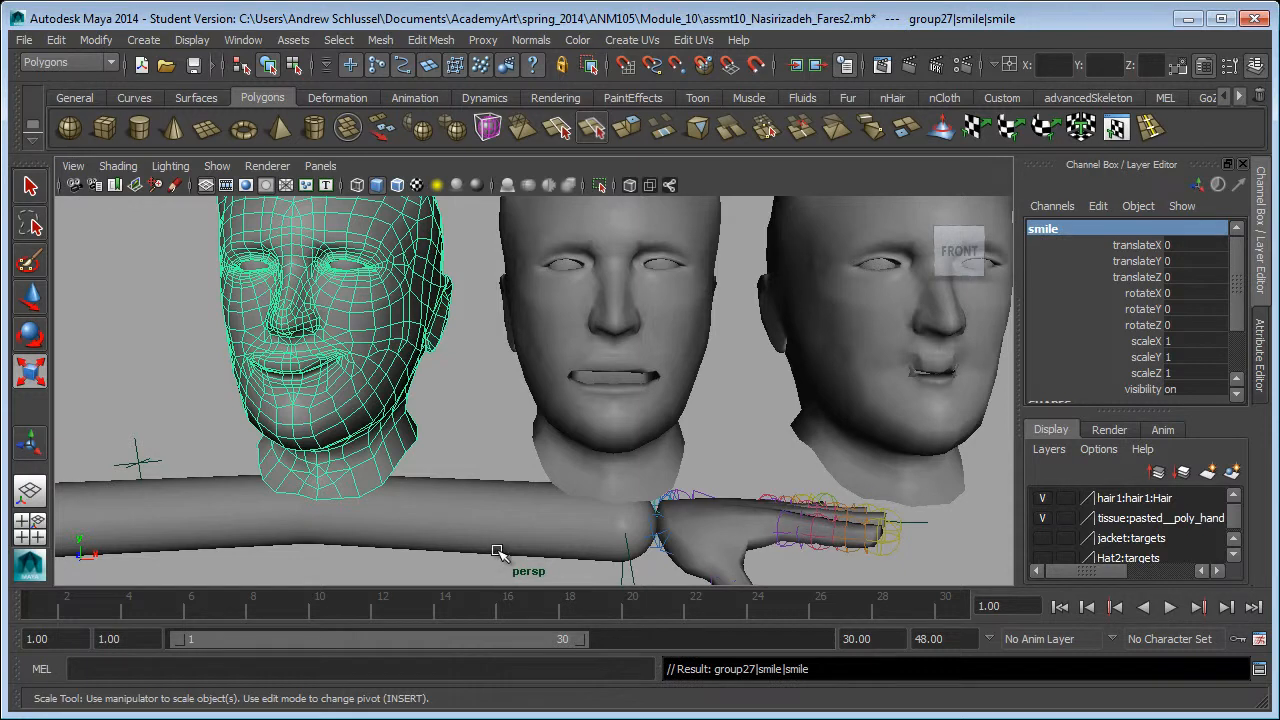
Step: Rename the separated open-mouthed head mesh as open and the narrow-mouthed one as narrow
{"action": "left_click", "coordinate": [580, 388]}
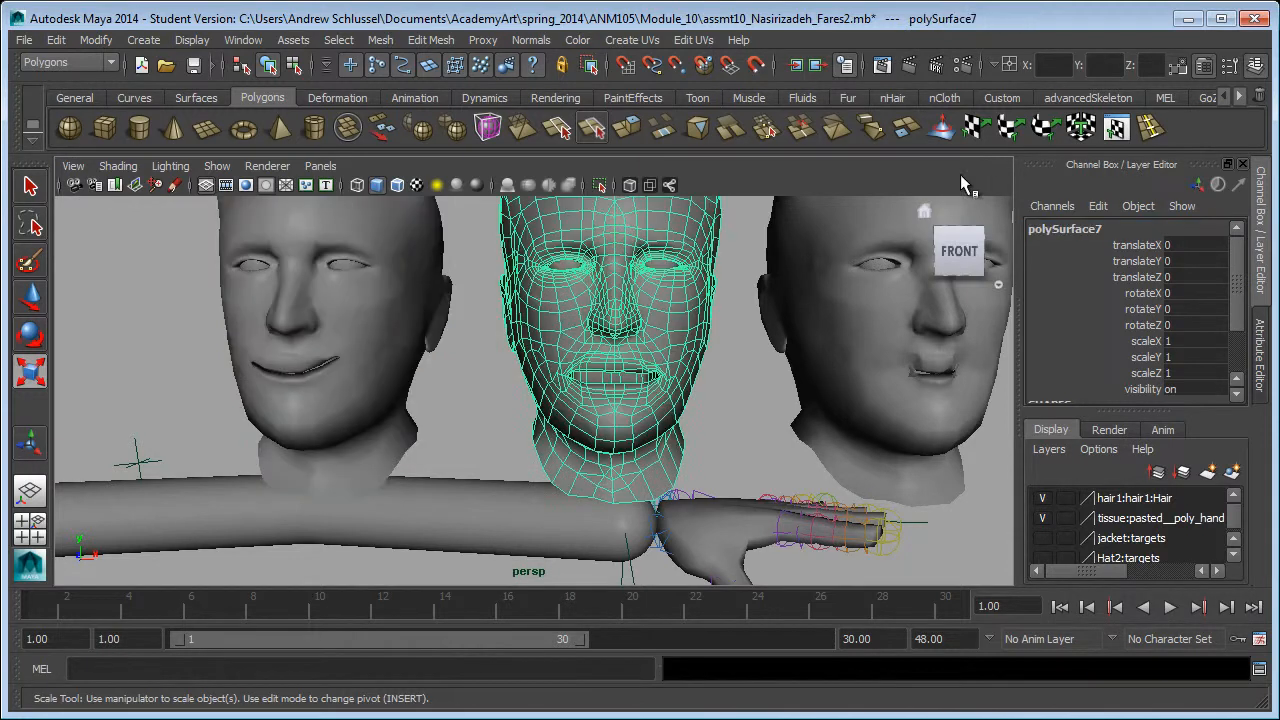
{"action": "double_click", "coordinate": [1051, 229]}
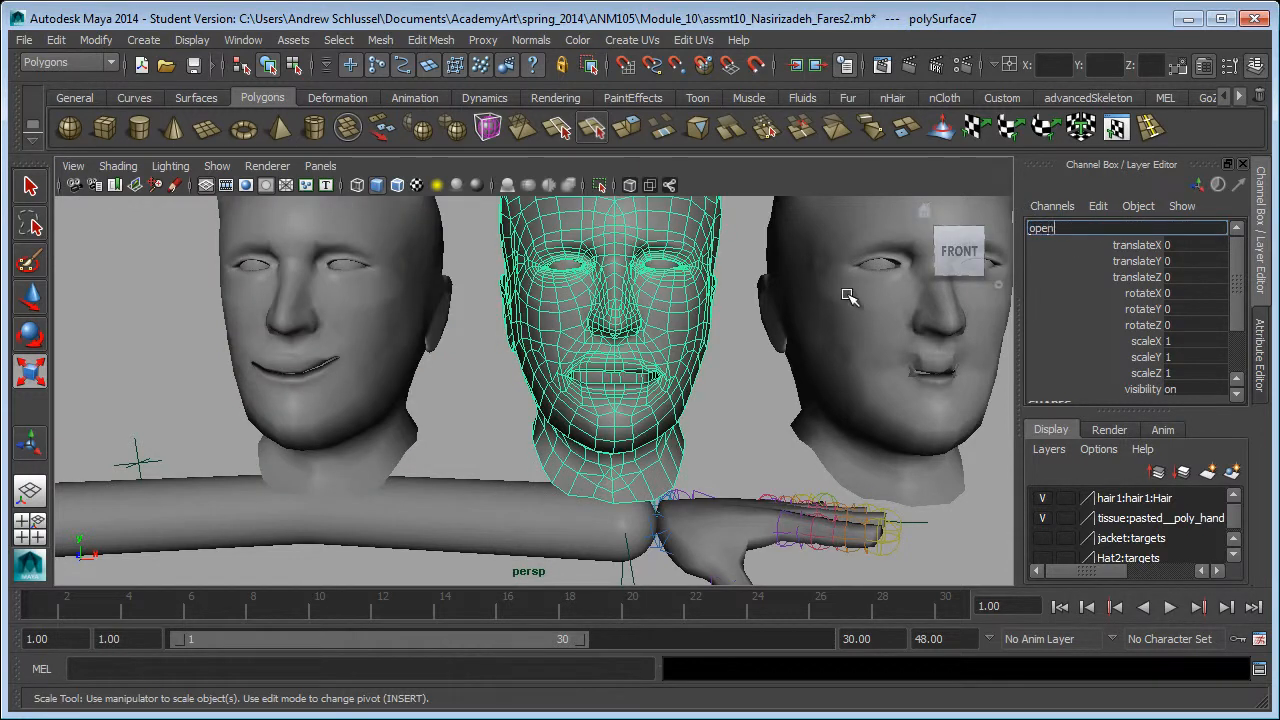
{"action": "key", "text": "Return"}
{"action": "left_click", "coordinate": [884, 315]}
{"action": "double_click", "coordinate": [1064, 228]}
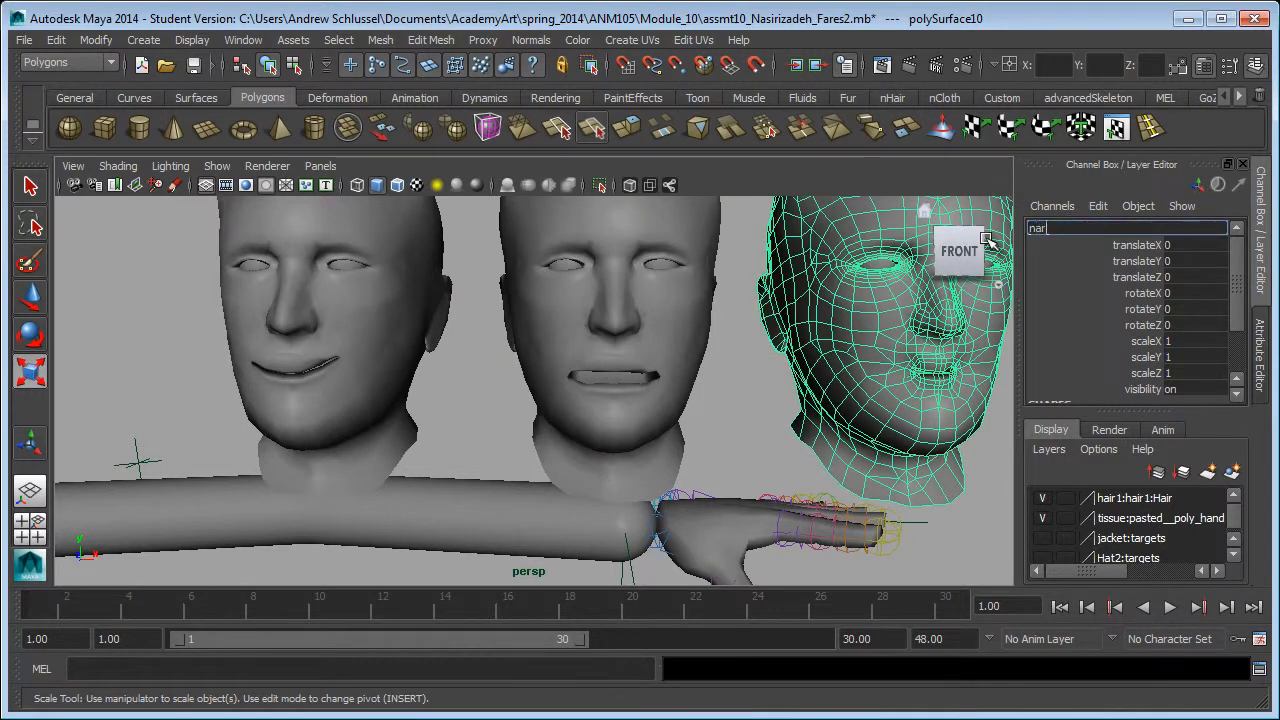
{"action": "key", "text": "Return"}
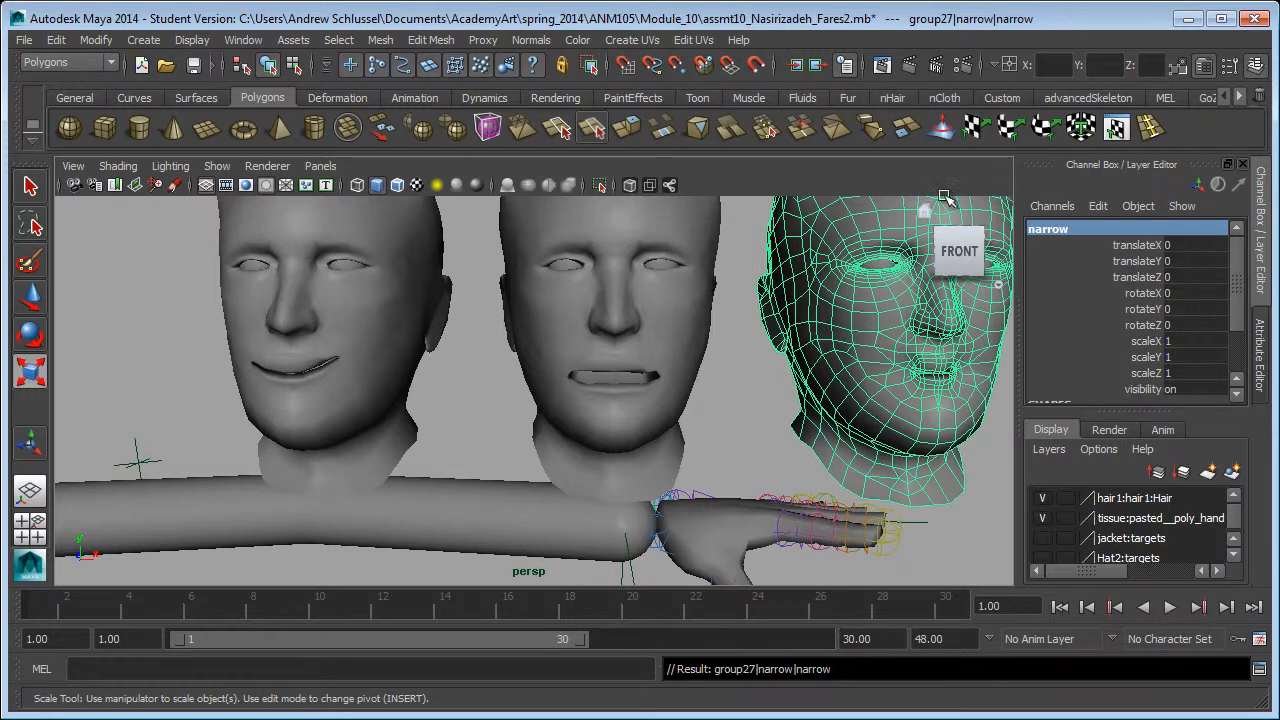
Step: Rename the separated head mesh on the cowboy's body as base
{"action": "left_click_drag", "start_coordinate": [380, 409], "coordinate": [537, 380], "text": "alt"}
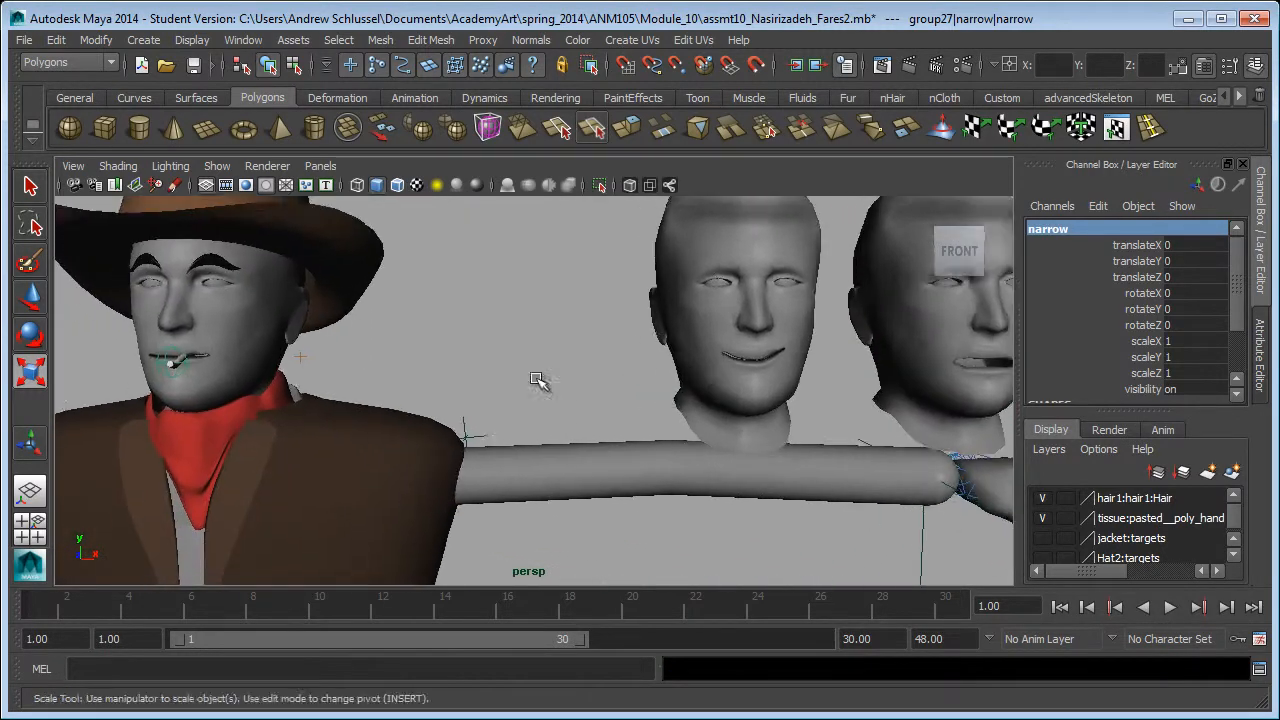
{"action": "left_click", "coordinate": [237, 356]}
{"action": "left_click", "coordinate": [316, 358]}
{"action": "left_click", "coordinate": [284, 362]}
{"action": "double_click", "coordinate": [1060, 228]}
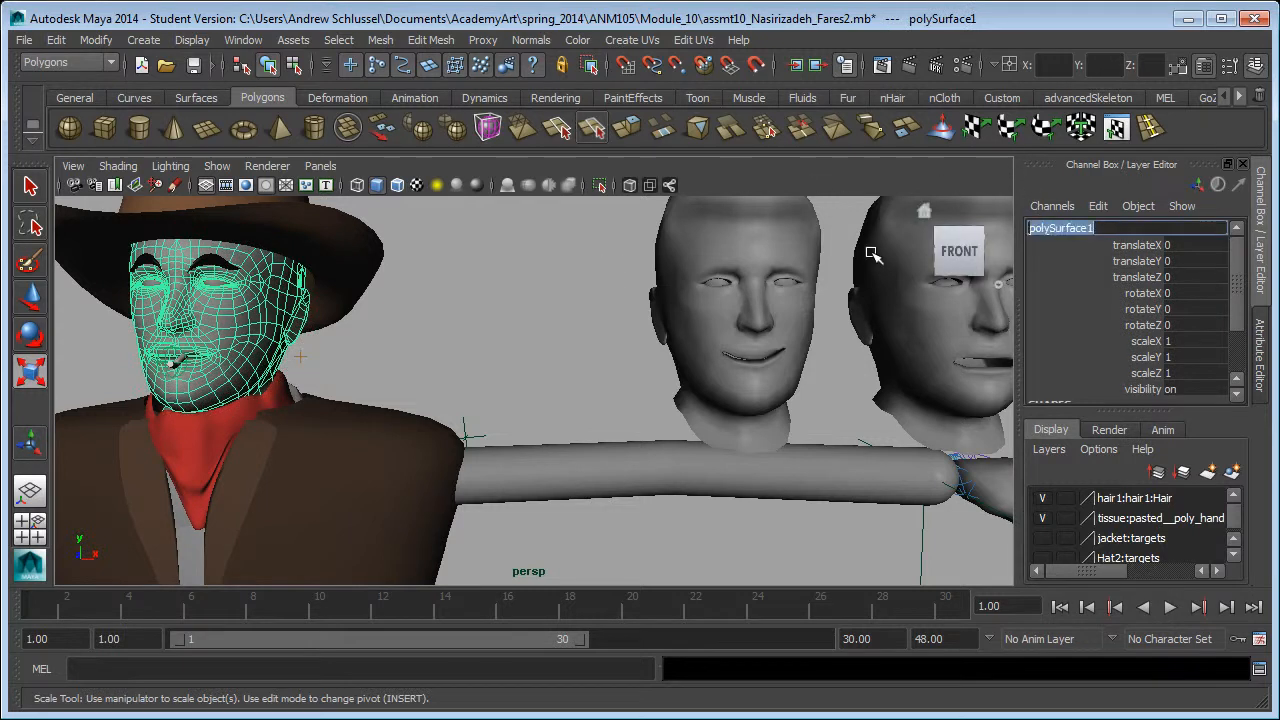
{"action": "type", "text": "base"}
{"action": "key", "text": "Return"}
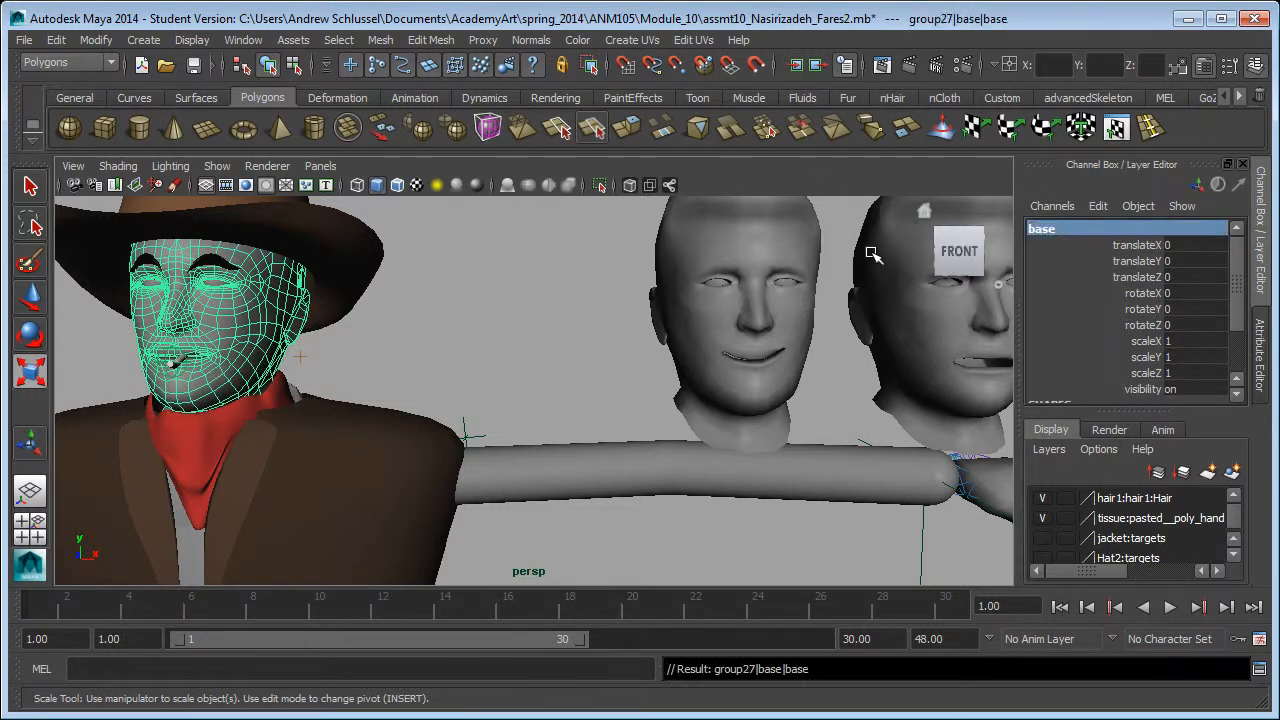
Step: Create a blend shape on the cowboy's base head using the smile, open and narrow heads as targets
{"action": "right_click_drag", "start_coordinate": [808, 303], "coordinate": [668, 307], "text": "alt"}
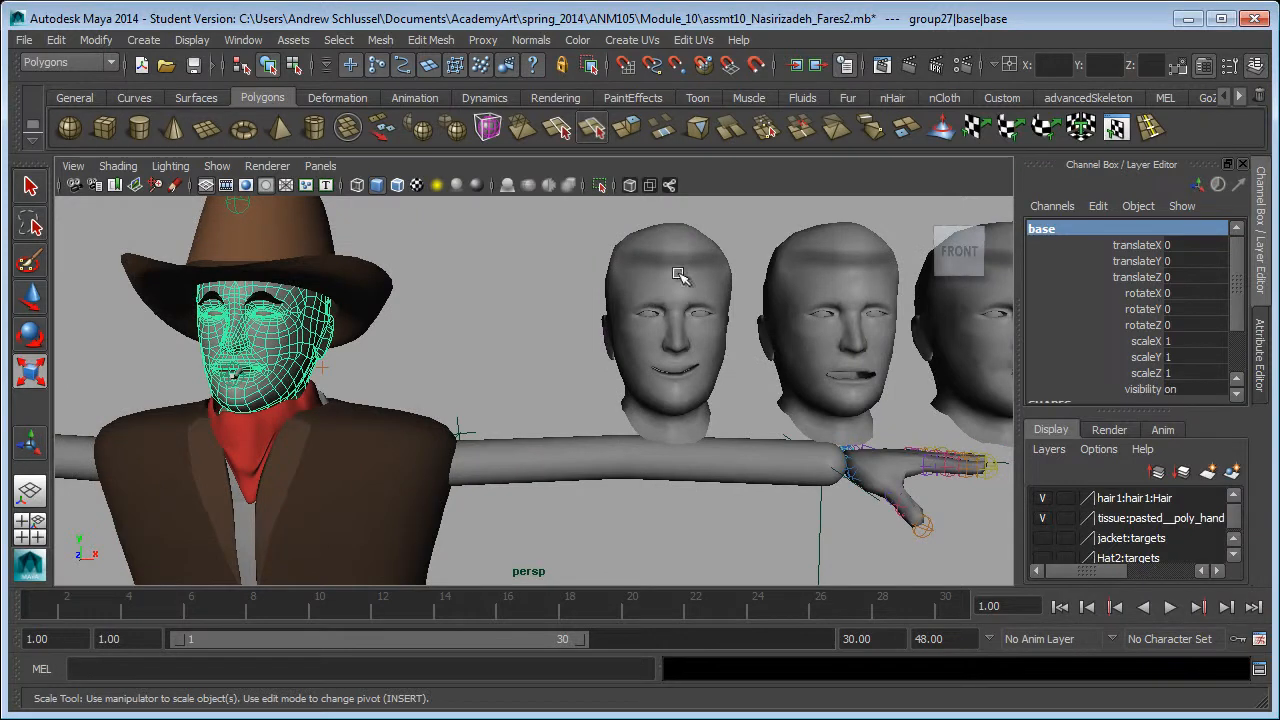
{"action": "left_click", "coordinate": [690, 275]}
{"action": "left_click", "coordinate": [797, 310], "text": "shift"}
{"action": "left_click", "coordinate": [915, 285], "text": "shift"}
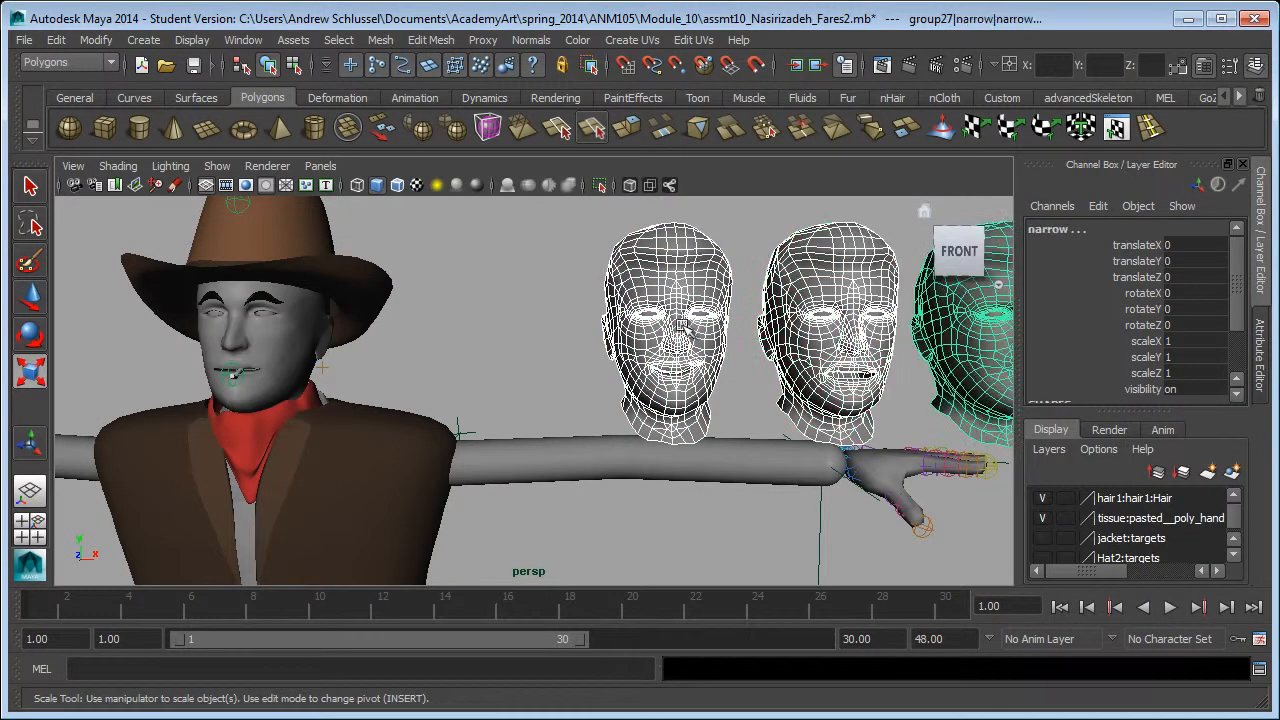
{"action": "left_click", "coordinate": [310, 300], "text": "shift"}
{"action": "key", "text": "ctrl+z"}
{"action": "left_click", "coordinate": [305, 383], "text": "shift"}
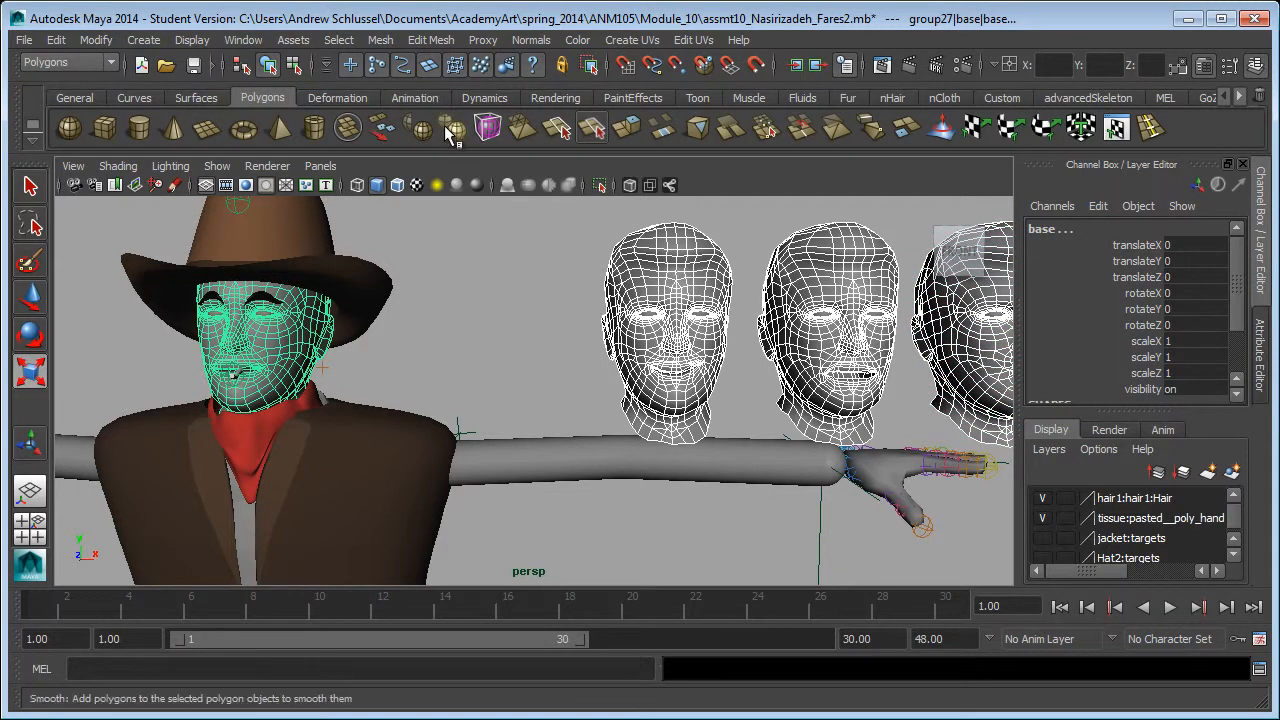
{"action": "left_click", "coordinate": [82, 60]}
{"action": "left_click", "coordinate": [87, 79]}
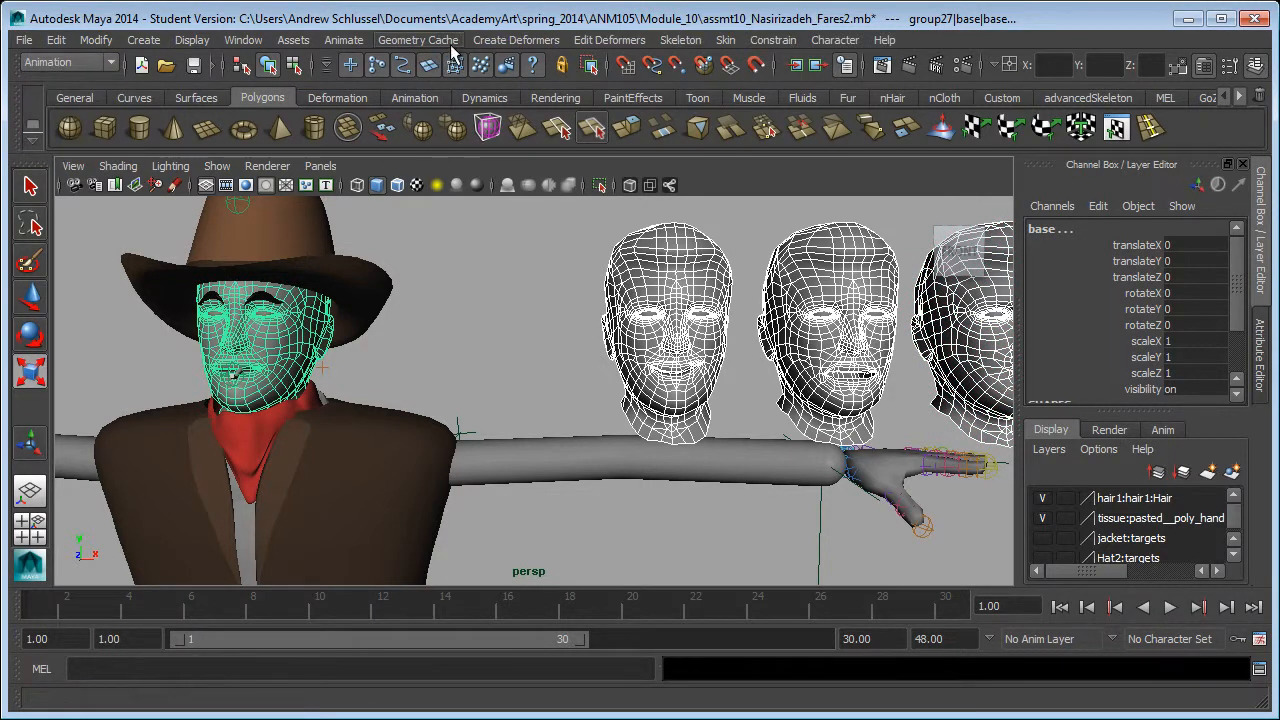
{"action": "left_click", "coordinate": [488, 40]}
{"action": "left_click", "coordinate": [505, 69]}
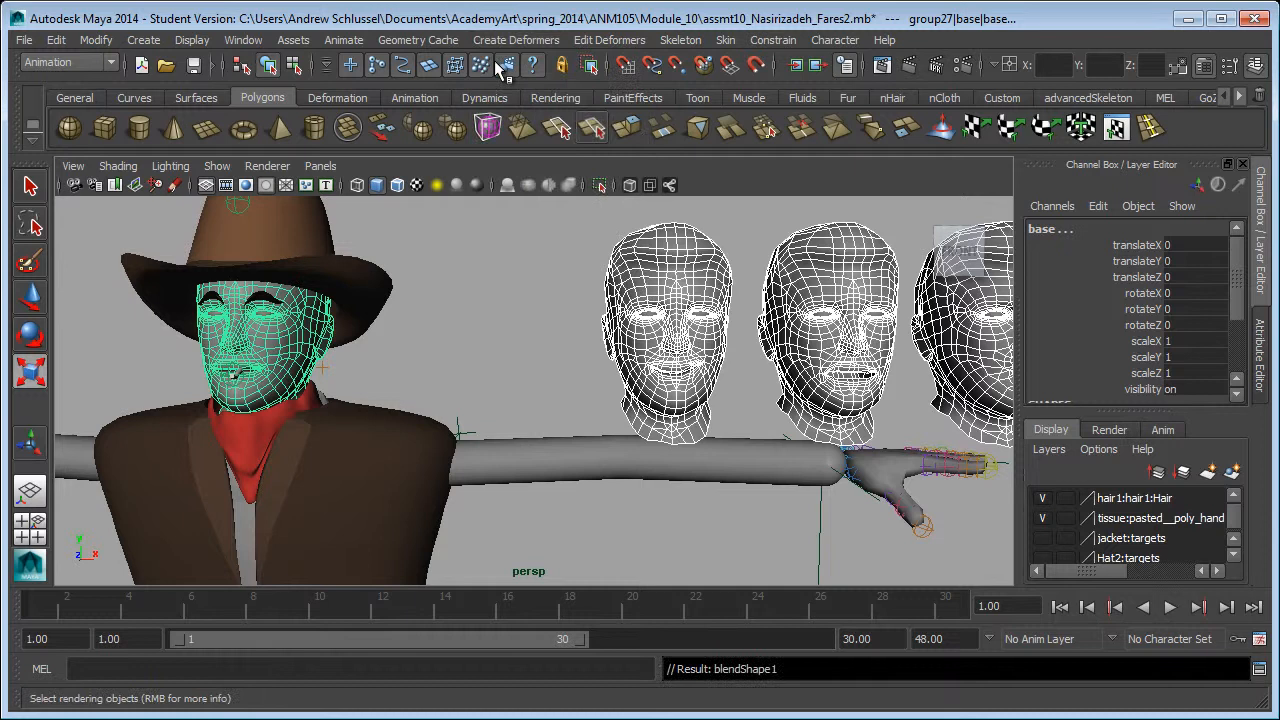
Step: Select the cowboy's base head and show its blendShape1 target weights with the mouth in close view
{"action": "left_click", "coordinate": [428, 280]}
{"action": "left_click", "coordinate": [307, 357]}
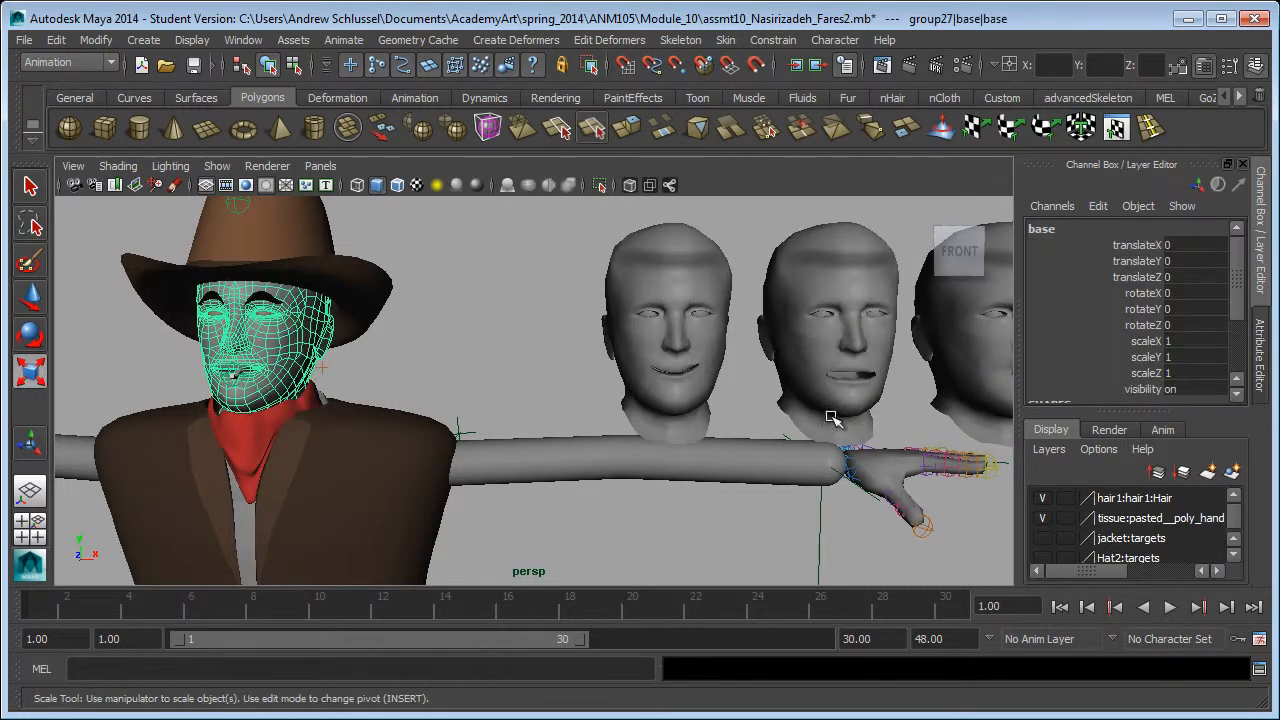
{"action": "scroll", "coordinate": [1092, 366], "scroll_direction": "down", "scroll_amount": 3}
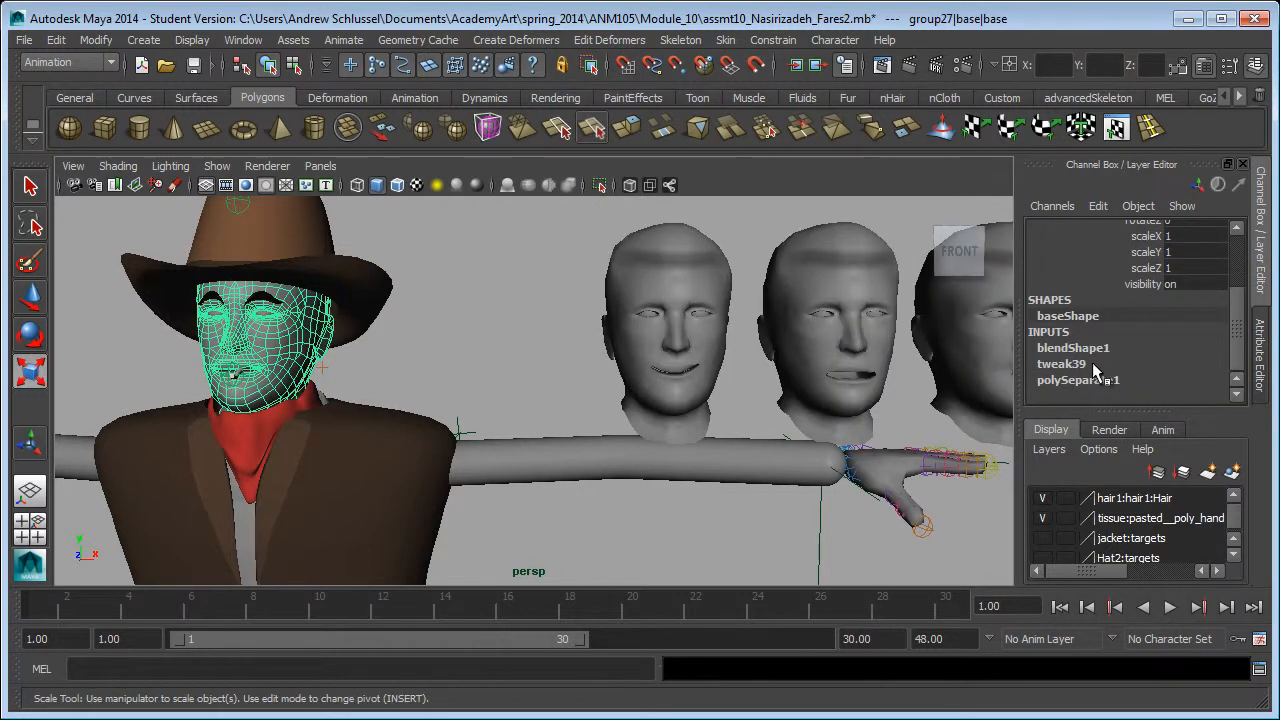
{"action": "left_click", "coordinate": [1092, 350]}
{"action": "right_click_drag", "start_coordinate": [286, 349], "coordinate": [575, 318], "text": "alt"}
{"action": "middle_click_drag", "start_coordinate": [428, 317], "coordinate": [500, 350], "text": "alt"}
{"action": "scroll", "coordinate": [1135, 370], "scroll_direction": "down", "scroll_amount": 2}
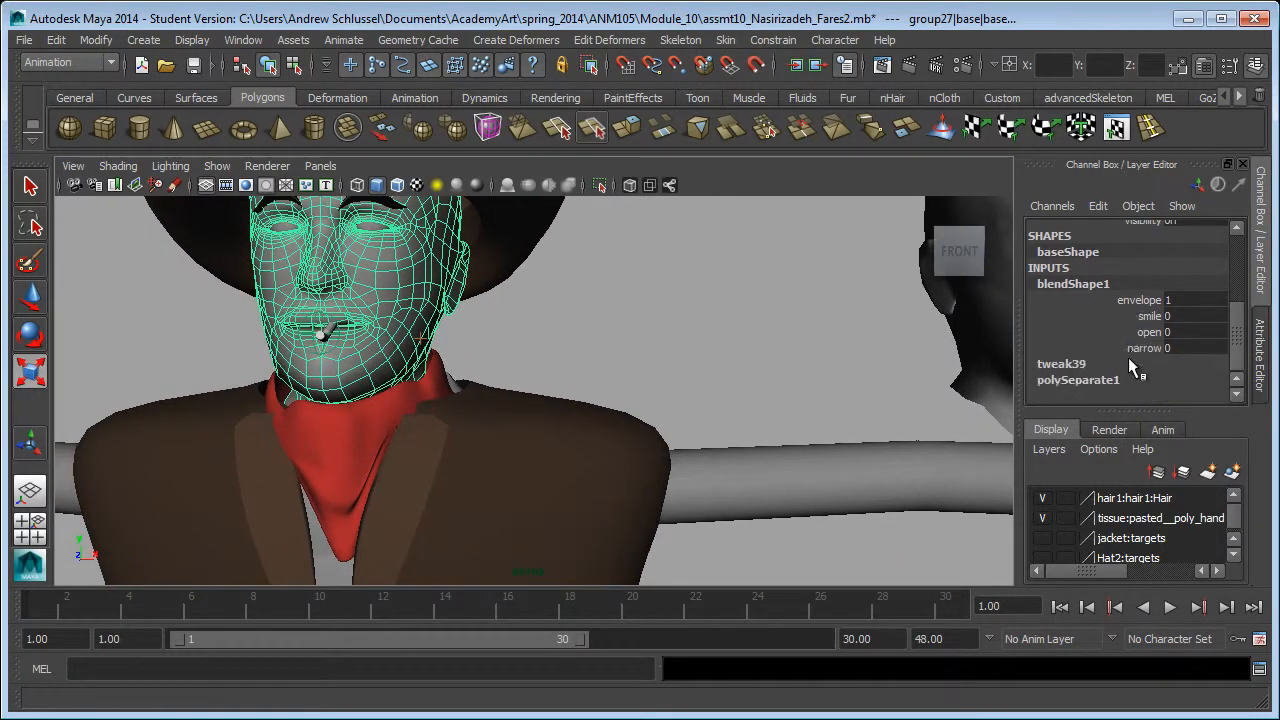
Step: Test the smile, open and narrow weights on the face in turn, returning each to 0
{"action": "left_click", "coordinate": [1129, 318]}
{"action": "middle_click_drag", "start_coordinate": [575, 338], "coordinate": [733, 338]}
{"action": "middle_click_drag", "start_coordinate": [594, 341], "coordinate": [504, 338]}
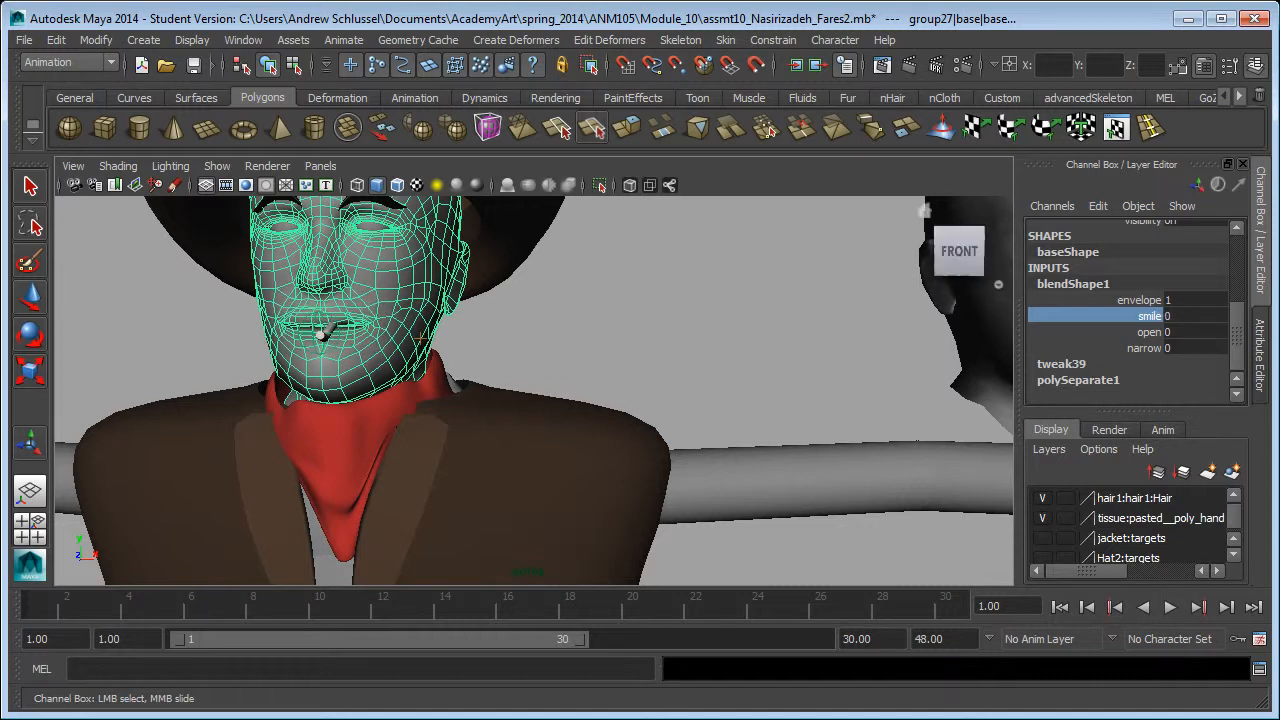
{"action": "left_click", "coordinate": [1150, 332]}
{"action": "middle_click_drag", "start_coordinate": [742, 300], "coordinate": [585, 298]}
{"action": "left_click", "coordinate": [1183, 345]}
{"action": "middle_click_drag", "start_coordinate": [843, 337], "coordinate": [532, 298]}
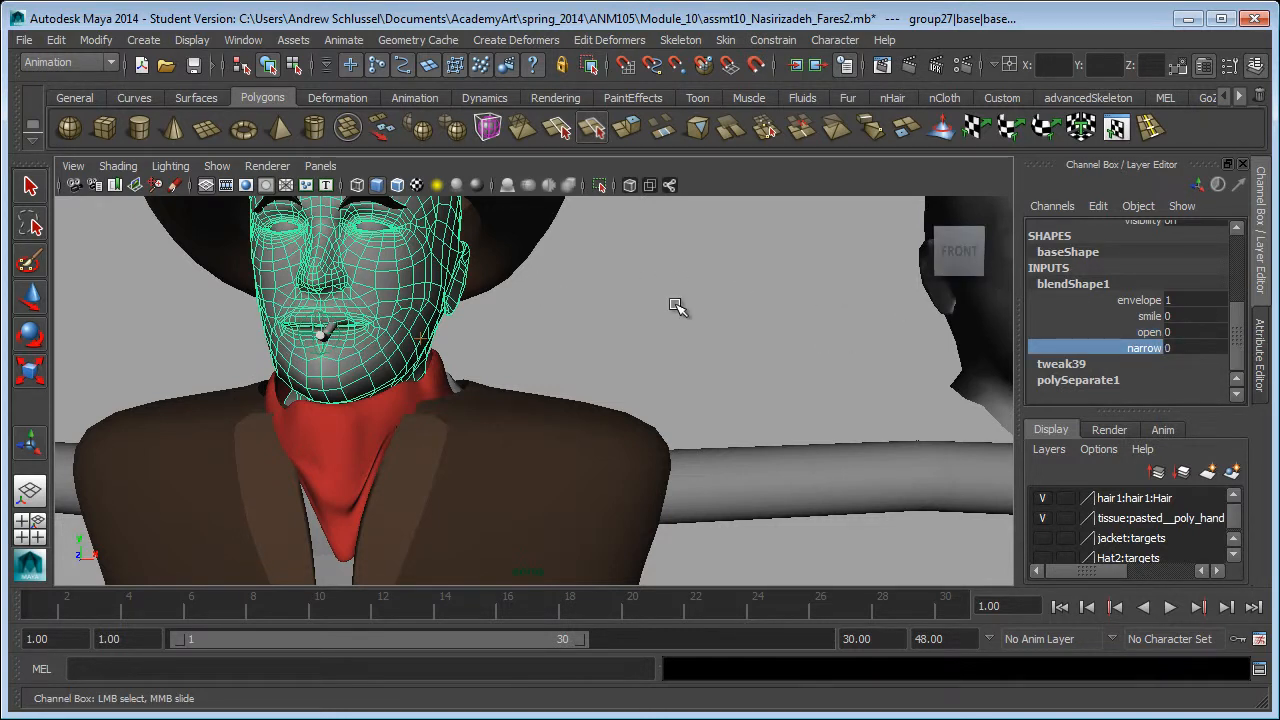
Step: Delete the construction history of the cowboy's base head
{"action": "left_click", "coordinate": [697, 305]}
{"action": "scroll", "coordinate": [735, 306], "scroll_direction": "down", "scroll_amount": 2}
{"action": "middle_click_drag", "start_coordinate": [740, 306], "coordinate": [539, 330], "text": "alt"}
{"action": "scroll", "coordinate": [719, 315], "scroll_direction": "down", "scroll_amount": 2}
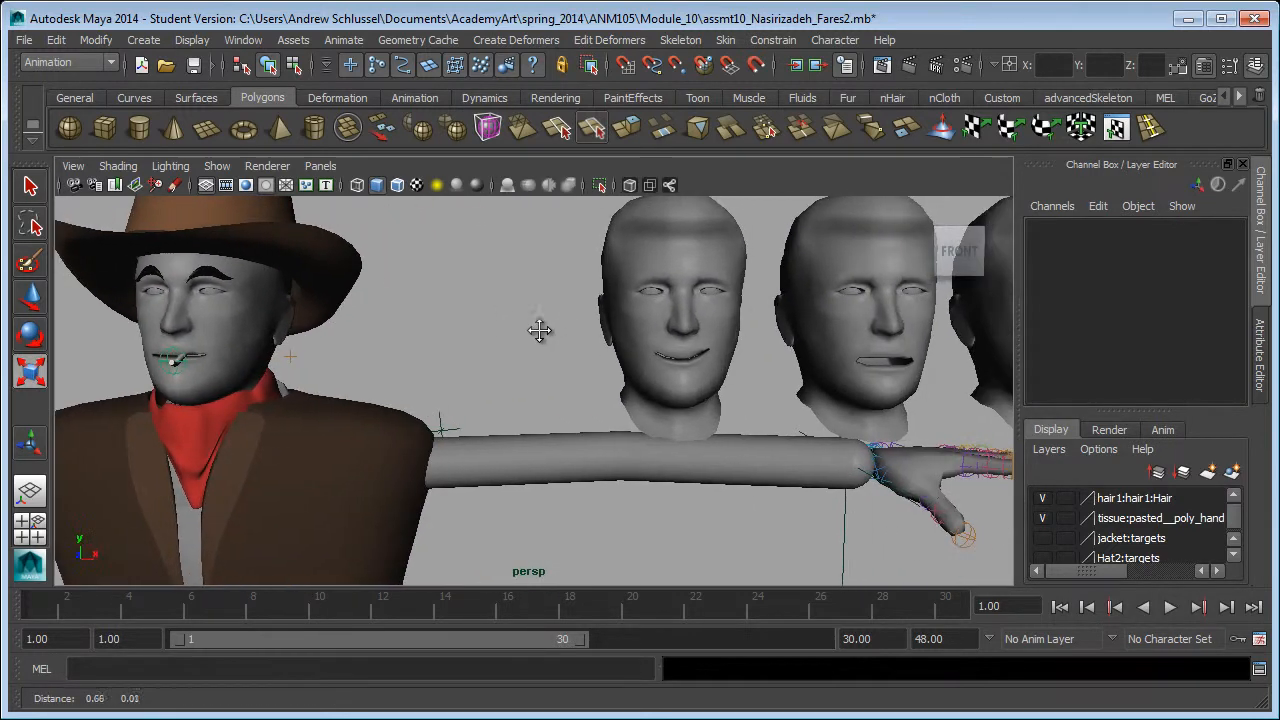
{"action": "left_click", "coordinate": [246, 345]}
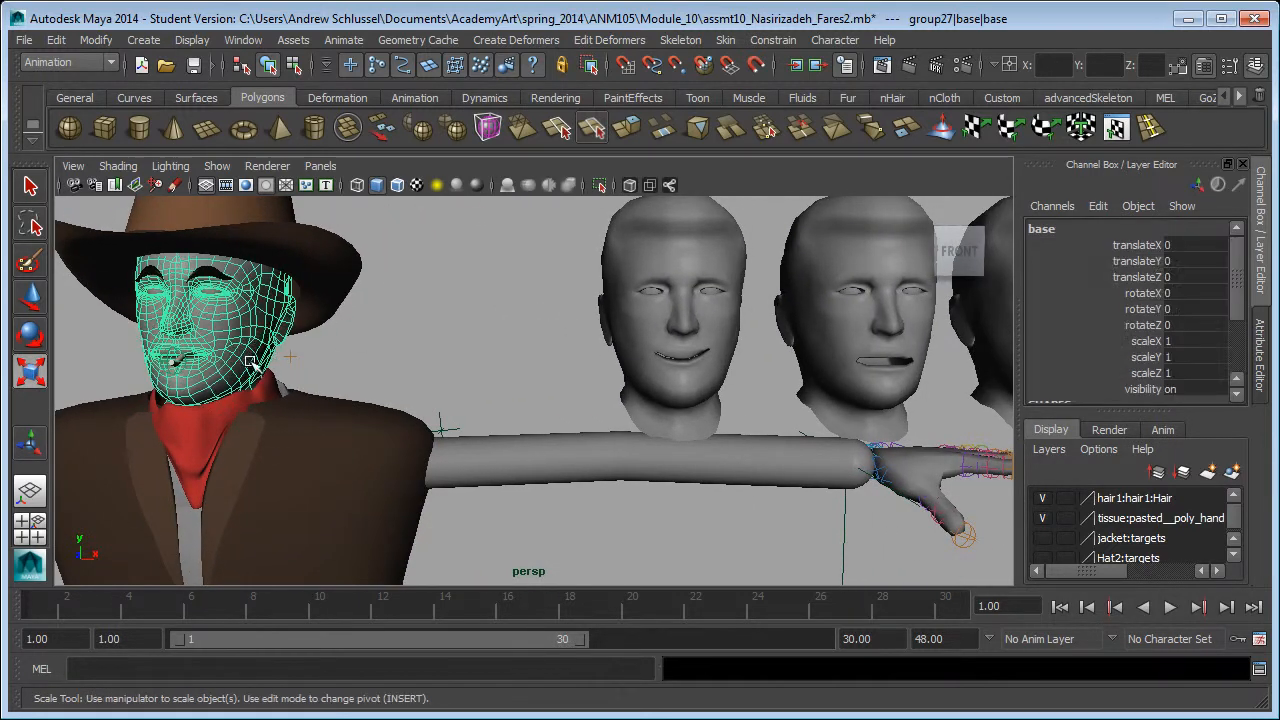
{"action": "left_click", "coordinate": [55, 42]}
{"action": "mouse_move", "coordinate": [126, 247]}
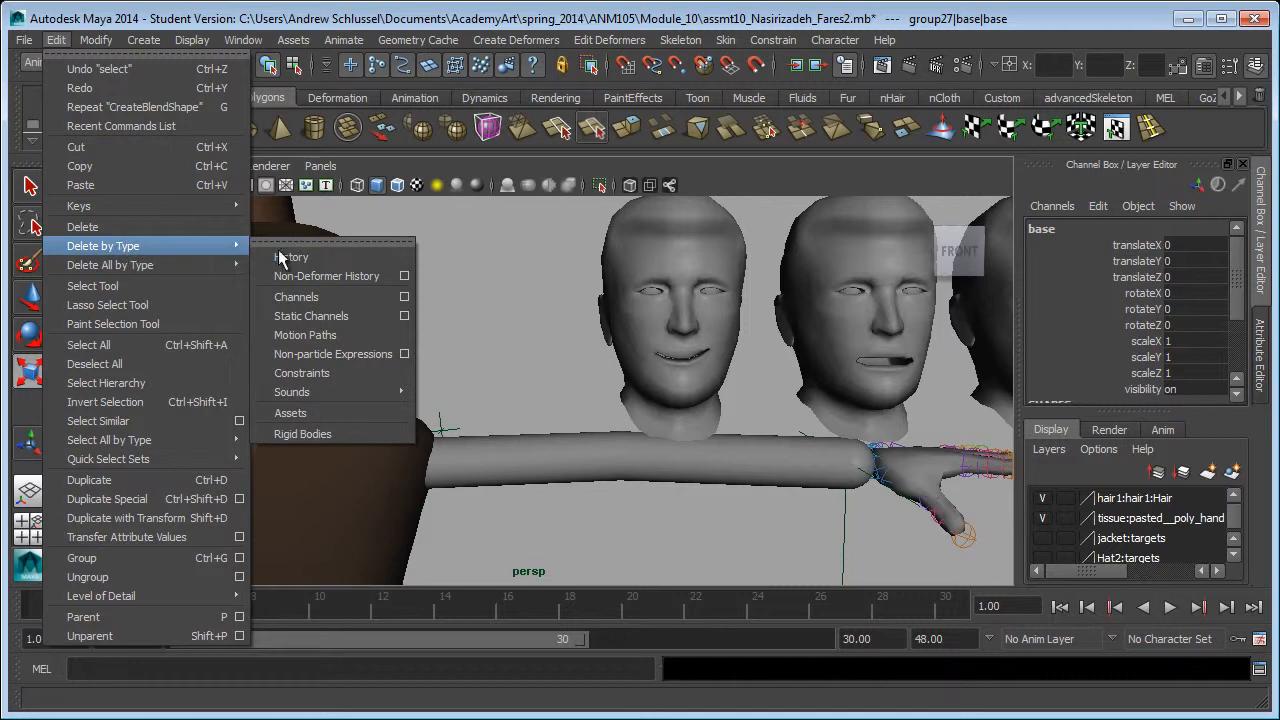
{"action": "left_click", "coordinate": [290, 257]}
Step: Rebuild the blend shape with the smile, open and narrow heads as targets and the base head selected last
{"action": "left_click", "coordinate": [608, 376]}
{"action": "left_click", "coordinate": [655, 363]}
{"action": "left_click", "coordinate": [843, 364], "text": "shift"}
{"action": "left_click", "coordinate": [985, 300], "text": "shift"}
{"action": "left_click", "coordinate": [256, 368], "text": "shift"}
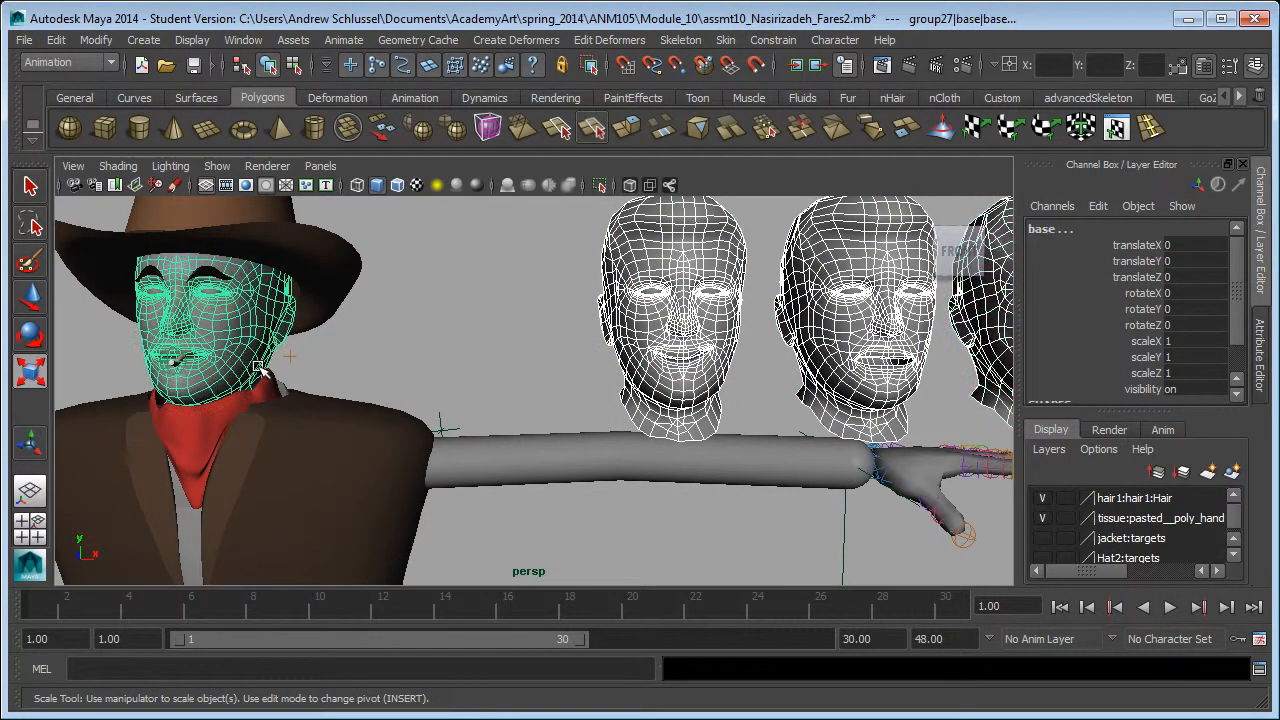
{"action": "left_click", "coordinate": [515, 40]}
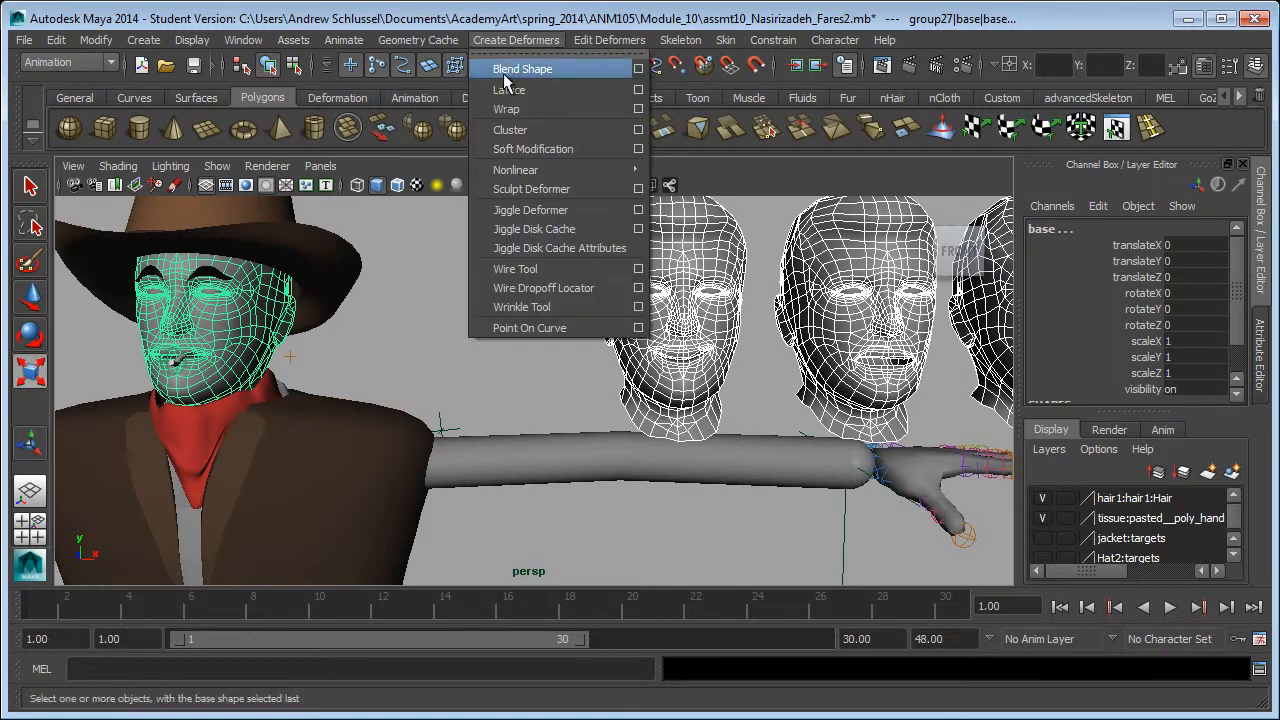
{"action": "left_click", "coordinate": [522, 69]}
Step: Reselect the base head and check the input weights of its rebuilt blendShape1
{"action": "left_click", "coordinate": [257, 374]}
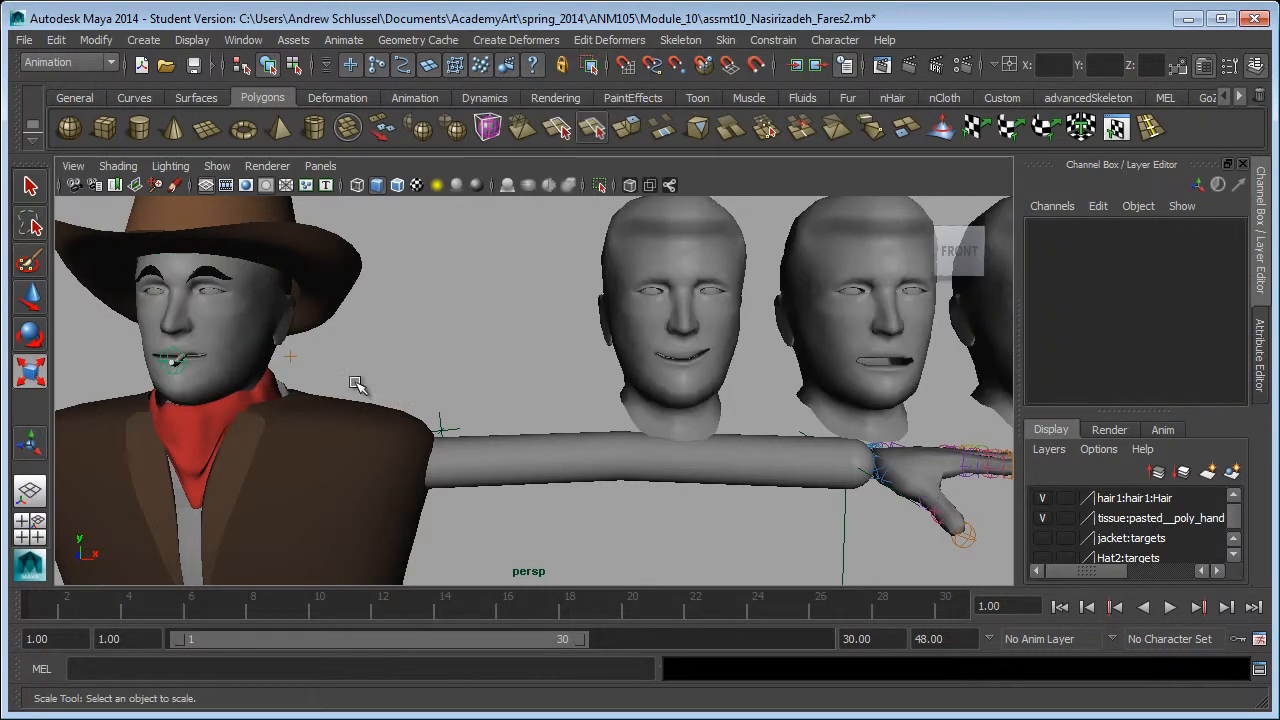
{"action": "left_click", "coordinate": [236, 364]}
{"action": "scroll", "coordinate": [1120, 337], "scroll_direction": "down", "scroll_amount": 6}
{"action": "scroll", "coordinate": [1085, 318], "scroll_direction": "up", "scroll_amount": 4}
{"action": "left_click", "coordinate": [411, 357]}
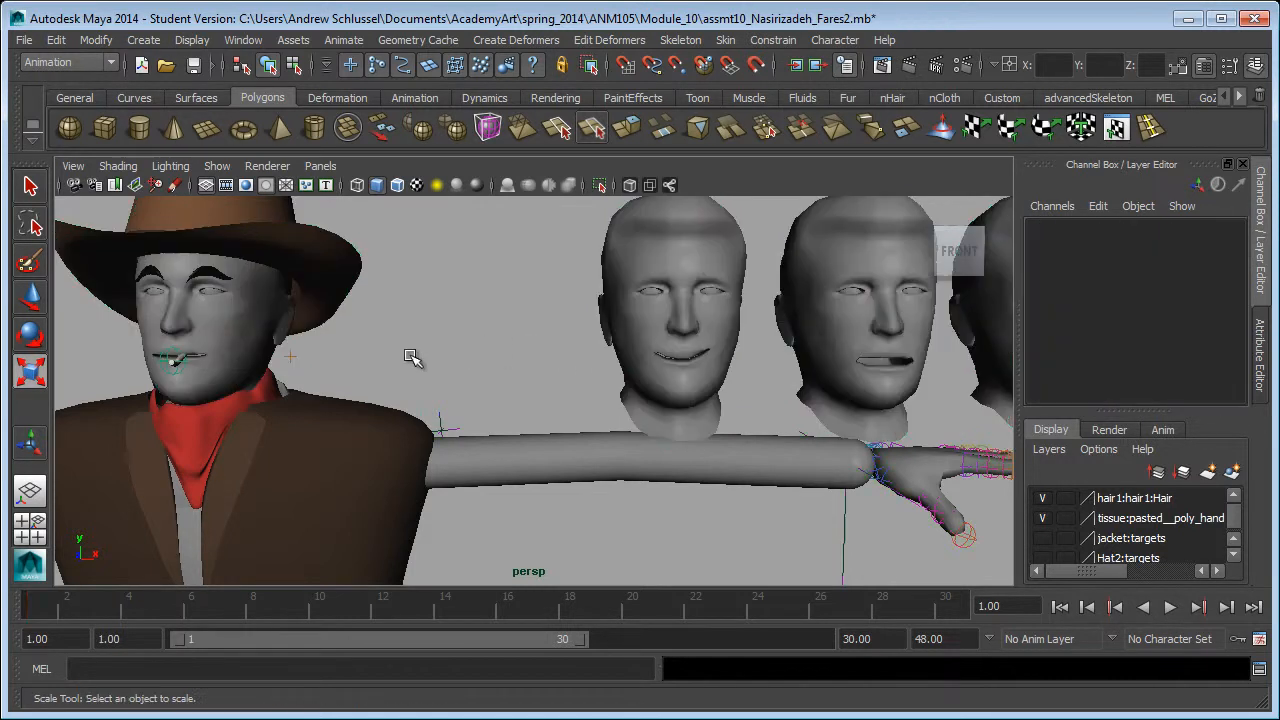
{"action": "left_click", "coordinate": [277, 370]}
{"action": "scroll", "coordinate": [1100, 350], "scroll_direction": "down", "scroll_amount": 3}
{"action": "left_click", "coordinate": [1067, 366]}
{"action": "scroll", "coordinate": [1080, 375], "scroll_direction": "down", "scroll_amount": 3}
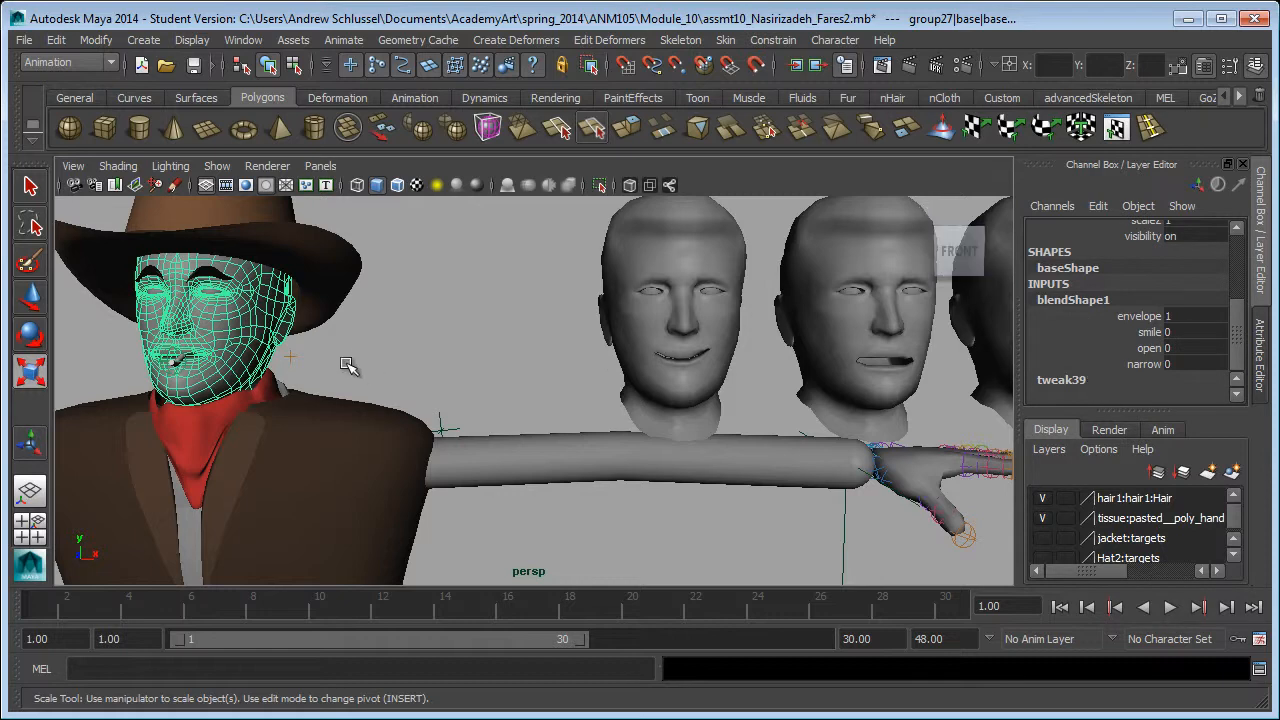
Step: Examine the cowboy's neck and torso skeleton in wireframe display
{"action": "middle_click_drag", "start_coordinate": [158, 386], "coordinate": [363, 371], "text": "alt"}
{"action": "right_click_drag", "start_coordinate": [363, 371], "coordinate": [717, 371], "text": "alt"}
{"action": "left_click_drag", "start_coordinate": [565, 396], "coordinate": [442, 402], "text": "alt"}
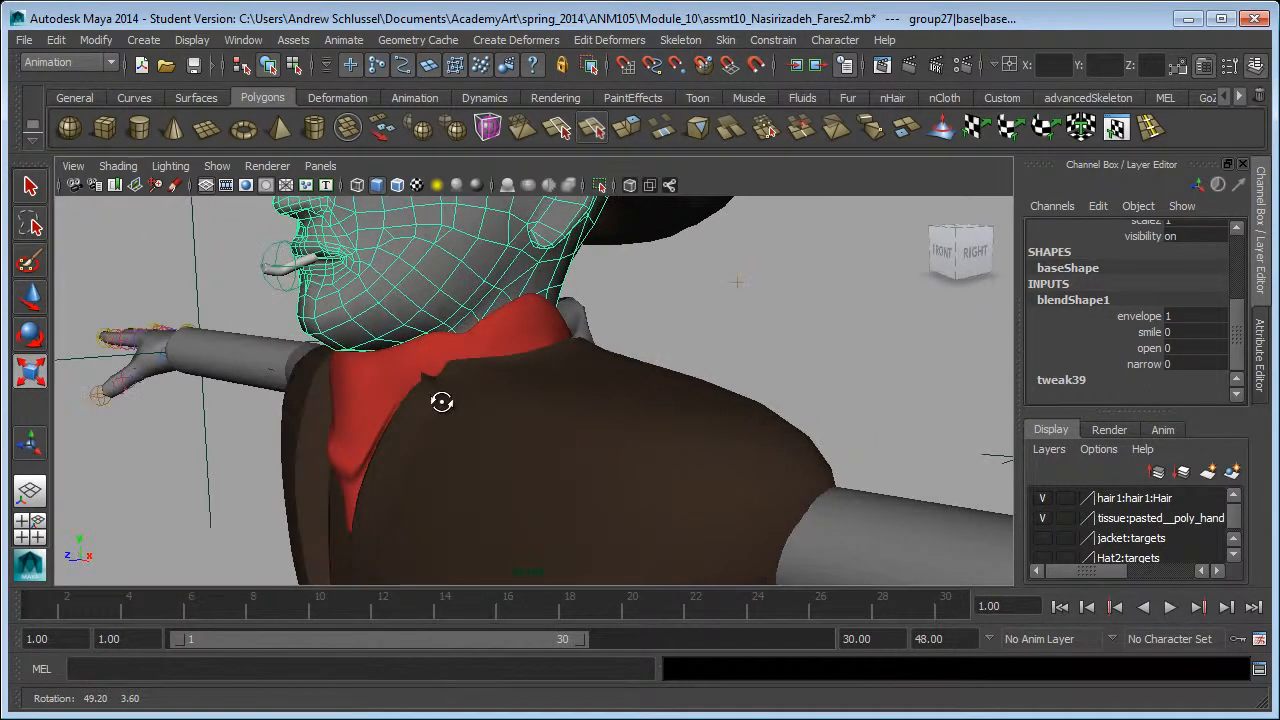
{"action": "key", "text": "4"}
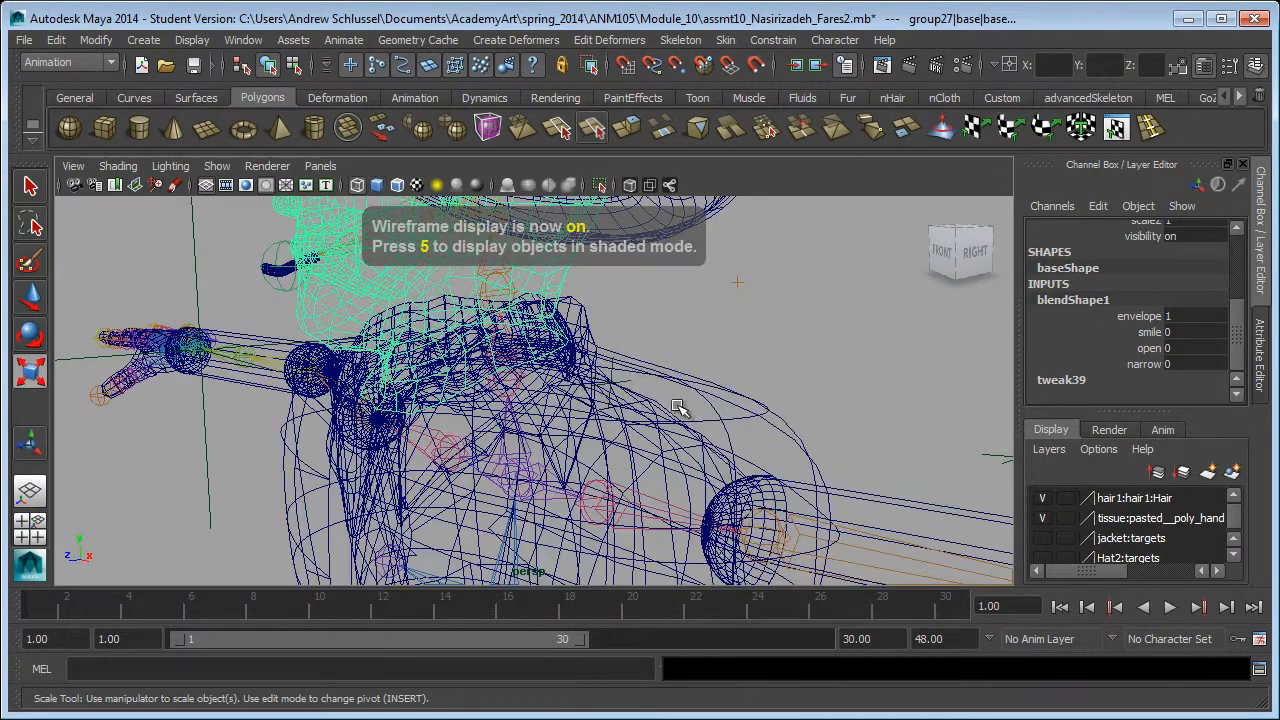
{"action": "right_click_drag", "start_coordinate": [756, 430], "coordinate": [400, 434], "text": "alt"}
{"action": "middle_click_drag", "start_coordinate": [588, 560], "coordinate": [588, 418], "text": "alt"}
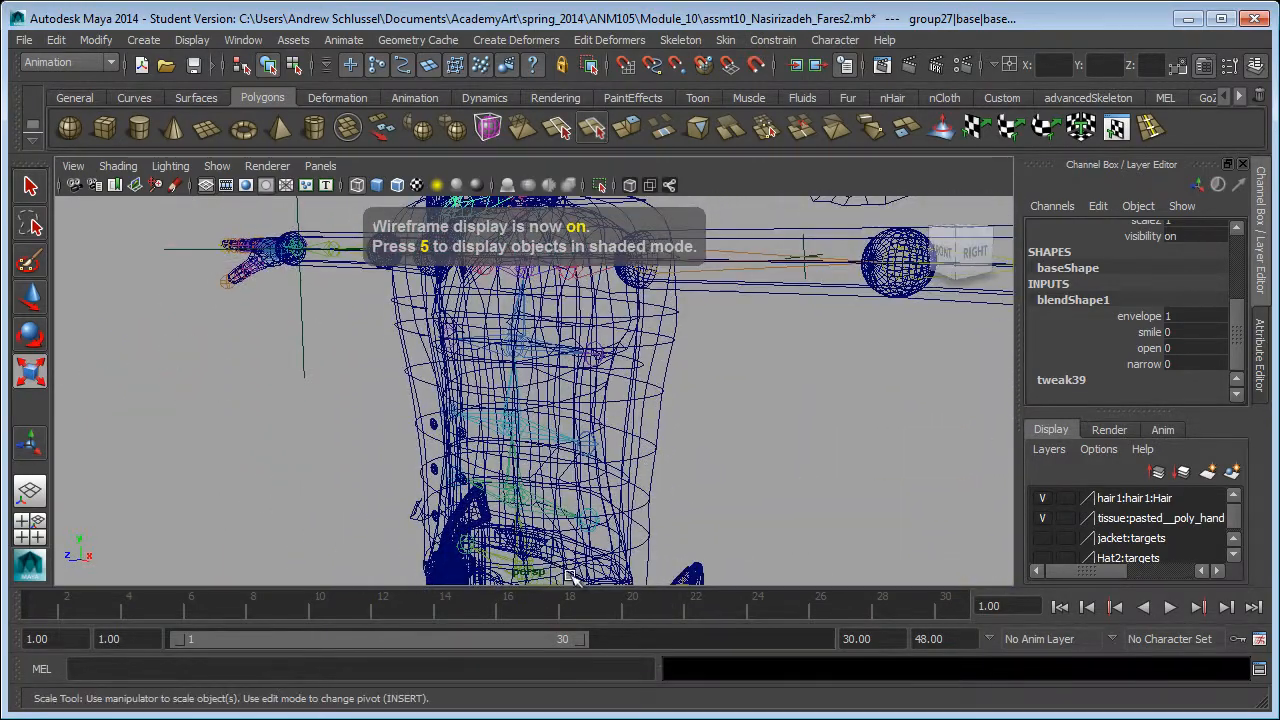
Step: Select the smile target head and walk up its hierarchy to see what it is parented under
{"action": "left_click", "coordinate": [474, 501]}
{"action": "right_click_drag", "start_coordinate": [794, 456], "coordinate": [650, 468], "text": "alt"}
{"action": "middle_click_drag", "start_coordinate": [669, 491], "coordinate": [705, 650], "text": "alt"}
{"action": "left_click_drag", "start_coordinate": [656, 452], "coordinate": [743, 443], "text": "alt"}
{"action": "key", "text": "r"}
{"action": "left_click", "coordinate": [678, 430]}
{"action": "left_click", "coordinate": [797, 400]}
{"action": "key", "text": "Up"}
{"action": "key", "text": "Up"}
{"action": "key", "text": "Up"}
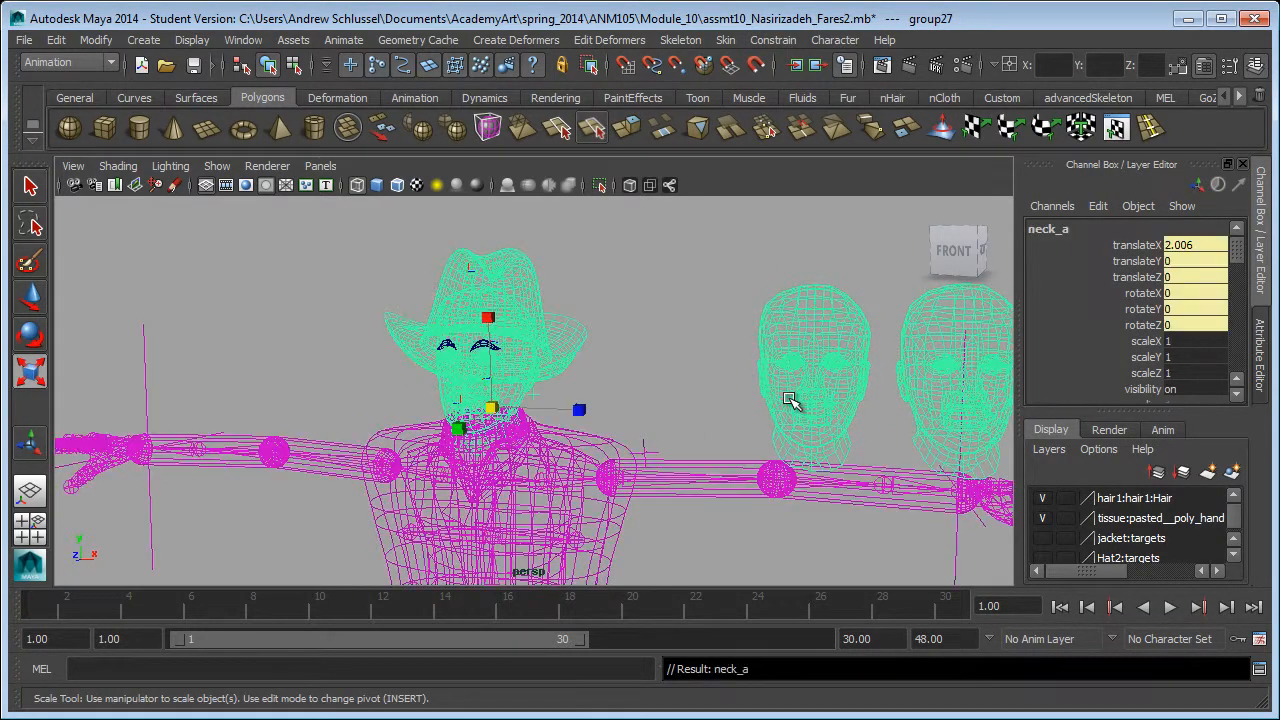
{"action": "left_click", "coordinate": [675, 404]}
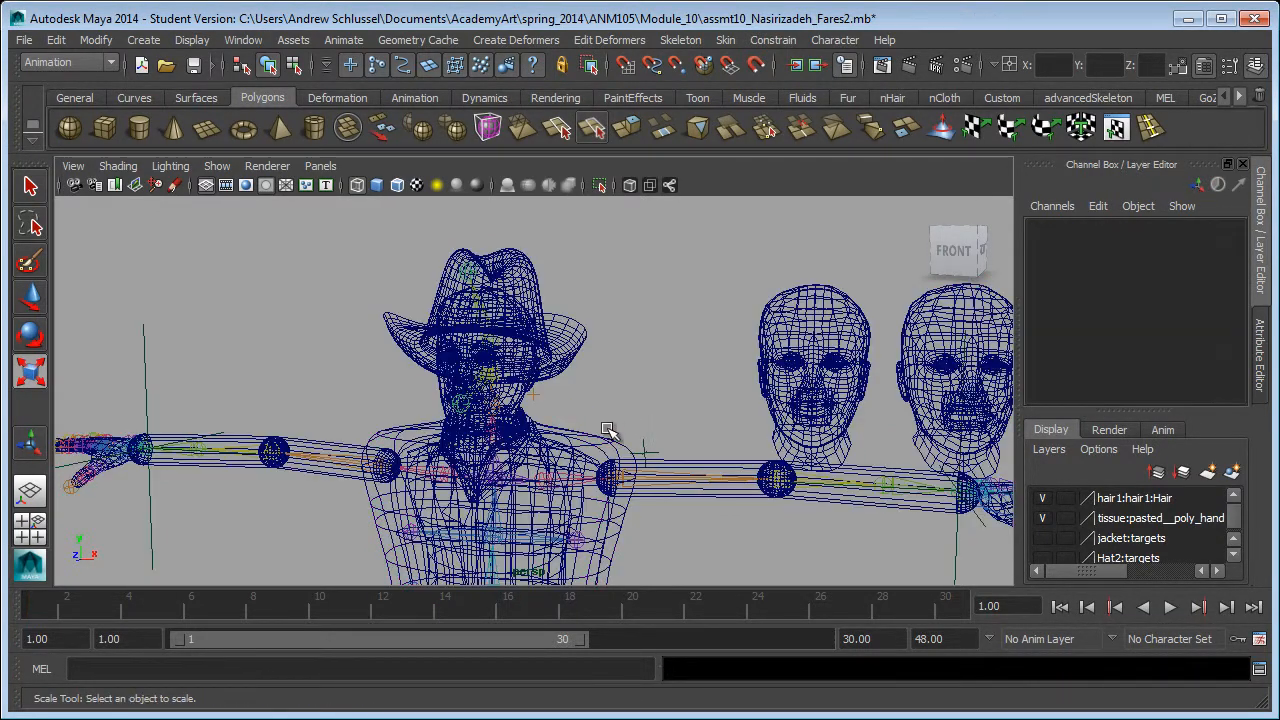
Step: Return to shaded display, try moving back_root to test the rig, and undo the move
{"action": "scroll", "coordinate": [600, 390], "scroll_direction": "down", "scroll_amount": 2}
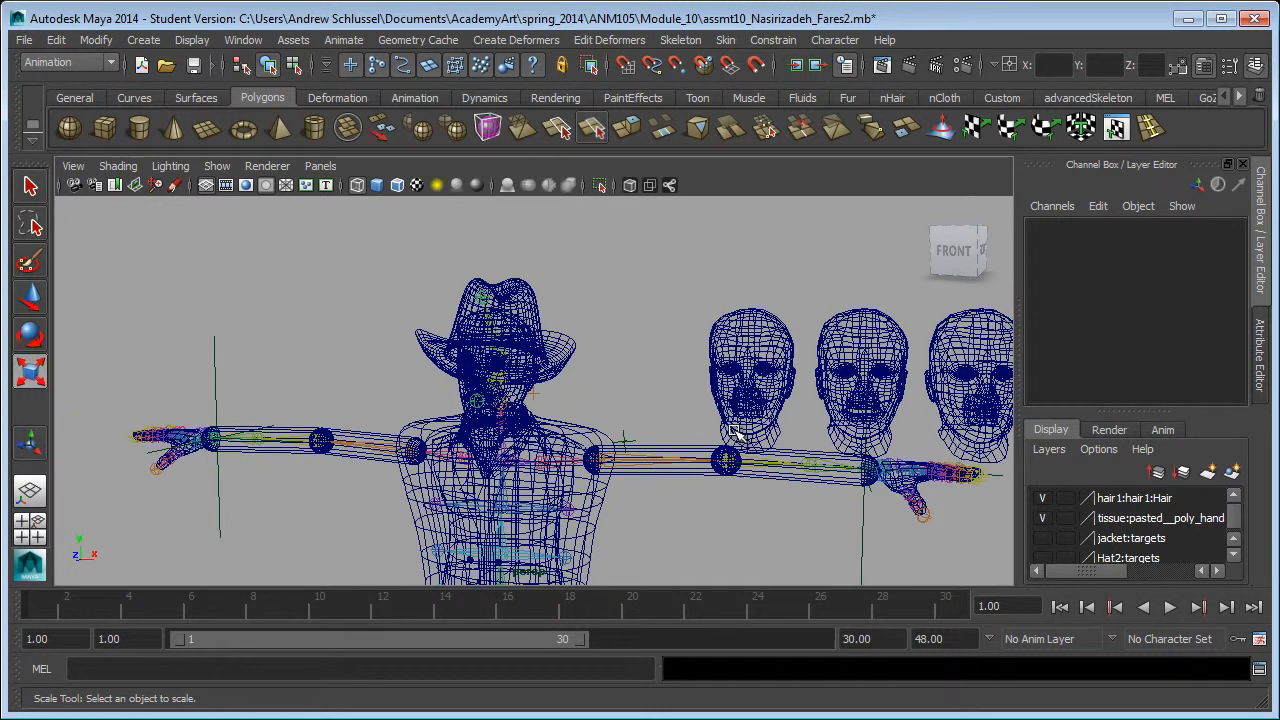
{"action": "key", "text": "5"}
{"action": "left_click_drag", "start_coordinate": [0, 0], "coordinate": [0, 0]}
{"action": "left_click_drag", "start_coordinate": [618, 450], "coordinate": [487, 442], "text": "alt"}
{"action": "left_click_drag", "start_coordinate": [585, 403], "coordinate": [617, 459]}
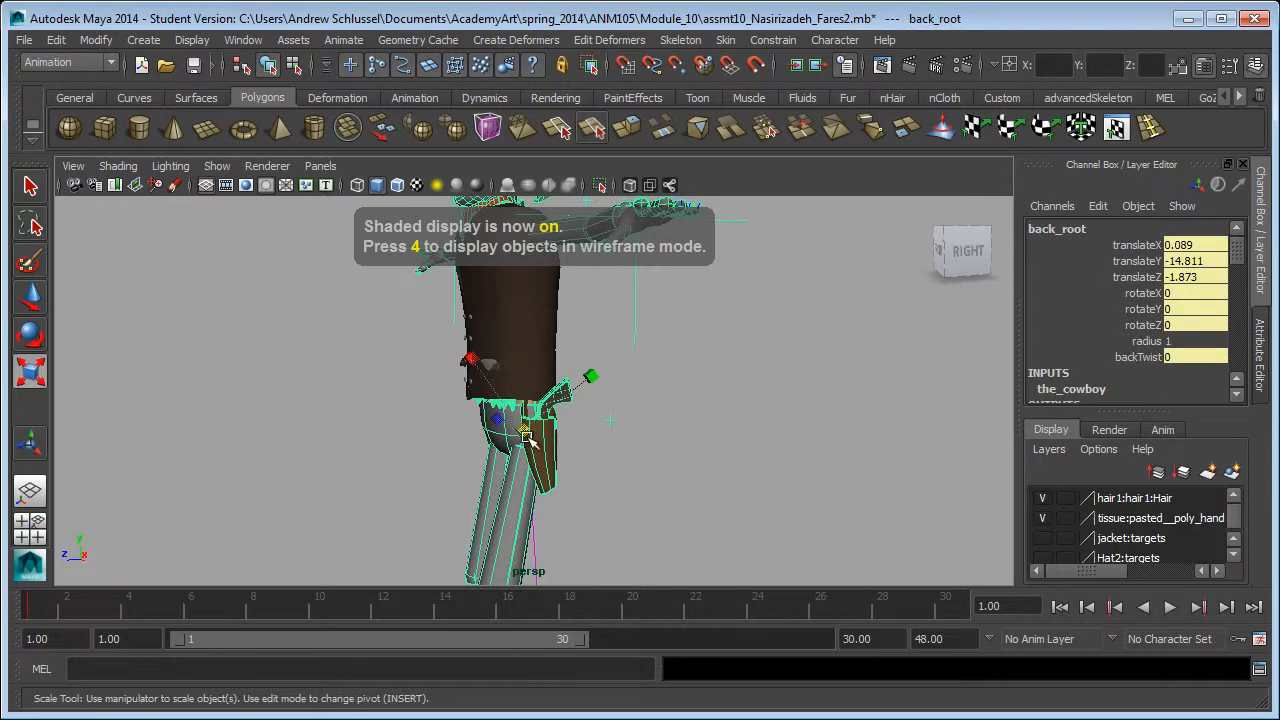
{"action": "key", "text": "w"}
{"action": "left_click_drag", "start_coordinate": [527, 438], "coordinate": [505, 505]}
{"action": "key", "text": "ctrl+z"}
Step: Unparent the three target heads from the rig and put them on a new display layer named target_heads
{"action": "left_click_drag", "start_coordinate": [763, 449], "coordinate": [815, 308], "text": "alt"}
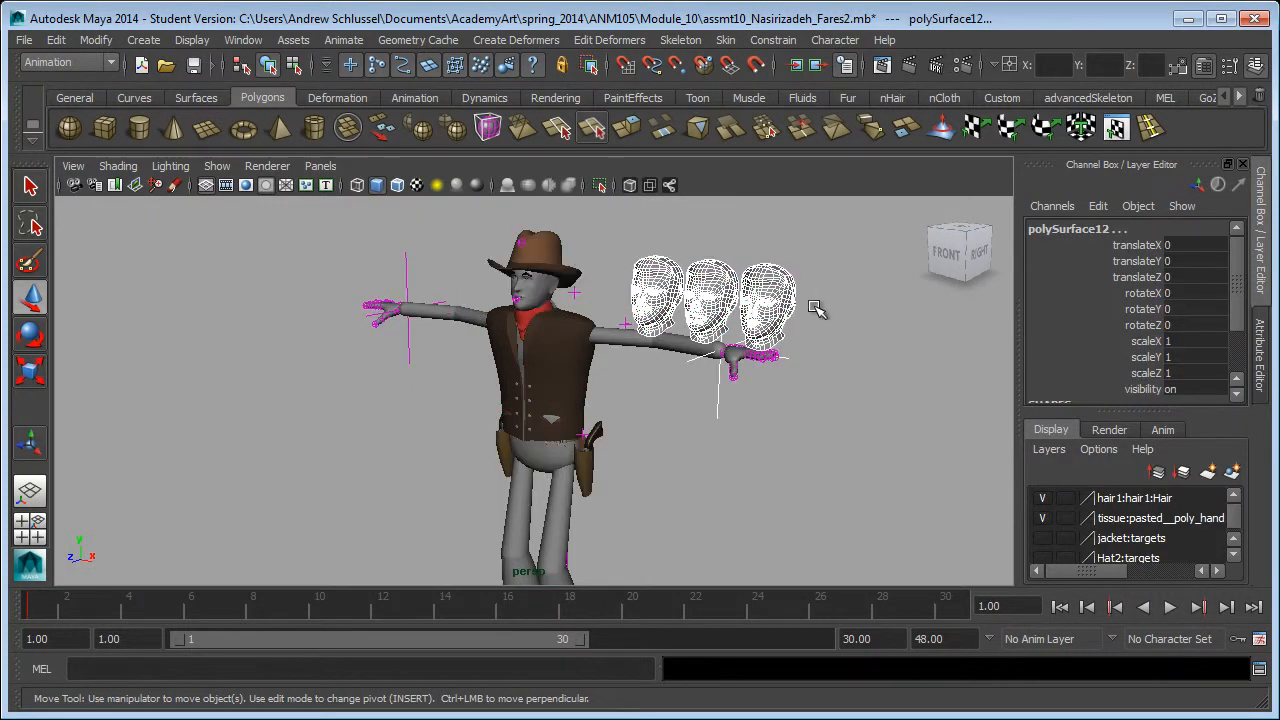
{"action": "key", "text": "shift+p"}
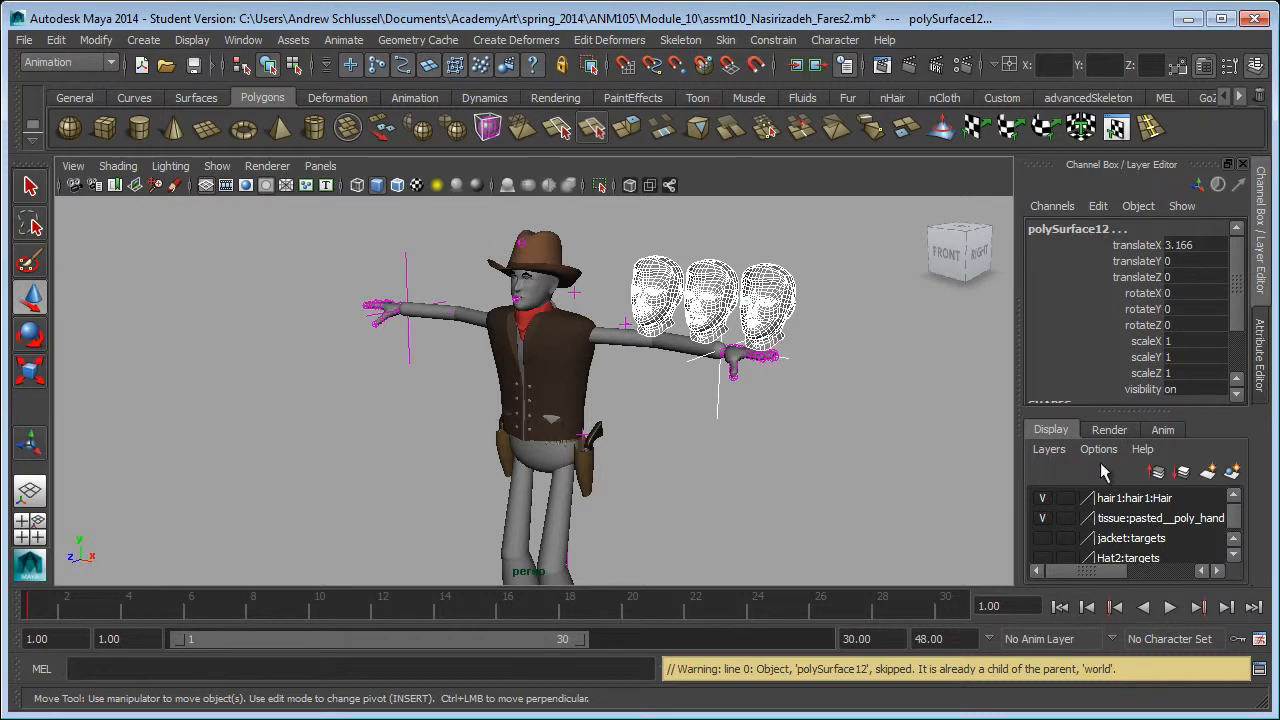
{"action": "left_click", "coordinate": [1231, 471]}
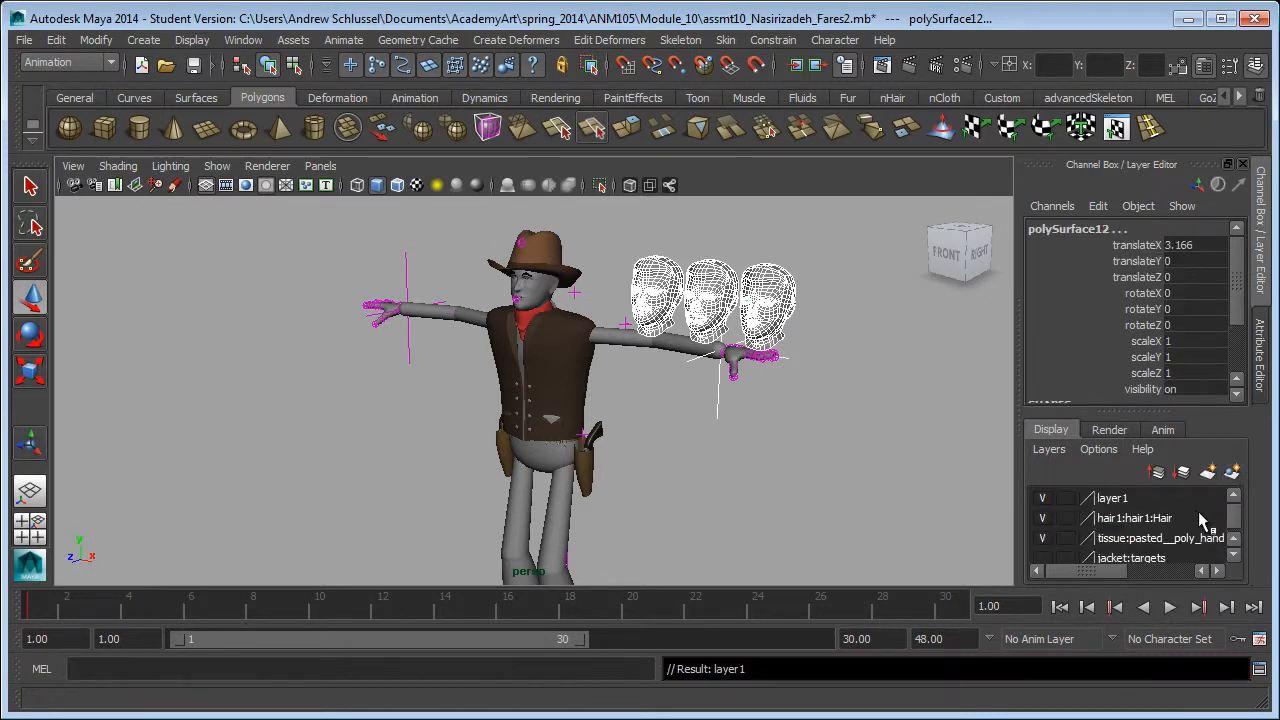
{"action": "double_click", "coordinate": [1178, 502]}
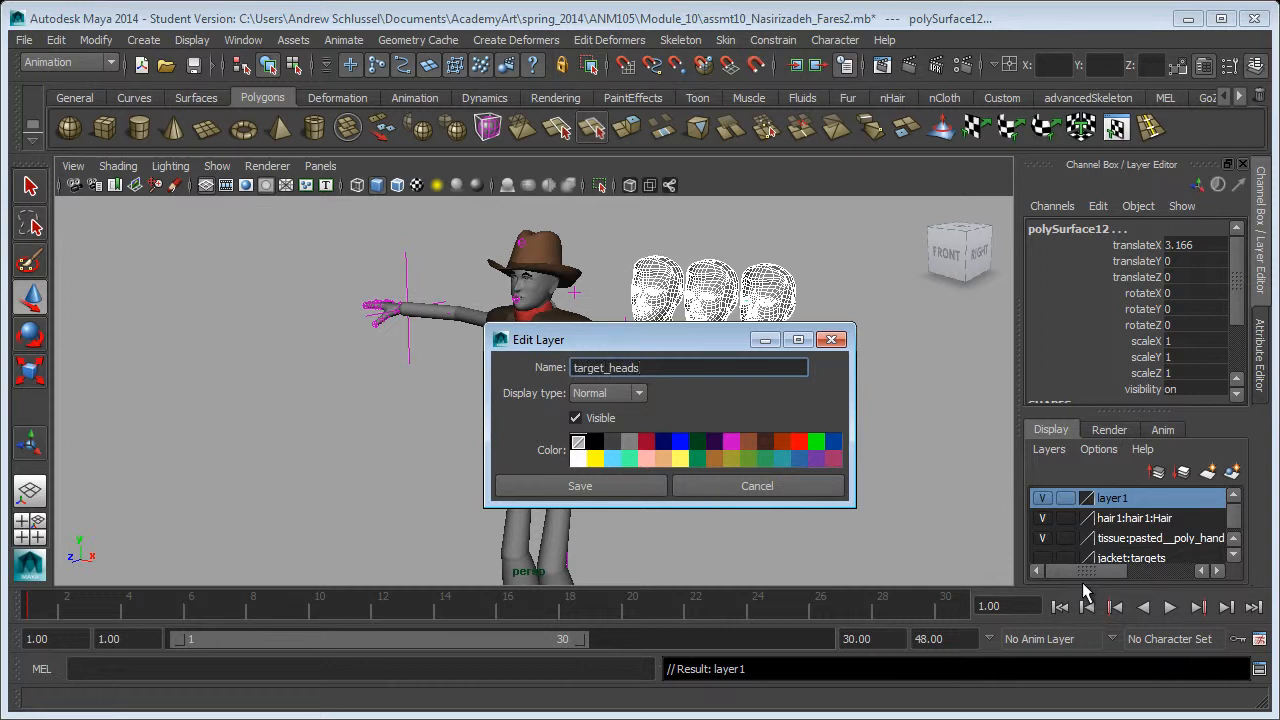
{"action": "left_click", "coordinate": [555, 488]}
Step: Hide the target_heads layer and clear the selection
{"action": "left_click", "coordinate": [1041, 498]}
{"action": "left_click", "coordinate": [1041, 498]}
{"action": "left_click", "coordinate": [1041, 498]}
{"action": "left_click", "coordinate": [727, 430]}
{"action": "left_click_drag", "start_coordinate": [727, 430], "coordinate": [357, 223]}
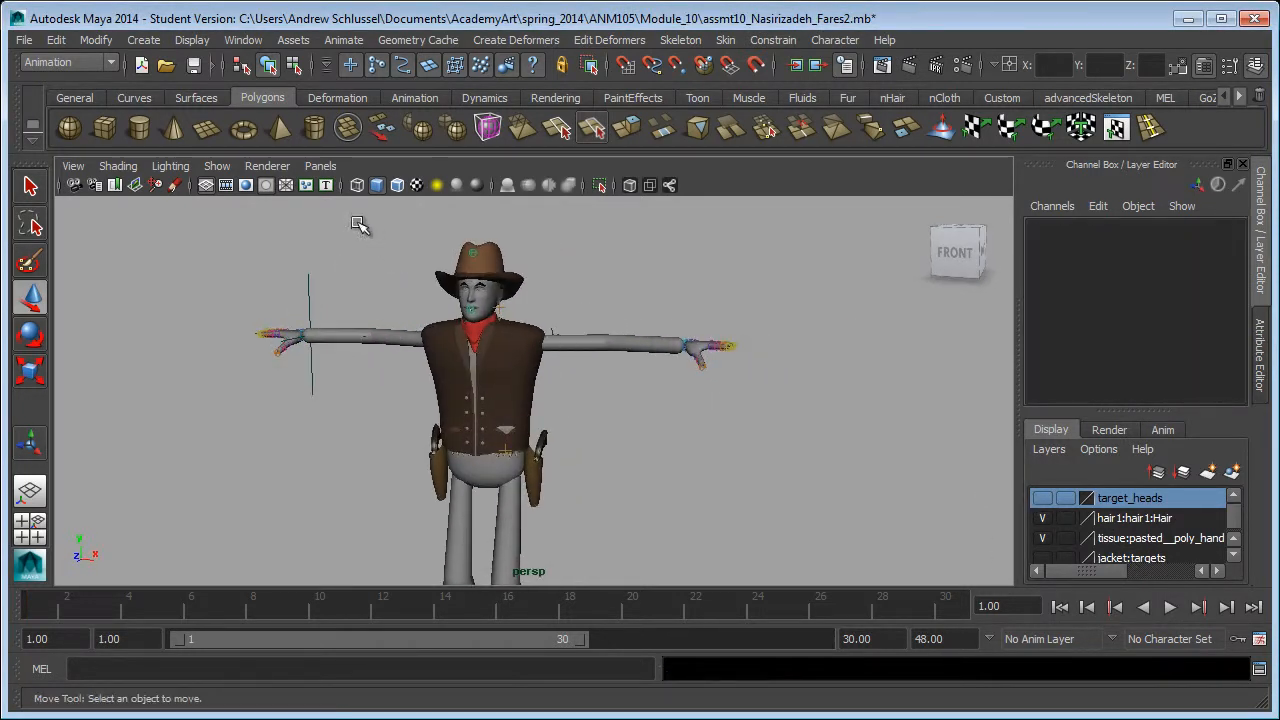
Step: Examine the cowboy's eyes, eyebrows and mouth up close, and frame the selected base head
{"action": "right_click_drag", "start_coordinate": [357, 223], "coordinate": [614, 409], "text": "alt"}
{"action": "middle_click_drag", "start_coordinate": [777, 457], "coordinate": [576, 320], "text": "alt"}
{"action": "left_click_drag", "start_coordinate": [576, 320], "coordinate": [634, 414], "text": "alt"}
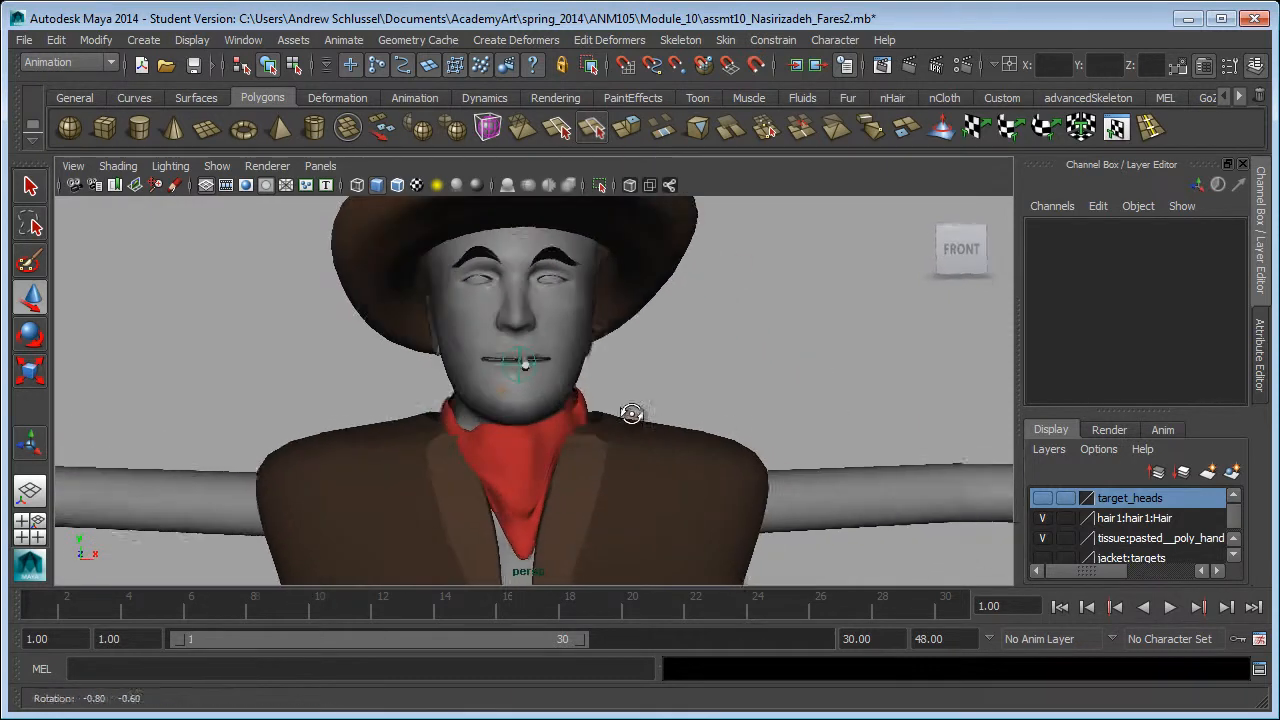
{"action": "left_click_drag", "start_coordinate": [594, 343], "coordinate": [685, 430], "text": "alt"}
{"action": "right_click_drag", "start_coordinate": [433, 344], "coordinate": [690, 352], "text": "alt"}
{"action": "middle_click_drag", "start_coordinate": [674, 369], "coordinate": [729, 486], "text": "alt"}
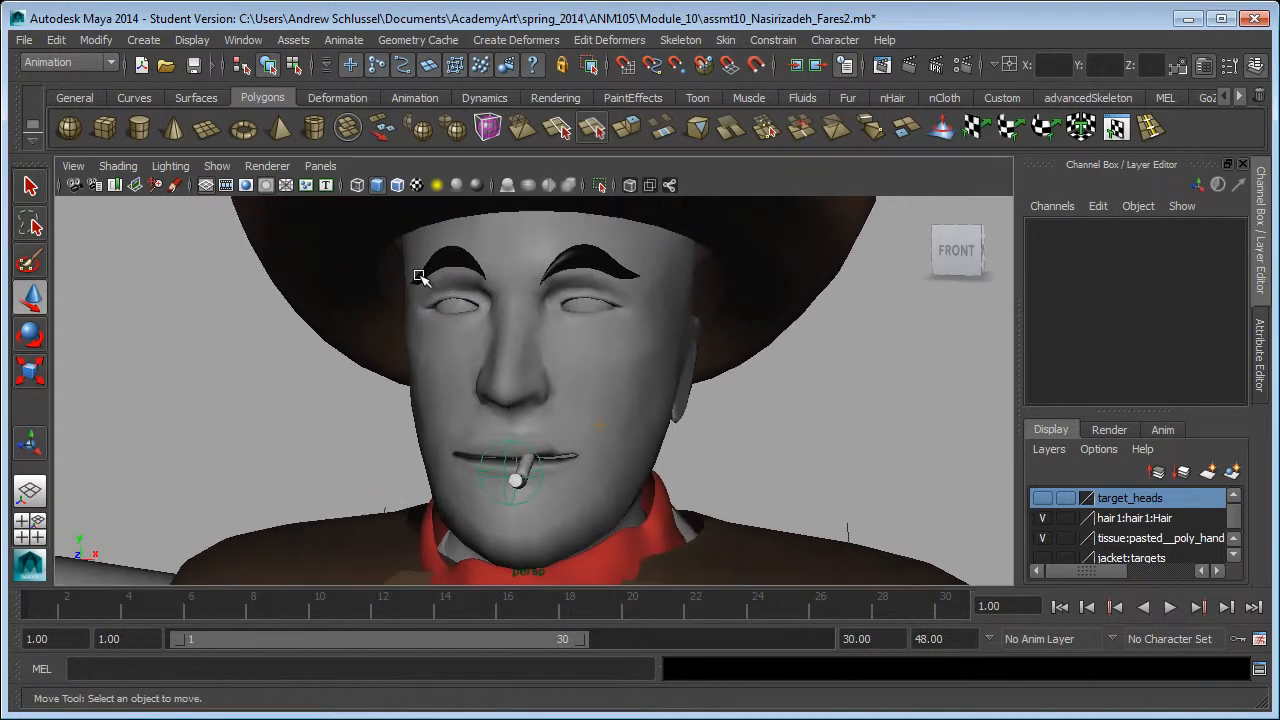
{"action": "right_click_drag", "start_coordinate": [420, 278], "coordinate": [686, 286], "text": "alt"}
{"action": "middle_click_drag", "start_coordinate": [686, 286], "coordinate": [551, 433], "text": "alt"}
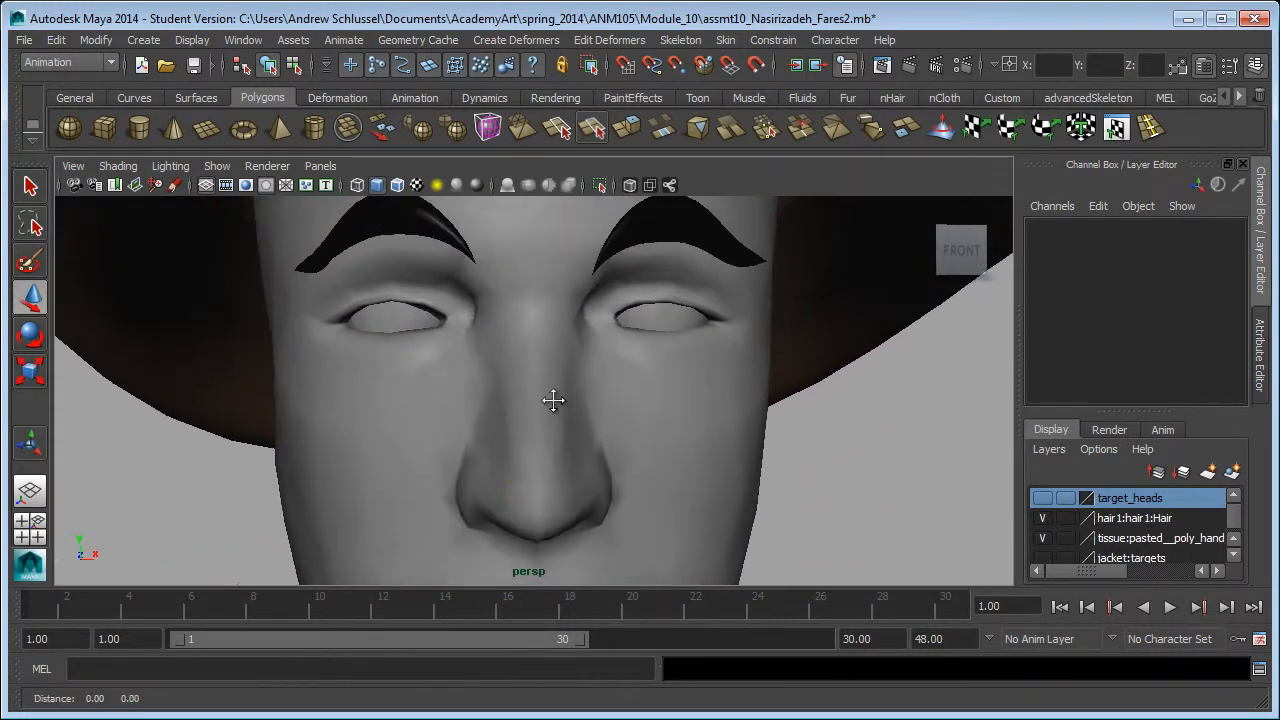
{"action": "right_click_drag", "start_coordinate": [443, 411], "coordinate": [577, 416], "text": "alt"}
{"action": "right_click_drag", "start_coordinate": [698, 444], "coordinate": [557, 414], "text": "alt"}
{"action": "right_click_drag", "start_coordinate": [487, 296], "coordinate": [571, 423], "text": "alt"}
{"action": "left_click_drag", "start_coordinate": [571, 423], "coordinate": [456, 458], "text": "alt"}
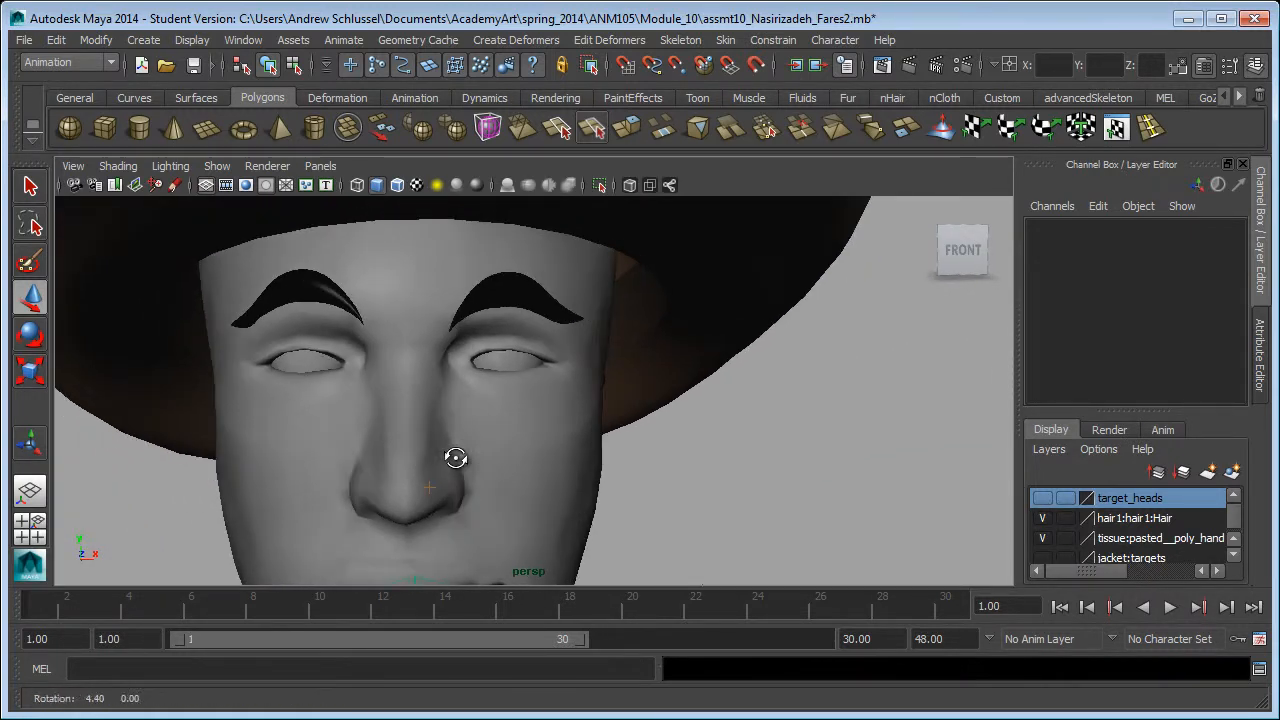
{"action": "left_click", "coordinate": [456, 458]}
{"action": "key", "text": "f"}
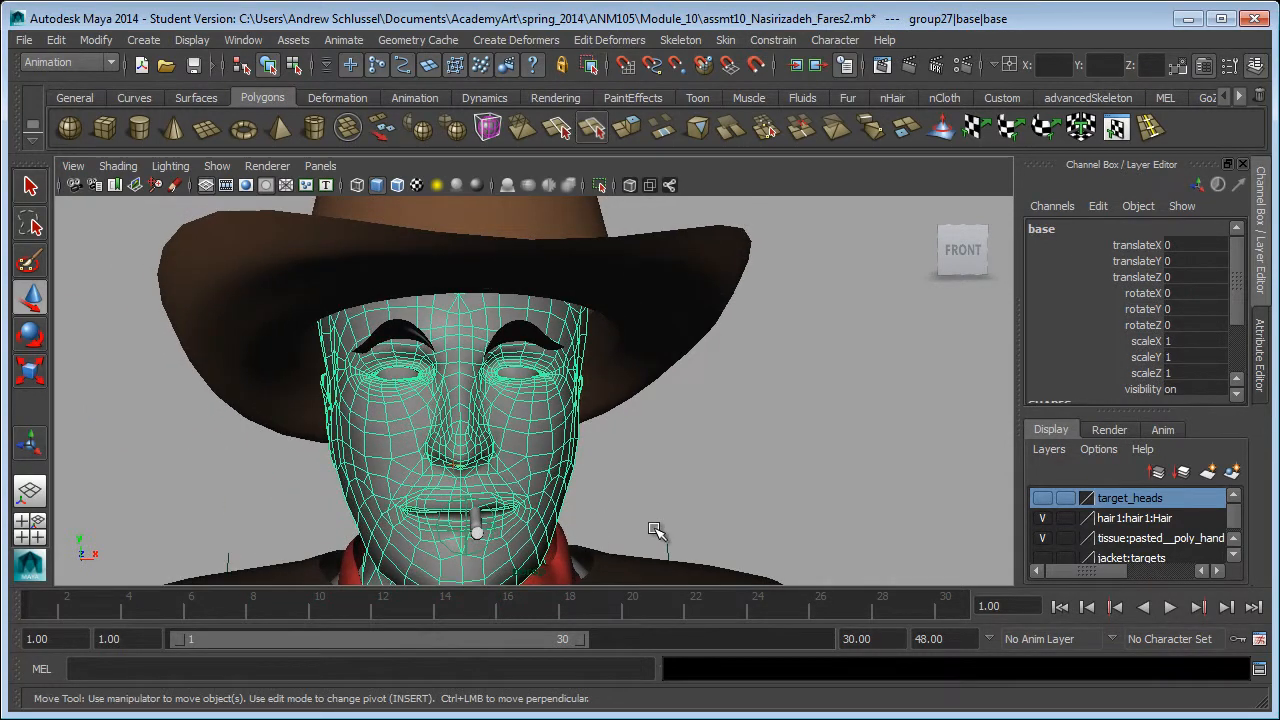
Step: Duplicate the base head and move the copy beside the cowboy to translateX -2.542
{"action": "key", "text": "ctrl+d"}
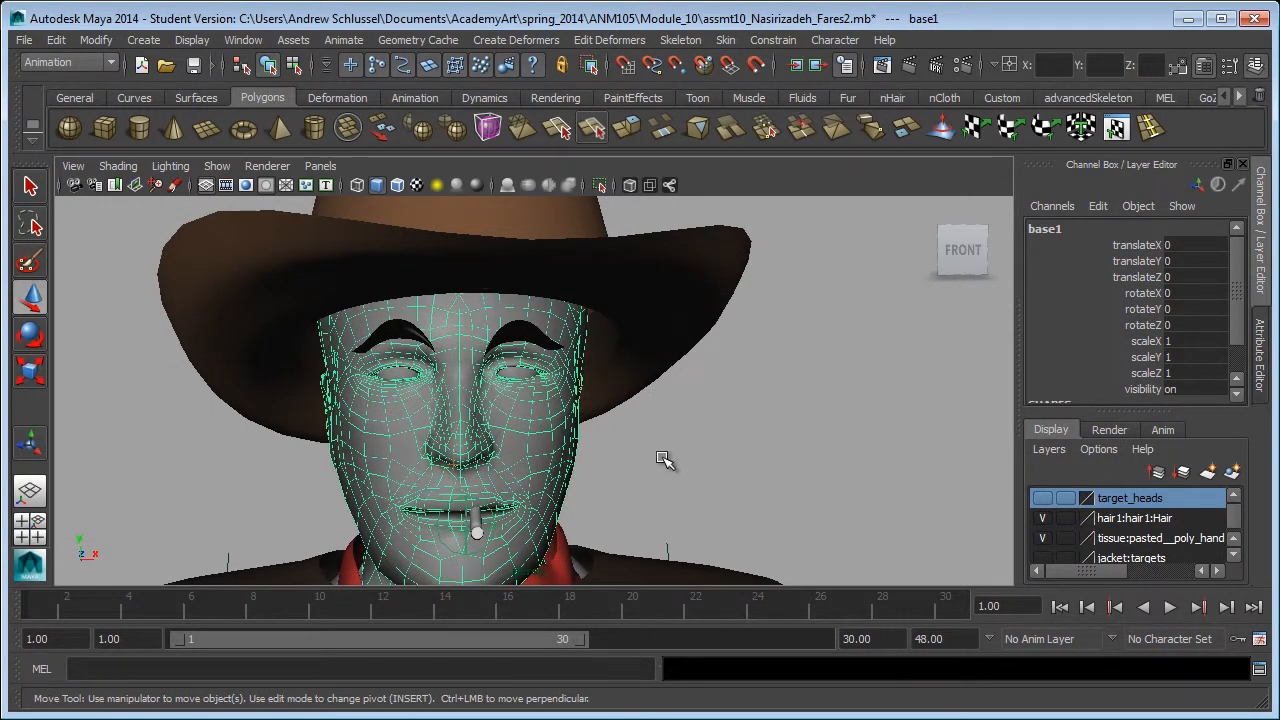
{"action": "scroll", "coordinate": [668, 492], "scroll_direction": "down", "scroll_amount": 5}
{"action": "left_click_drag", "start_coordinate": [727, 511], "coordinate": [598, 512], "text": "alt"}
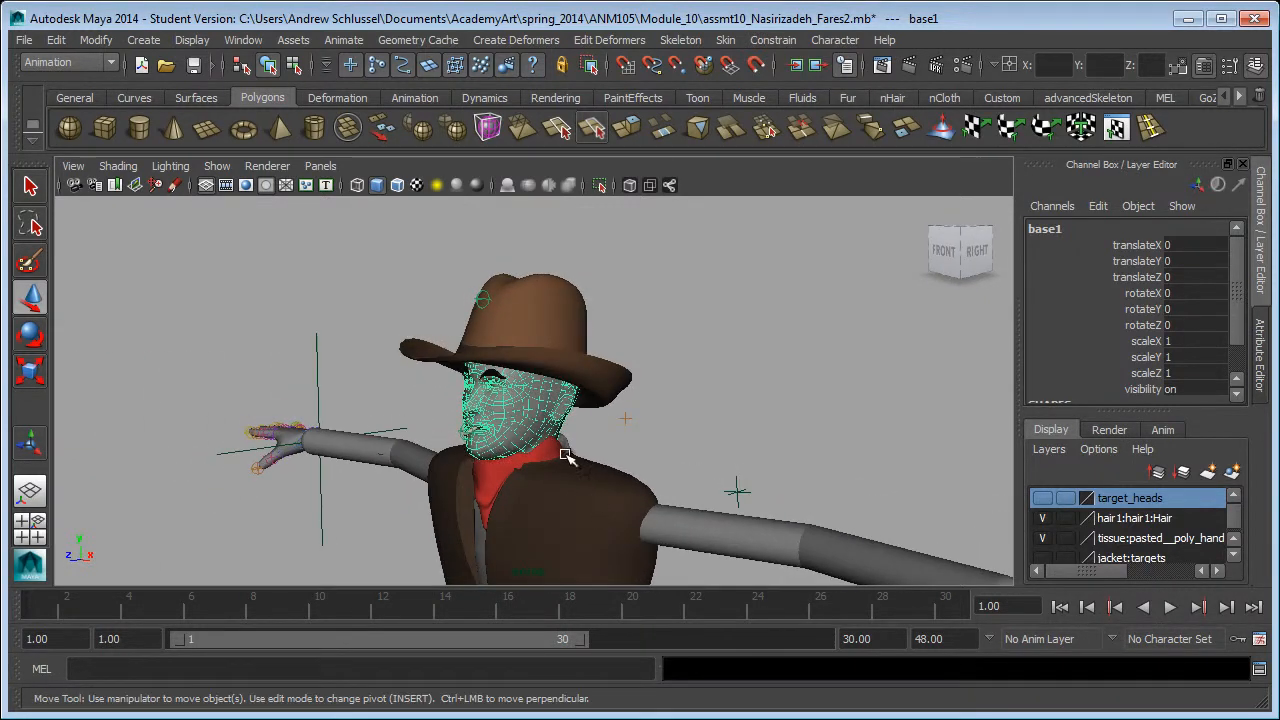
{"action": "left_click", "coordinate": [1099, 246]}
{"action": "middle_click_drag", "start_coordinate": [872, 296], "coordinate": [482, 304]}
Step: Rename the duplicated head to L_eyelid_closed
{"action": "left_click_drag", "start_coordinate": [409, 355], "coordinate": [499, 378], "text": "alt"}
{"action": "middle_click_drag", "start_coordinate": [499, 378], "coordinate": [862, 409], "text": "alt"}
{"action": "right_click_drag", "start_coordinate": [322, 417], "coordinate": [980, 417], "text": "alt"}
{"action": "middle_click_drag", "start_coordinate": [572, 409], "coordinate": [715, 408], "text": "alt"}
{"action": "right_click_drag", "start_coordinate": [375, 406], "coordinate": [582, 406], "text": "alt"}
{"action": "middle_click_drag", "start_coordinate": [546, 499], "coordinate": [560, 537], "text": "alt"}
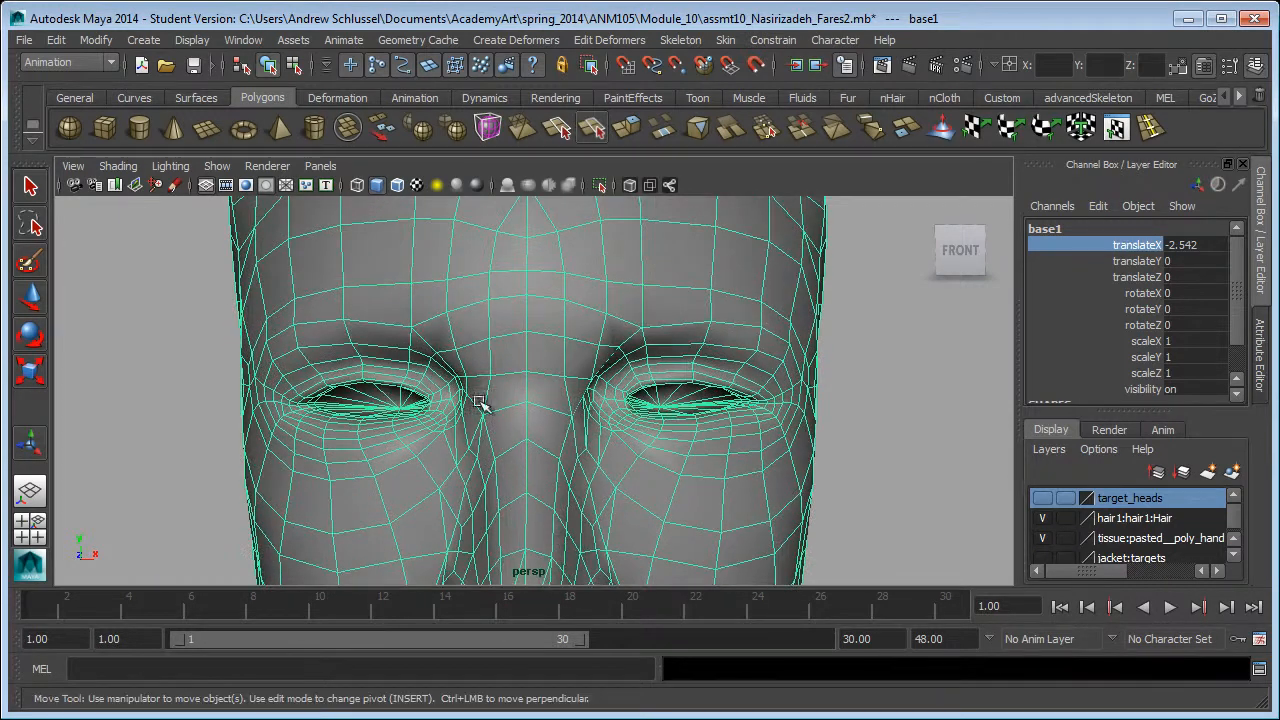
{"action": "middle_click_drag", "start_coordinate": [603, 491], "coordinate": [545, 486], "text": "alt"}
{"action": "right_click_drag", "start_coordinate": [445, 484], "coordinate": [631, 466], "text": "alt"}
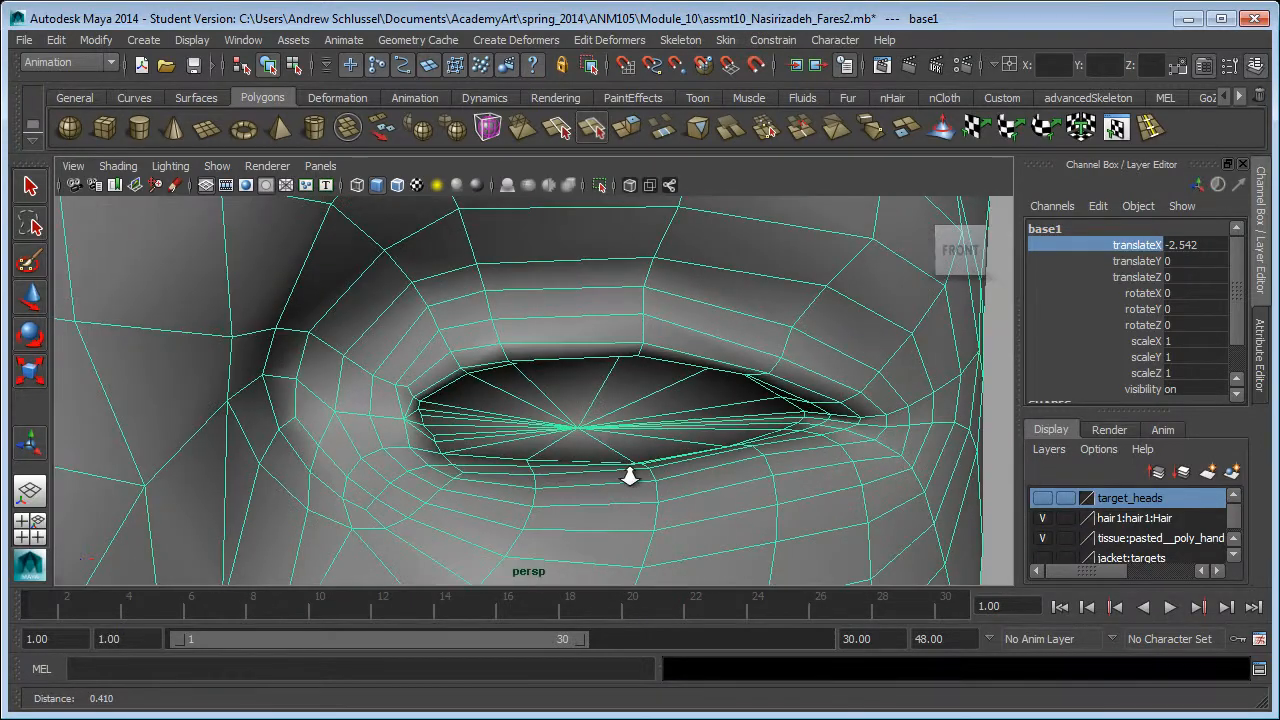
{"action": "left_click_drag", "start_coordinate": [563, 498], "coordinate": [549, 494], "text": "alt"}
{"action": "right_click_drag", "start_coordinate": [591, 495], "coordinate": [520, 496], "text": "alt"}
{"action": "left_click", "coordinate": [1088, 233]}
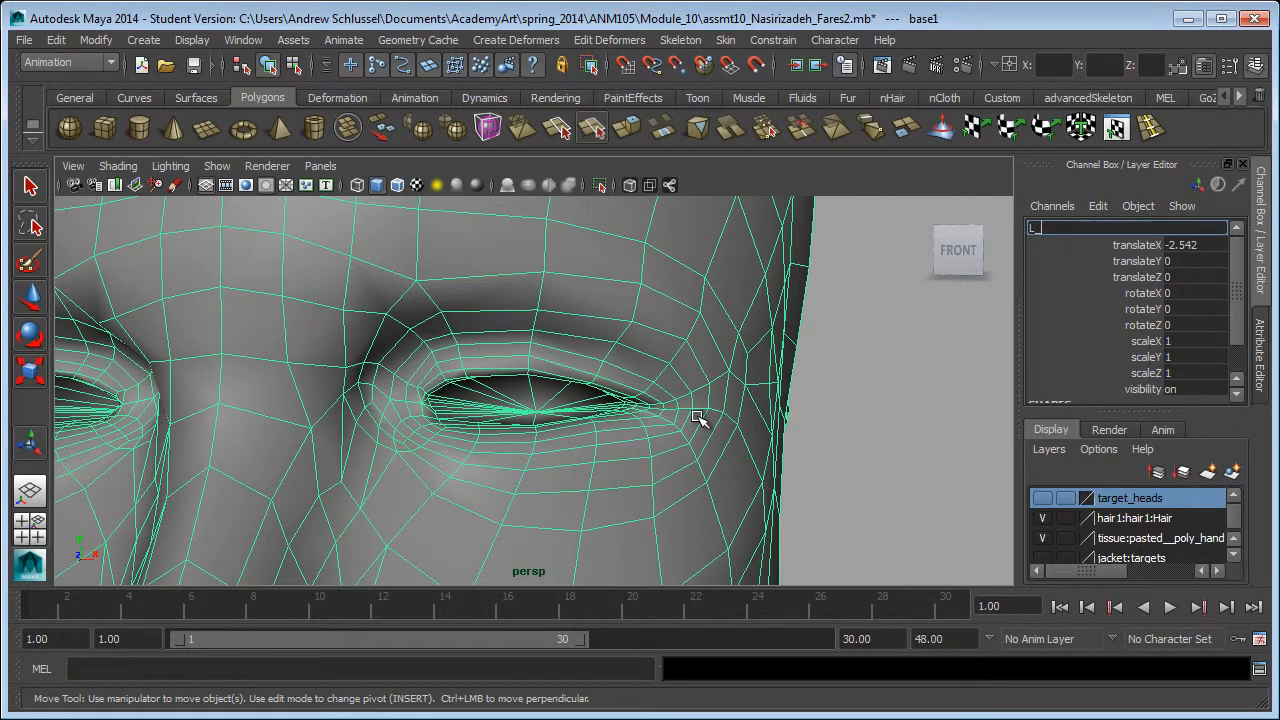
{"action": "type", "text": "L_eyelid_closed"}
{"action": "key", "text": "Return"}
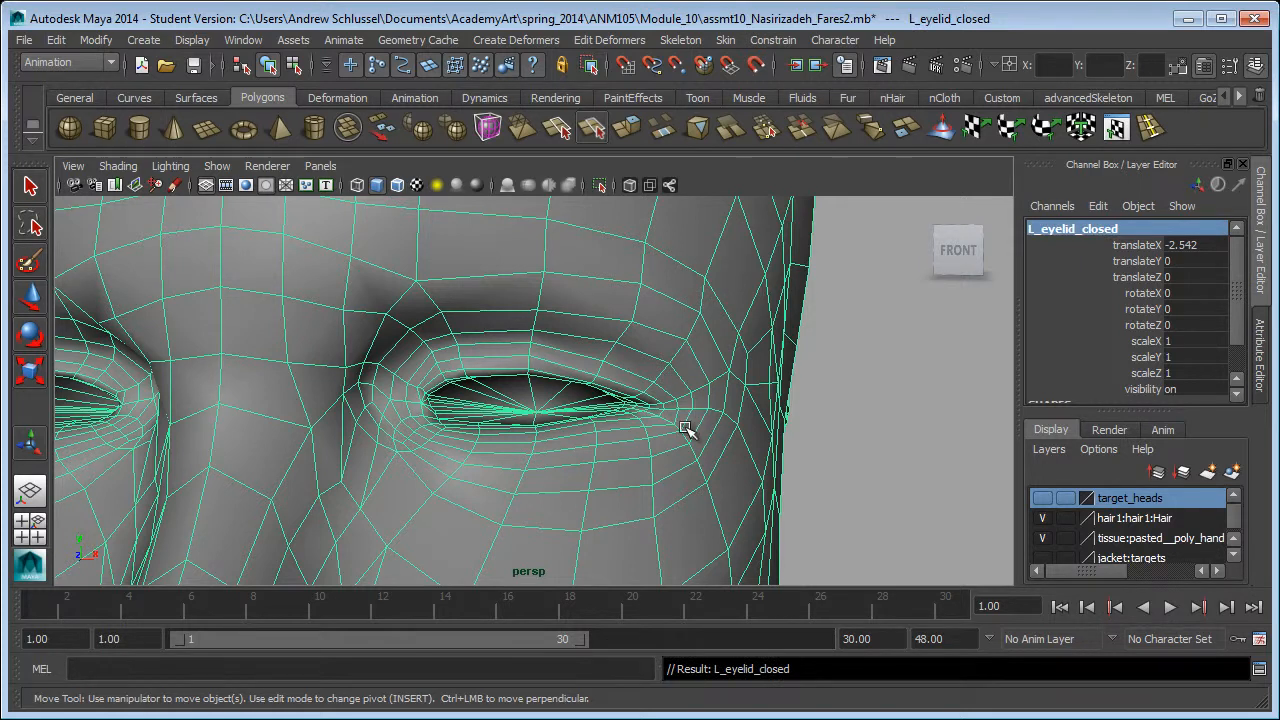
Step: Select the edges around the character's left eye, reduce the soft-selection falloff, and scale them almost flat vertically to about 0.03
{"action": "right_click_drag", "start_coordinate": [507, 368], "coordinate": [513, 325]}
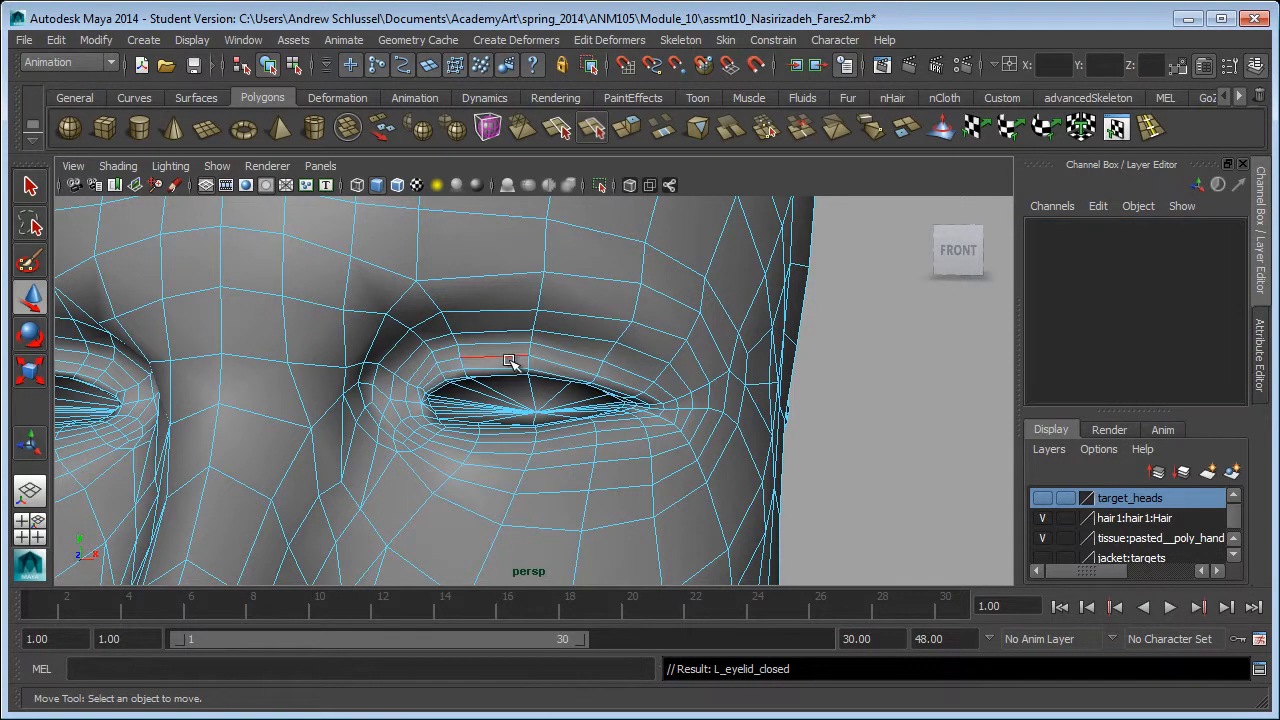
{"action": "left_click", "coordinate": [507, 375]}
{"action": "left_click_drag", "start_coordinate": [620, 441], "coordinate": [589, 441], "text": "alt"}
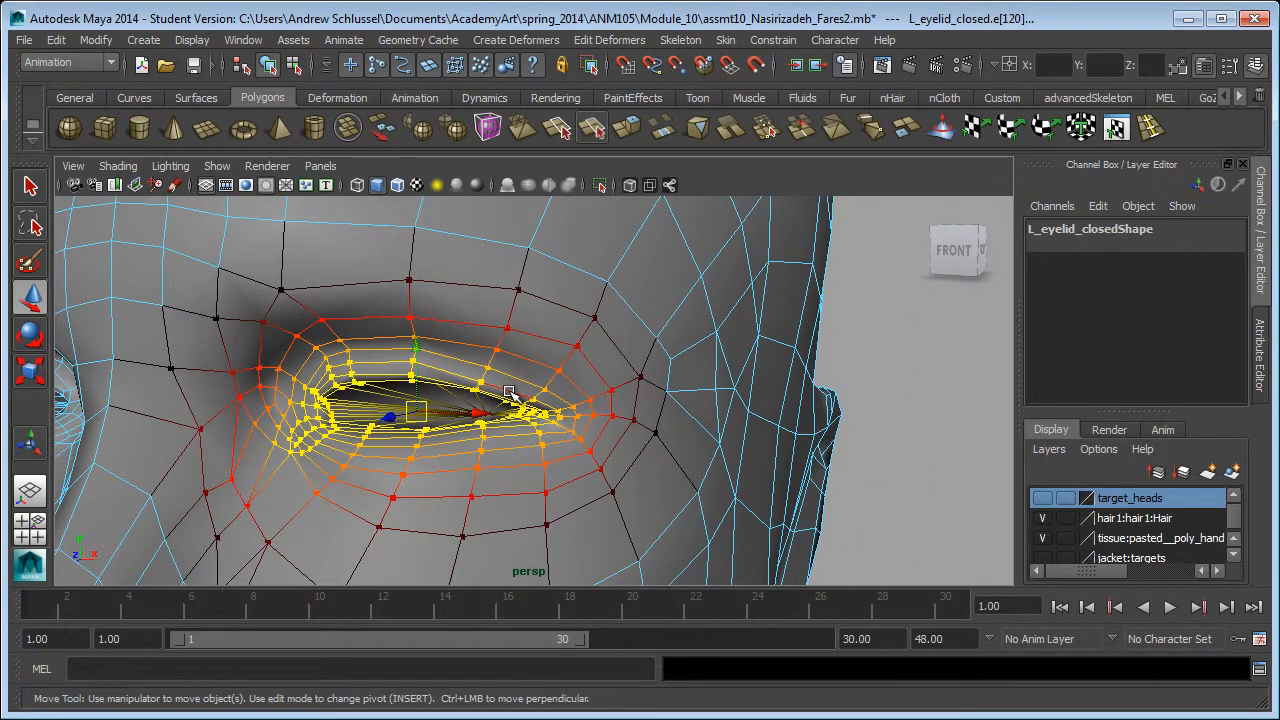
{"action": "key", "text": "r"}
{"action": "left_click_drag", "start_coordinate": [415, 322], "coordinate": [437, 380]}
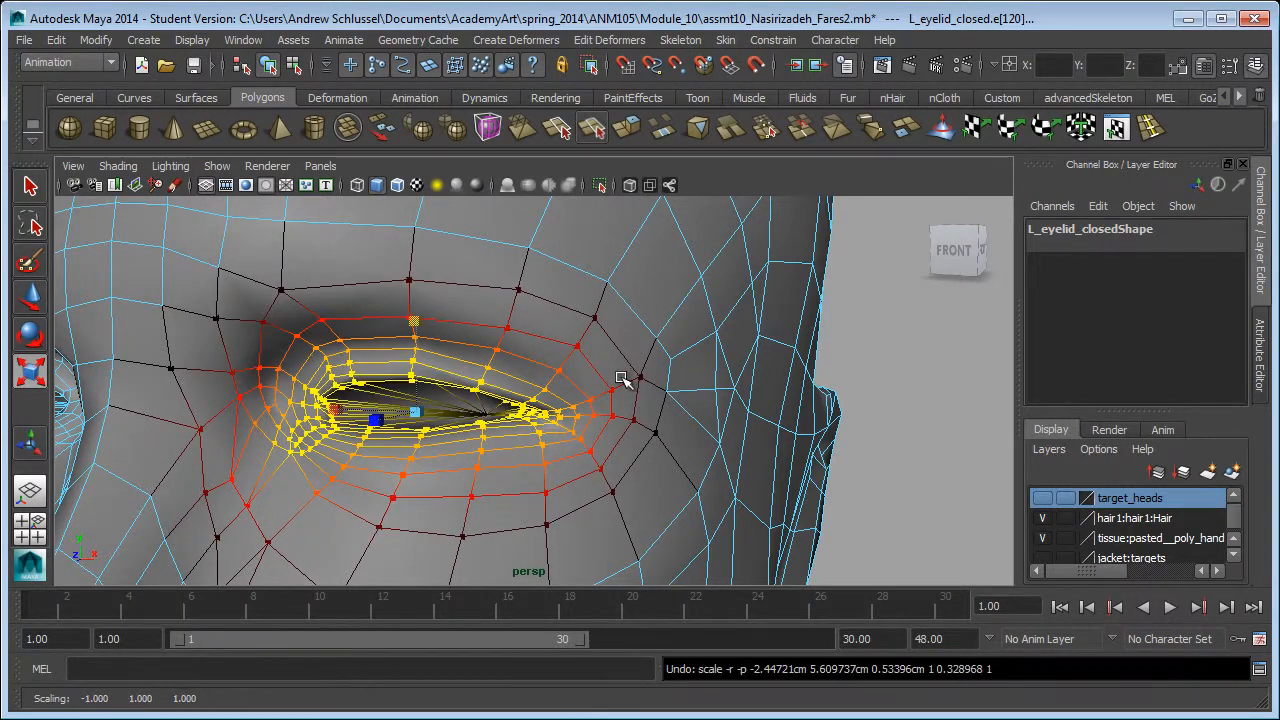
{"action": "key", "text": "b"}
{"action": "key", "text": "b"}
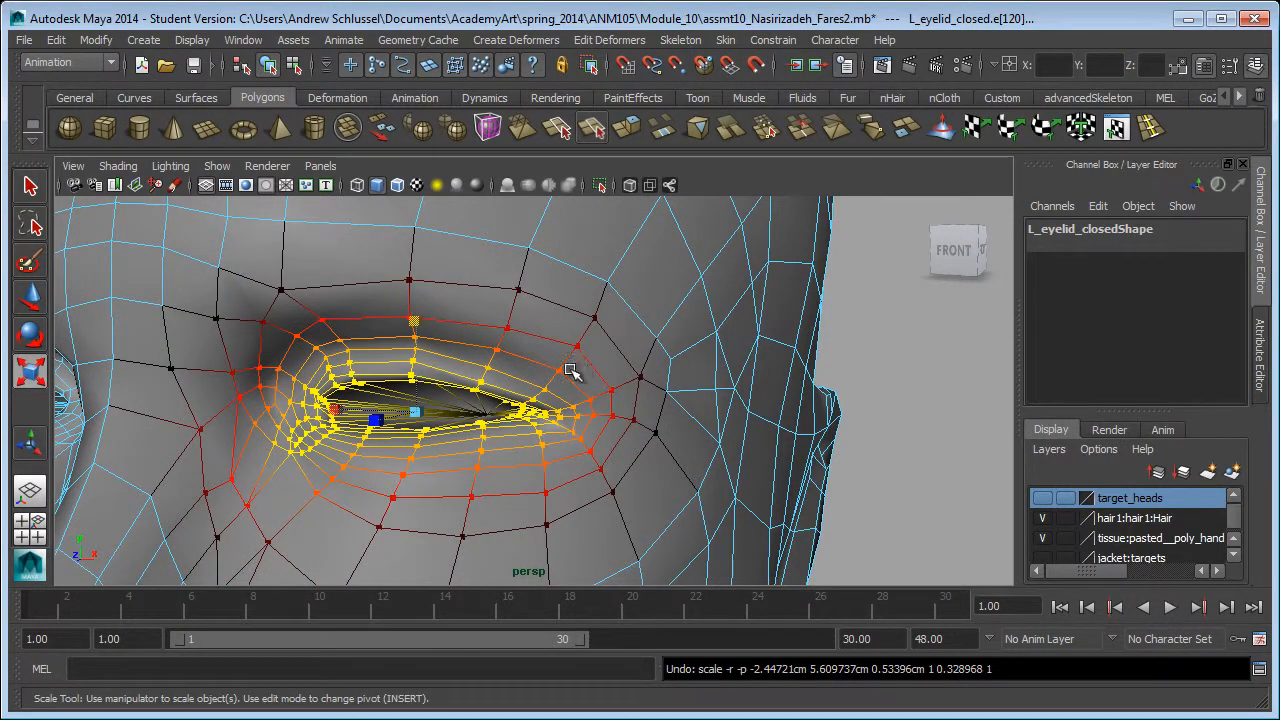
{"action": "left_click_drag", "start_coordinate": [592, 369], "coordinate": [500, 370]}
{"action": "left_click_drag", "start_coordinate": [412, 324], "coordinate": [417, 407]}
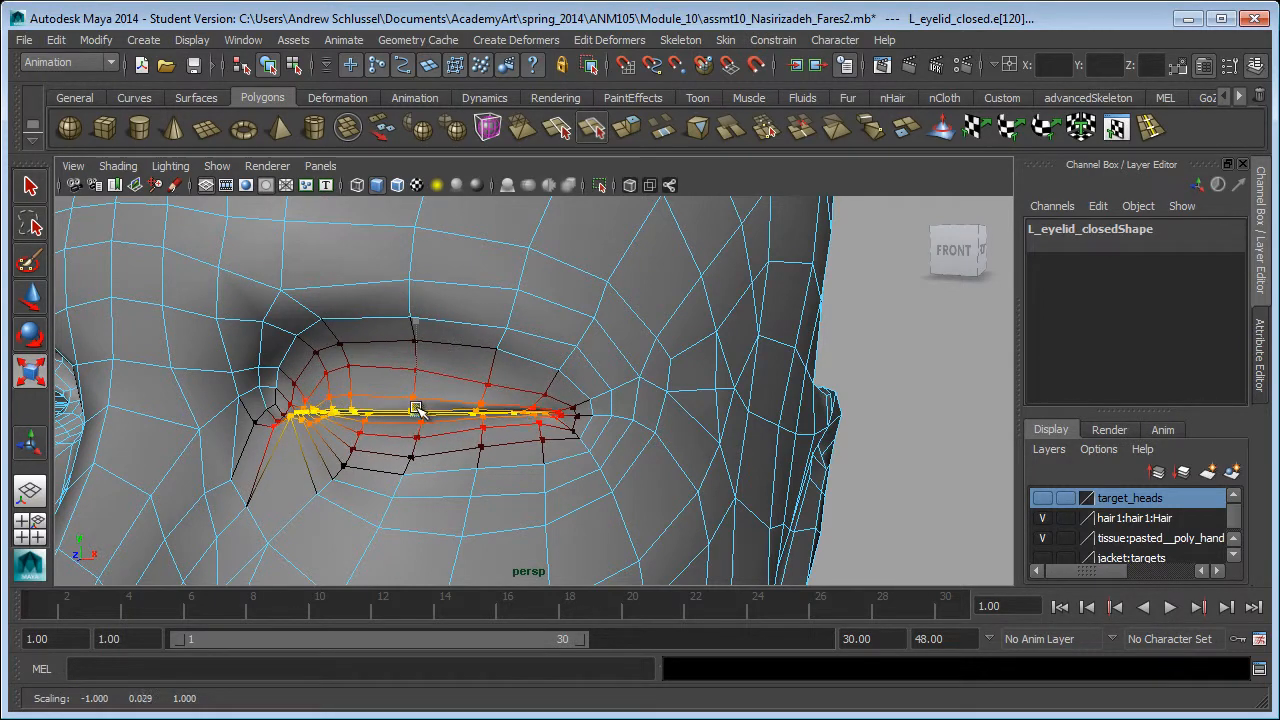
Step: Move the flattened eyelid edges slightly forward along Z and return to object selection on the L_eyelid_closed head
{"action": "left_click_drag", "start_coordinate": [636, 499], "coordinate": [304, 428], "text": "alt"}
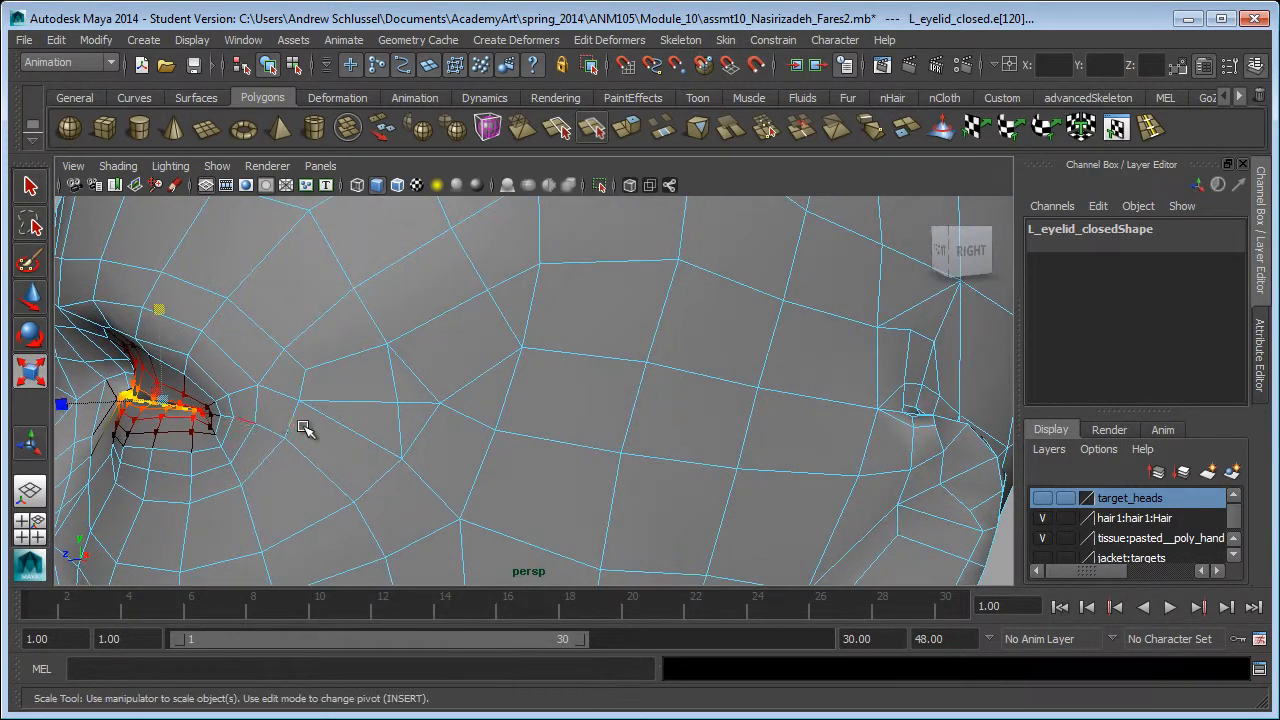
{"action": "key", "text": "w"}
{"action": "left_click_drag", "start_coordinate": [84, 401], "coordinate": [60, 398]}
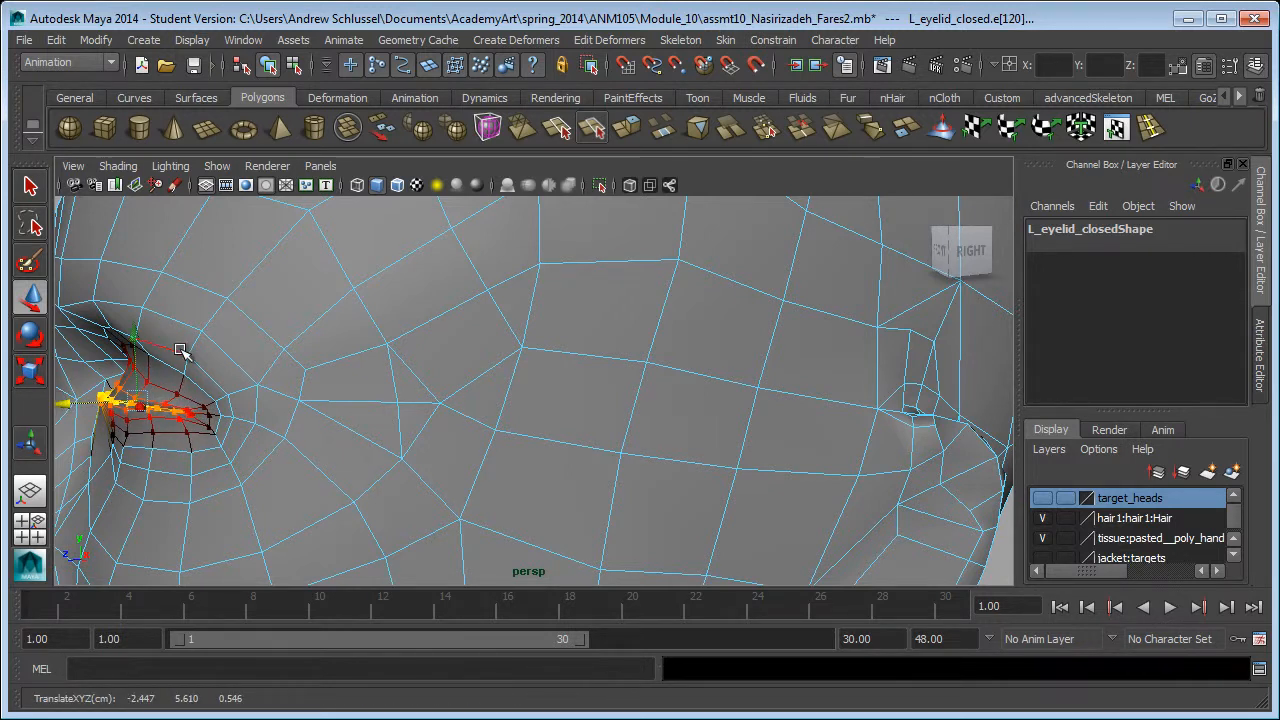
{"action": "left_click_drag", "start_coordinate": [484, 471], "coordinate": [428, 481], "text": "alt"}
{"action": "left_click_drag", "start_coordinate": [476, 443], "coordinate": [523, 414], "text": "alt"}
{"action": "left_click", "coordinate": [300, 415]}
{"action": "left_click", "coordinate": [523, 414]}
Step: Add the cowboy's base head to the selection after L_eyelid_closed and create a blend shape from them
{"action": "left_click_drag", "start_coordinate": [737, 466], "coordinate": [586, 449], "text": "alt"}
{"action": "right_click_drag", "start_coordinate": [586, 449], "coordinate": [371, 447], "text": "alt"}
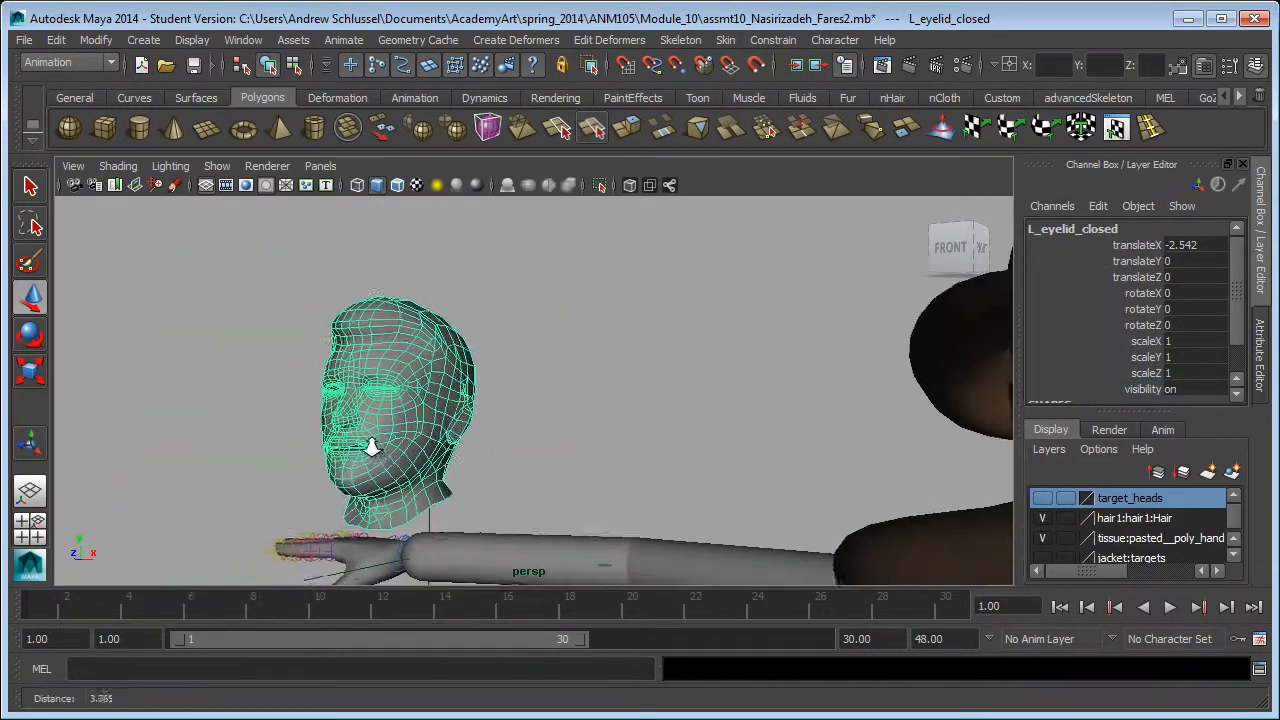
{"action": "middle_click_drag", "start_coordinate": [371, 447], "coordinate": [337, 443], "text": "alt"}
{"action": "left_click", "coordinate": [742, 440]}
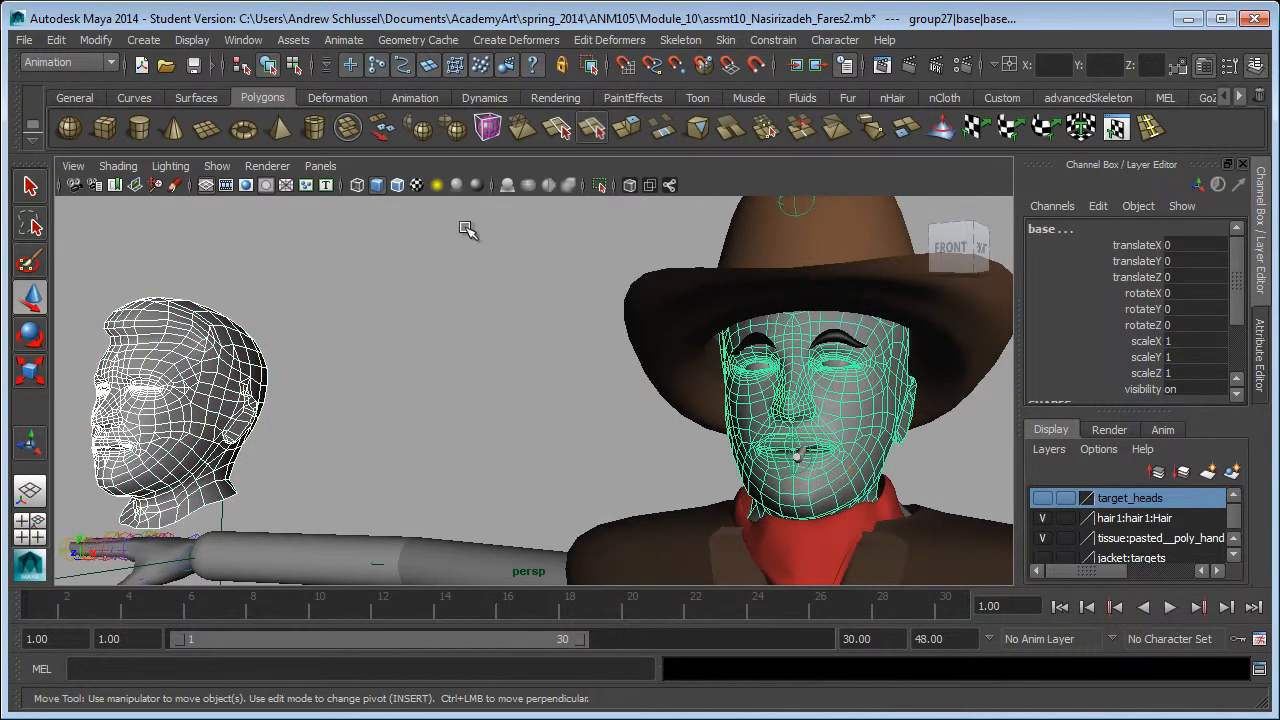
{"action": "left_click", "coordinate": [506, 41]}
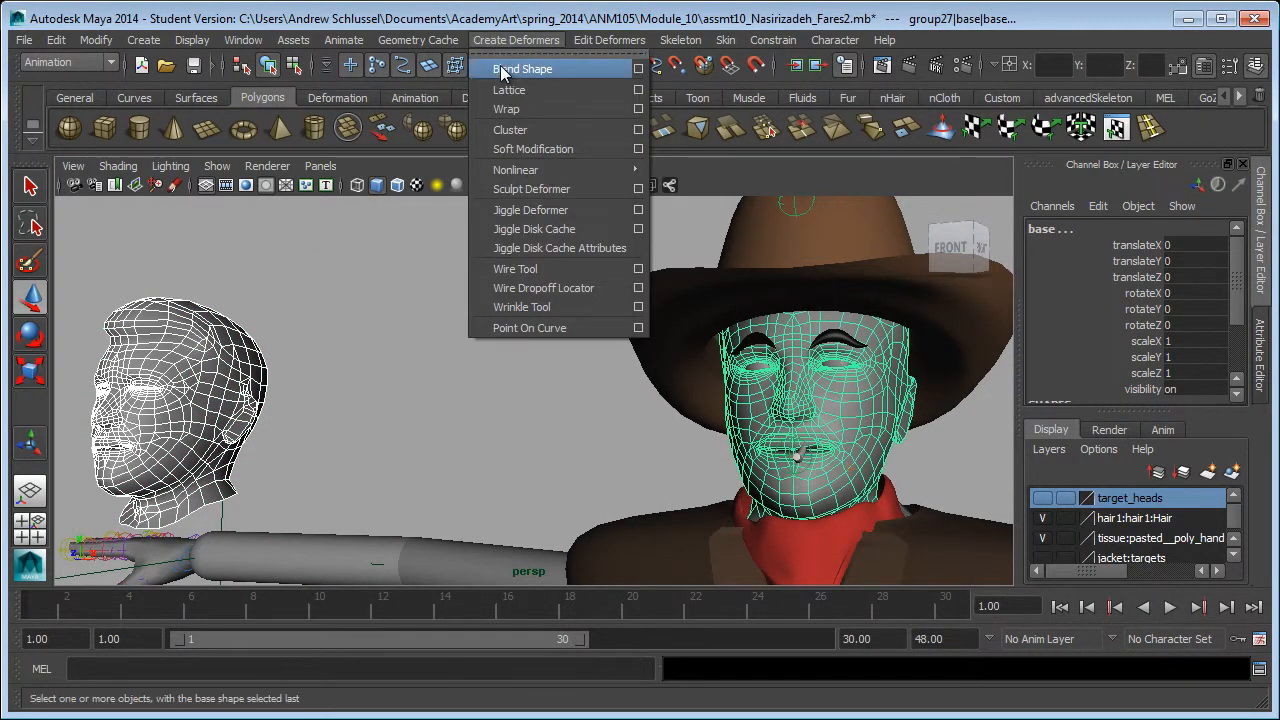
{"action": "left_click", "coordinate": [503, 71]}
Step: Test the L_eyelid_closed weight of blendShape2 on the base head and leave it at 1
{"action": "scroll", "coordinate": [1092, 368], "scroll_direction": "down", "scroll_amount": 3}
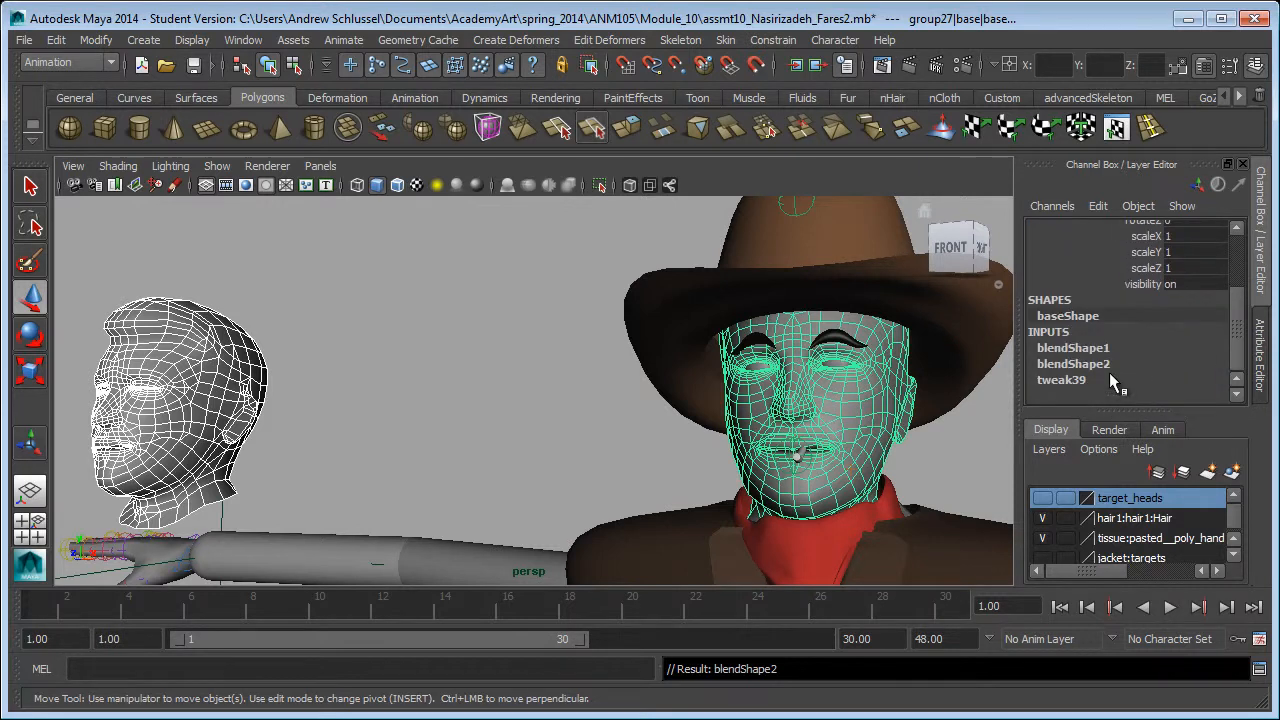
{"action": "left_click", "coordinate": [1109, 366]}
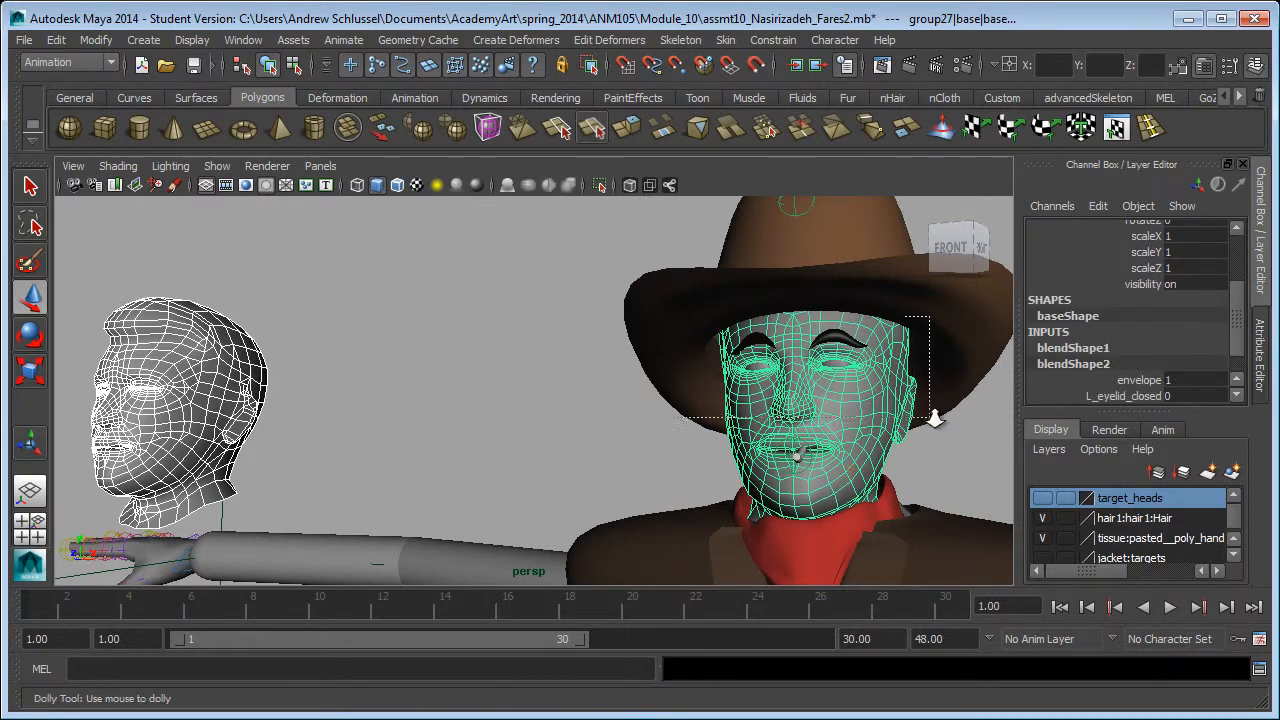
{"action": "key", "text": "f"}
{"action": "left_click", "coordinate": [1150, 398]}
{"action": "middle_click_drag", "start_coordinate": [920, 423], "coordinate": [465, 393]}
{"action": "mouse_move", "coordinate": [793, 443]}
{"action": "middle_mouse_down"}
{"action": "mouse_move", "coordinate": [834, 437]}
{"action": "mouse_move", "coordinate": [766, 449]}
{"action": "mouse_move", "coordinate": [816, 450]}
{"action": "middle_mouse_up"}
Step: Move the L_eyelid_closed target head closer to the cowboy, to translateX -0.968
{"action": "middle_click_drag", "start_coordinate": [590, 443], "coordinate": [657, 351], "text": "alt"}
{"action": "right_click_drag", "start_coordinate": [657, 351], "coordinate": [269, 429], "text": "alt"}
{"action": "left_click", "coordinate": [209, 457]}
{"action": "middle_click_drag", "start_coordinate": [209, 457], "coordinate": [398, 426], "text": "alt"}
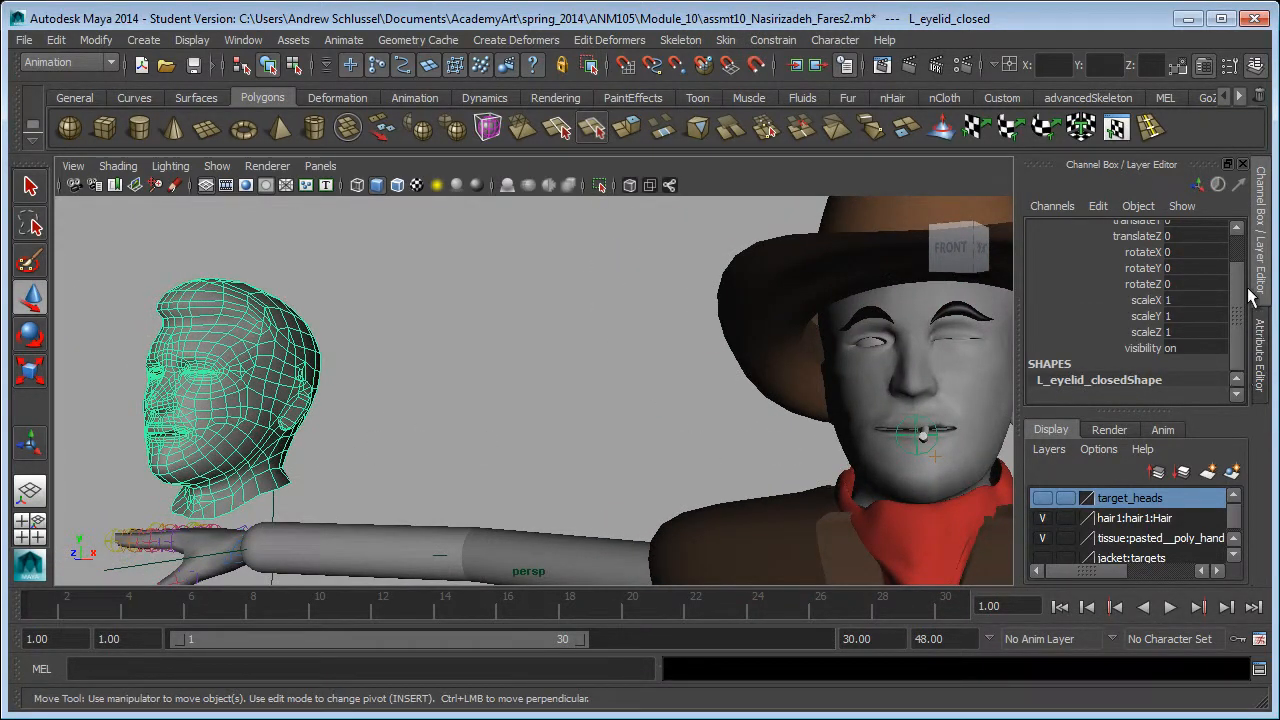
{"action": "scroll", "coordinate": [1099, 286], "scroll_direction": "up", "scroll_amount": 2}
{"action": "left_click", "coordinate": [1140, 245]}
{"action": "middle_click_drag", "start_coordinate": [680, 334], "coordinate": [1054, 346]}
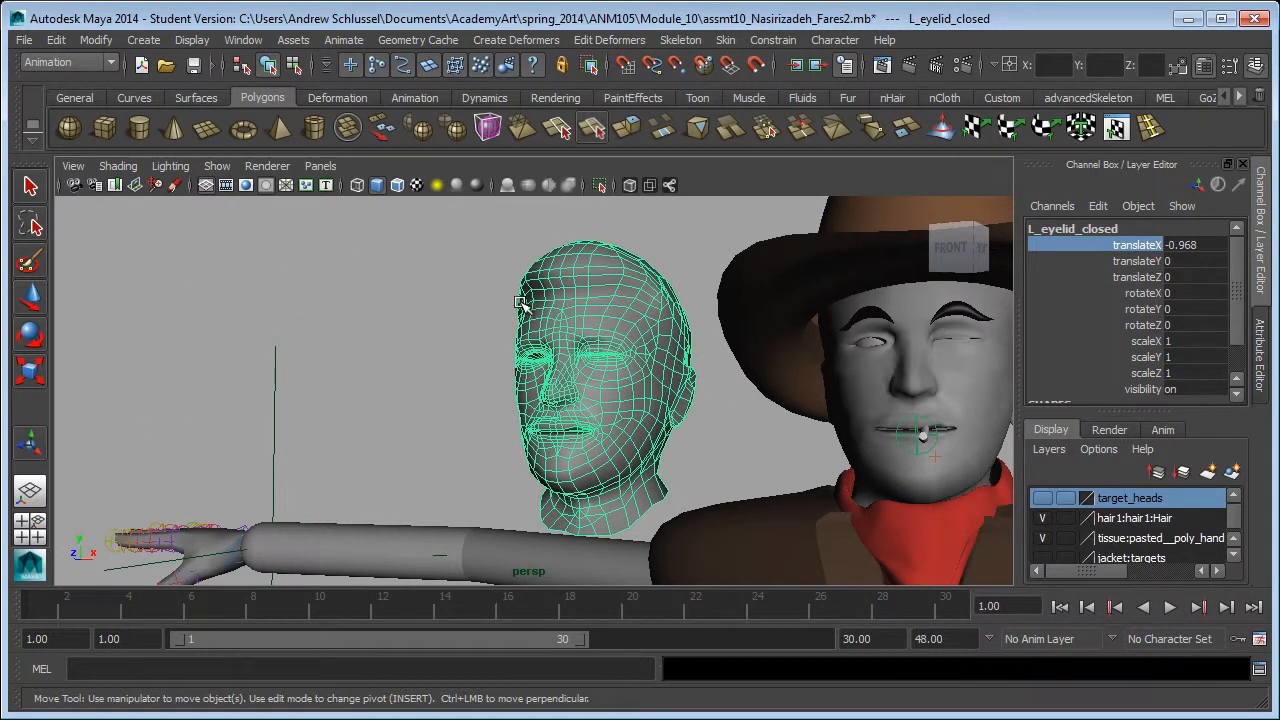
Step: Switch to the Surfaces tool set and open the Sculpt Geometry Tool's settings for the L_eyelid_closed head
{"action": "left_click_drag", "start_coordinate": [519, 302], "coordinate": [620, 397], "text": "ctrl+alt"}
{"action": "middle_click_drag", "start_coordinate": [691, 502], "coordinate": [572, 445], "text": "alt"}
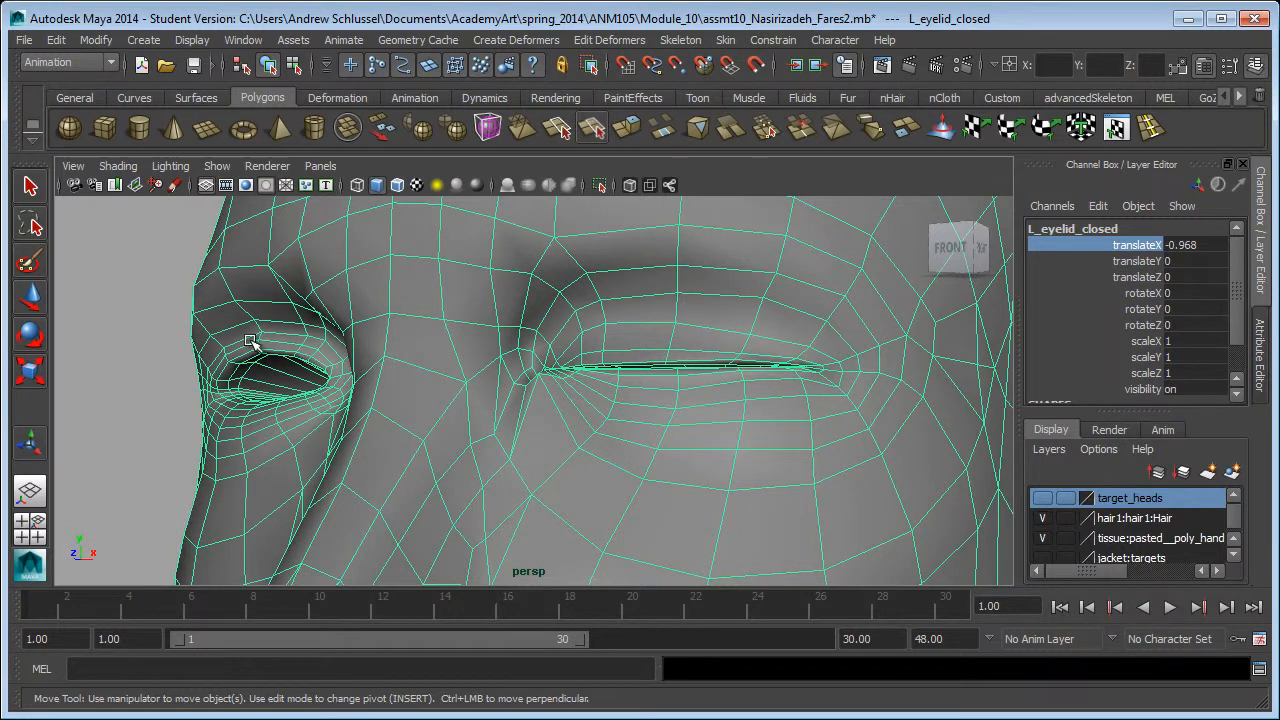
{"action": "left_click", "coordinate": [65, 62]}
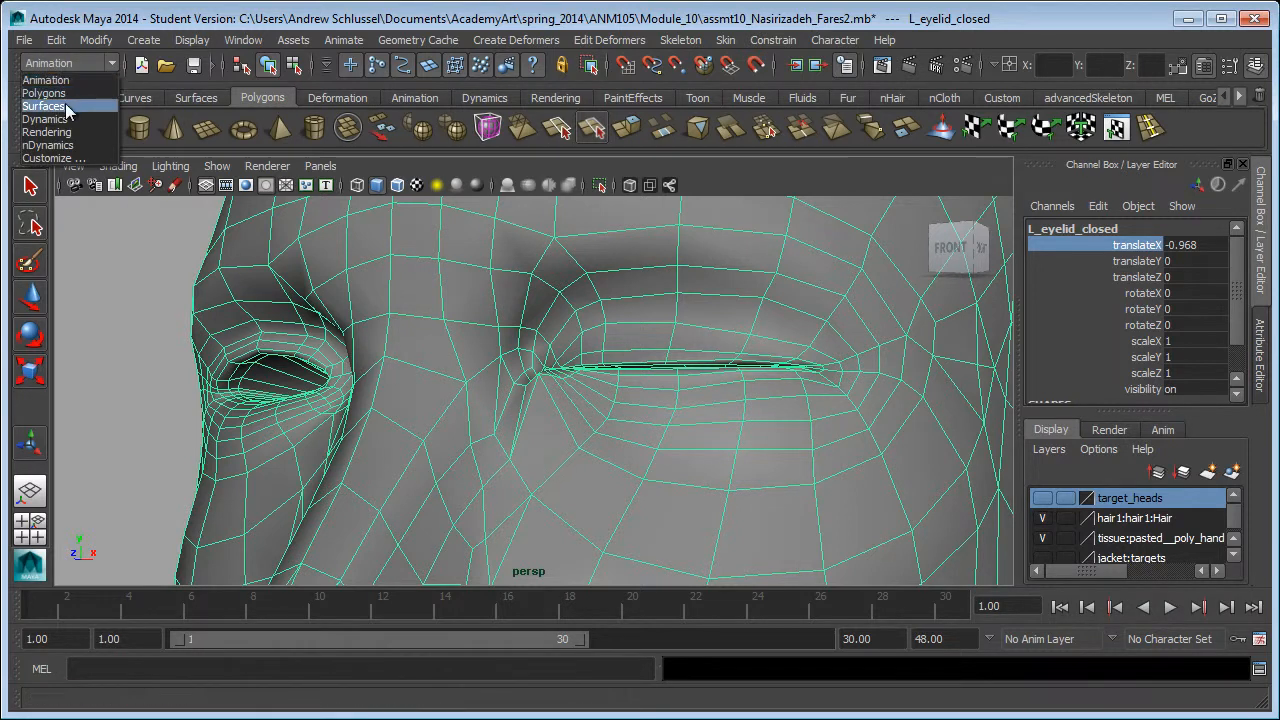
{"action": "left_click", "coordinate": [48, 104]}
{"action": "left_click", "coordinate": [470, 40]}
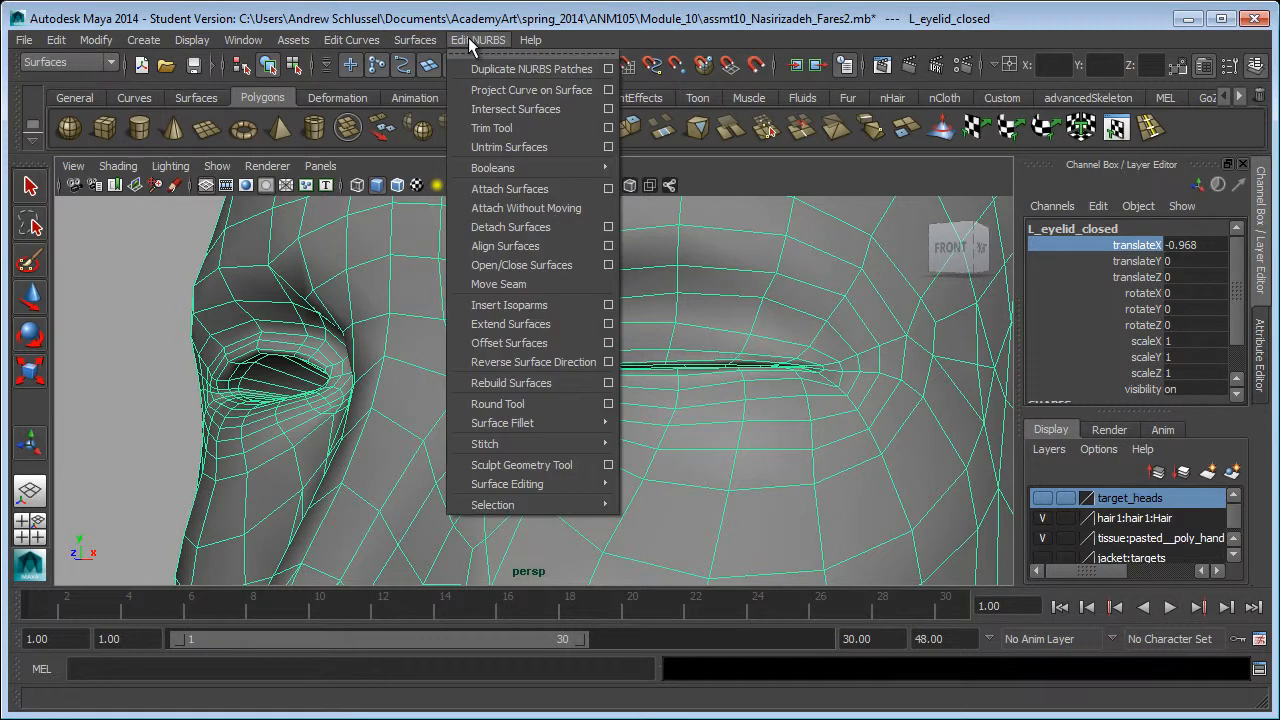
{"action": "left_click", "coordinate": [608, 465]}
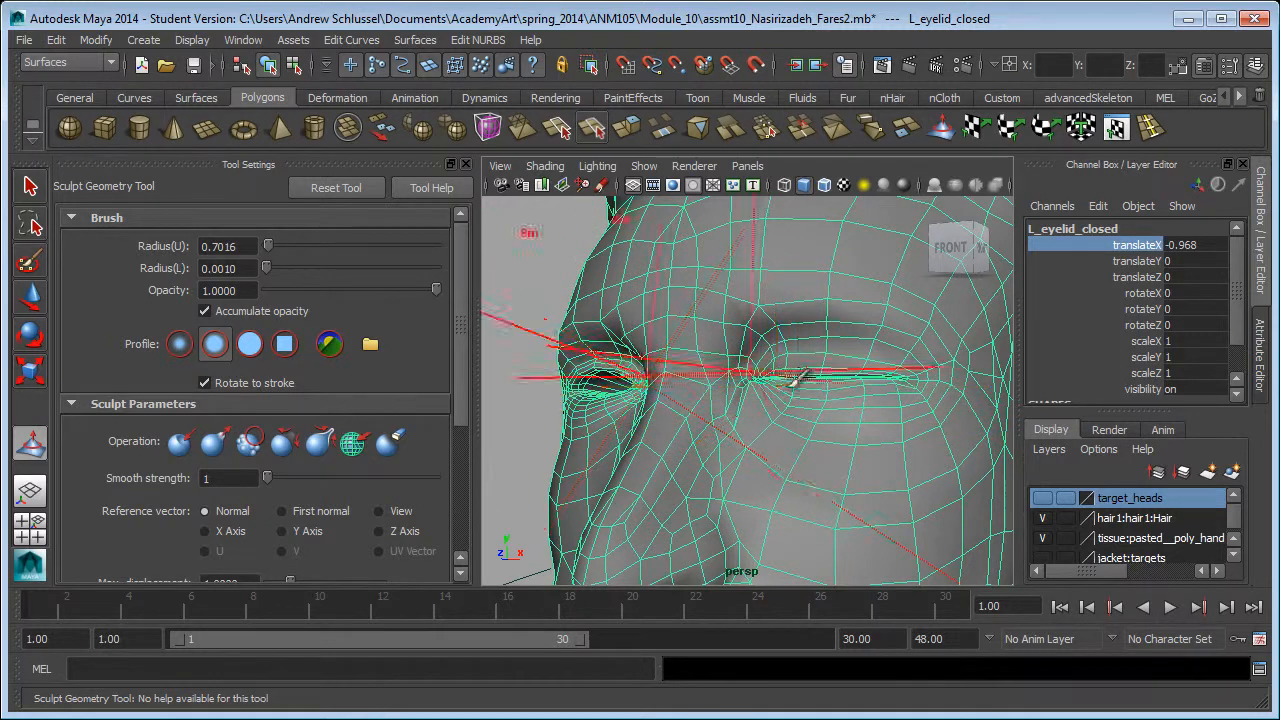
Step: Use the Smooth operation with the brush's upper radius reduced to 0.0354 and smooth the inner corner of the closed eyelid
{"action": "scroll", "coordinate": [313, 412], "scroll_direction": "down", "scroll_amount": 5}
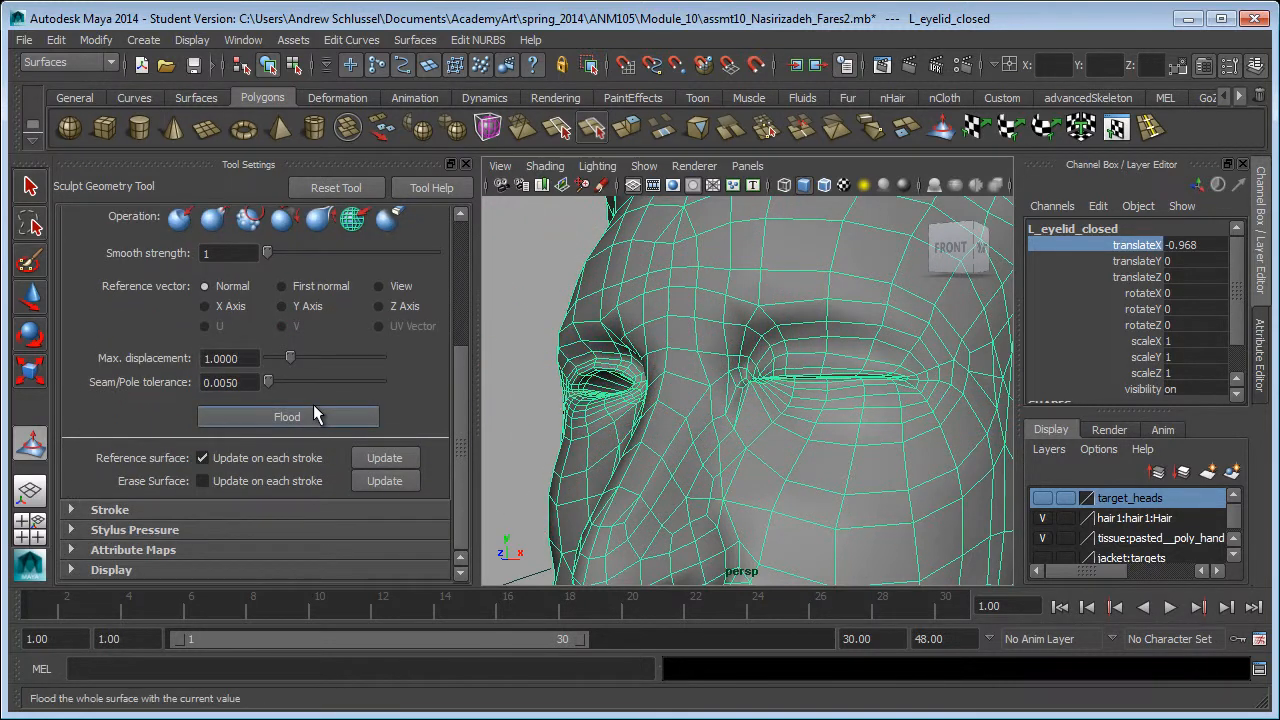
{"action": "left_click", "coordinate": [128, 509]}
{"action": "scroll", "coordinate": [235, 470], "scroll_direction": "up", "scroll_amount": 5}
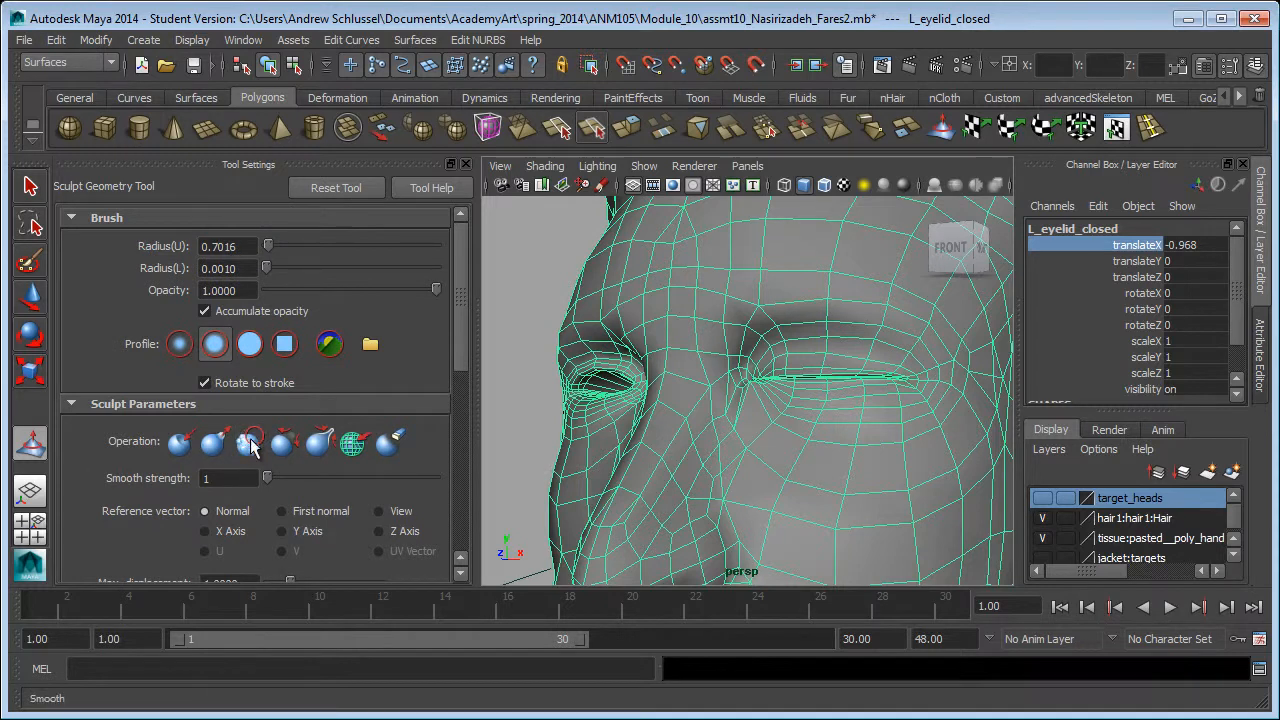
{"action": "key", "text": "b"}
{"action": "left_click_drag", "start_coordinate": [787, 405], "coordinate": [586, 408]}
{"action": "left_click_drag", "start_coordinate": [839, 398], "coordinate": [576, 410]}
{"action": "left_click_drag", "start_coordinate": [906, 395], "coordinate": [706, 402]}
{"action": "left_click_drag", "start_coordinate": [992, 388], "coordinate": [890, 394]}
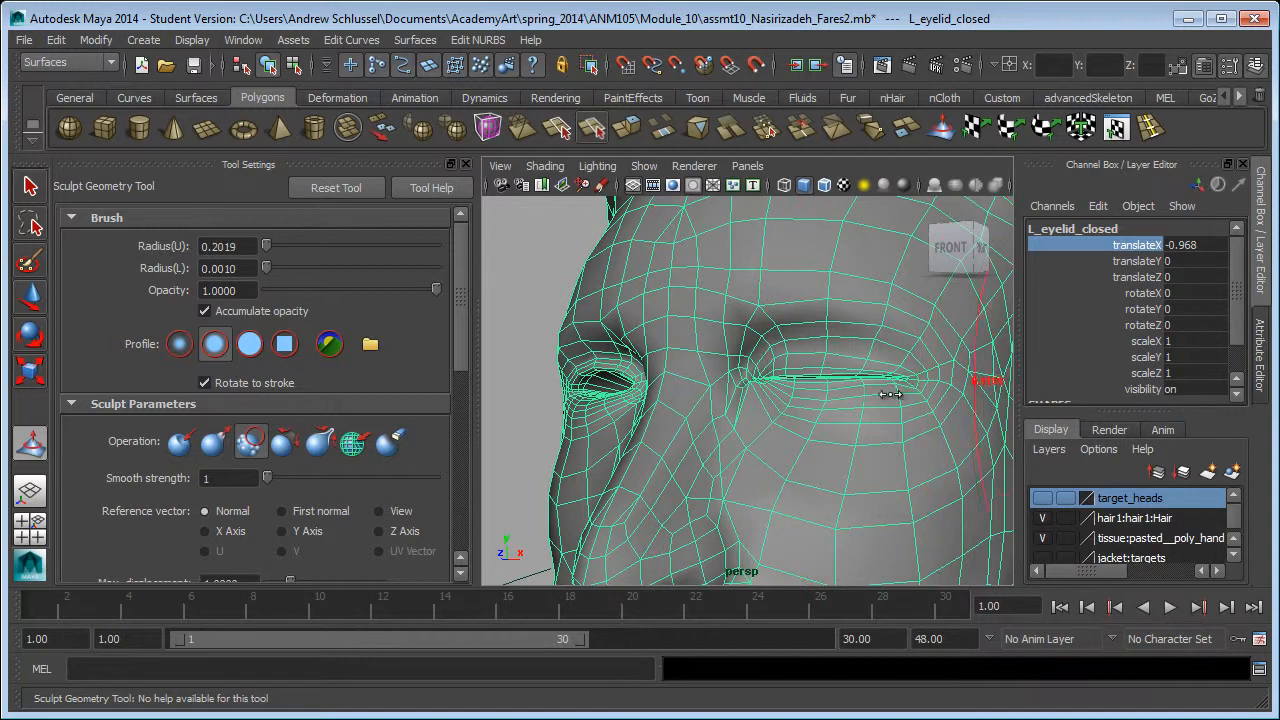
{"action": "left_click_drag", "start_coordinate": [811, 383], "coordinate": [726, 381]}
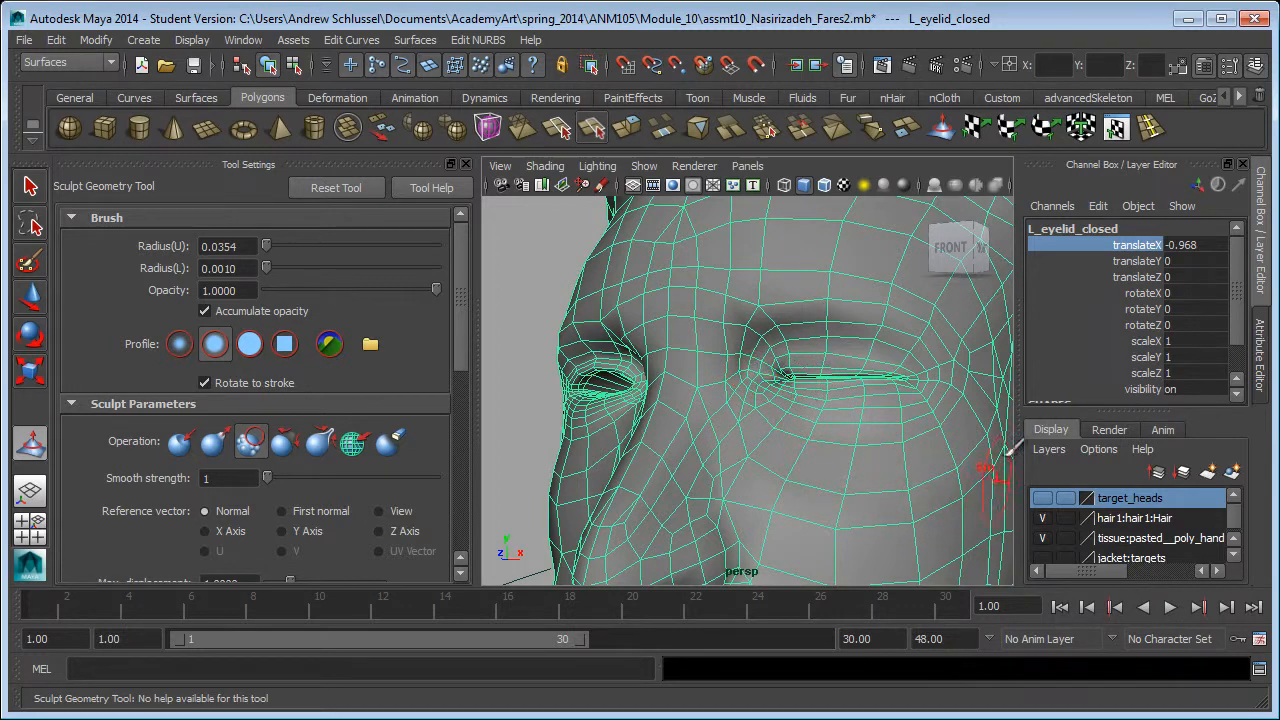
Step: Select the cowboy's base head and vary its L_eyelid_closed weight to check the smoothed eyelid, ending at 1
{"action": "mouse_move", "coordinate": [920, 420]}
{"action": "right_mouse_down", "text": "alt"}
{"action": "mouse_move", "coordinate": [580, 420]}
{"action": "mouse_move", "coordinate": [878, 414]}
{"action": "right_mouse_up", "text": "alt"}
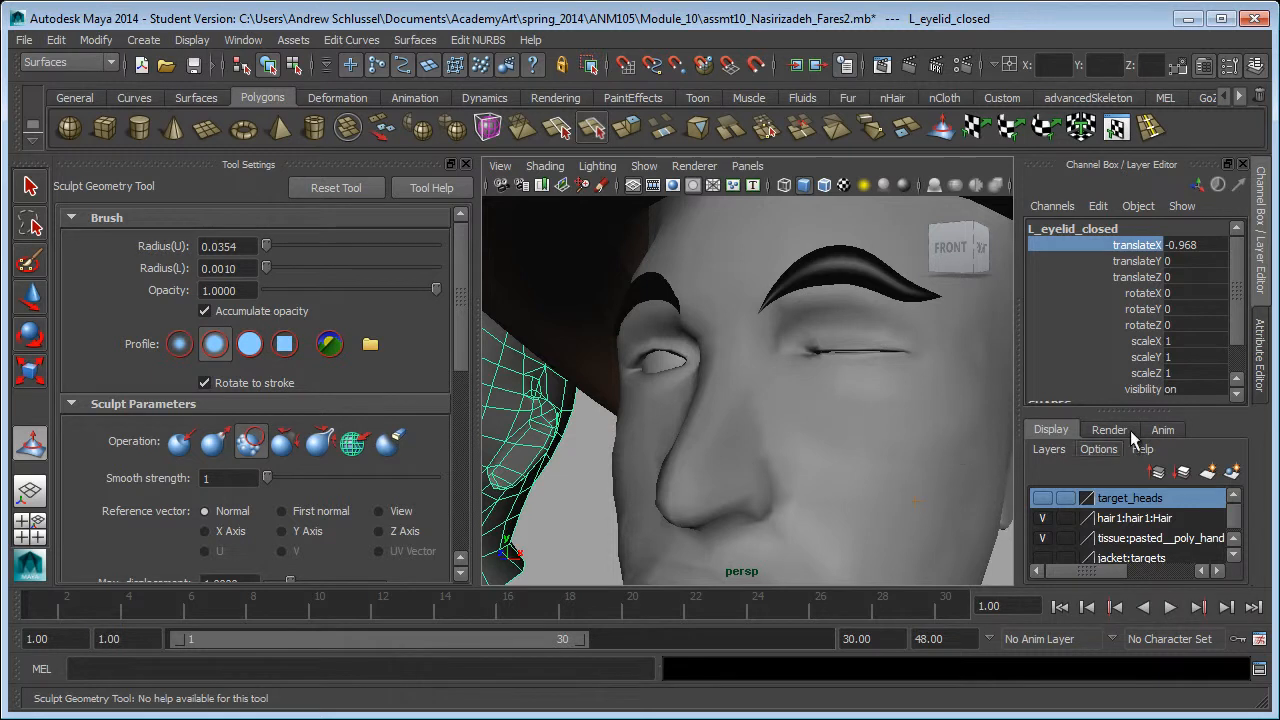
{"action": "scroll", "coordinate": [1155, 392], "scroll_direction": "down", "scroll_amount": 3}
{"action": "key", "text": "q"}
{"action": "left_click", "coordinate": [951, 400]}
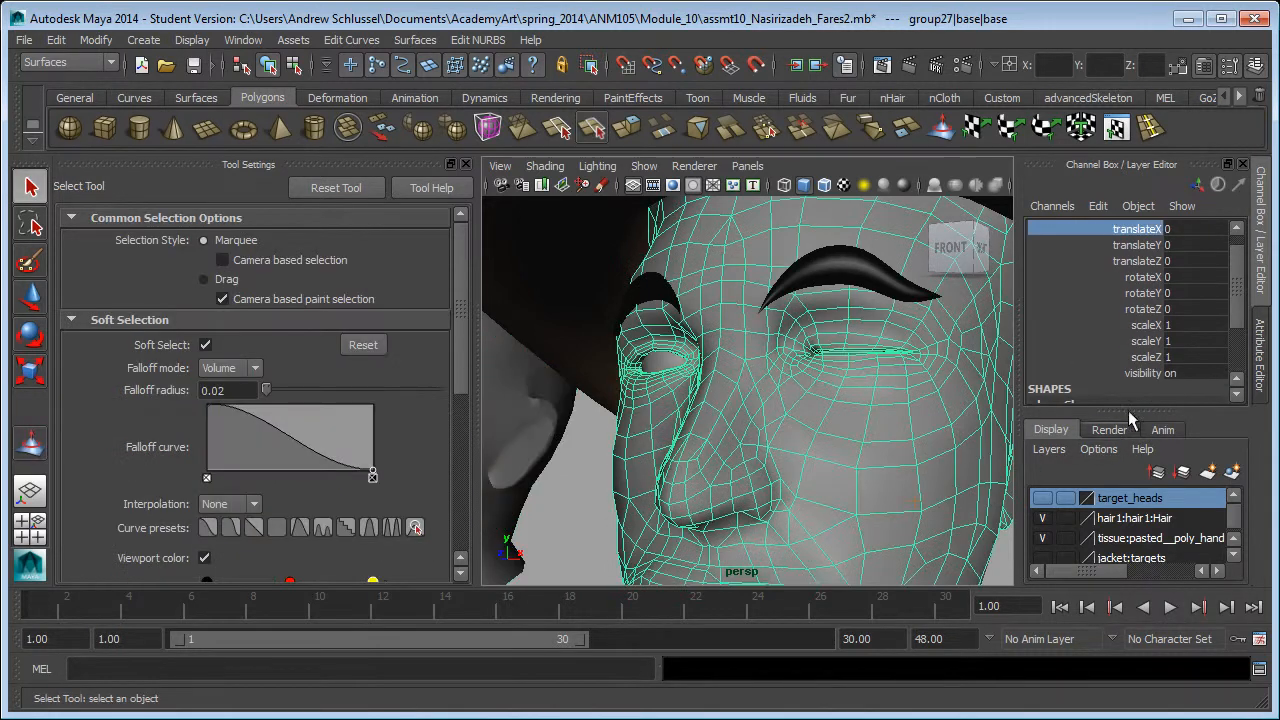
{"action": "scroll", "coordinate": [1121, 378], "scroll_direction": "down", "scroll_amount": 3}
{"action": "left_click", "coordinate": [1110, 396]}
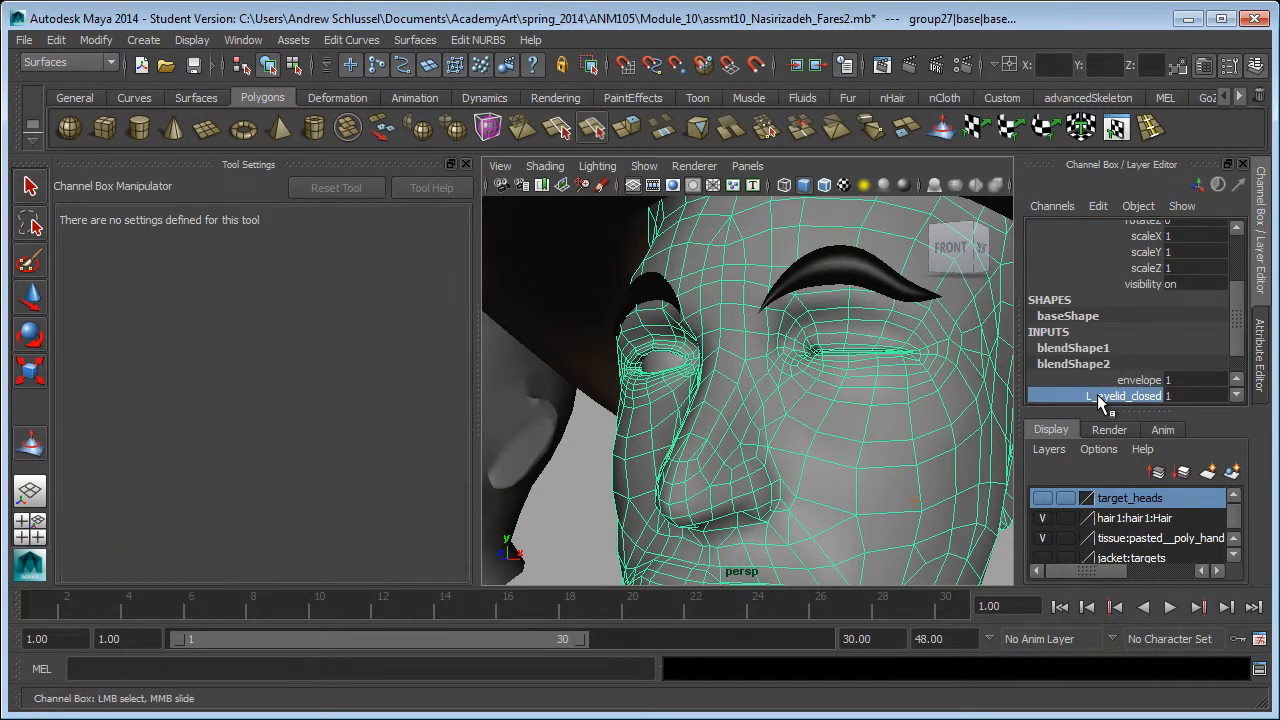
{"action": "middle_click_drag", "start_coordinate": [884, 401], "coordinate": [750, 351]}
{"action": "middle_click_drag", "start_coordinate": [813, 405], "coordinate": [672, 420]}
Step: Open the Blend Shape editor and bring blendShape2's L_eyelid_closed slider into view
{"action": "right_click_drag", "start_coordinate": [917, 447], "coordinate": [709, 457], "text": "alt"}
{"action": "left_click_drag", "start_coordinate": [709, 457], "coordinate": [737, 457], "text": "alt"}
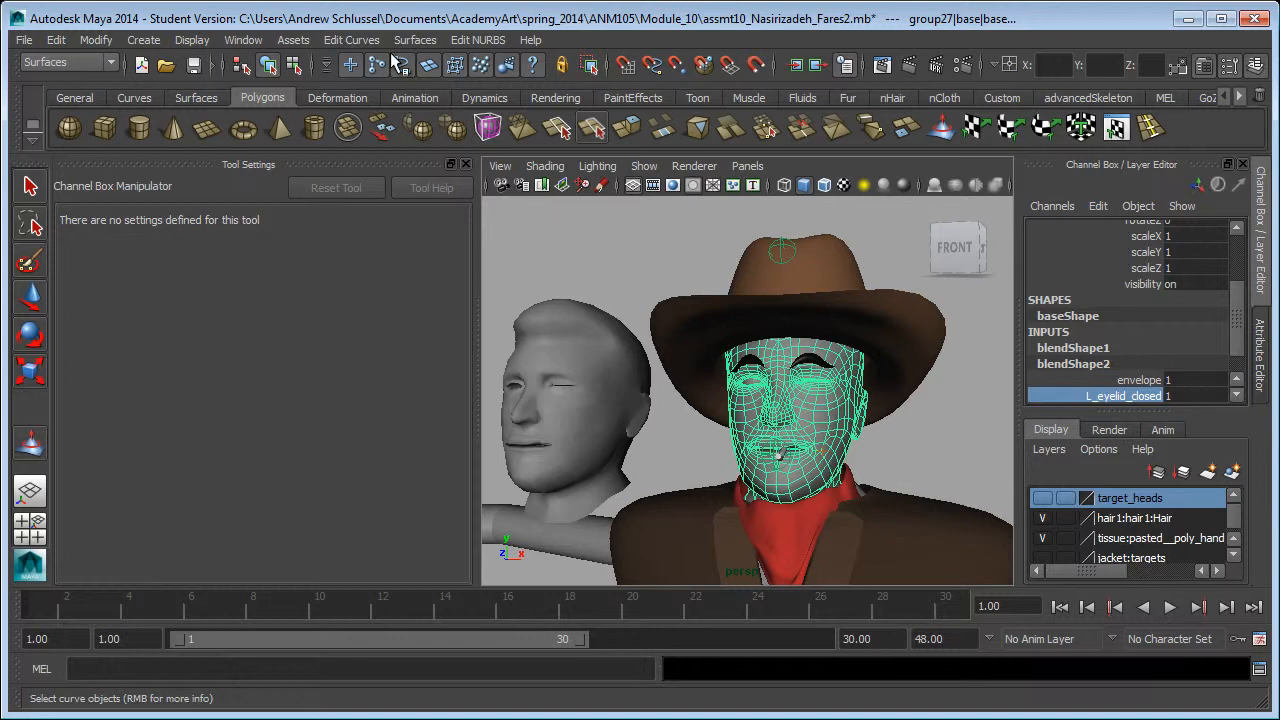
{"action": "left_click", "coordinate": [248, 42]}
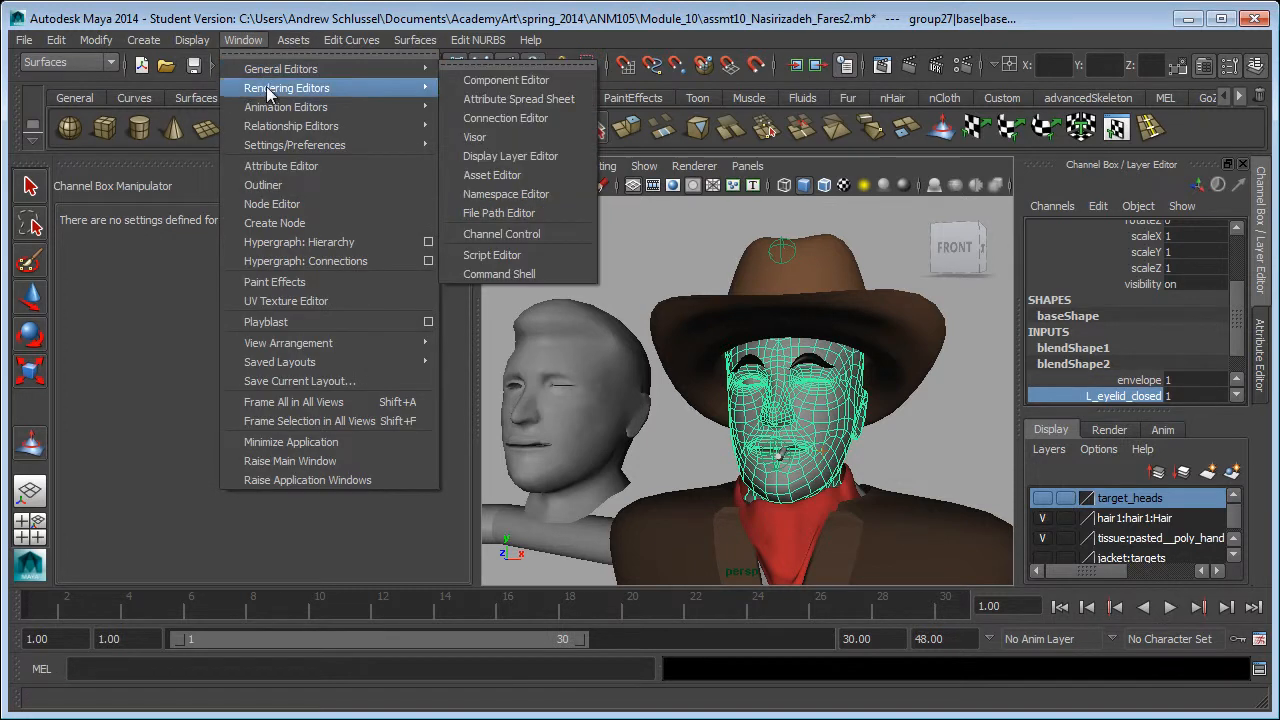
{"action": "mouse_move", "coordinate": [330, 107]}
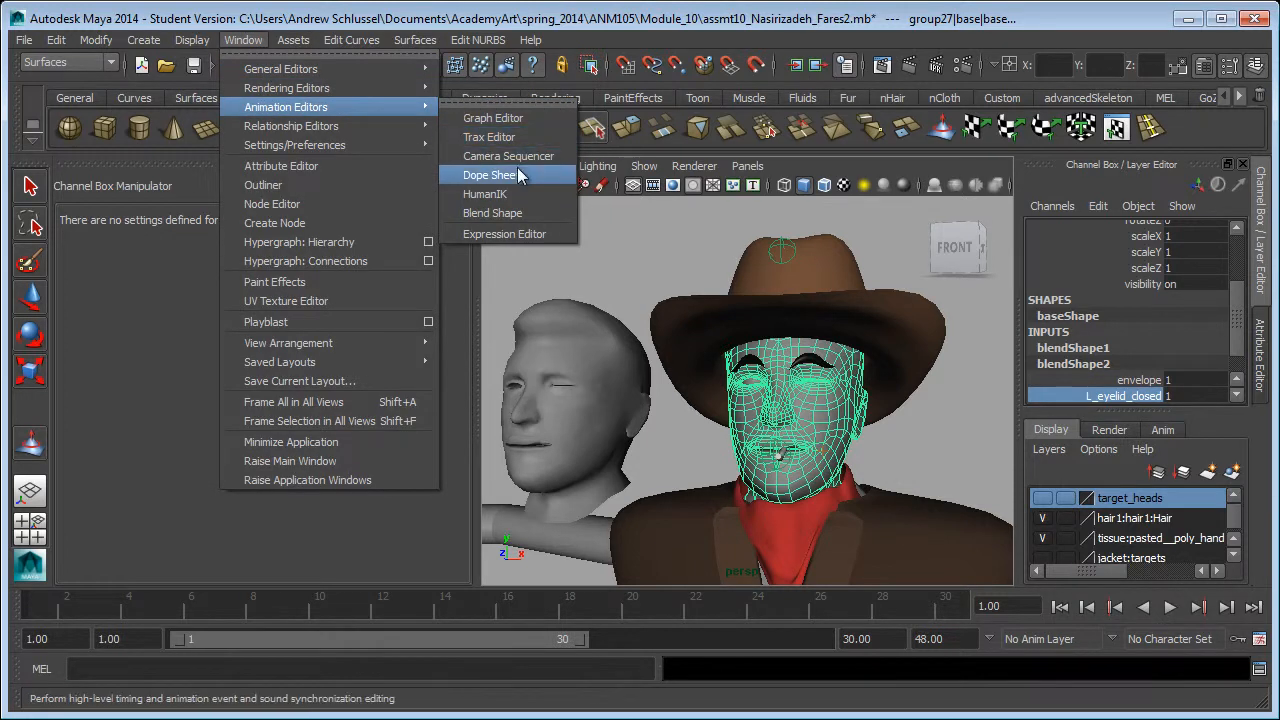
{"action": "left_click", "coordinate": [522, 212]}
{"action": "scroll", "coordinate": [395, 415], "scroll_direction": "down", "scroll_amount": 5}
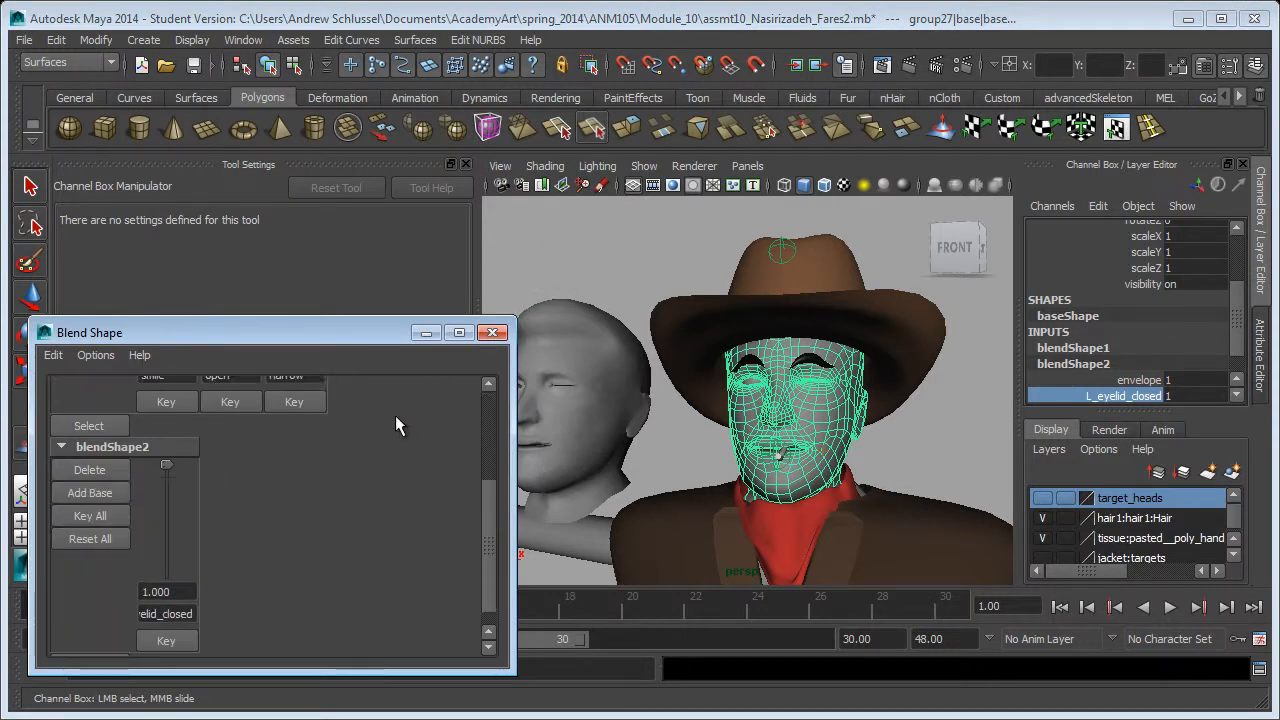
Step: Delete blendShape2, close the Blend Shape editor and clear the selection
{"action": "left_click", "coordinate": [98, 450]}
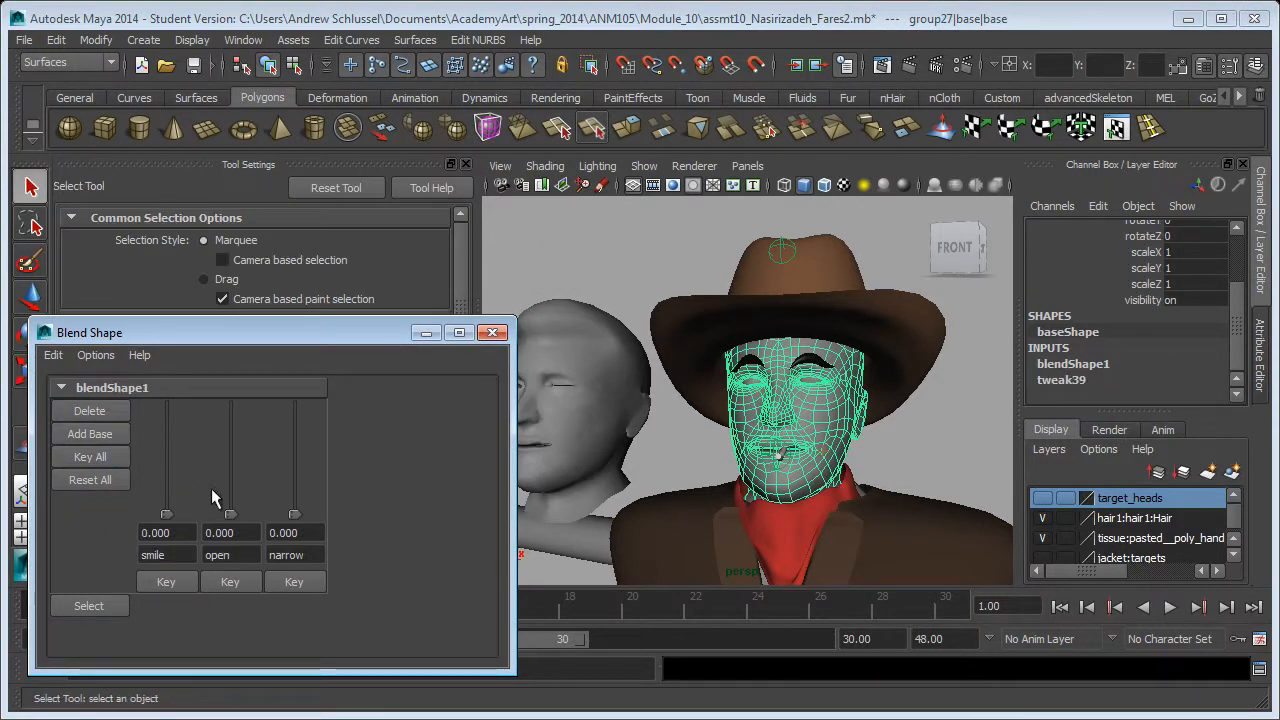
{"action": "left_click", "coordinate": [492, 333]}
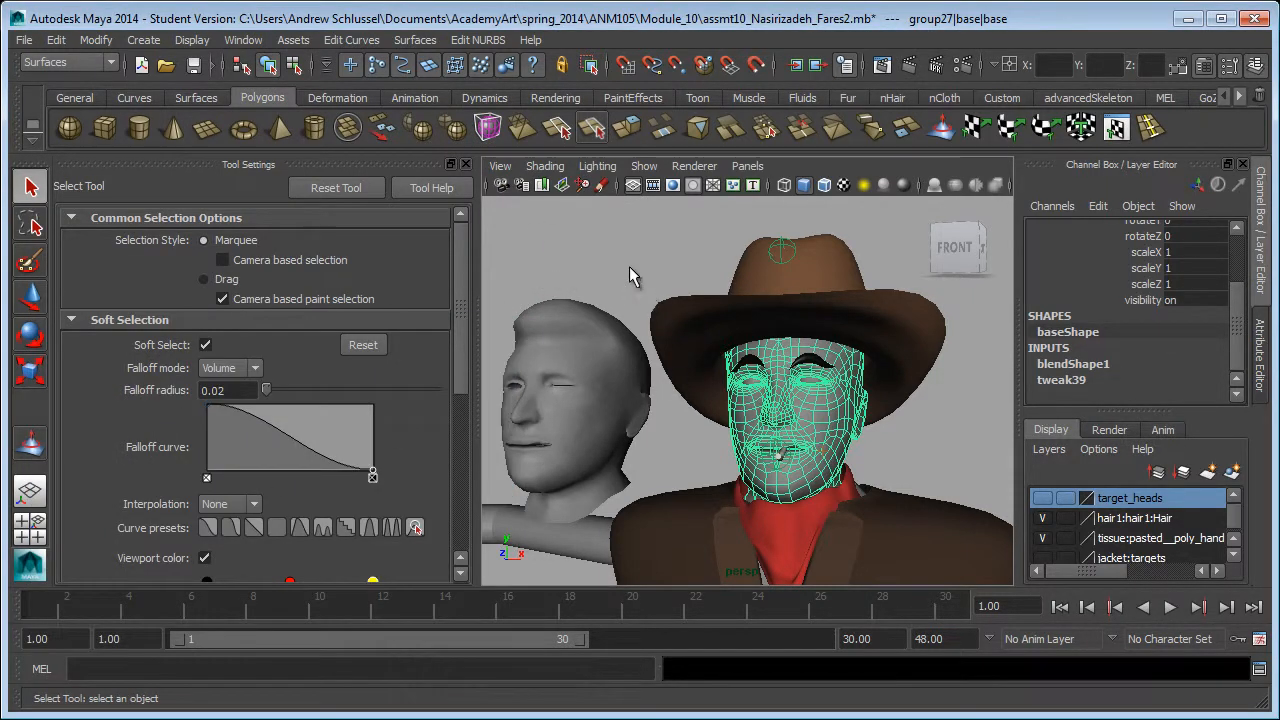
{"action": "left_click", "coordinate": [632, 276]}
Step: Duplicate the cowboy's base head and move the copy along X to about -1.781
{"action": "left_click", "coordinate": [745, 435]}
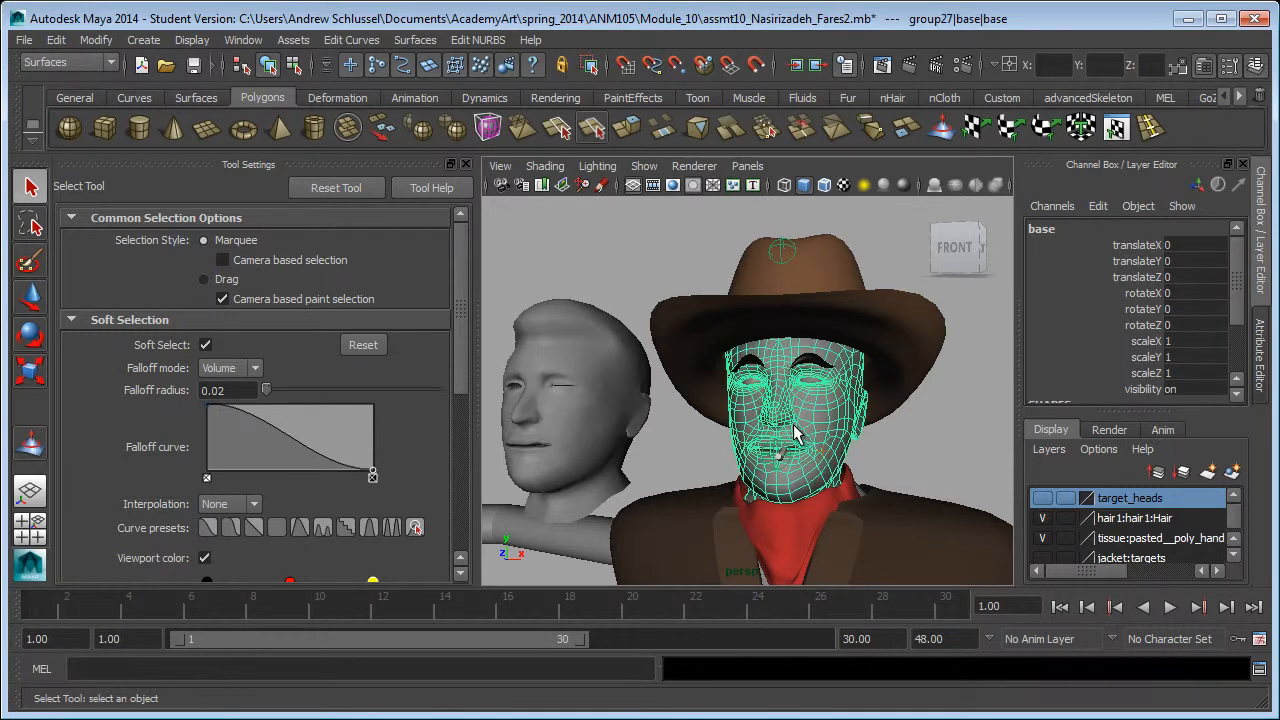
{"action": "key", "text": "ctrl+d"}
{"action": "left_click", "coordinate": [1140, 245]}
{"action": "middle_click_drag", "start_coordinate": [780, 352], "coordinate": [519, 362]}
Step: Select the edge loop around the duplicate's right eye opening and scale it flat vertically so the lids meet
{"action": "middle_click_drag", "start_coordinate": [642, 380], "coordinate": [890, 378], "text": "alt"}
{"action": "left_click_drag", "start_coordinate": [692, 323], "coordinate": [862, 430], "text": "ctrl+alt"}
{"action": "middle_click_drag", "start_coordinate": [566, 422], "coordinate": [643, 414], "text": "alt"}
{"action": "left_click_drag", "start_coordinate": [620, 410], "coordinate": [658, 406], "text": "alt"}
{"action": "right_click_drag", "start_coordinate": [658, 406], "coordinate": [760, 402], "text": "alt"}
{"action": "mouse_move", "coordinate": [814, 407]}
{"action": "middle_mouse_down", "text": "alt"}
{"action": "mouse_move", "coordinate": [735, 406]}
{"action": "mouse_move", "coordinate": [803, 407]}
{"action": "middle_mouse_up", "text": "alt"}
{"action": "right_click_drag", "start_coordinate": [795, 405], "coordinate": [795, 335]}
{"action": "left_click", "coordinate": [797, 358]}
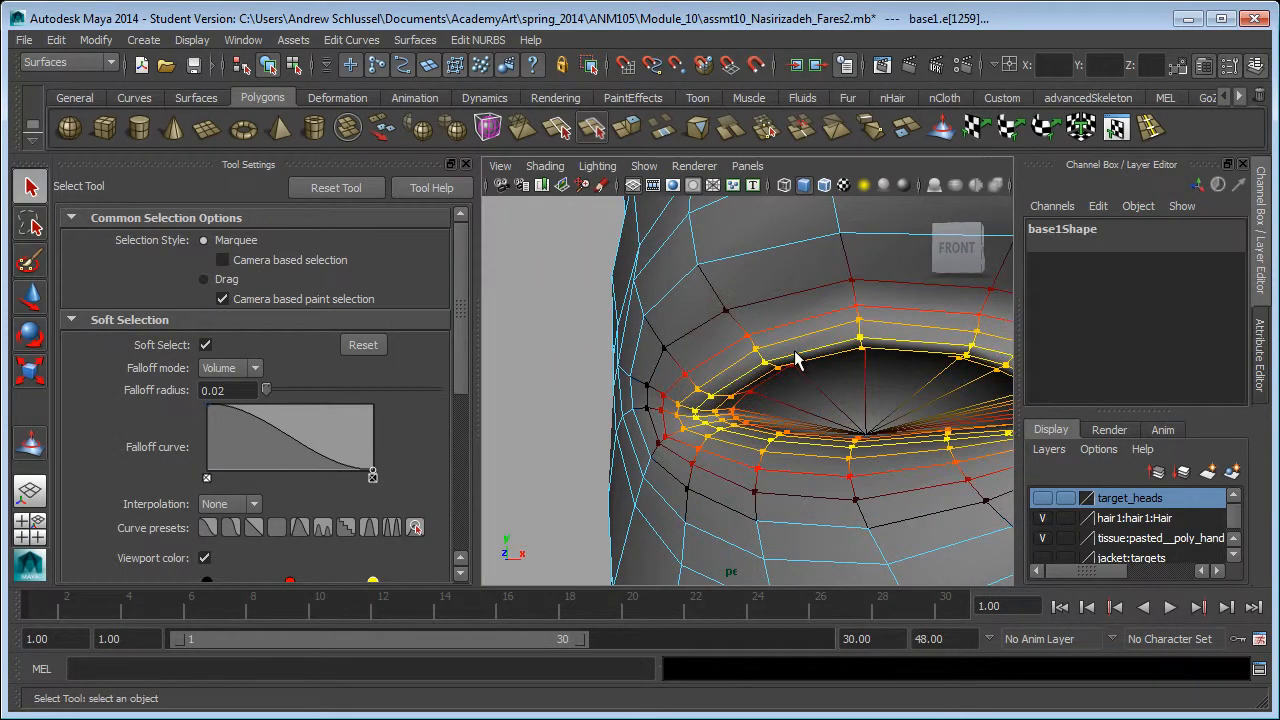
{"action": "left_click_drag", "start_coordinate": [805, 372], "coordinate": [812, 428], "text": "alt"}
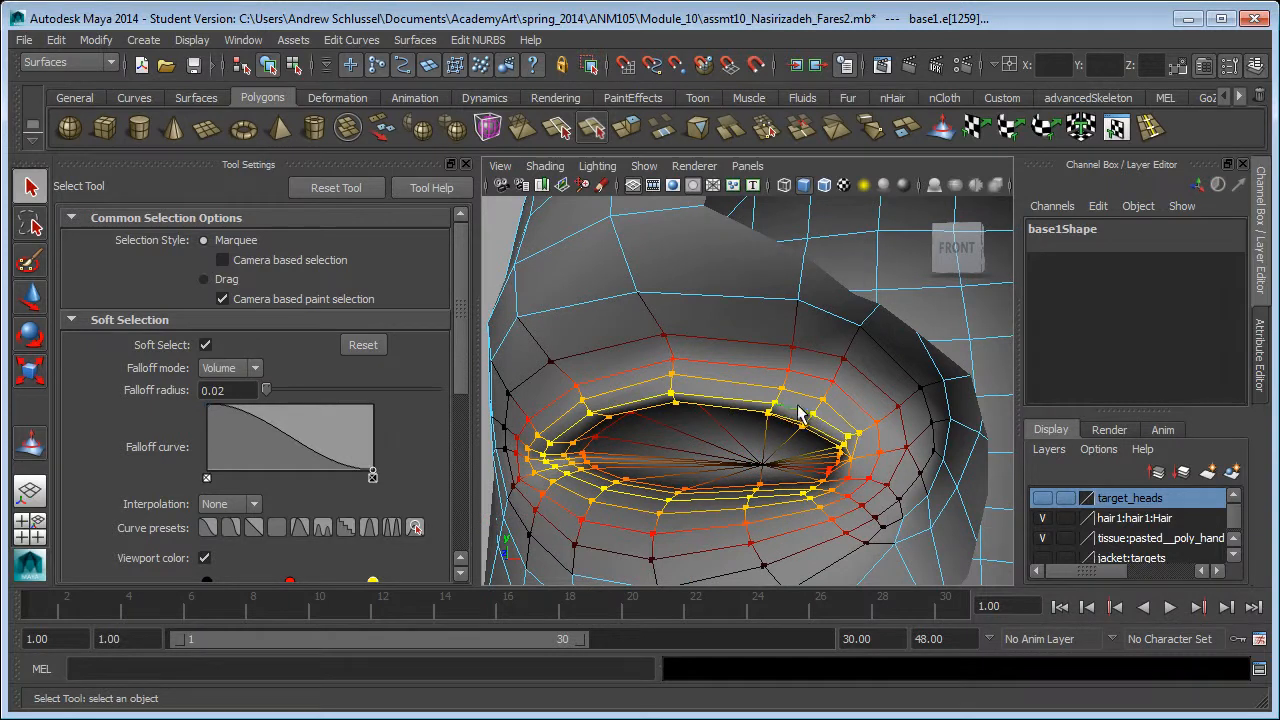
{"action": "key", "text": "r"}
{"action": "left_click_drag", "start_coordinate": [678, 358], "coordinate": [680, 446]}
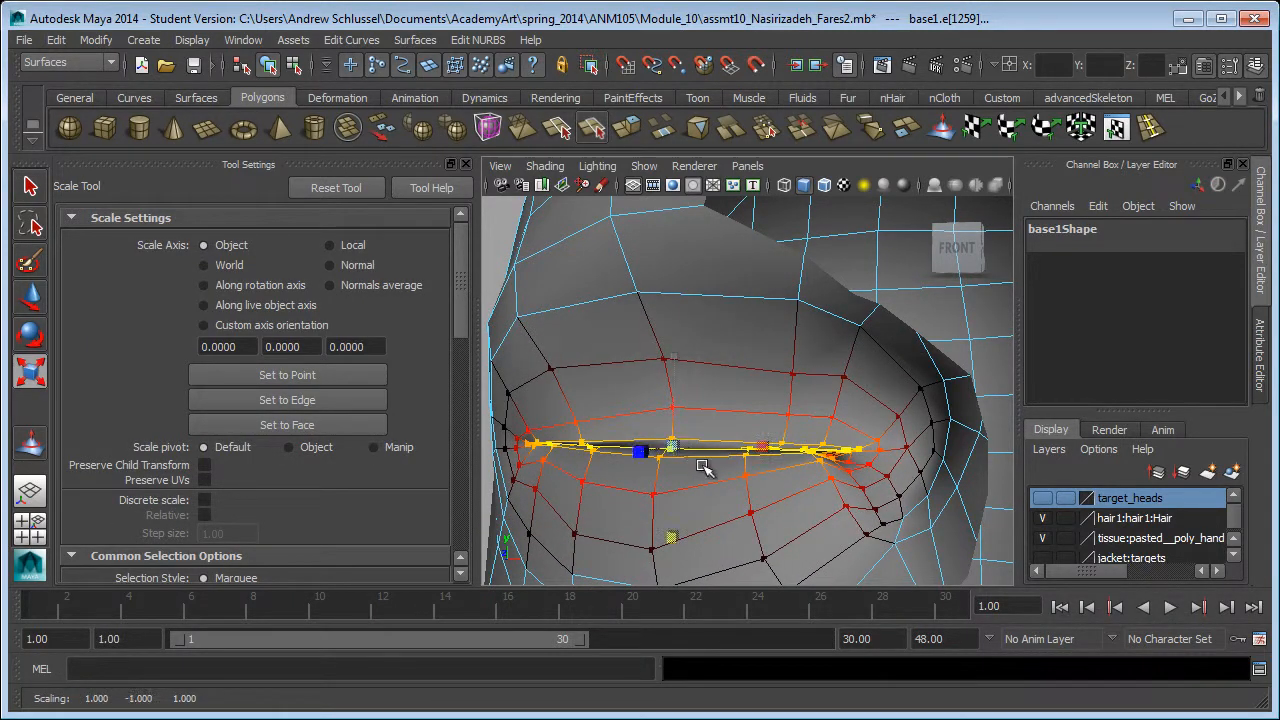
Step: Move the flattened right eyelid edges forward along Z and return the duplicate to object selection
{"action": "key", "text": "w"}
{"action": "left_click_drag", "start_coordinate": [729, 474], "coordinate": [583, 517], "text": "alt"}
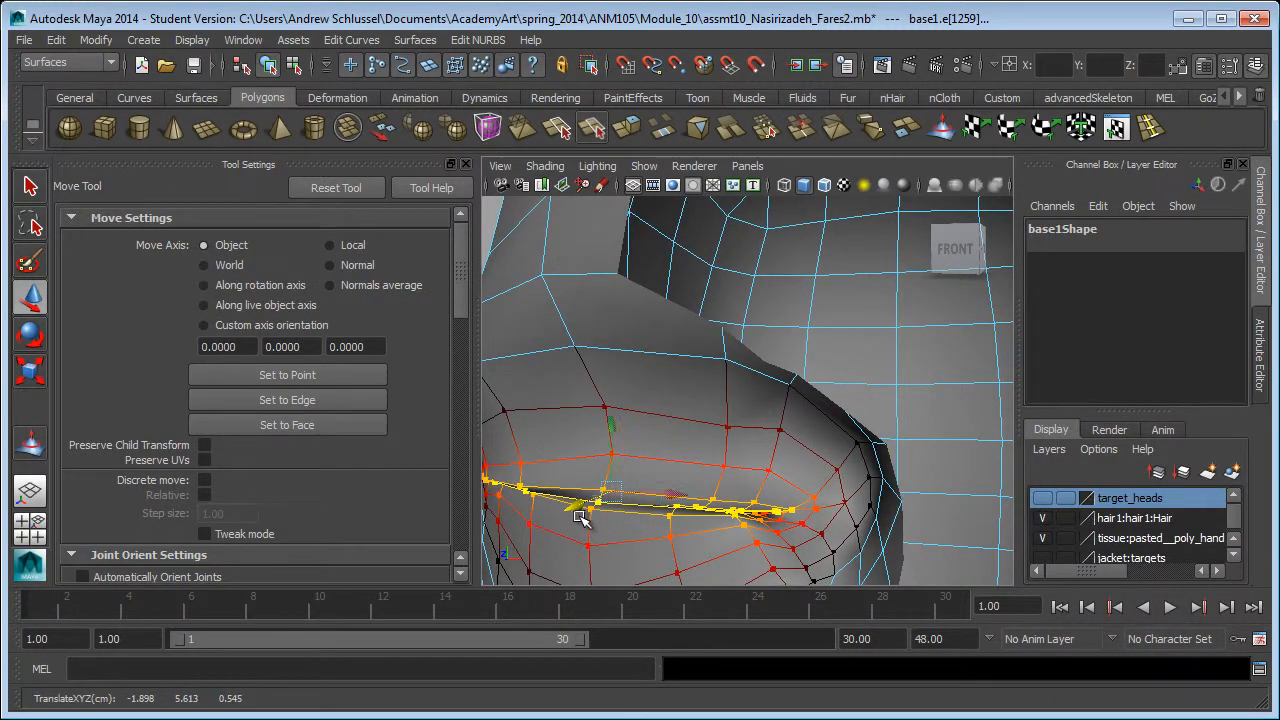
{"action": "left_click_drag", "start_coordinate": [836, 478], "coordinate": [788, 488], "text": "alt"}
{"action": "right_click_drag", "start_coordinate": [725, 488], "coordinate": [814, 469]}
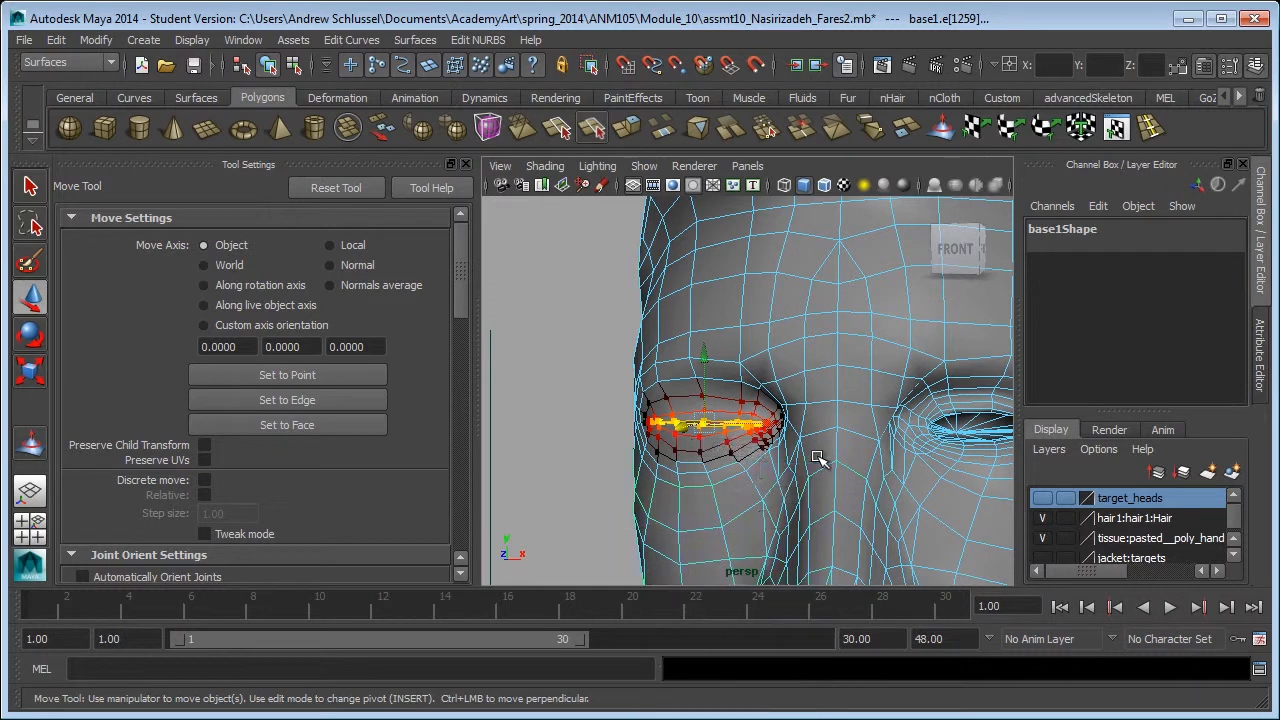
Step: Smooth the inner and outer corners of the closed right eyelid with the Sculpt Geometry Tool, upper radius 0.0226
{"action": "left_click", "coordinate": [30, 442]}
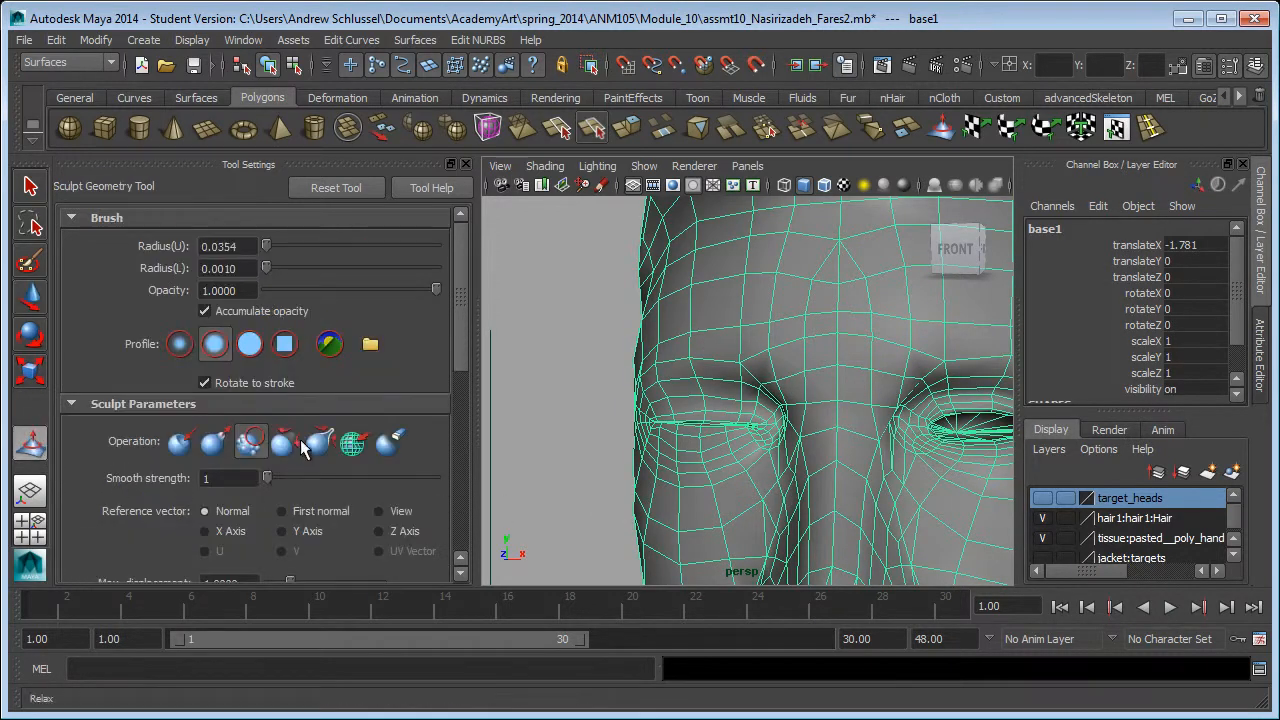
{"action": "left_click_drag", "start_coordinate": [845, 440], "coordinate": [897, 457], "text": "alt"}
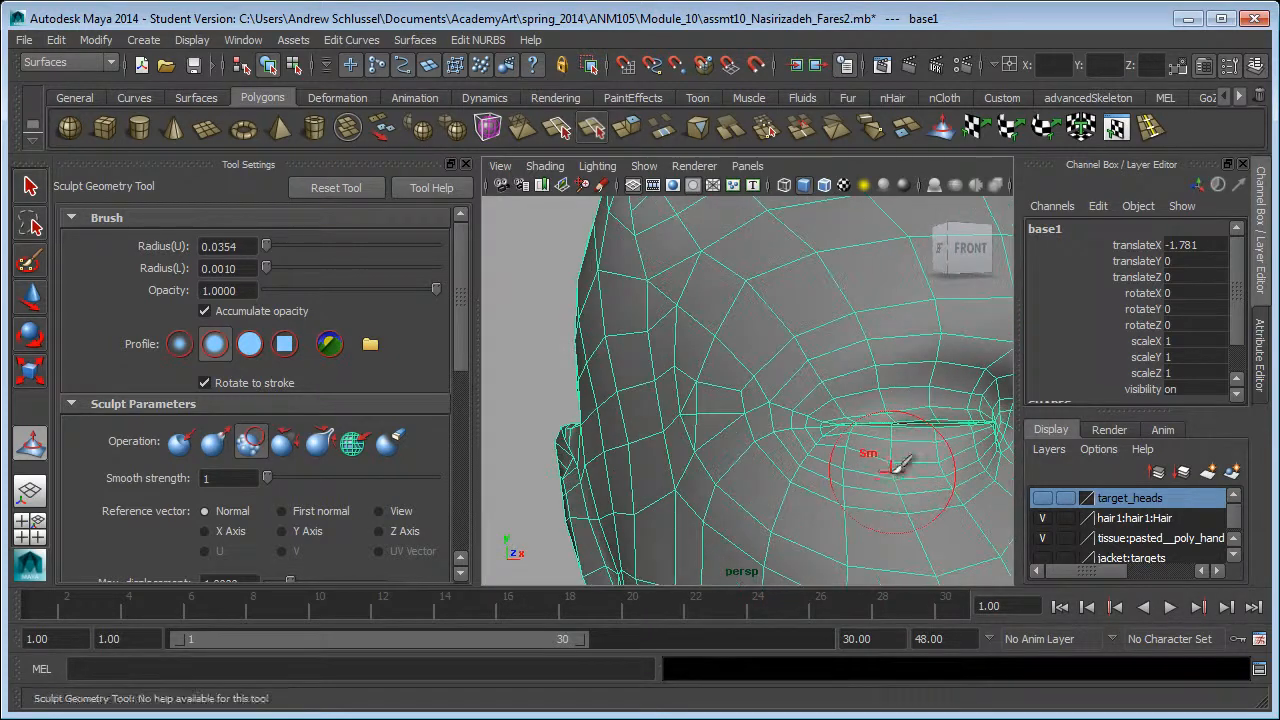
{"action": "scroll", "coordinate": [840, 450], "scroll_direction": "up", "scroll_amount": 8}
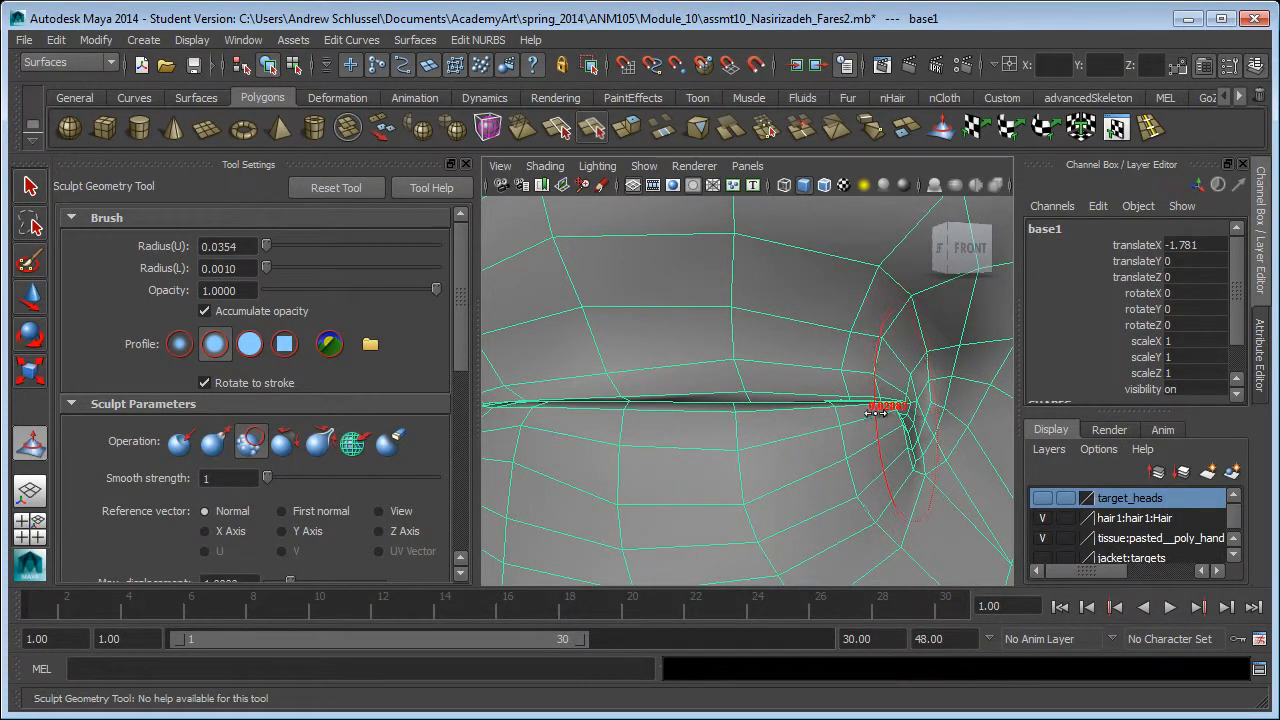
{"action": "left_click_drag", "start_coordinate": [850, 413], "coordinate": [852, 412]}
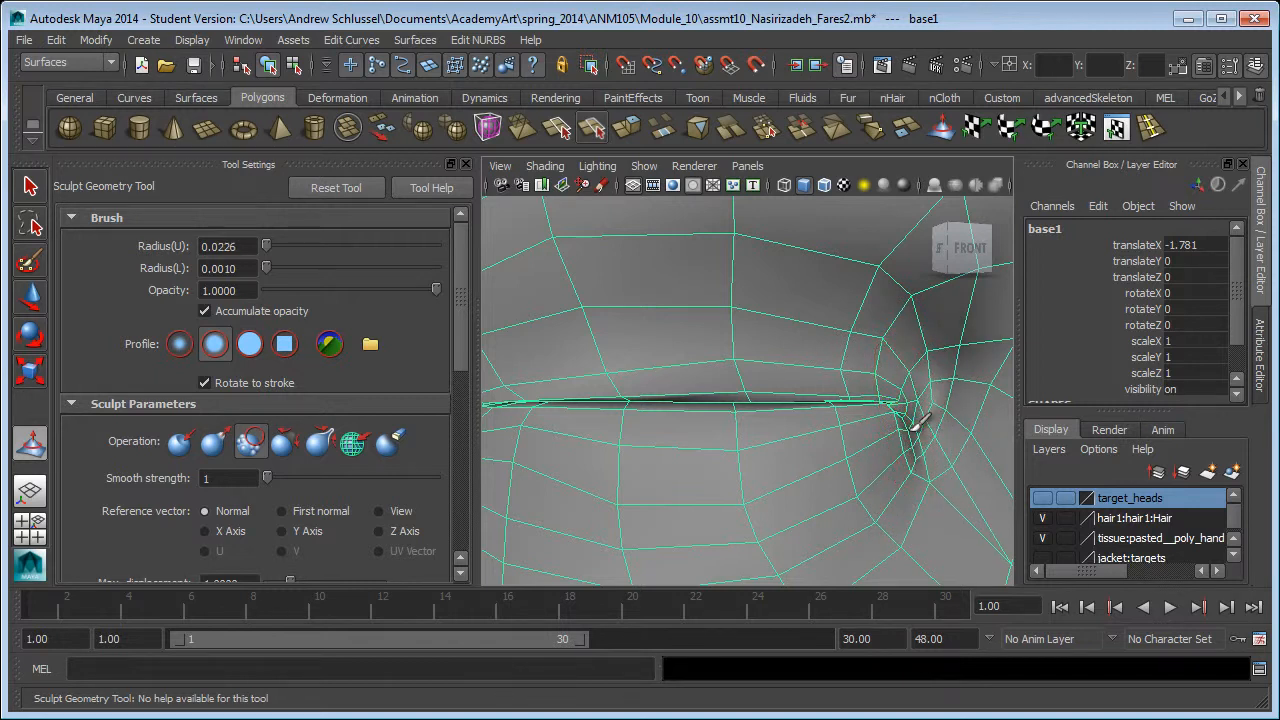
{"action": "mouse_move", "coordinate": [651, 443]}
{"action": "left_mouse_down", "text": "alt"}
{"action": "mouse_move", "coordinate": [697, 451]}
{"action": "mouse_move", "coordinate": [749, 423]}
{"action": "left_mouse_up", "text": "alt"}
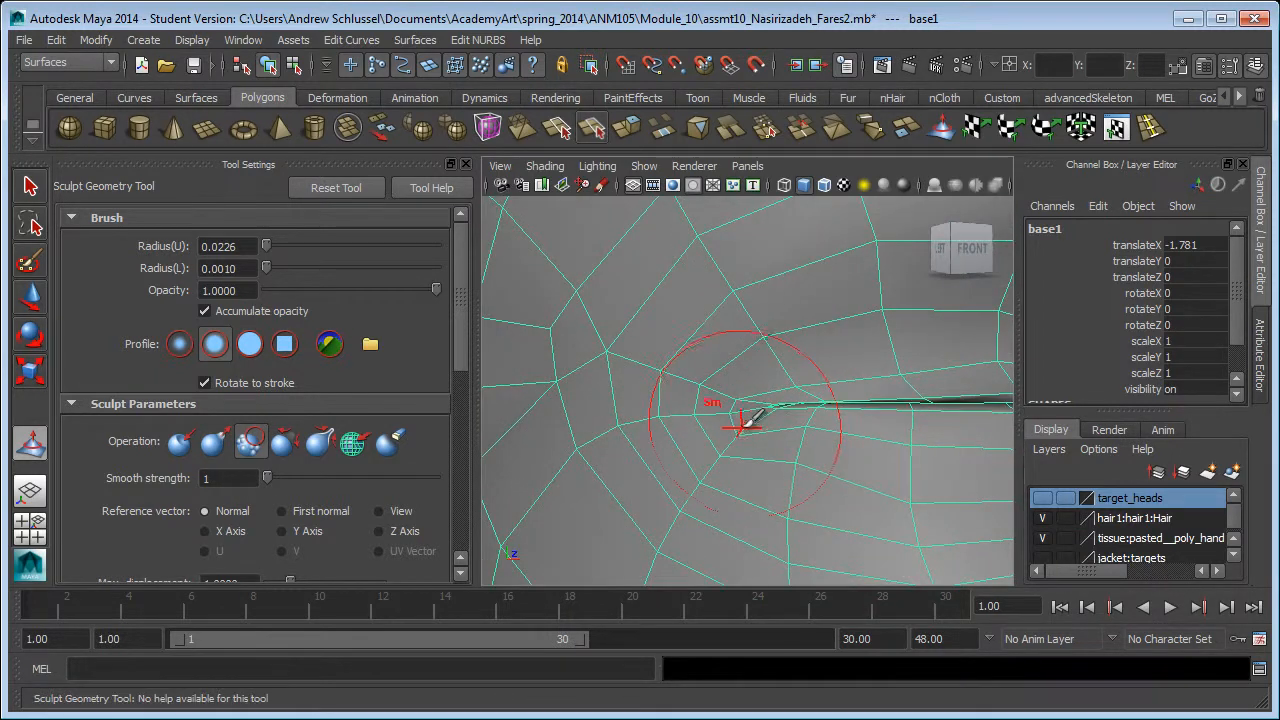
{"action": "scroll", "coordinate": [846, 434], "scroll_direction": "down", "scroll_amount": 5}
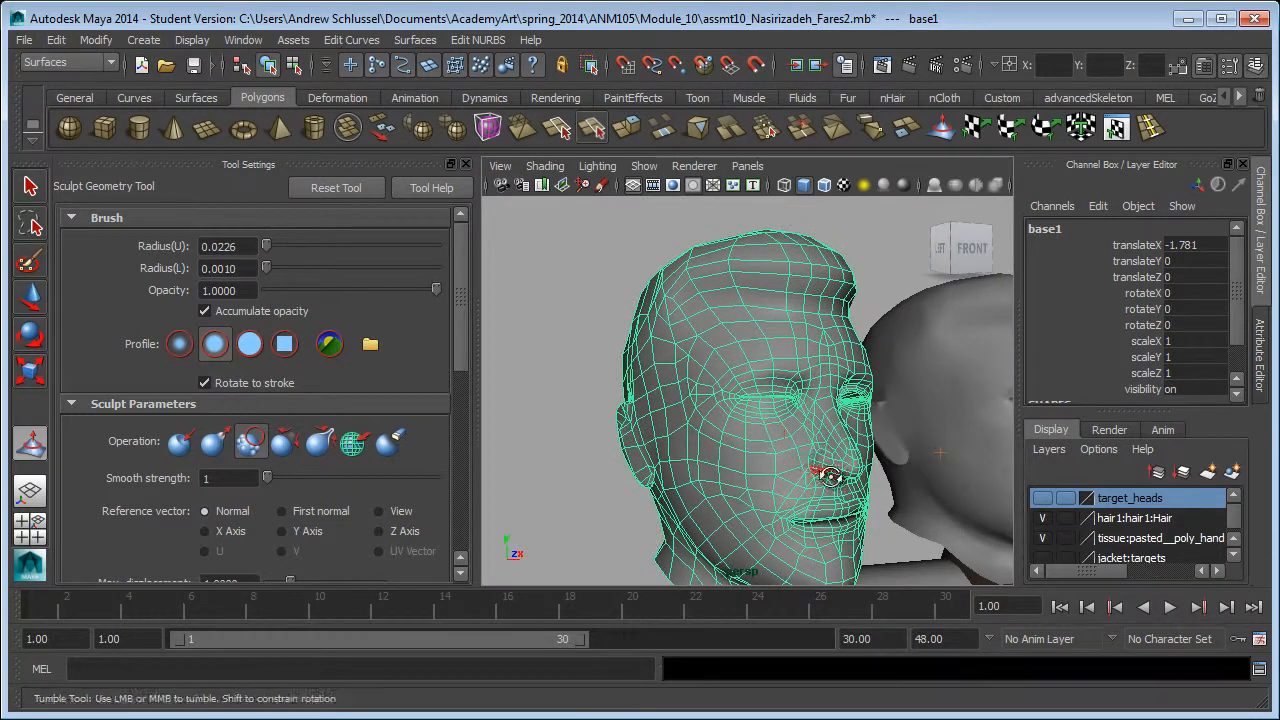
Step: Leave sculpting, deselect the duplicate head and examine its closed right eyelid from the front
{"action": "key", "text": "q"}
{"action": "left_click", "coordinate": [670, 185]}
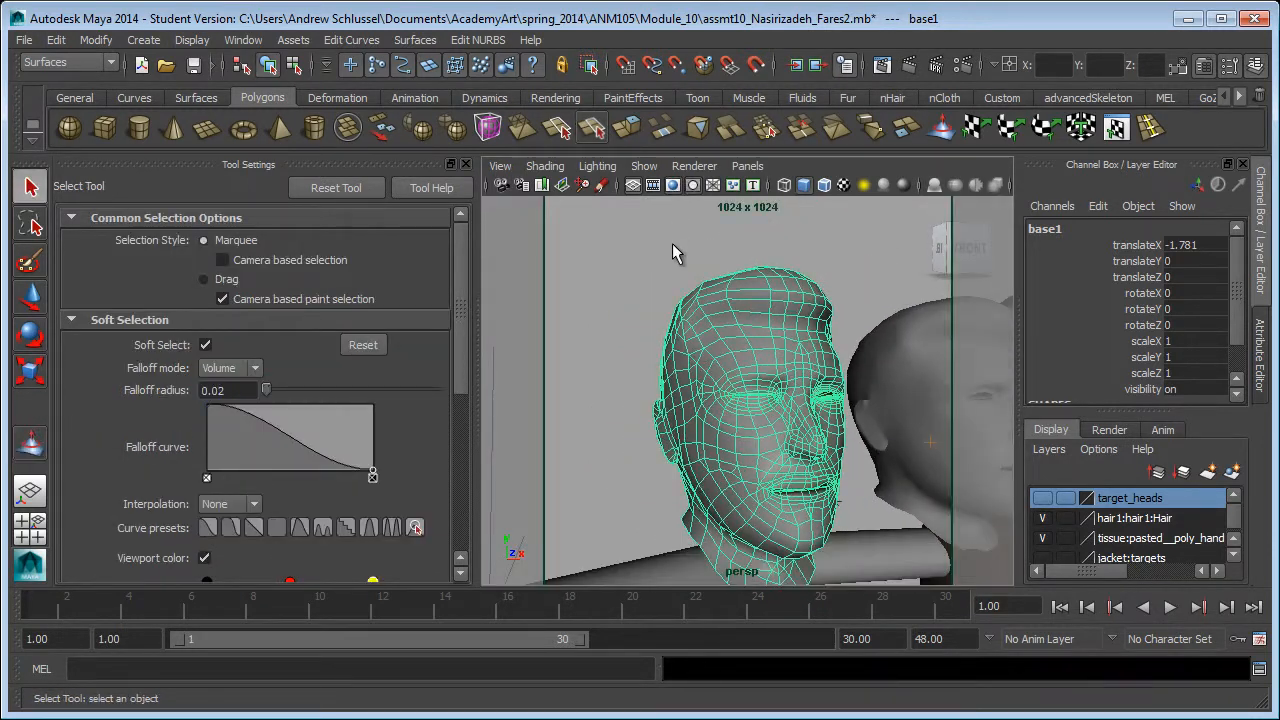
{"action": "left_click", "coordinate": [782, 272]}
{"action": "left_click", "coordinate": [653, 188]}
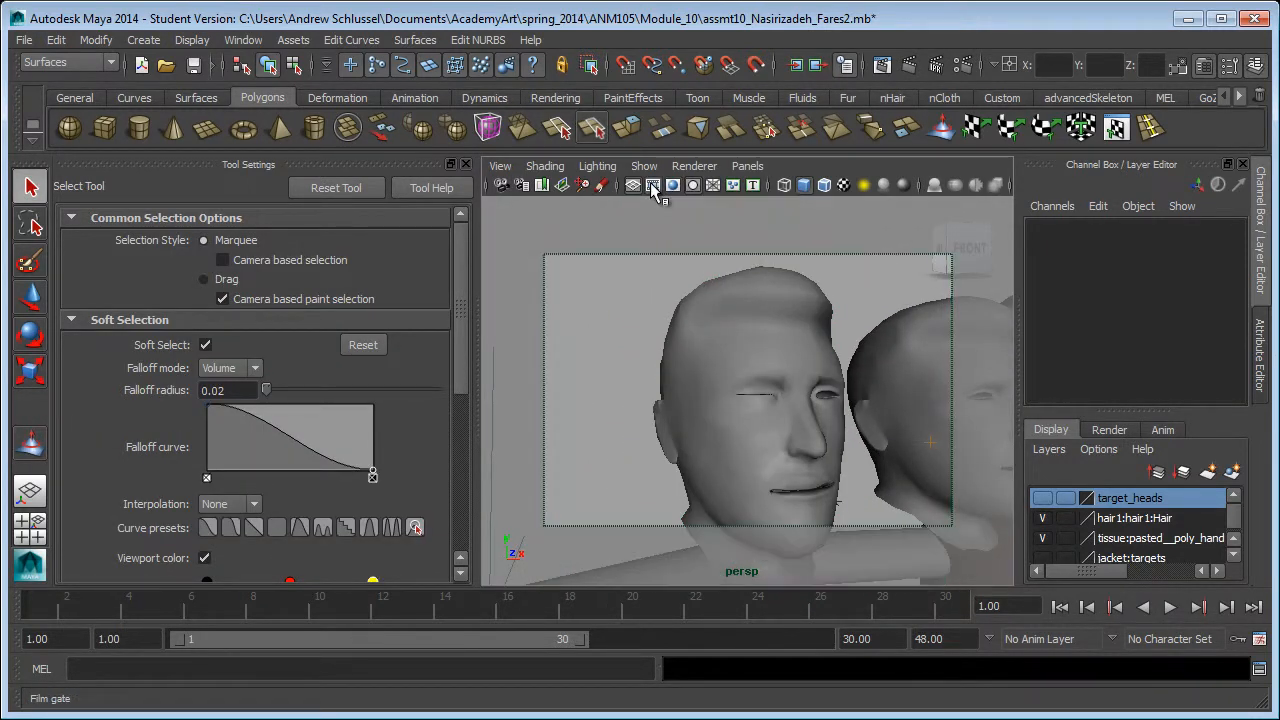
{"action": "left_click_drag", "start_coordinate": [718, 385], "coordinate": [816, 404], "text": "alt"}
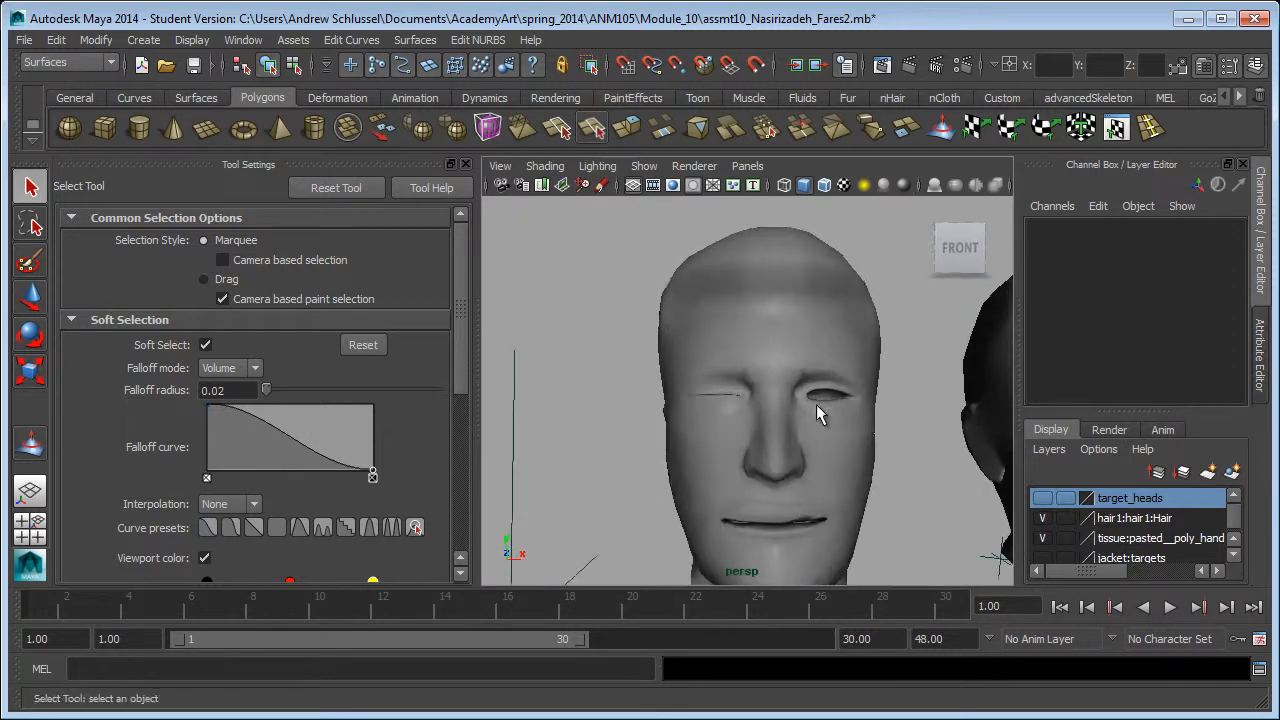
Step: Rename the duplicate head with the closed right eye as R_eyelid_closed
{"action": "middle_click_drag", "start_coordinate": [816, 404], "coordinate": [520, 406], "text": "alt"}
{"action": "mouse_move", "coordinate": [935, 406]}
{"action": "middle_mouse_down", "text": "alt"}
{"action": "mouse_move", "coordinate": [611, 406]}
{"action": "mouse_move", "coordinate": [622, 405]}
{"action": "middle_mouse_up", "text": "alt"}
{"action": "left_click", "coordinate": [650, 322]}
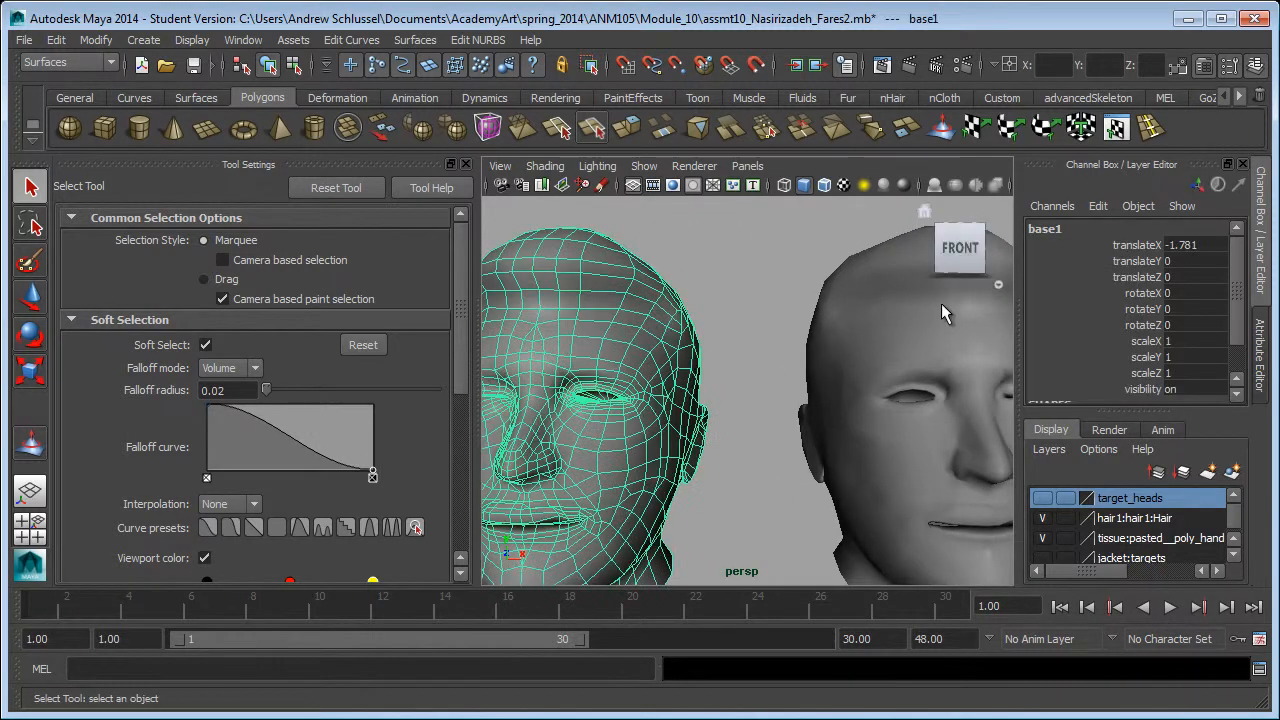
{"action": "left_click", "coordinate": [1082, 229]}
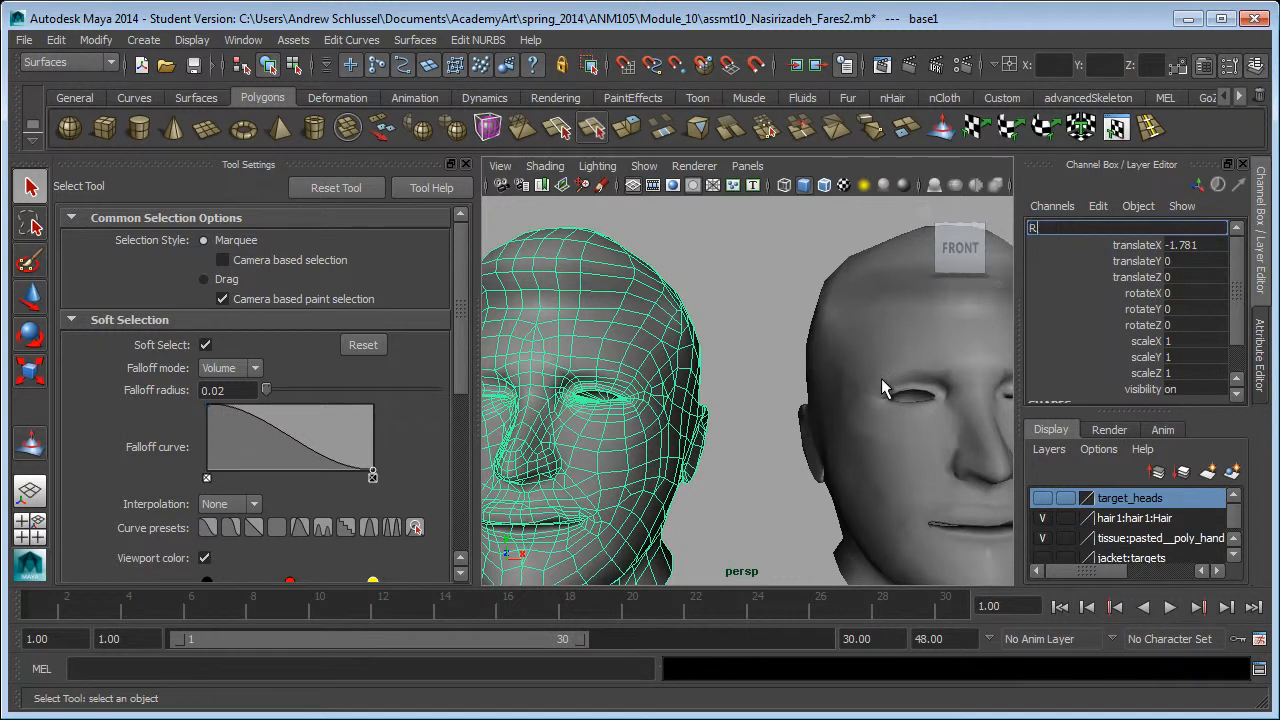
{"action": "type", "text": "R_eyelid_closed"}
{"action": "key", "text": "Return"}
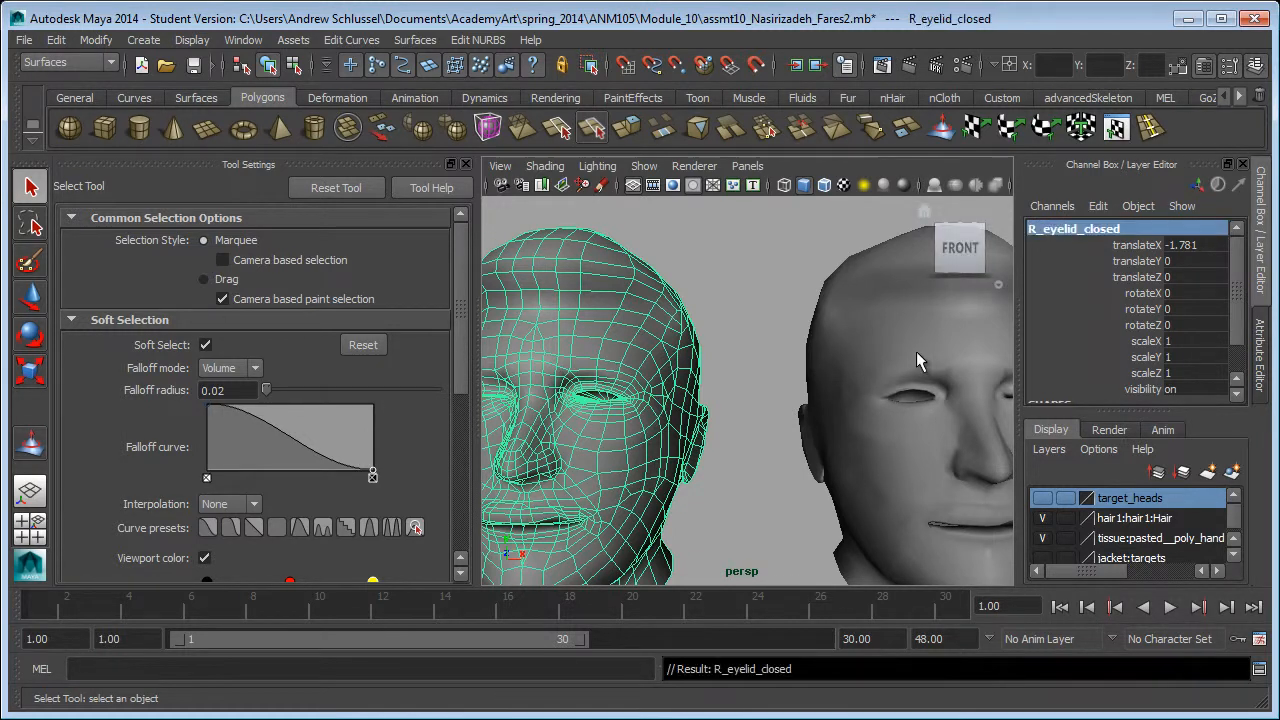
Step: Switch to the Animation tool set and create a blend shape on the base head from the R_eyelid_closed and L_eyelid_closed heads
{"action": "left_click", "coordinate": [916, 351]}
{"action": "scroll", "coordinate": [913, 362], "scroll_direction": "down", "scroll_amount": 3}
{"action": "left_click_drag", "start_coordinate": [913, 362], "coordinate": [744, 410], "text": "alt"}
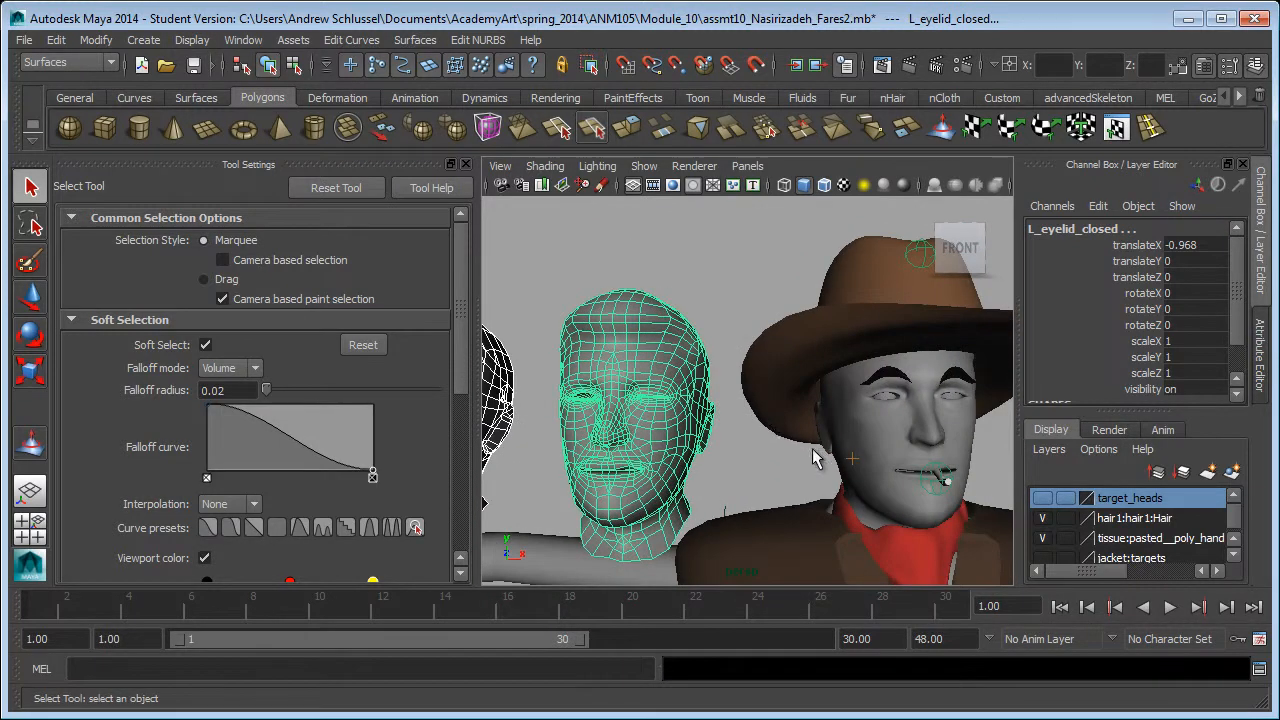
{"action": "left_click", "coordinate": [845, 422]}
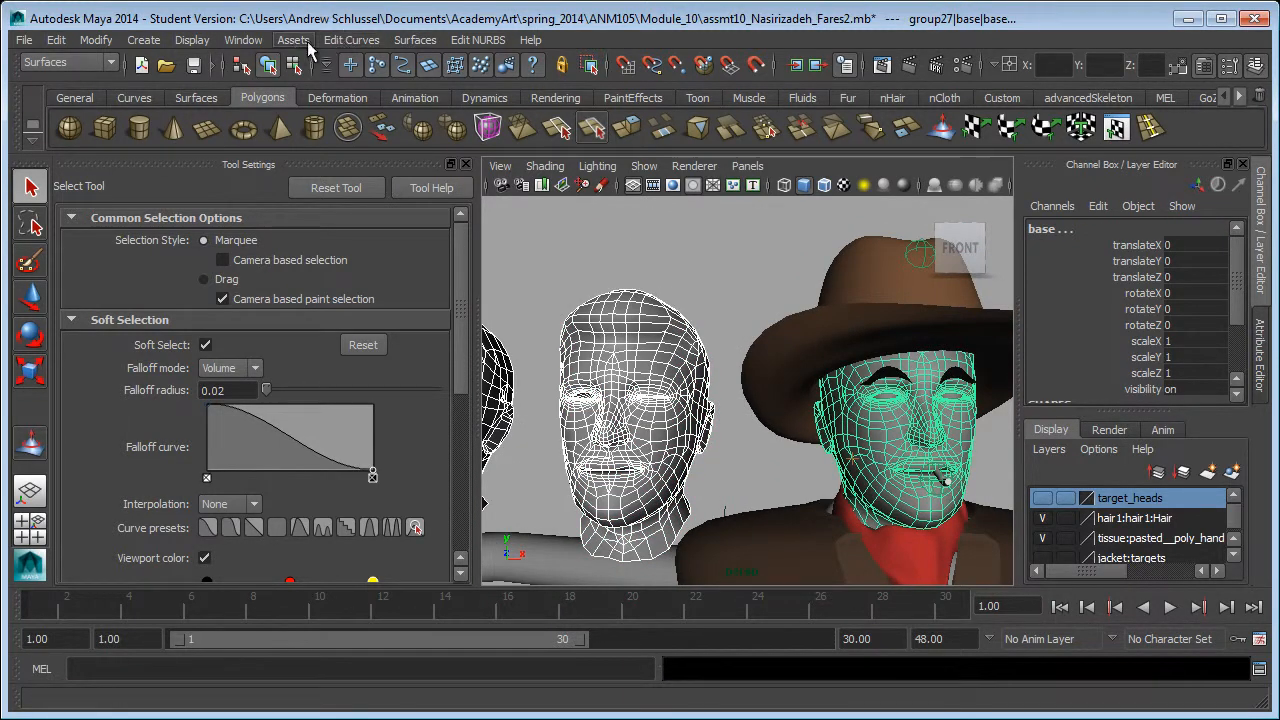
{"action": "left_click", "coordinate": [65, 62]}
{"action": "left_click", "coordinate": [55, 61]}
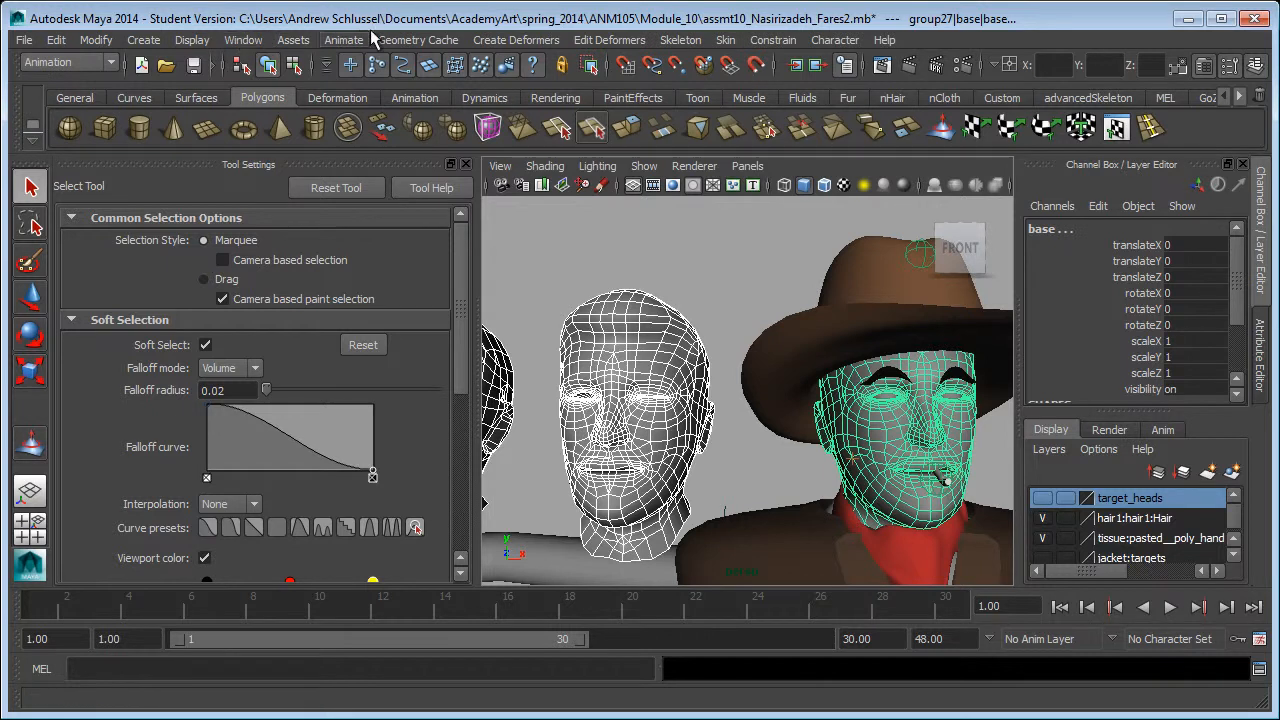
{"action": "left_click", "coordinate": [516, 40]}
{"action": "left_click", "coordinate": [510, 57]}
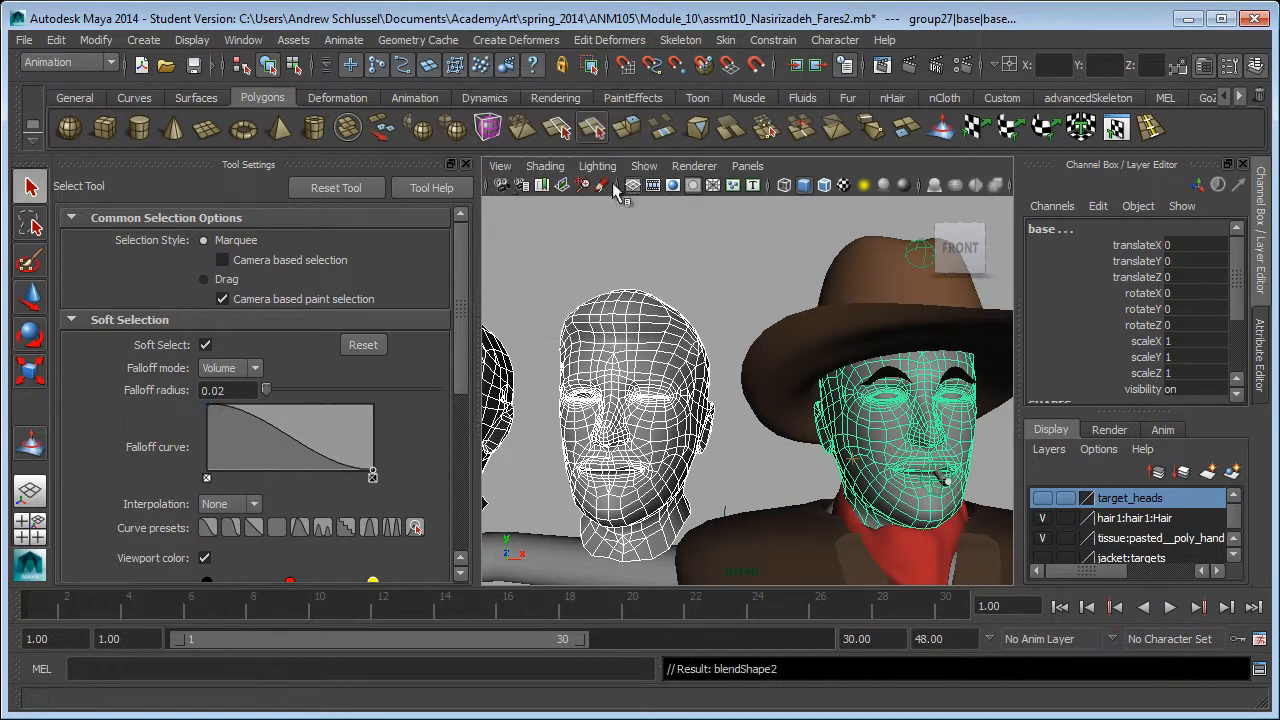
Step: Select the cowboy's base head and open the Blend Shape editor
{"action": "left_click", "coordinate": [729, 264]}
{"action": "right_click_drag", "start_coordinate": [729, 264], "coordinate": [856, 416], "text": "alt"}
{"action": "left_click", "coordinate": [812, 418]}
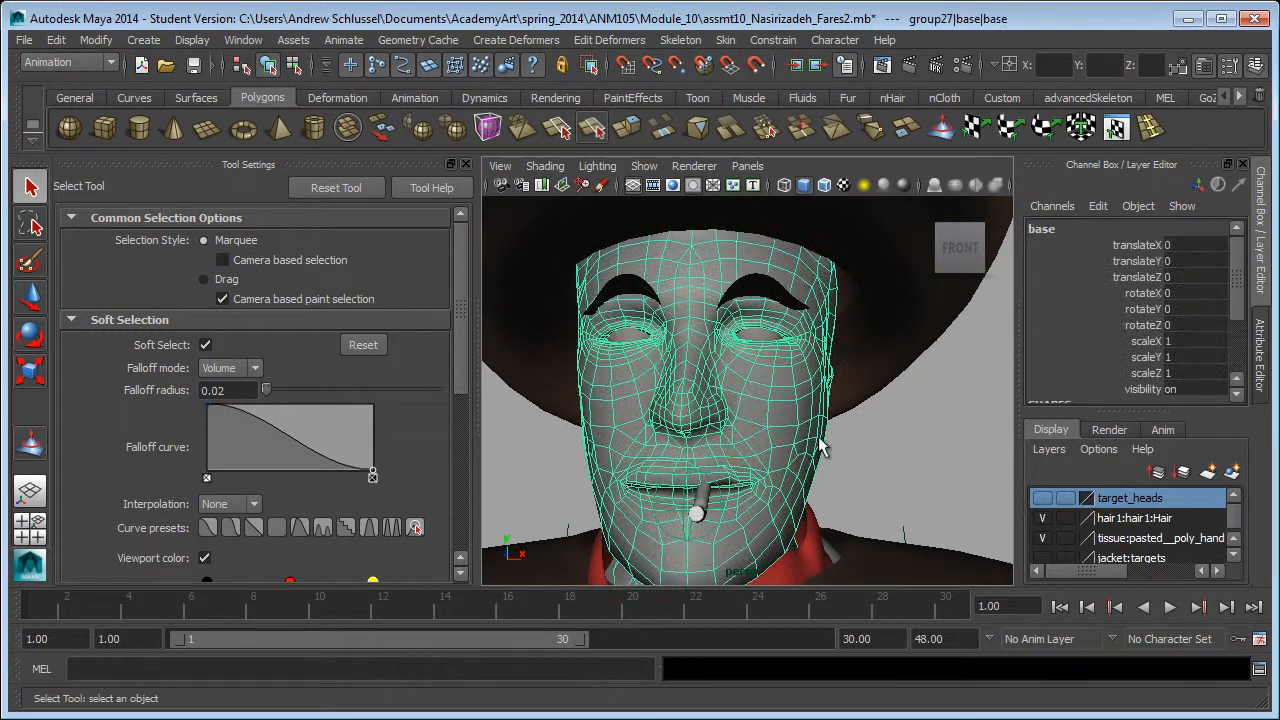
{"action": "left_click", "coordinate": [243, 40]}
{"action": "mouse_move", "coordinate": [277, 112]}
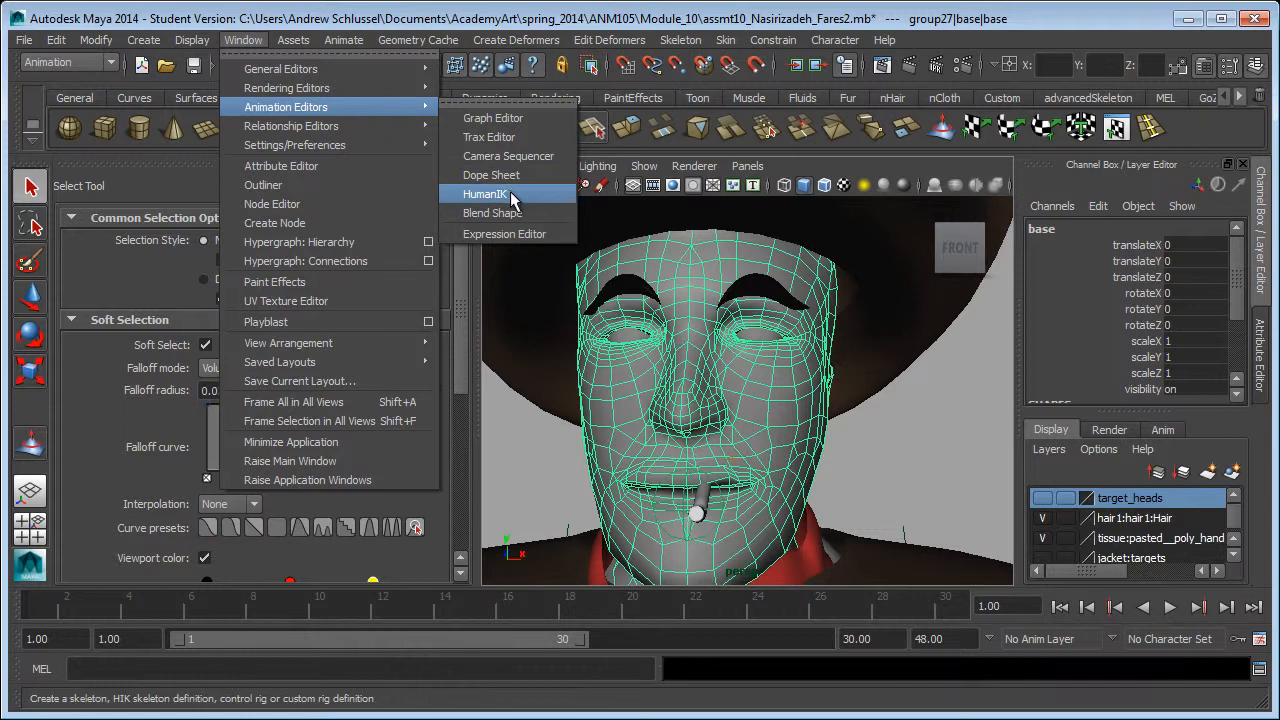
{"action": "left_click", "coordinate": [492, 213]}
Step: Vary blendShape2's eyelid sliders to check both closed eyes, ending with L_eyelid_closed at 1
{"action": "scroll", "coordinate": [219, 461], "scroll_direction": "down", "scroll_amount": 5}
{"action": "scroll", "coordinate": [219, 461], "scroll_direction": "up", "scroll_amount": 5}
{"action": "scroll", "coordinate": [219, 461], "scroll_direction": "down", "scroll_amount": 5}
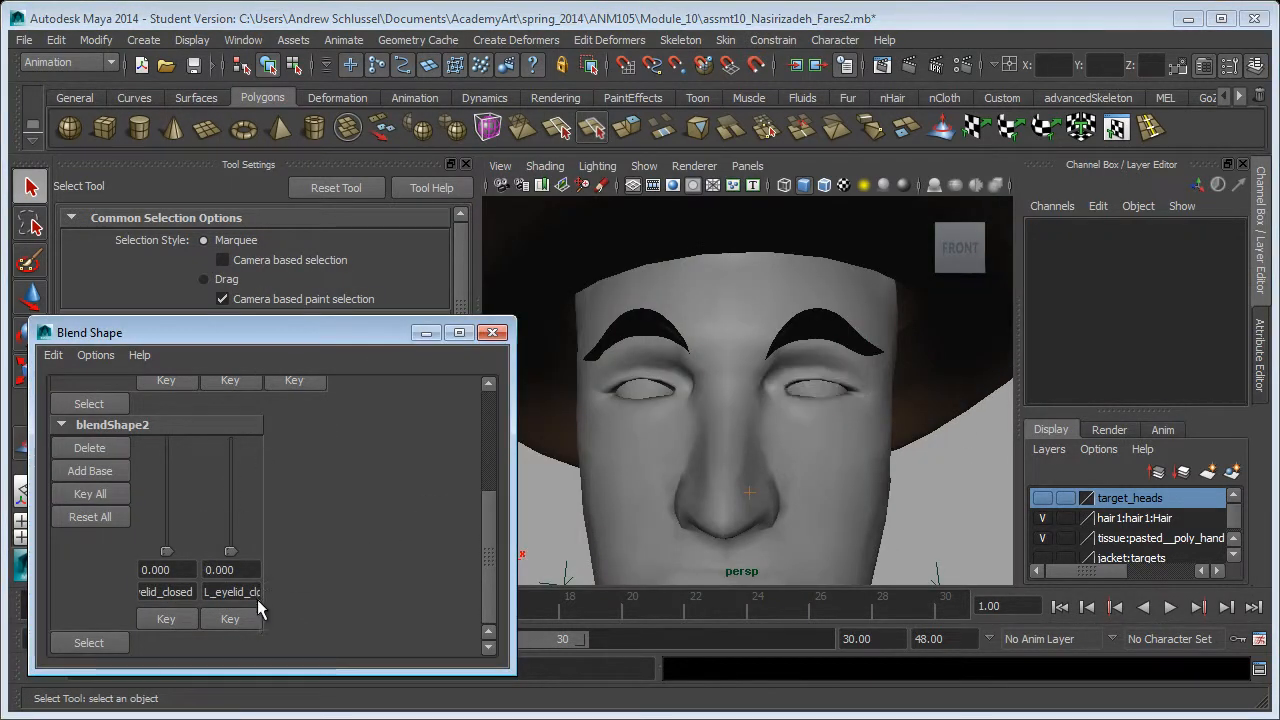
{"action": "left_click", "coordinate": [135, 551]}
{"action": "mouse_move", "coordinate": [160, 555]}
{"action": "left_mouse_down"}
{"action": "mouse_move", "coordinate": [160, 515]}
{"action": "mouse_move", "coordinate": [160, 555]}
{"action": "left_mouse_up"}
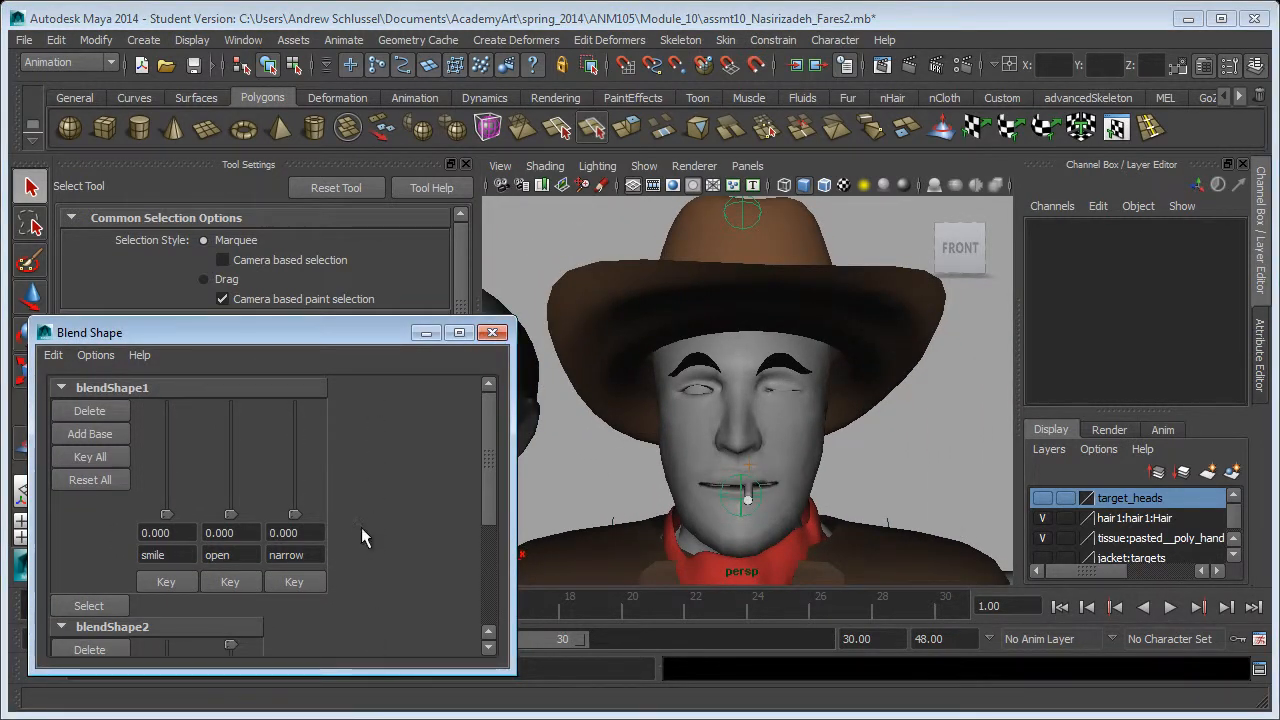
Step: Delete both blendShape1 and blendShape2 from the base head
{"action": "left_click", "coordinate": [112, 408]}
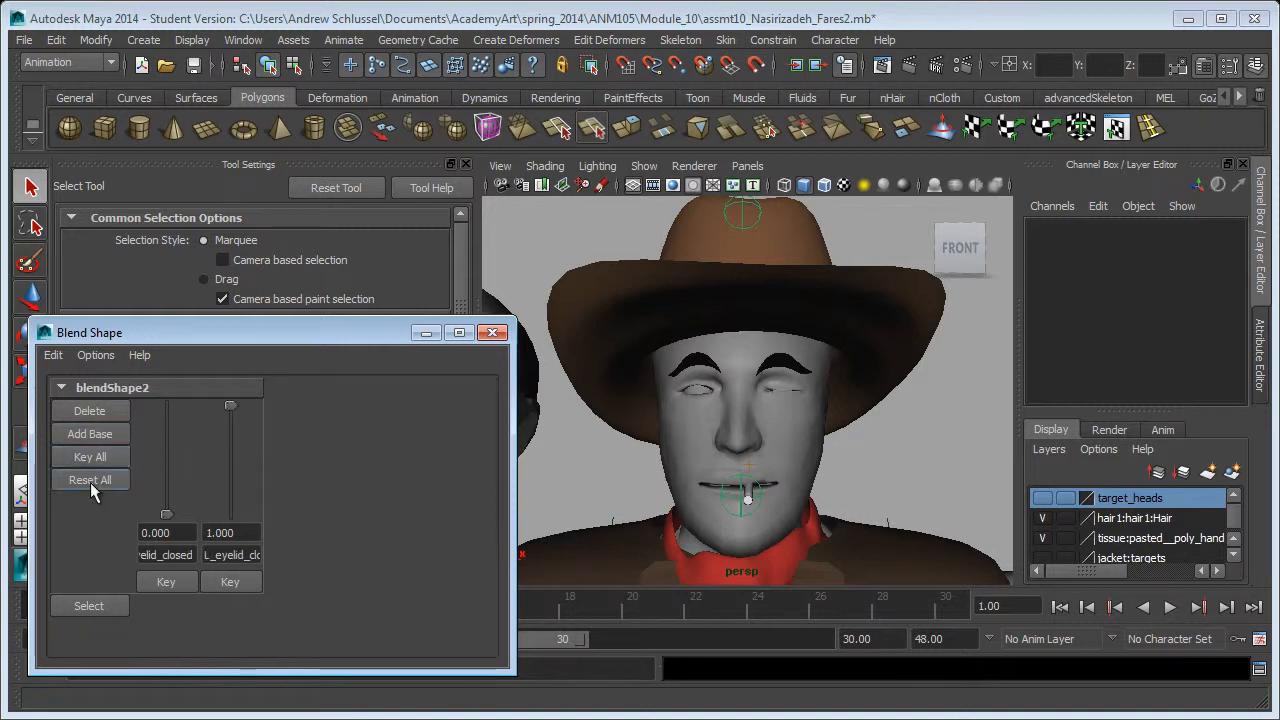
{"action": "left_click", "coordinate": [106, 408]}
{"action": "scroll", "coordinate": [941, 399], "scroll_direction": "down", "scroll_amount": 5}
{"action": "scroll", "coordinate": [941, 399], "scroll_direction": "down", "scroll_amount": 3}
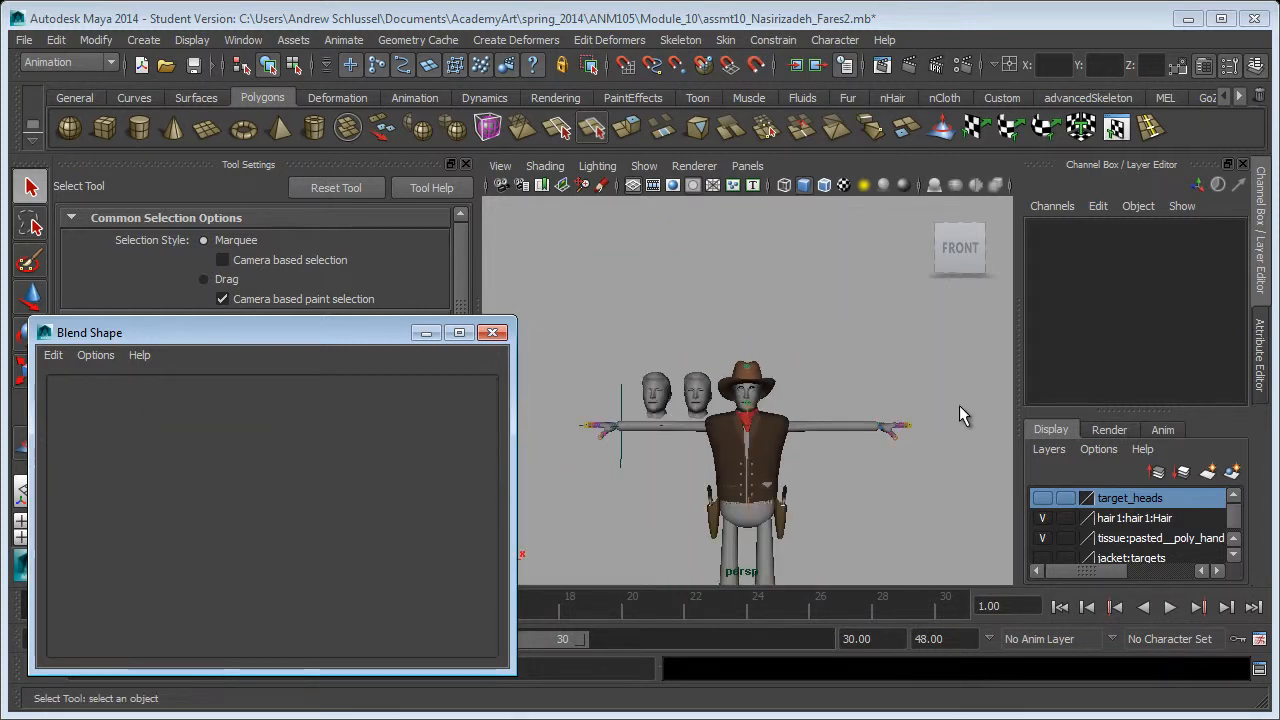
Step: Show the target_heads layer and create one blend shape on the base head from the smile, open, narrow, R_eyelid_closed and L_eyelid_closed heads
{"action": "left_click", "coordinate": [1038, 499]}
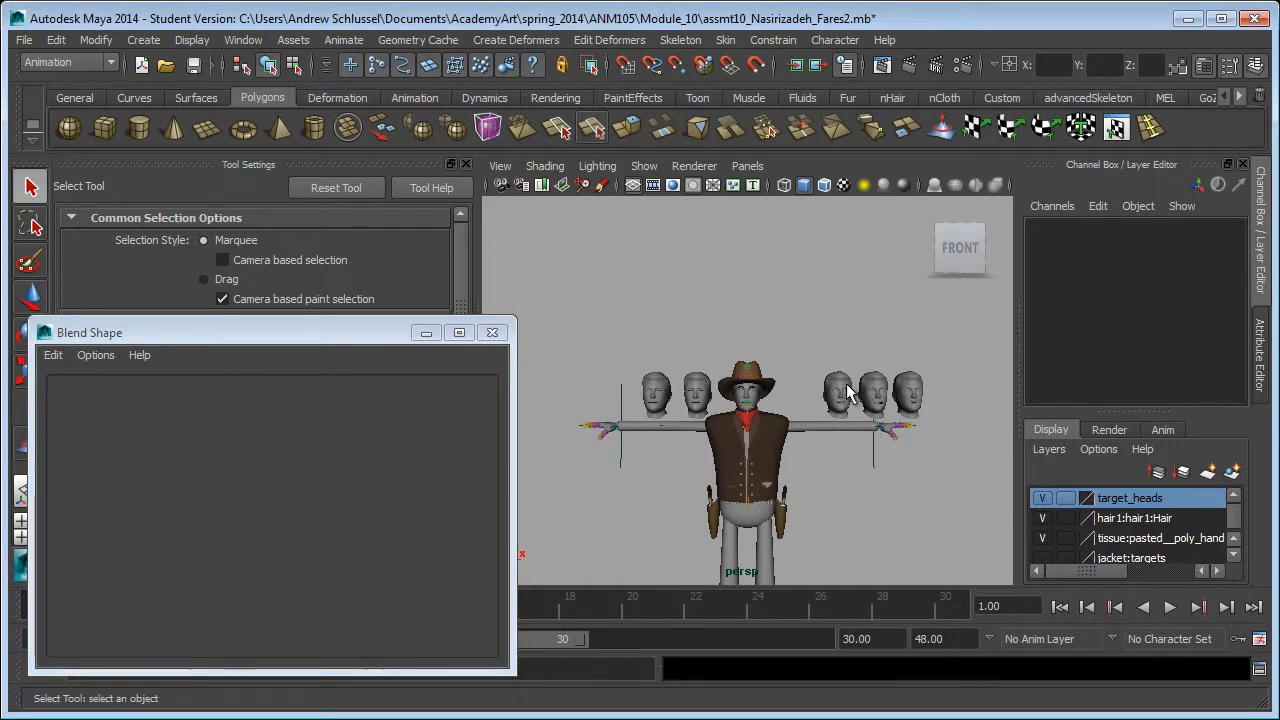
{"action": "left_click", "coordinate": [840, 395]}
{"action": "left_click", "coordinate": [874, 393], "text": "shift"}
{"action": "left_click", "coordinate": [908, 393], "text": "shift"}
{"action": "left_click", "coordinate": [668, 395], "text": "shift"}
{"action": "left_click", "coordinate": [696, 392], "text": "shift"}
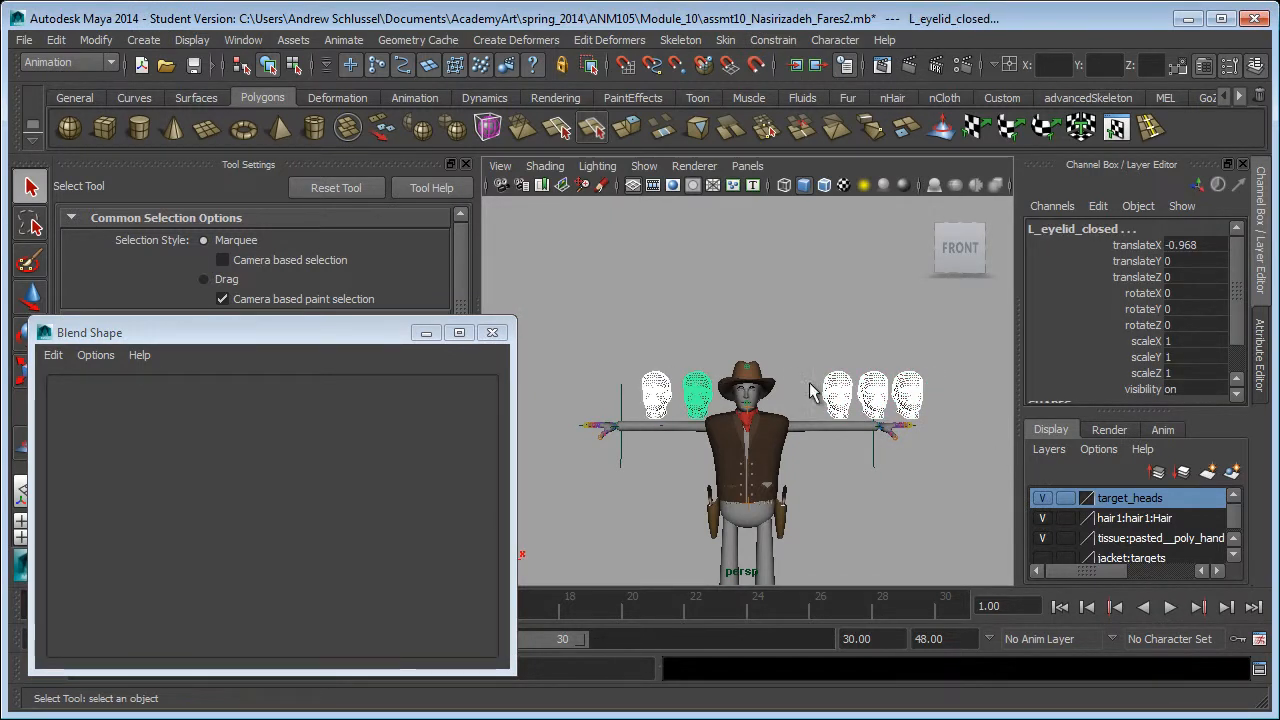
{"action": "left_click", "coordinate": [750, 398], "text": "shift"}
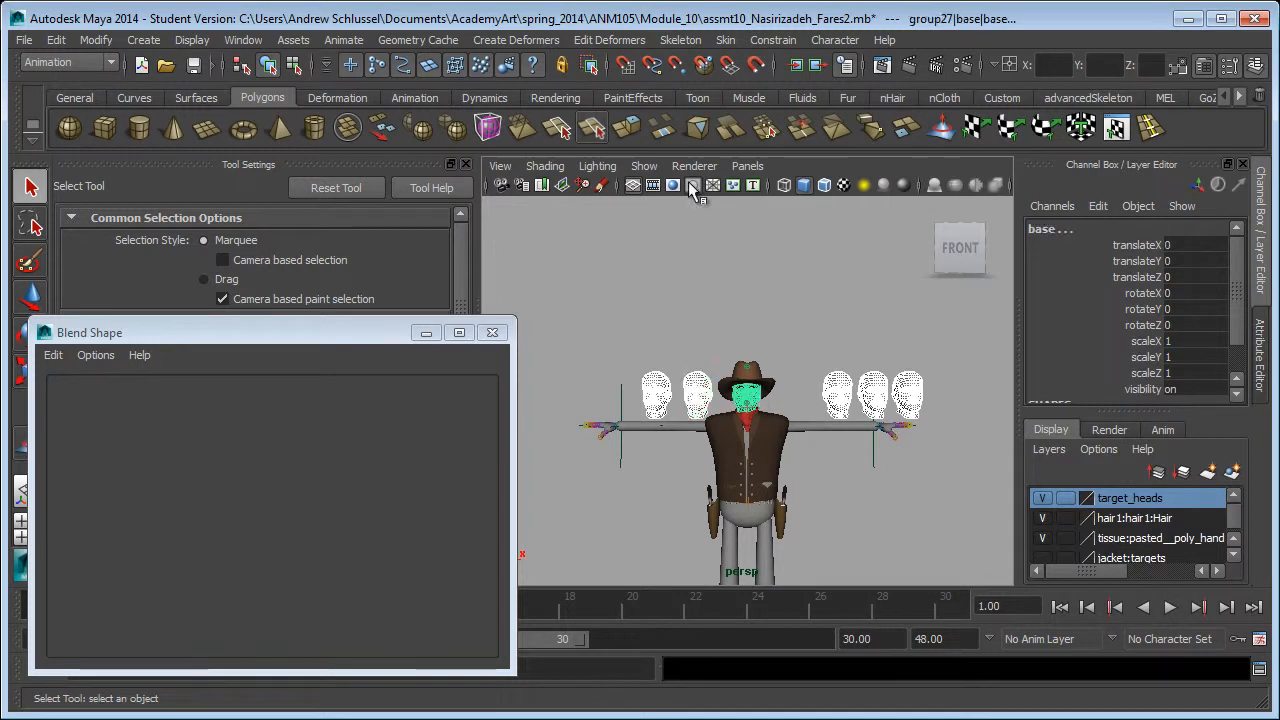
{"action": "left_click", "coordinate": [515, 45]}
{"action": "left_click", "coordinate": [520, 62]}
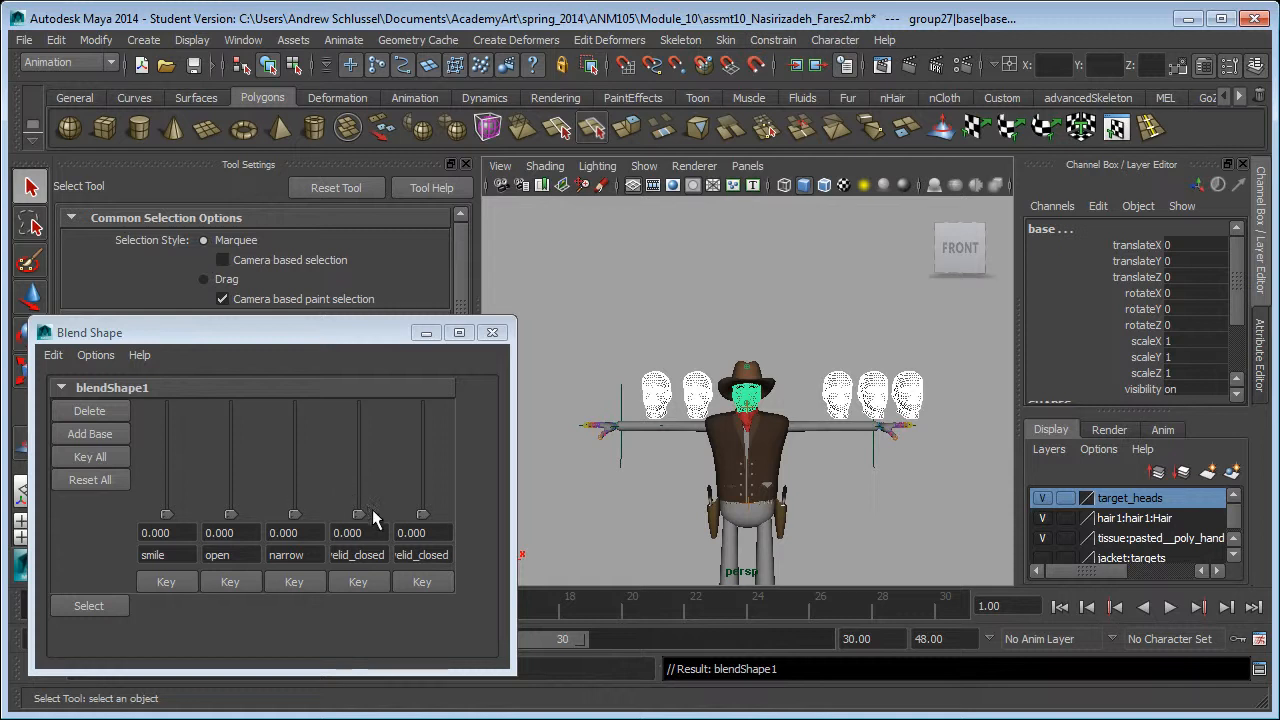
Step: Frame the cowboy's face and test the combined blend shape's L_eyelid_closed and open sliders, returning both to 0
{"action": "left_click", "coordinate": [742, 345]}
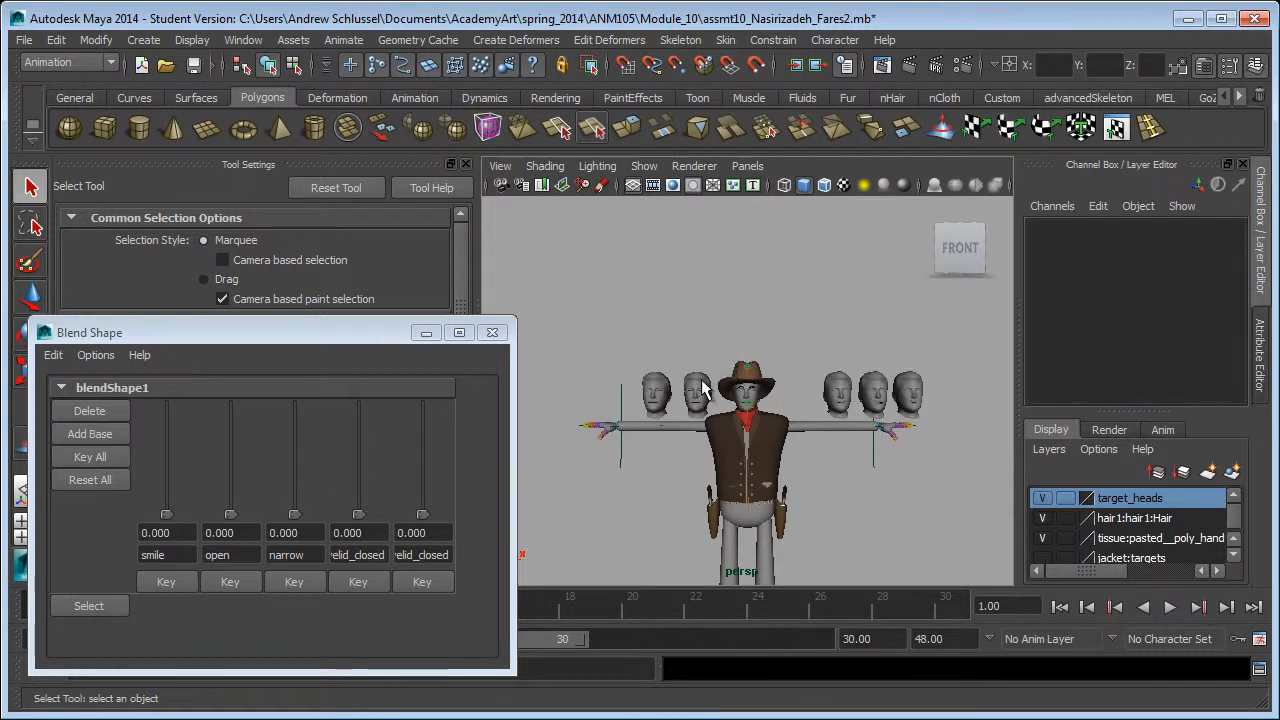
{"action": "left_click_drag", "start_coordinate": [714, 358], "coordinate": [797, 424], "text": "ctrl+alt"}
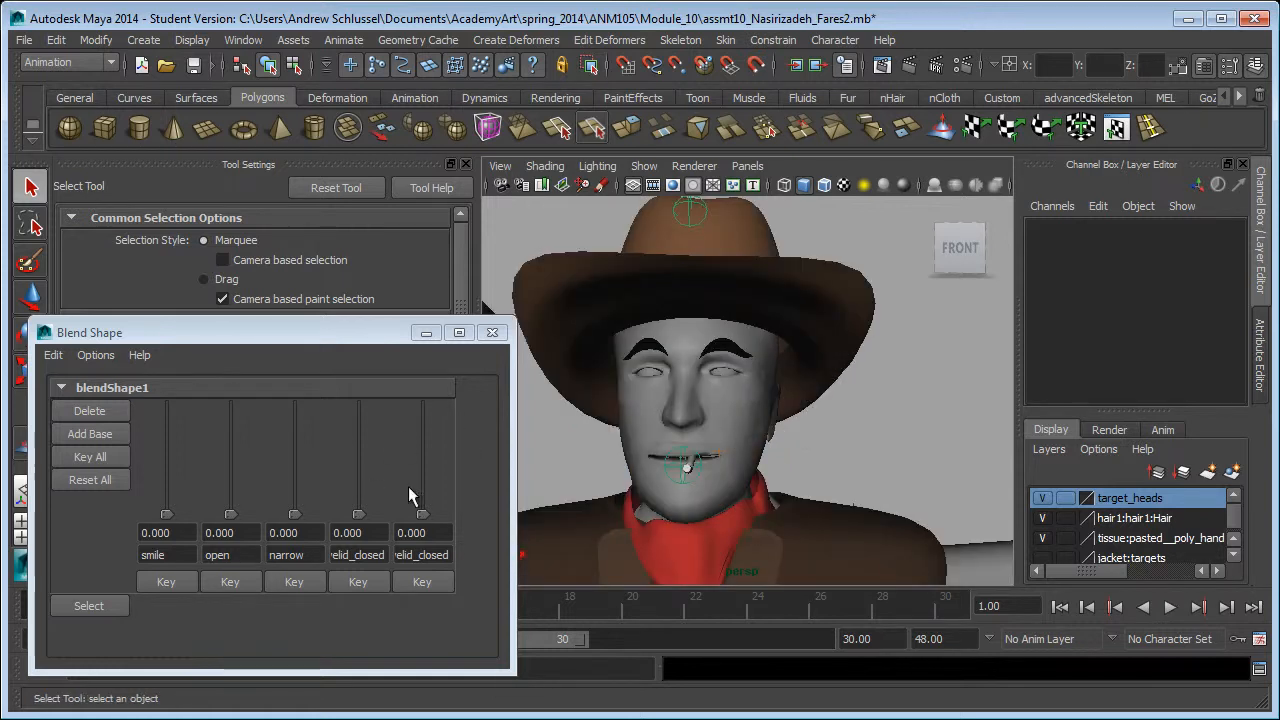
{"action": "mouse_move", "coordinate": [422, 516]}
{"action": "left_mouse_down"}
{"action": "mouse_move", "coordinate": [423, 359]}
{"action": "mouse_move", "coordinate": [422, 530]}
{"action": "left_mouse_up"}
{"action": "left_click_drag", "start_coordinate": [231, 514], "coordinate": [290, 575]}
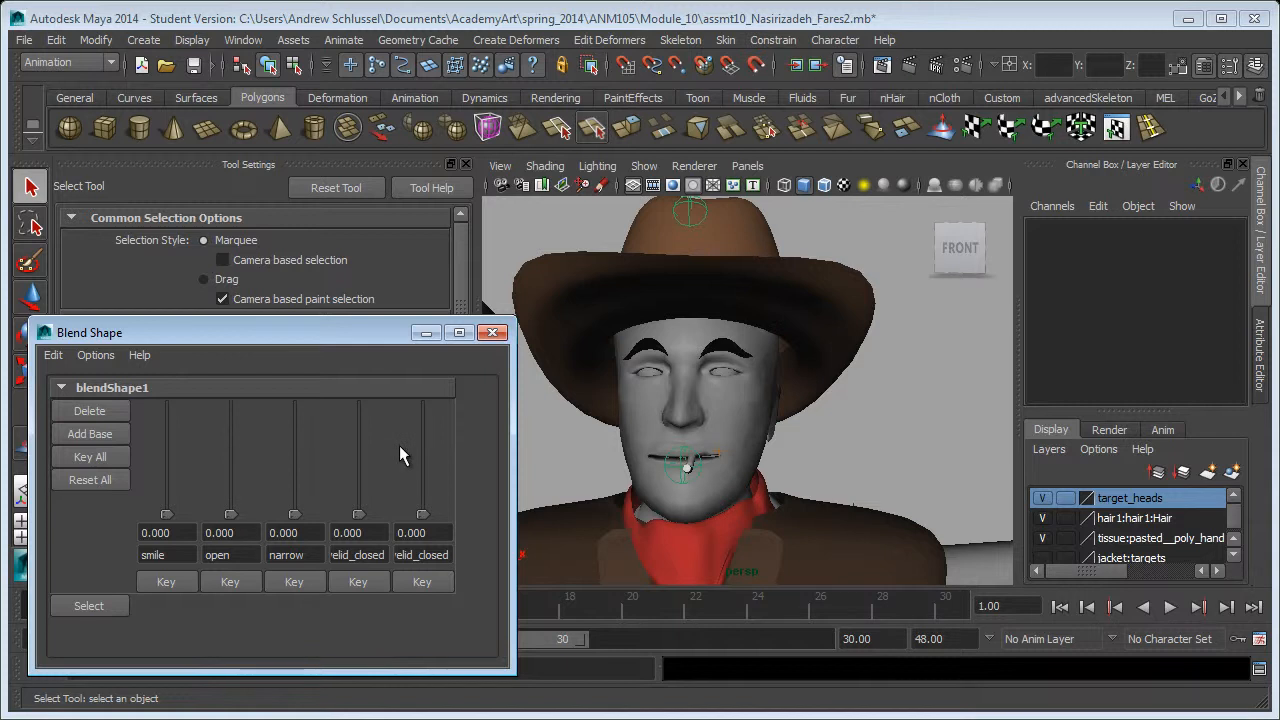